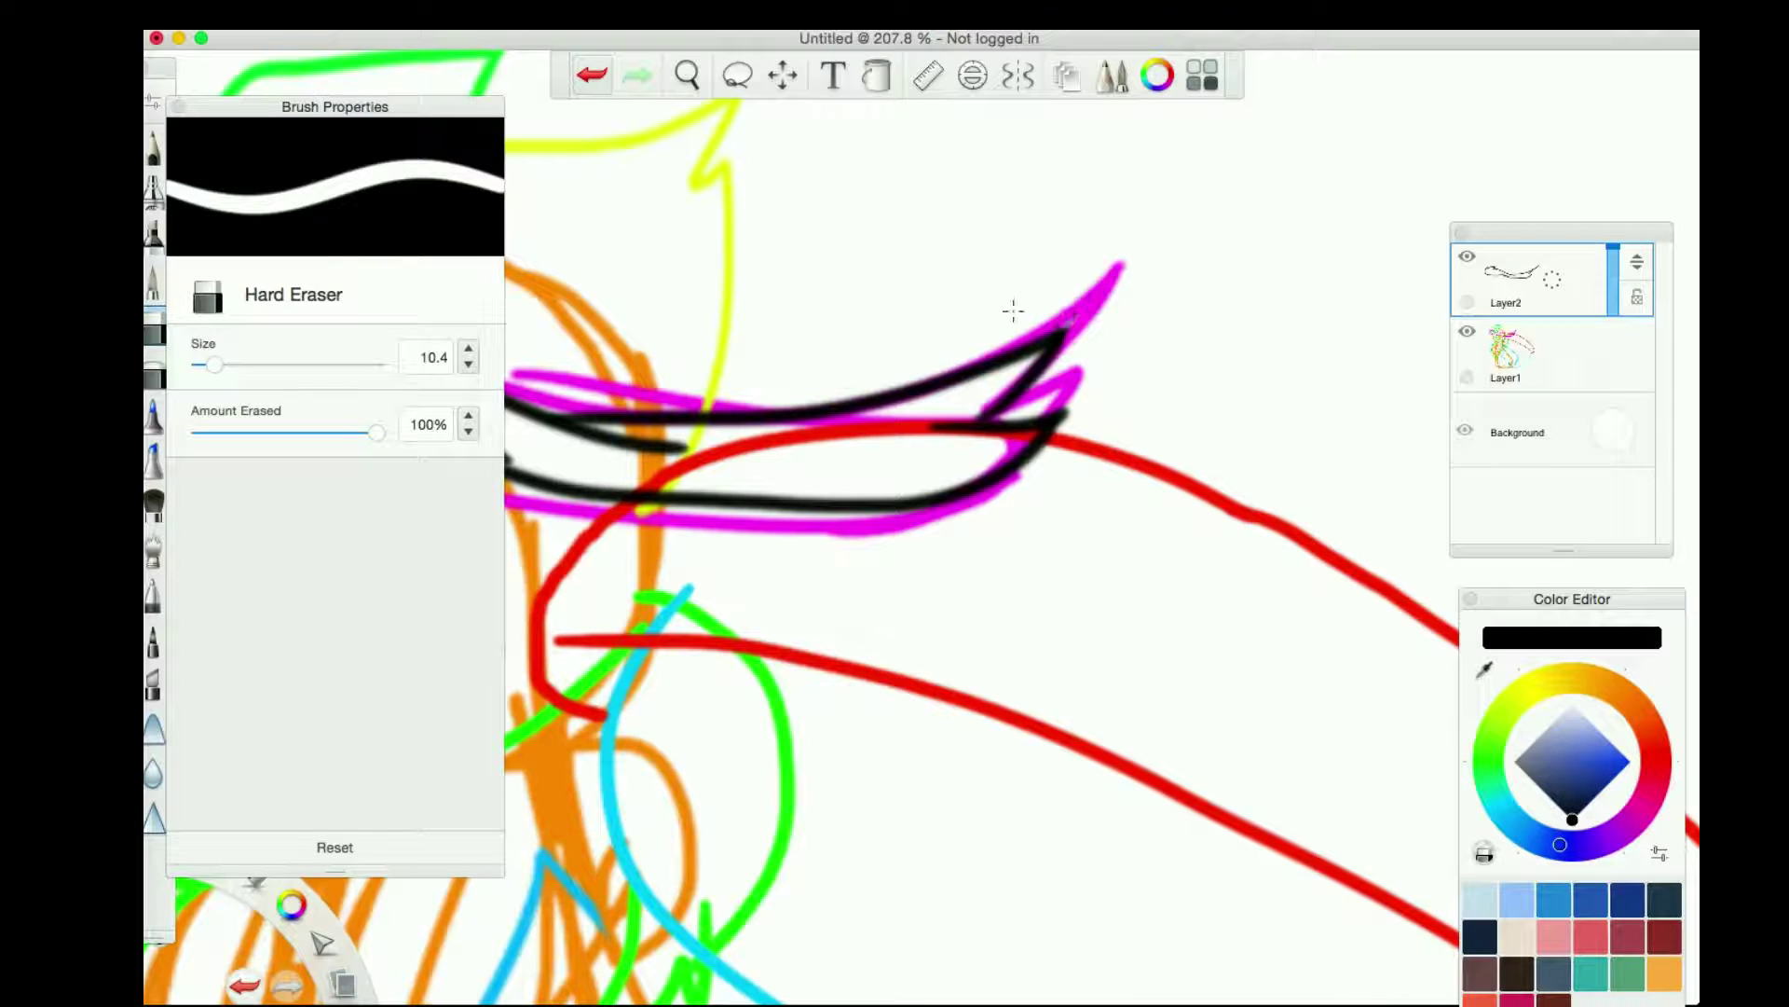
# Ink the hat's leaf-shaped feathers and the pointed crown behind them with the Felt Tip Pen
pyautogui.press('e')
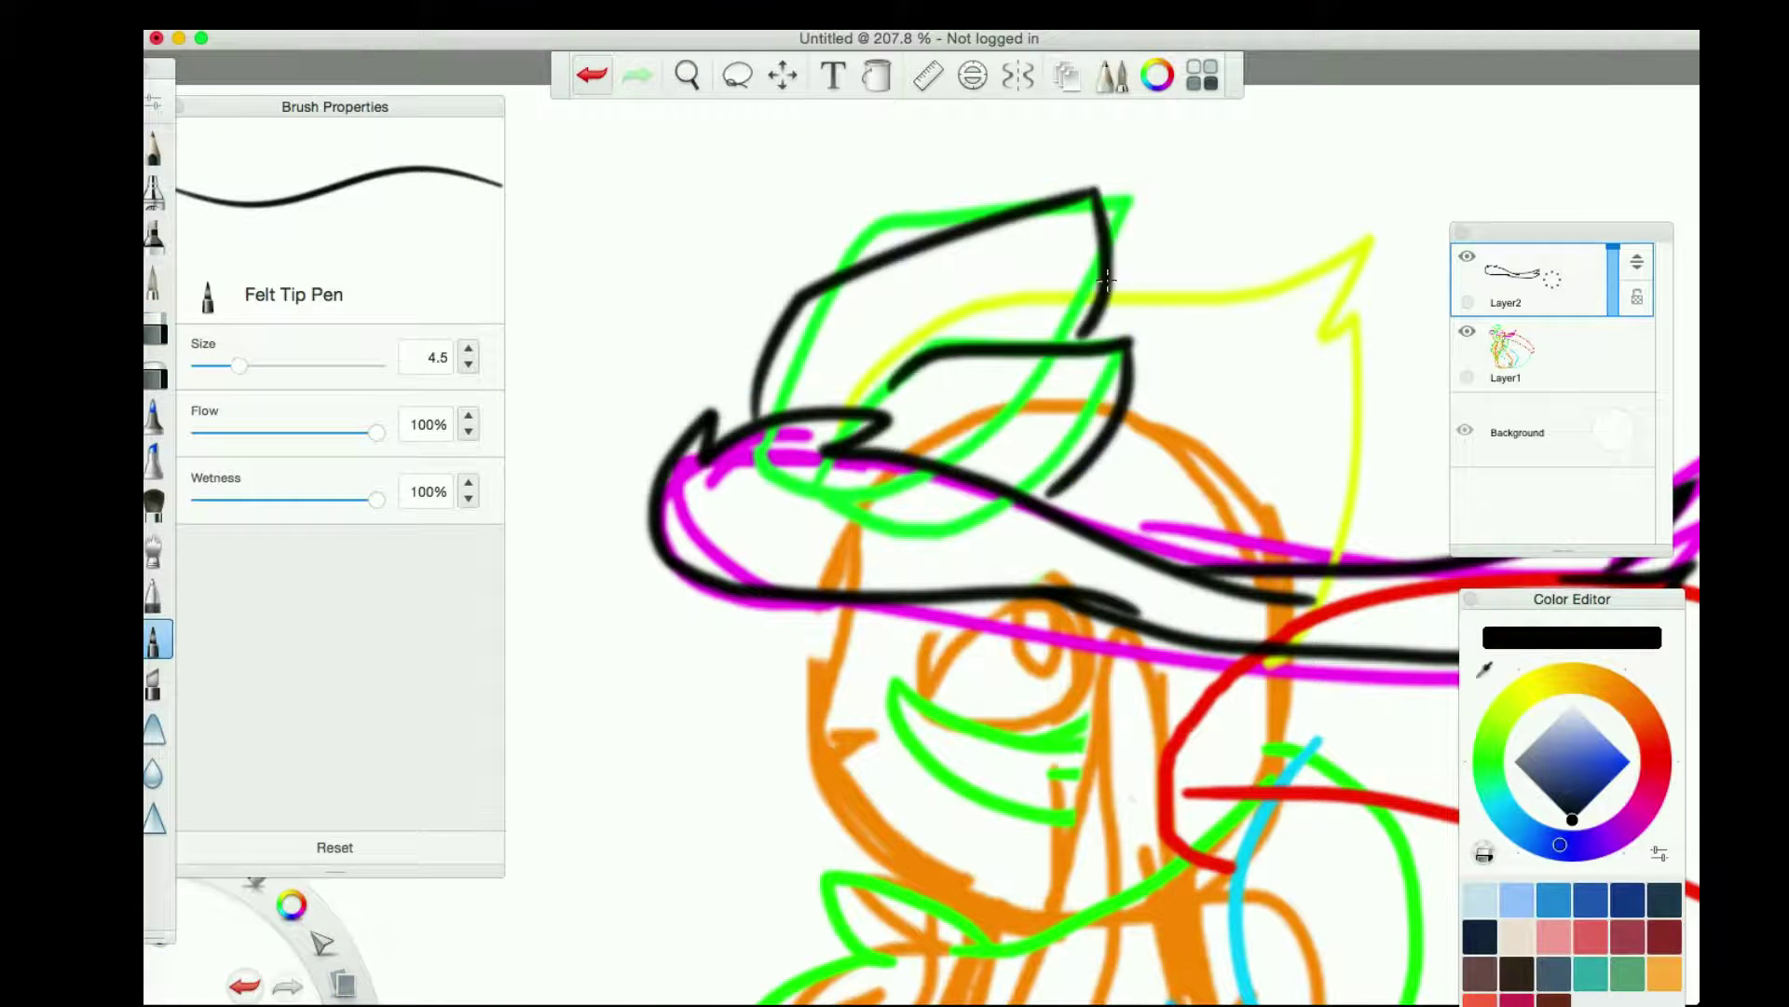
pyautogui.moveTo(1106, 277); pyautogui.dragTo(734, 278)
pyautogui.press('b')
# Erase the stray line ends inside the hat brim with the Hard Eraser at size 3.3
pyautogui.click(155, 377)
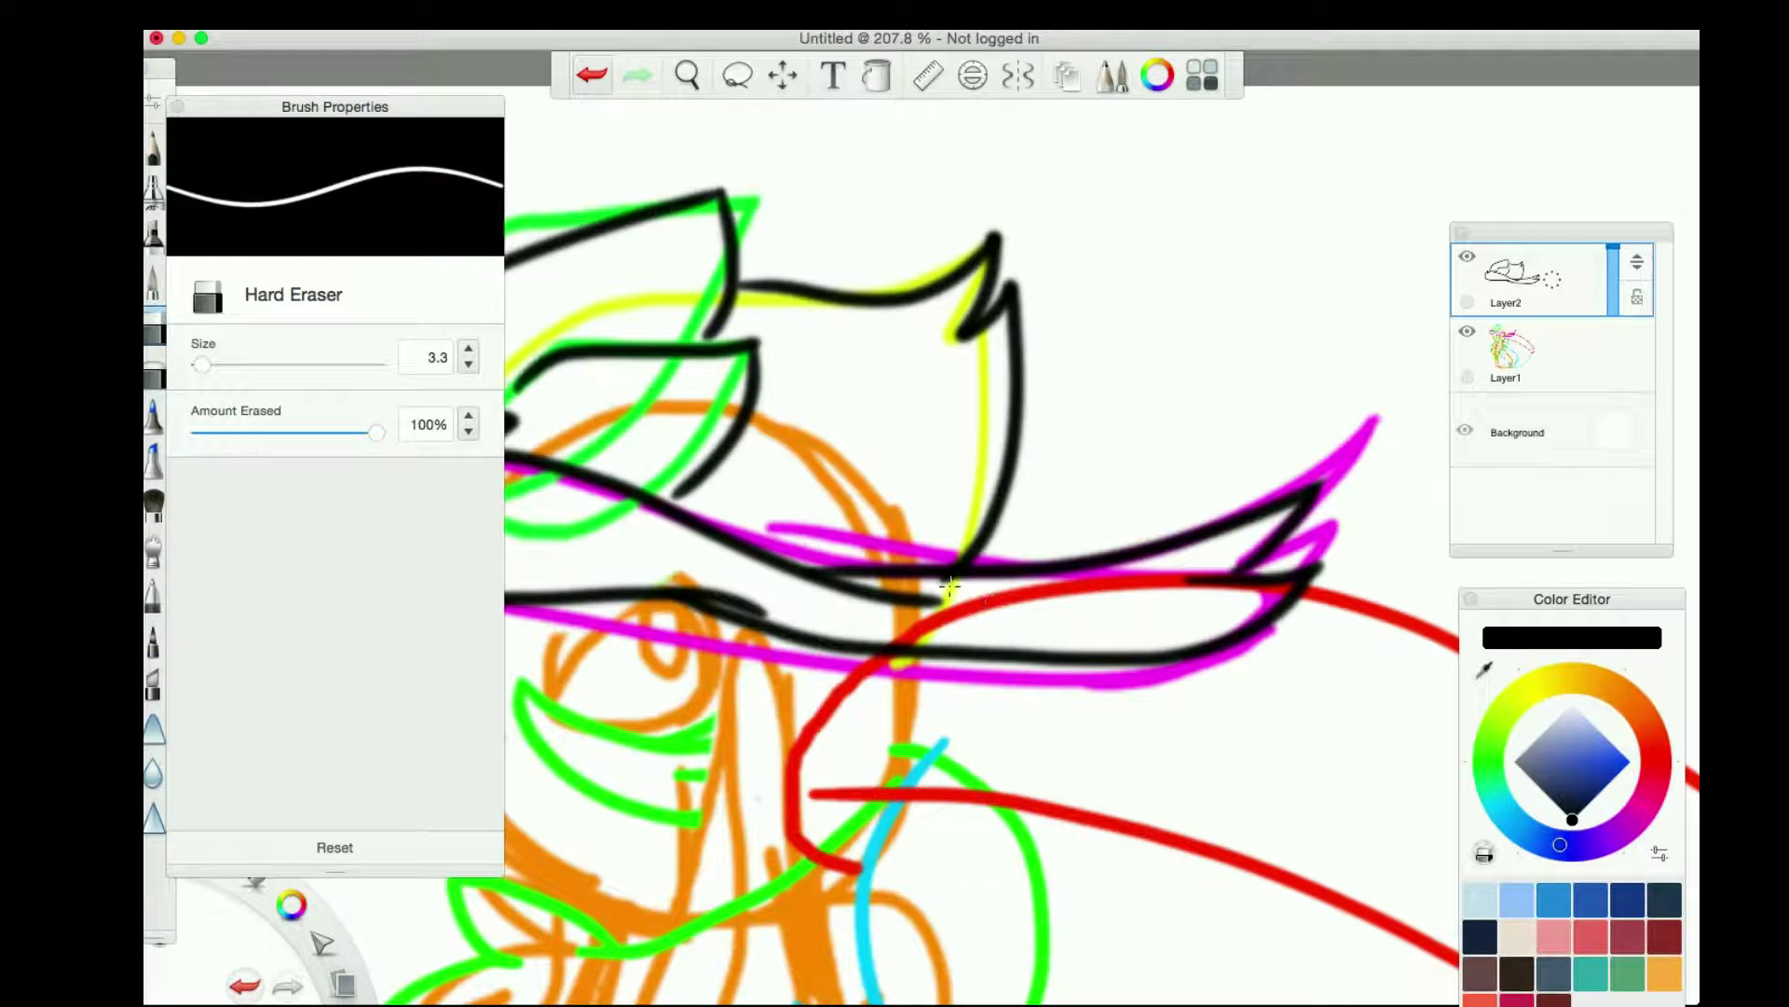
pyautogui.moveTo(709, 76); pyautogui.dragTo(1029, 532)
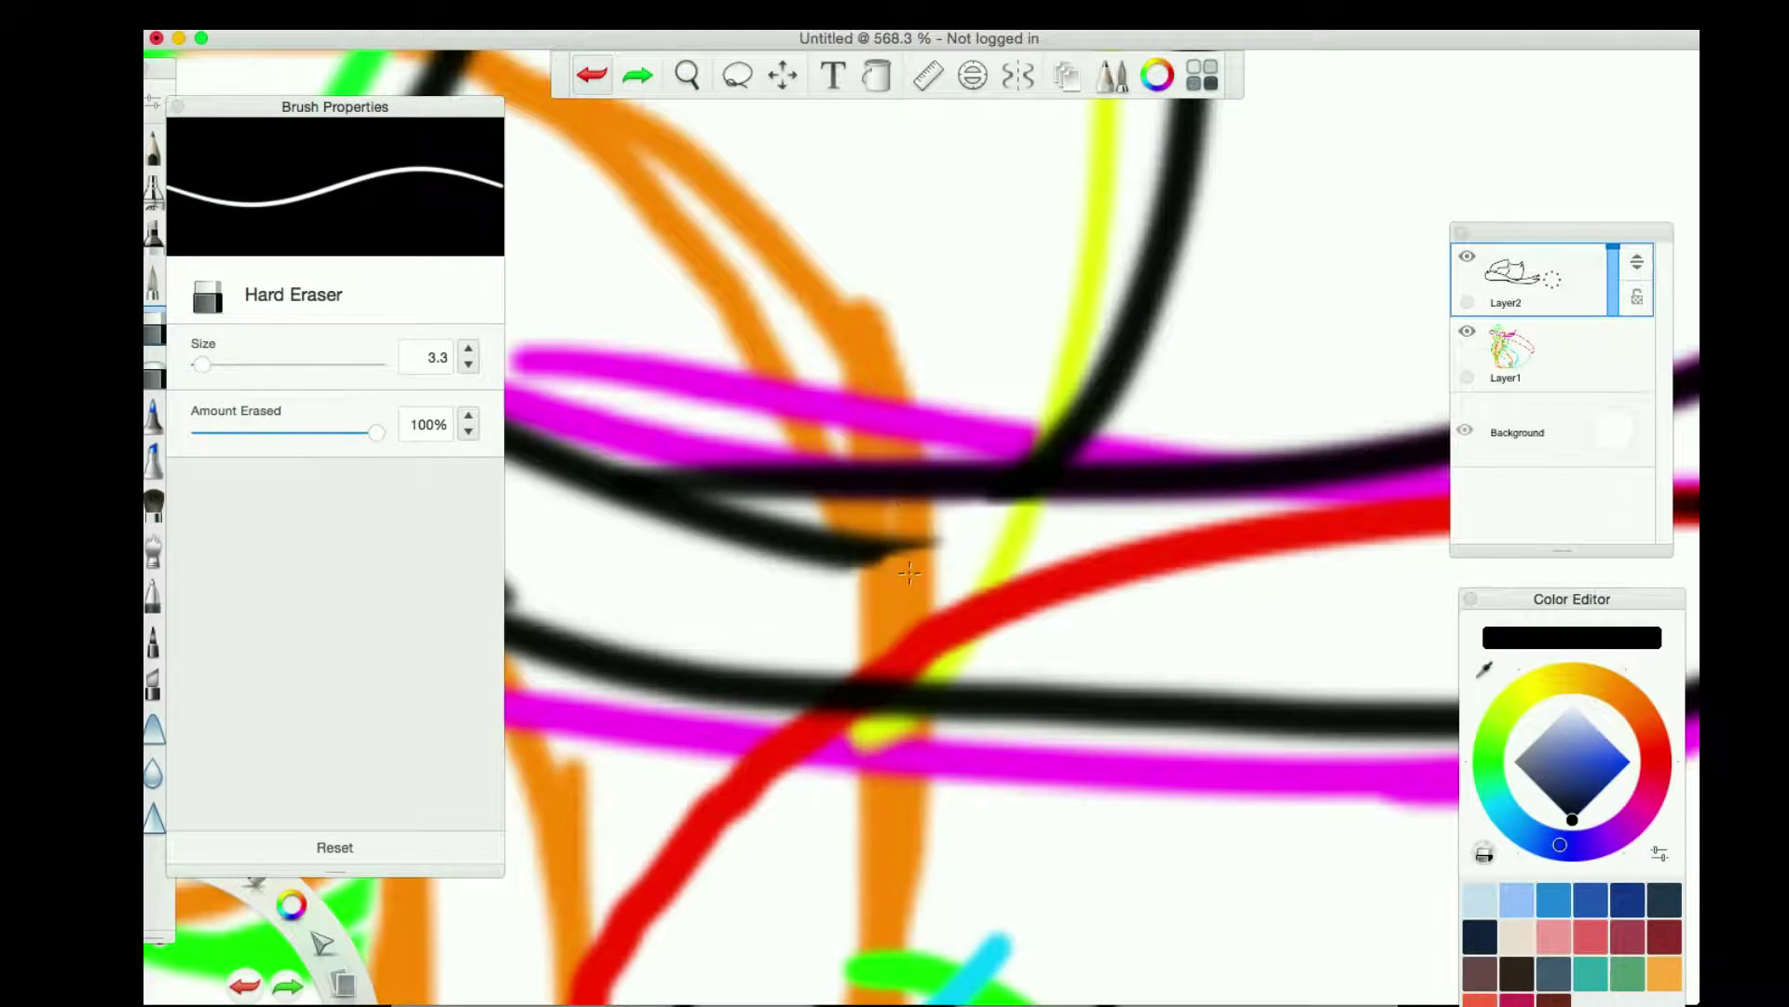
pyautogui.hscroll(-5, 788, 537)
pyautogui.moveTo(923, 557); pyautogui.dragTo(865, 529)
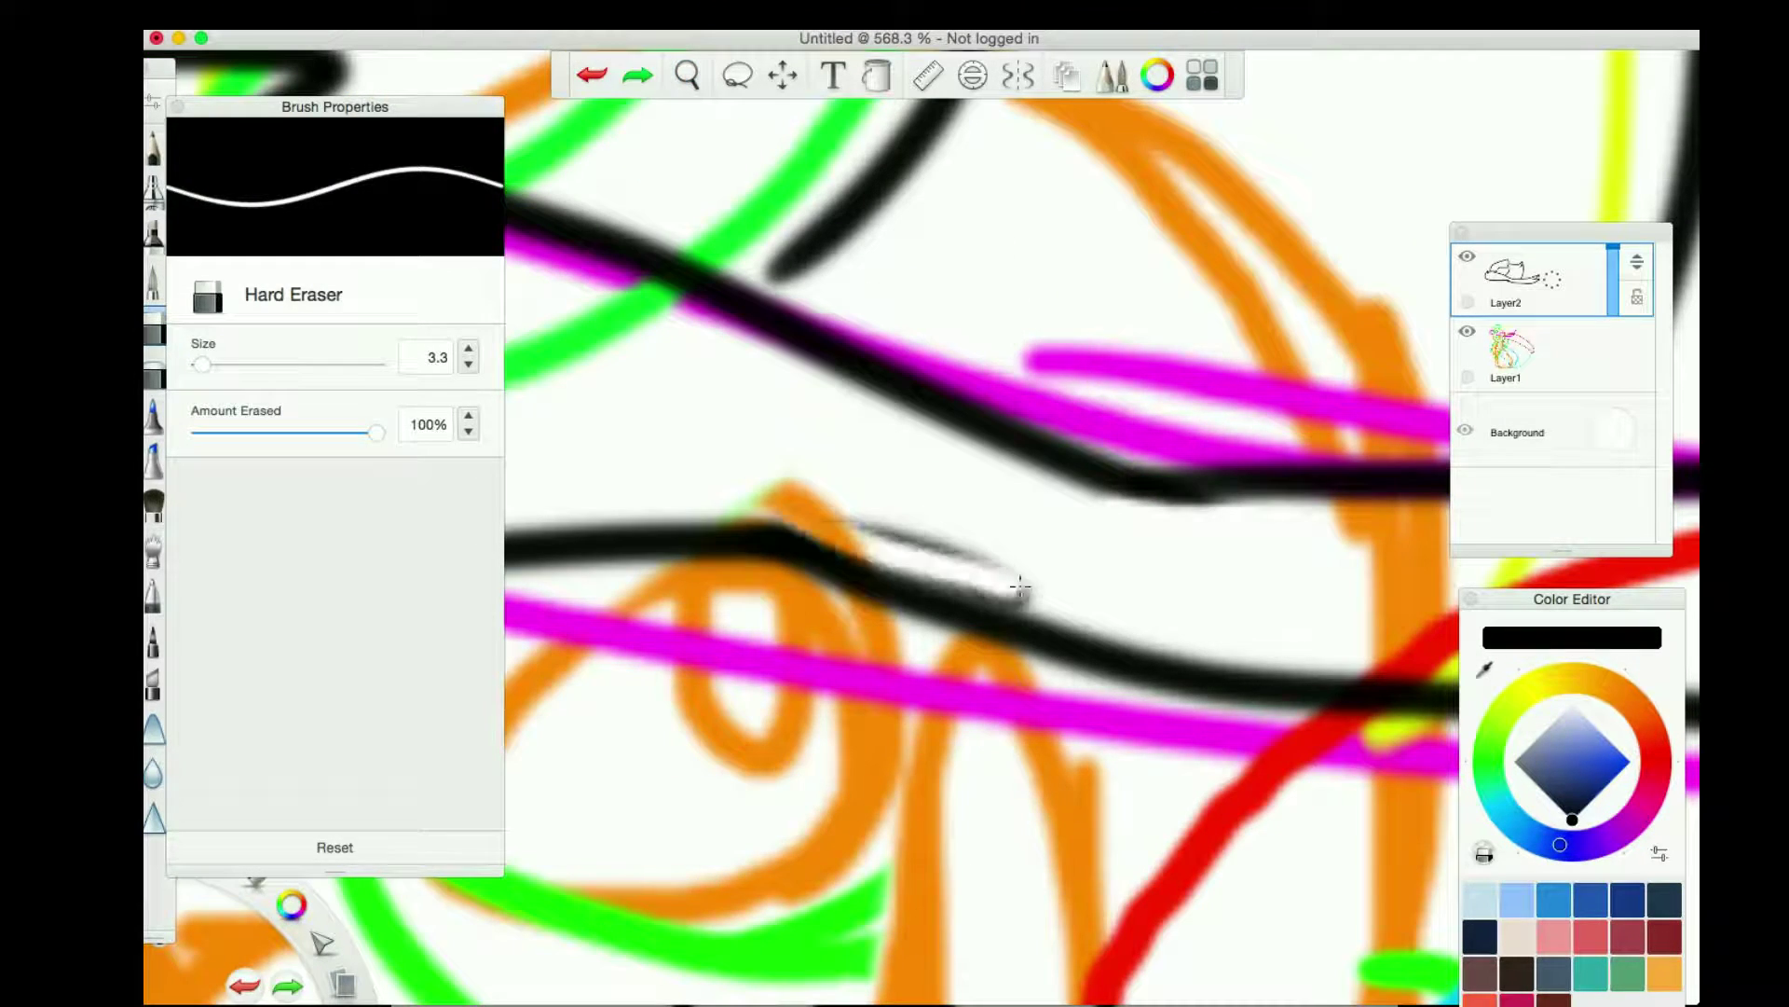
pyautogui.moveTo(705, 84); pyautogui.dragTo(1035, 391)
# Ink the eye with its iris and pupil, and the pointed marking beneath it, using the Felt Tip Pen at size 4.5
pyautogui.click(156, 639)
pyautogui.moveTo(979, 261); pyautogui.dragTo(1019, 774)
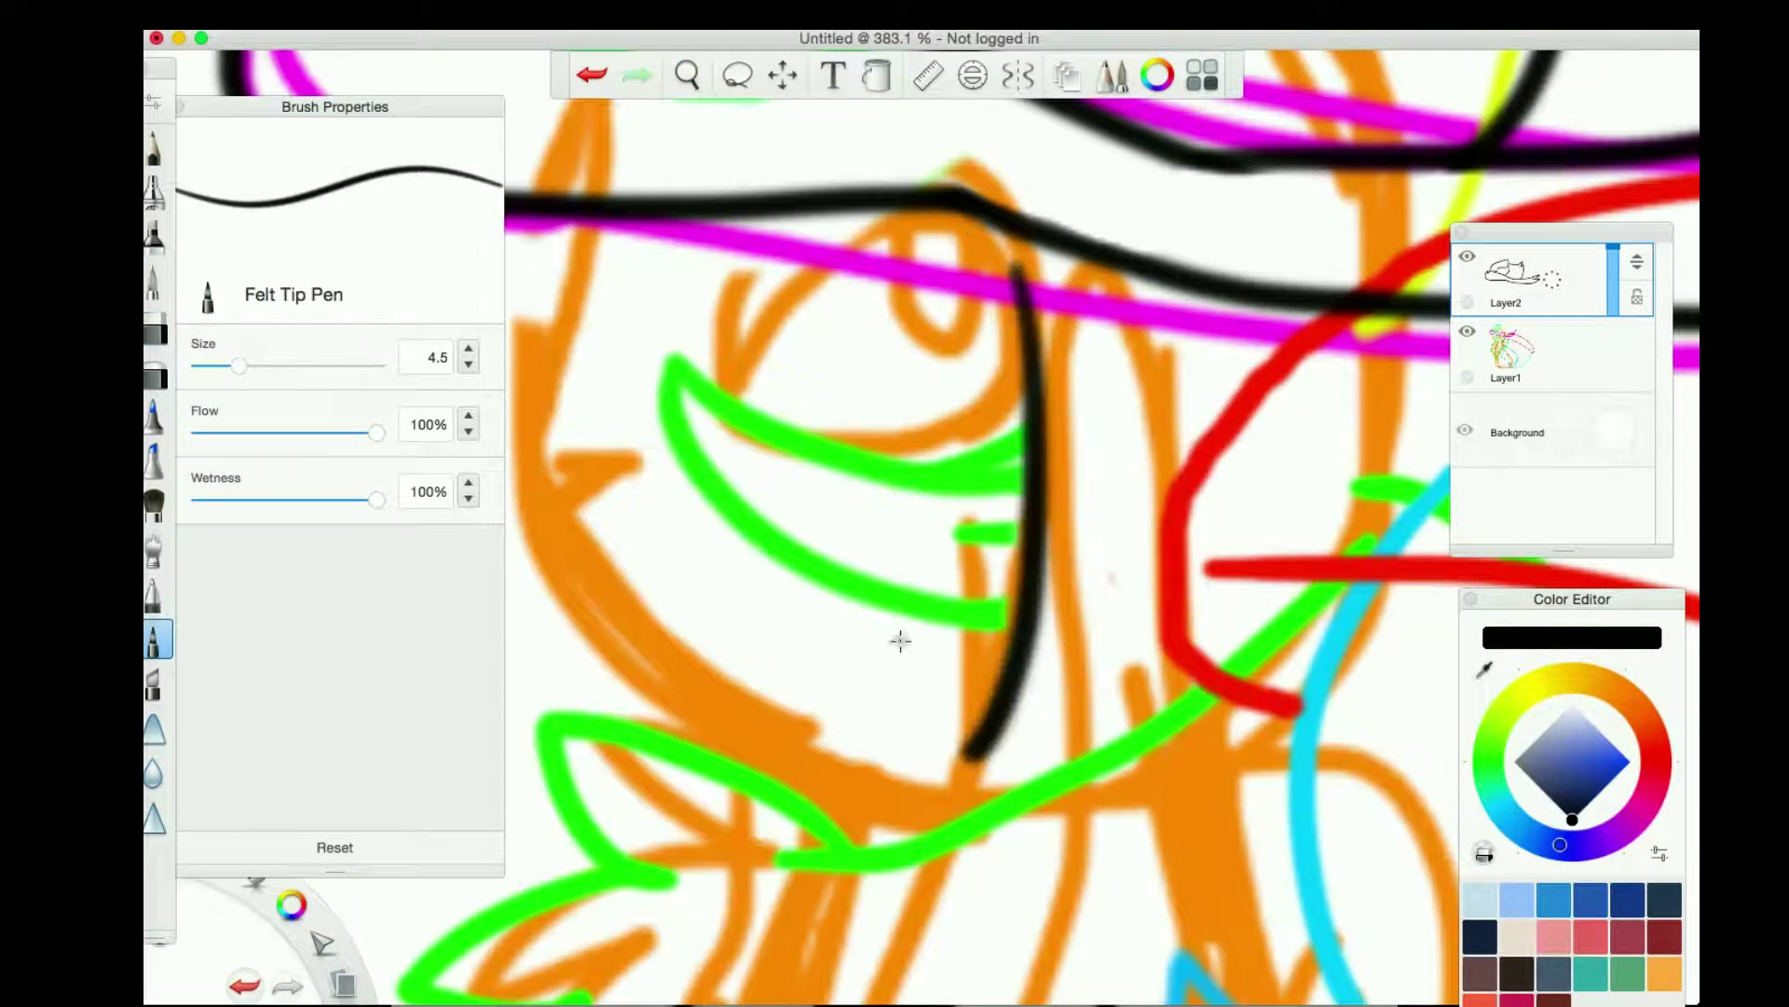
pyautogui.press('super+z')
pyautogui.scroll(5, 873, 599)
pyautogui.moveTo(637, 401)
pyautogui.mouseDown()
pyautogui.moveTo(920, 198)
pyautogui.moveTo(899, 461)
pyautogui.mouseUp()
pyautogui.moveTo(901, 214); pyautogui.dragTo(1002, 228)
pyautogui.moveTo(1226, 343); pyautogui.dragTo(1025, 653)
pyautogui.moveTo(632, 410); pyautogui.dragTo(990, 678)
pyautogui.moveTo(912, 594); pyautogui.dragTo(1058, 659)
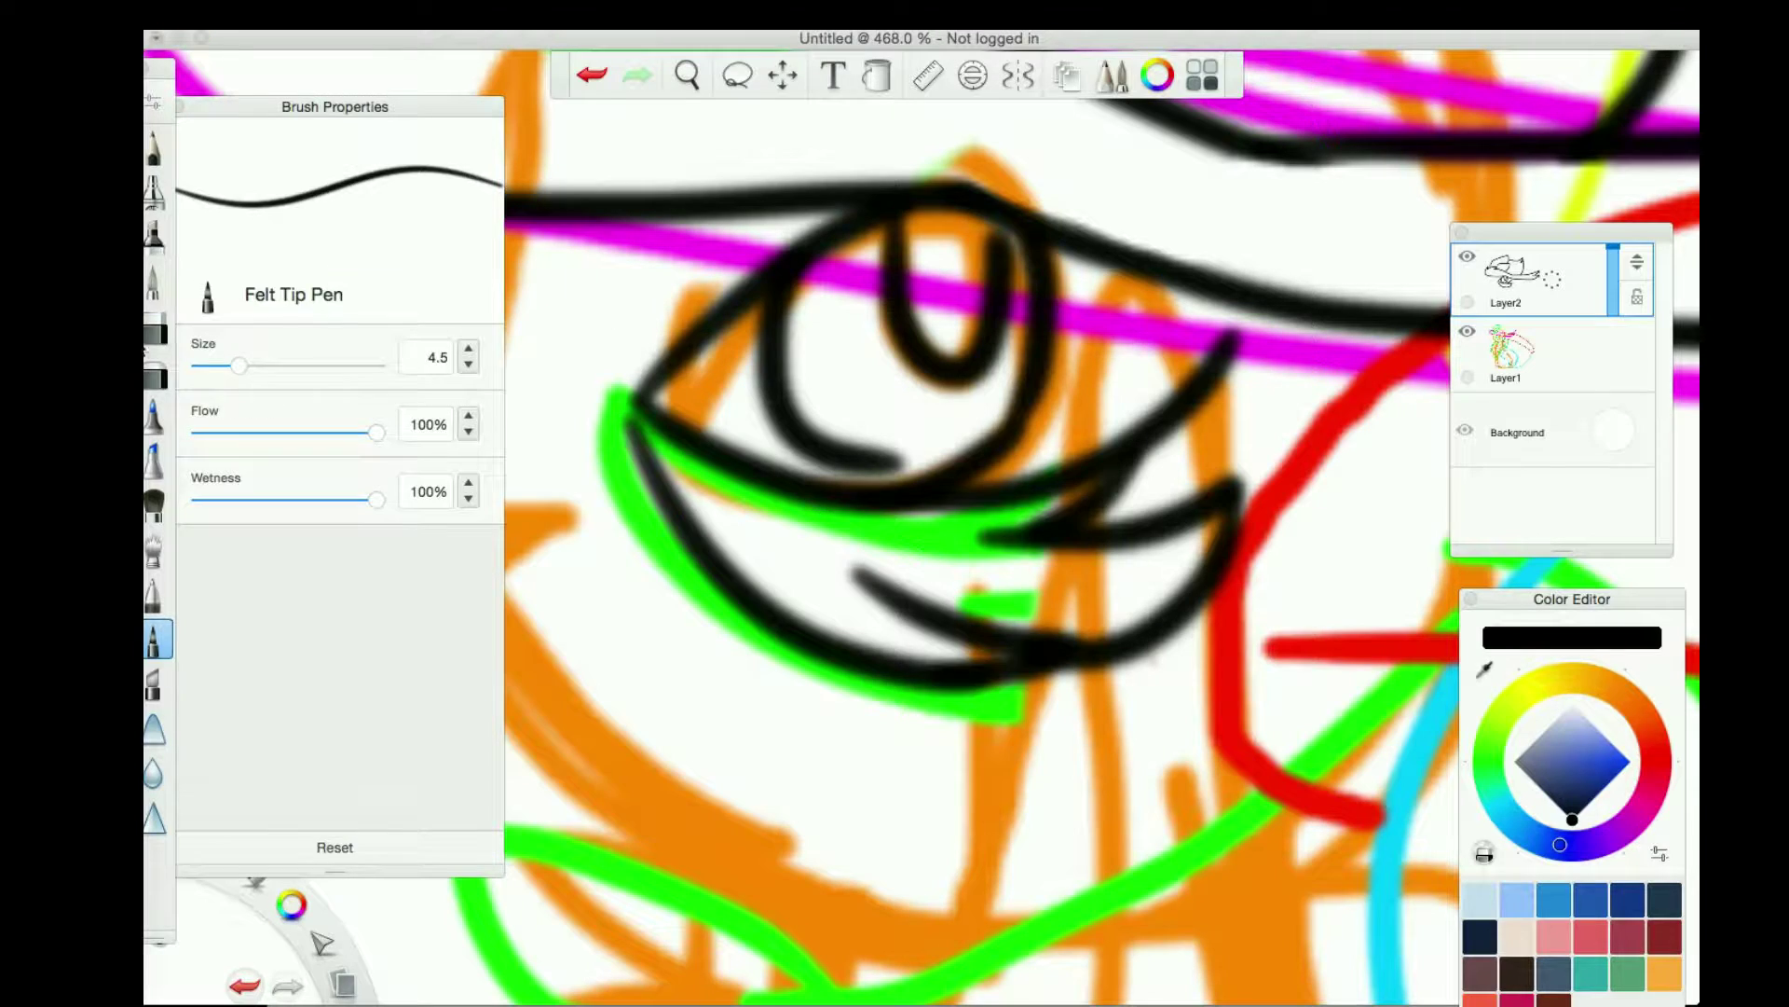
# Ink the front profile of the face with the small dark nose and the jawline
pyautogui.click(156, 326)
pyautogui.click(687, 75)
pyautogui.scroll(-5, 687, 75)
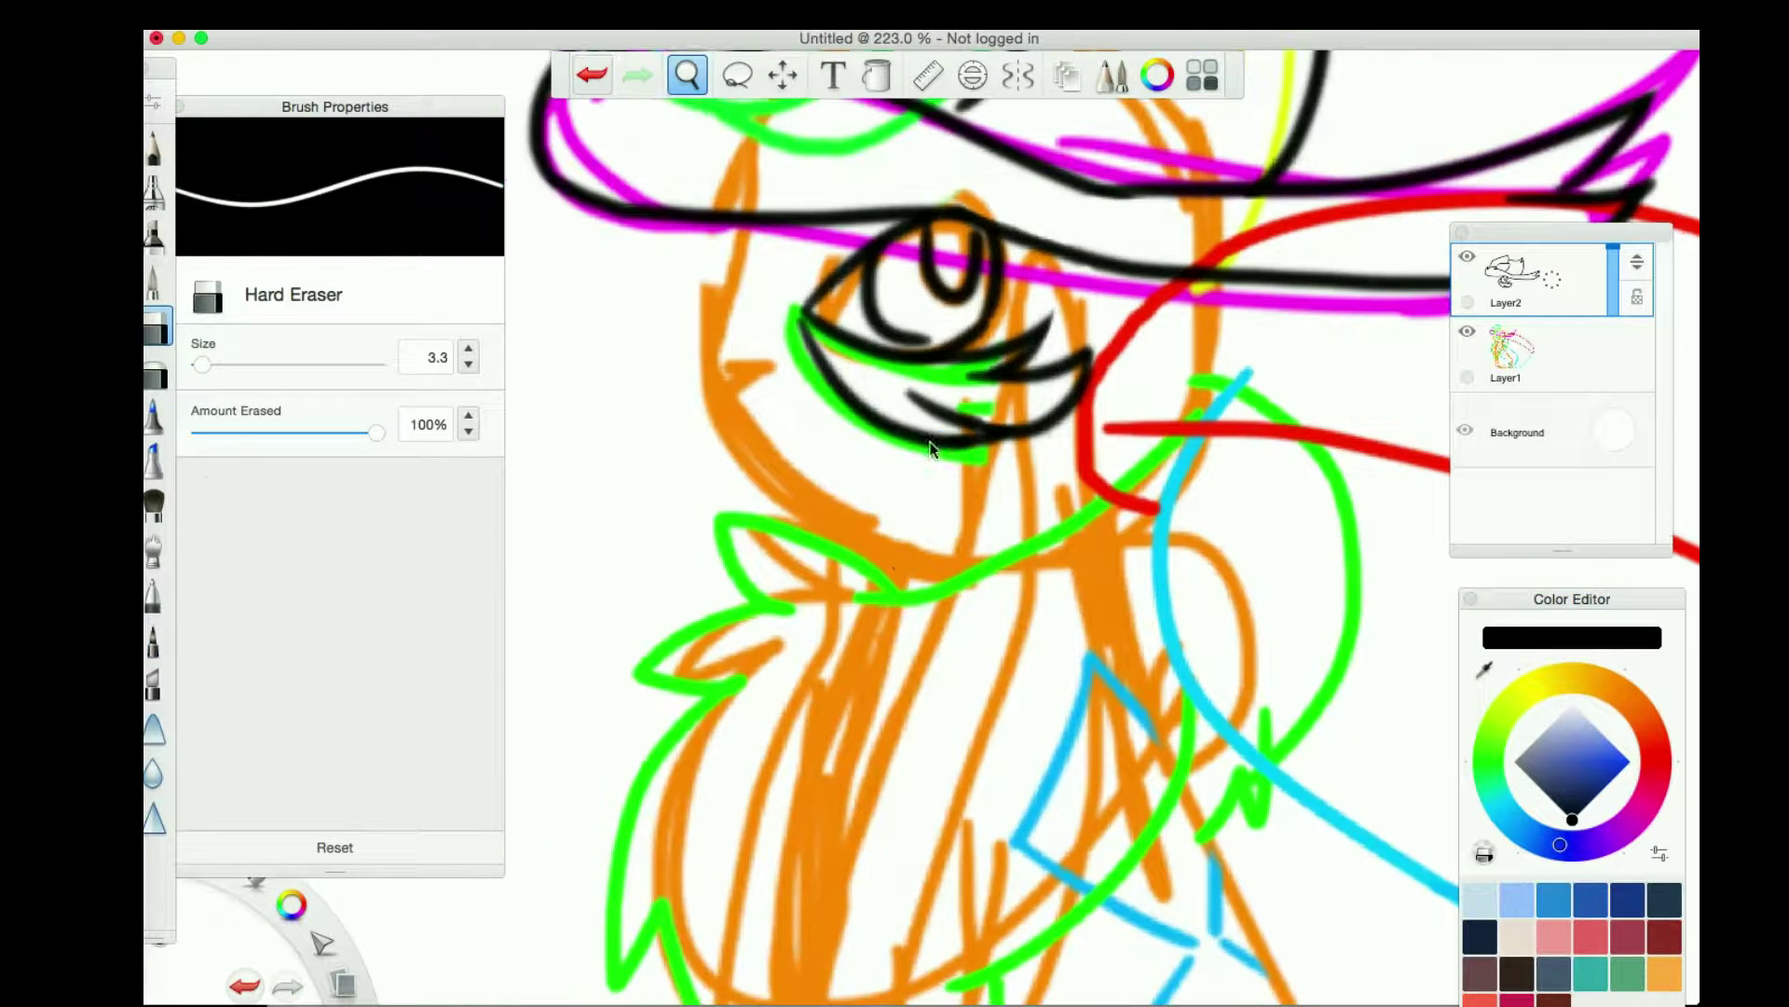
pyautogui.press('e')
pyautogui.scroll(5, 707, 197)
pyautogui.click(687, 74)
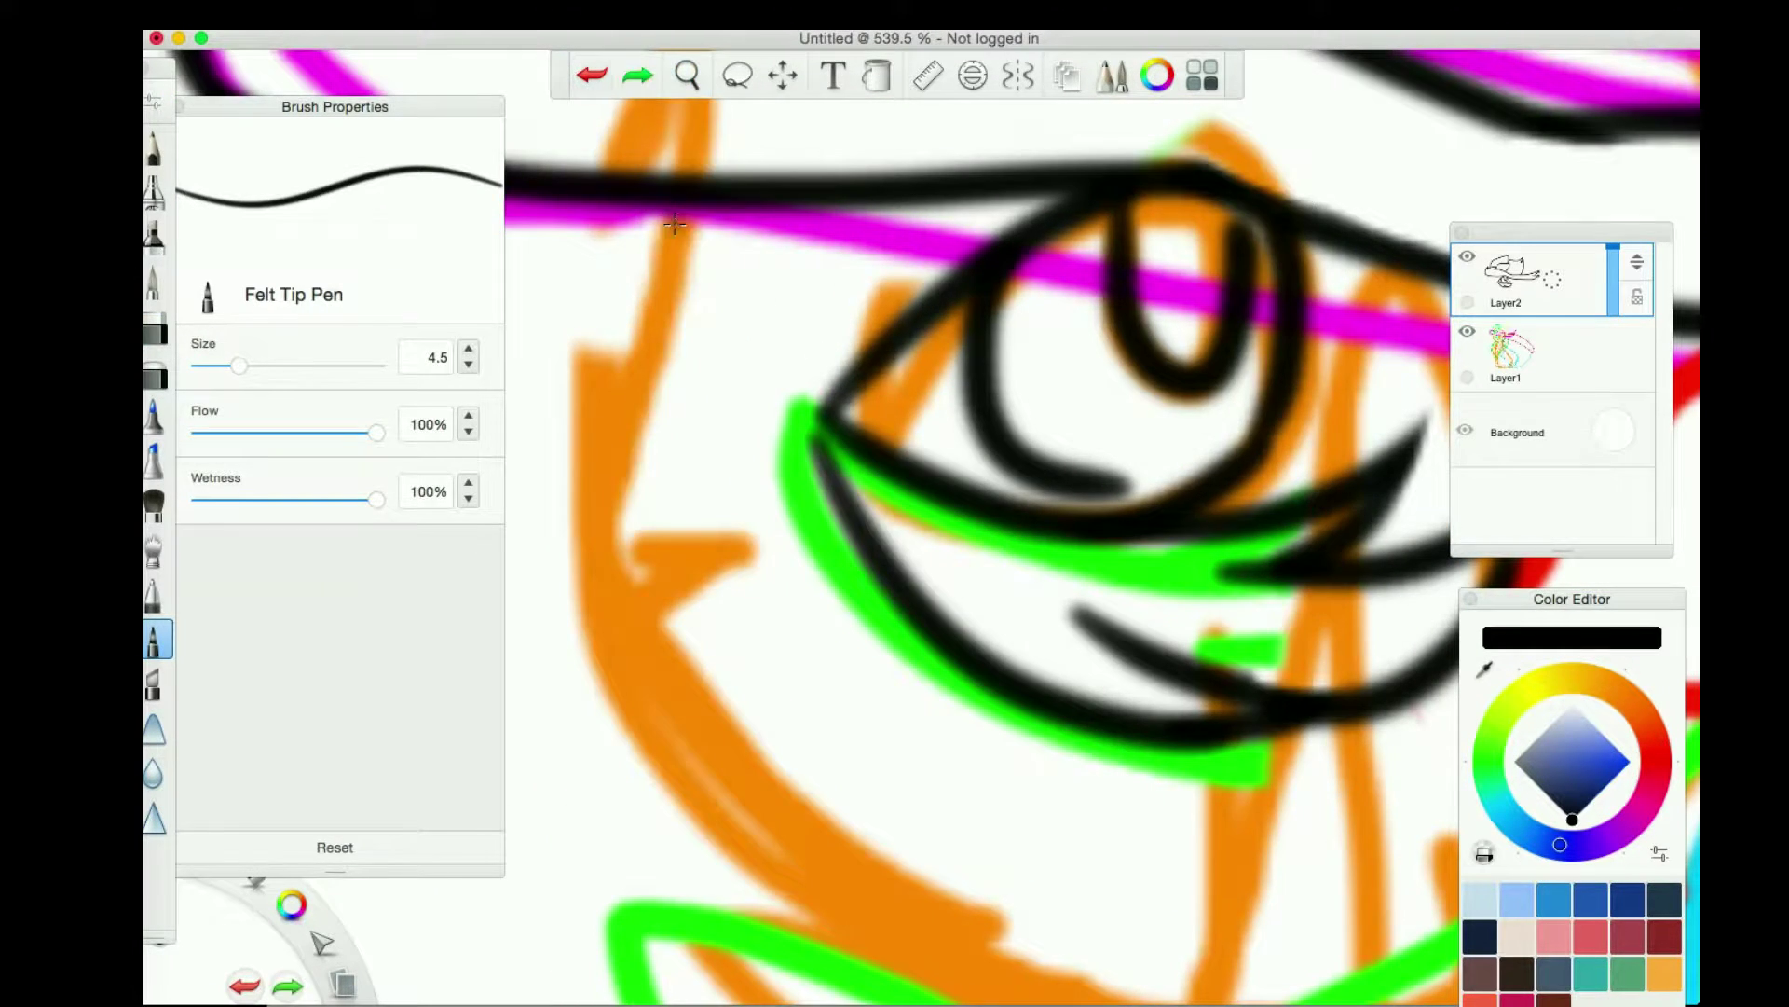
pyautogui.press('super+z')
pyautogui.moveTo(731, 468); pyautogui.dragTo(659, 335)
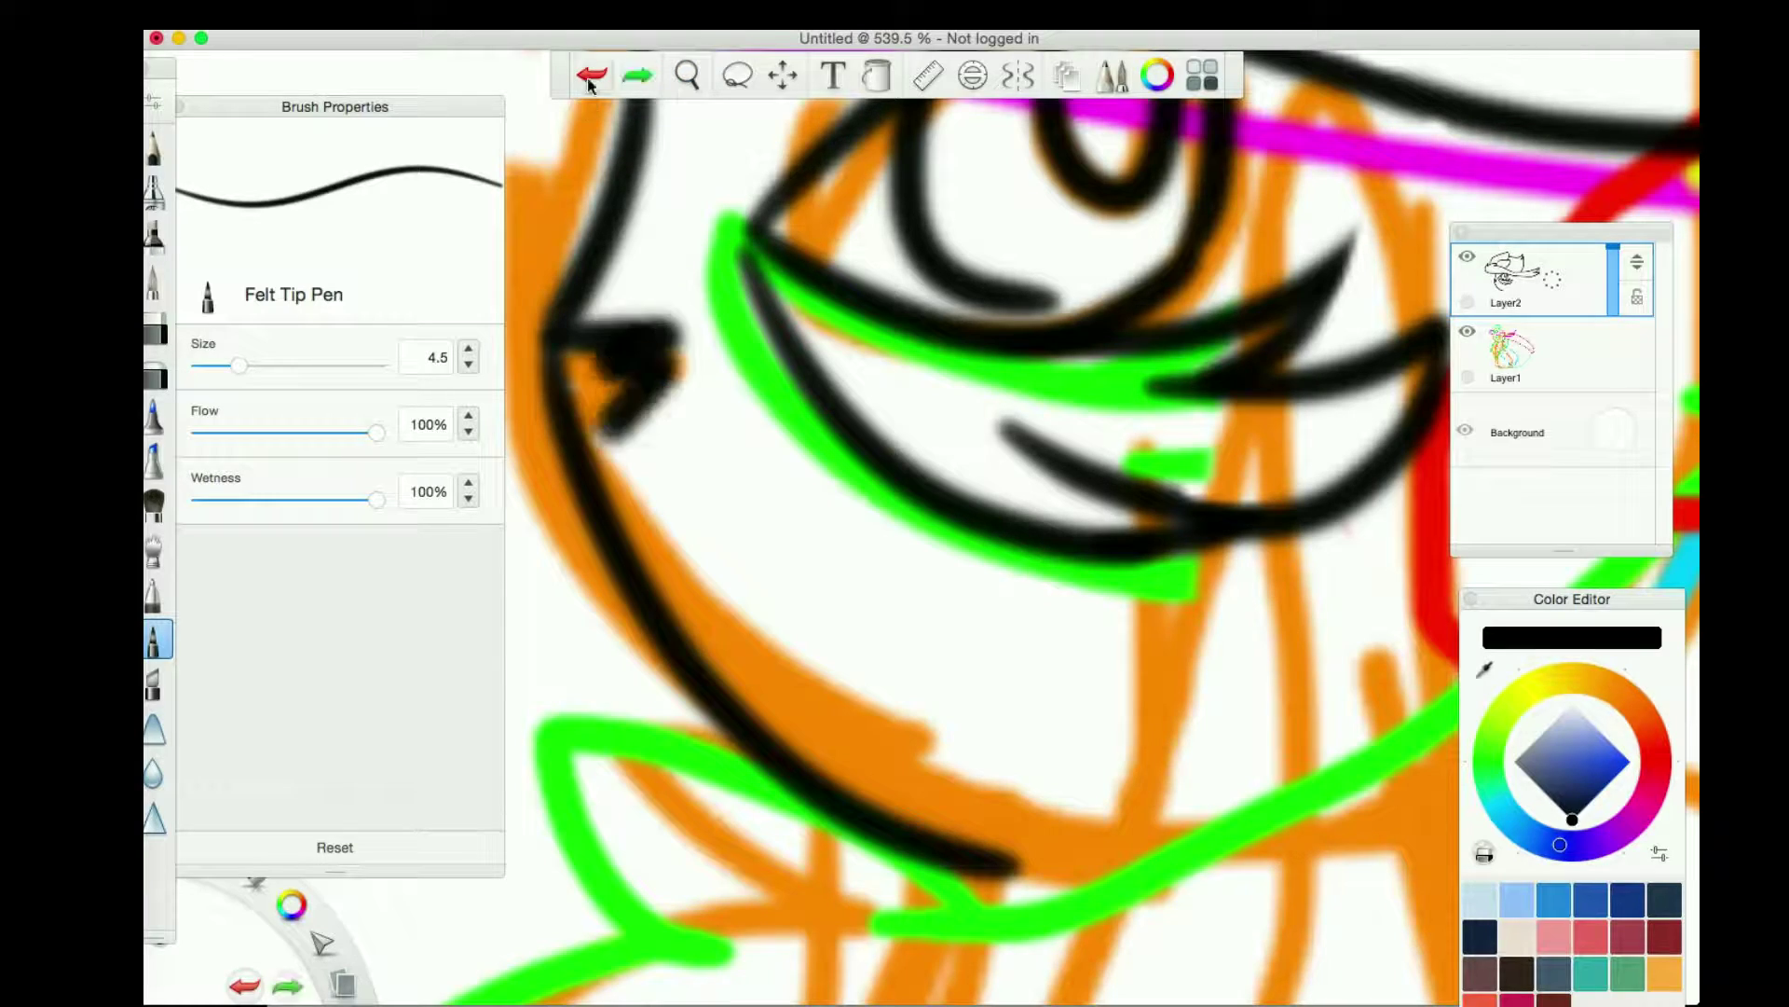
# Ink the back of the head below the hat brim and the rear part of the jaw
pyautogui.press('space')
pyautogui.scroll(-3, 982, 500)
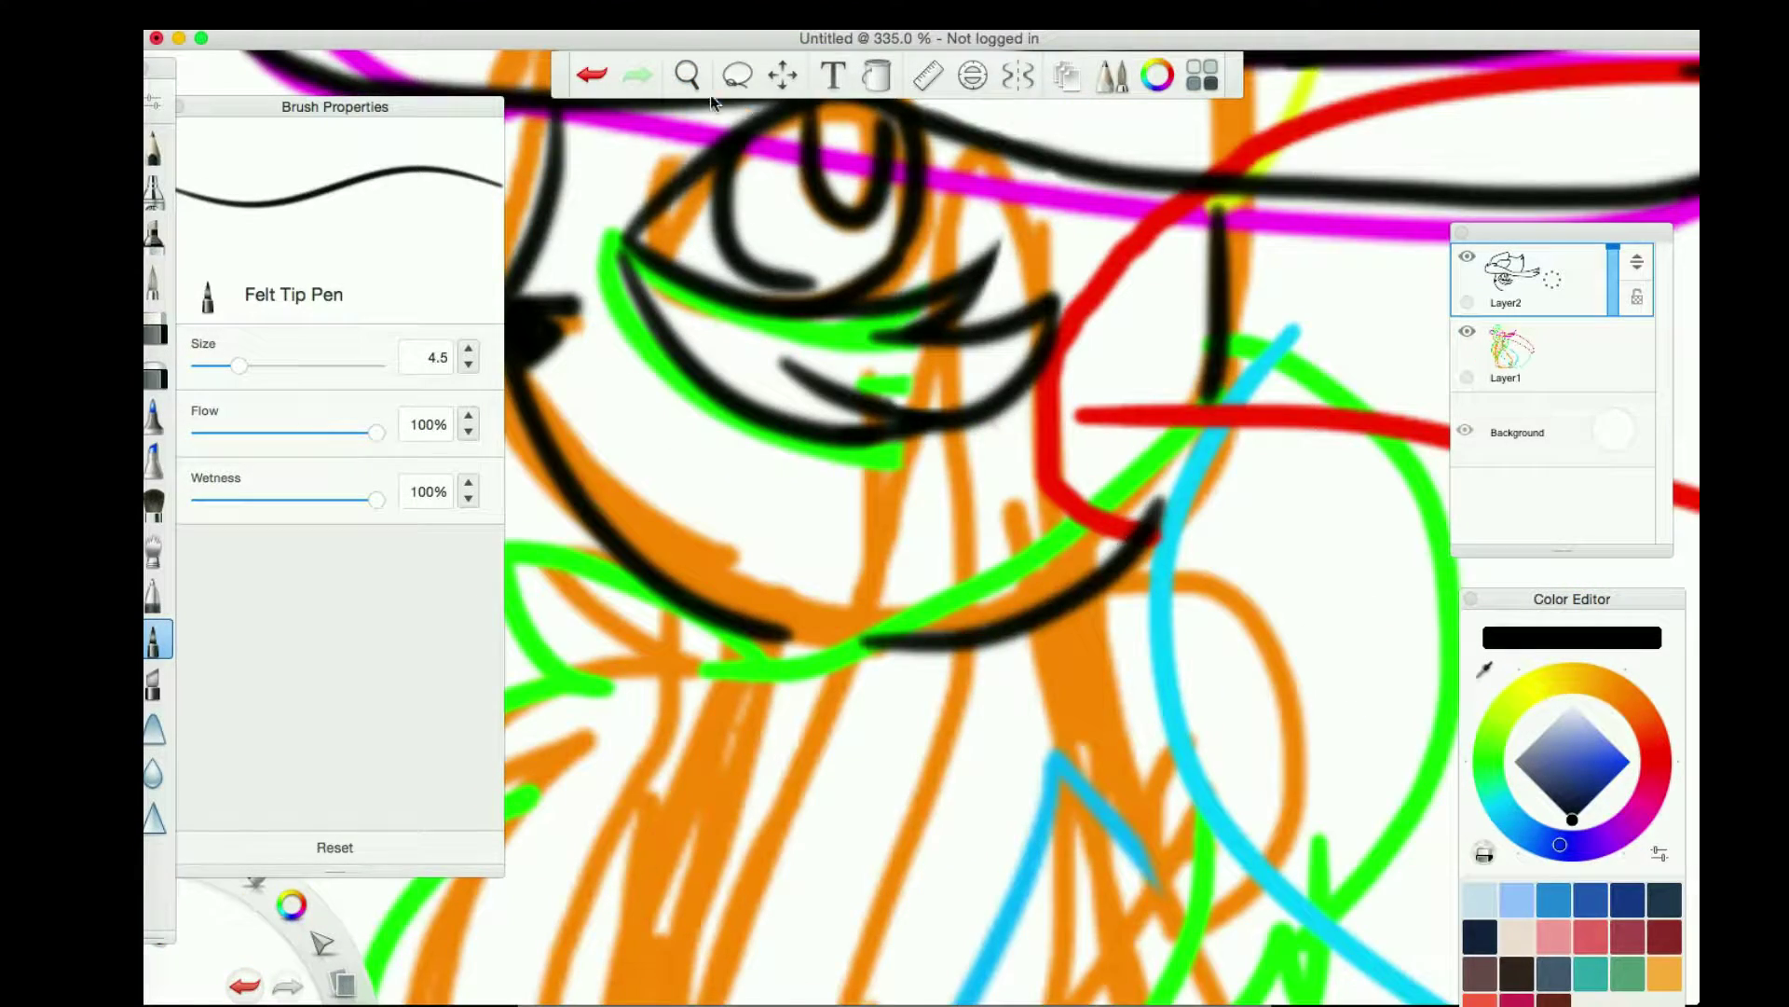
pyautogui.press('space')
pyautogui.scroll(-4, 931, 531)
pyautogui.press('super+z')
pyautogui.press('space')
pyautogui.scroll(-2, 761, 508)
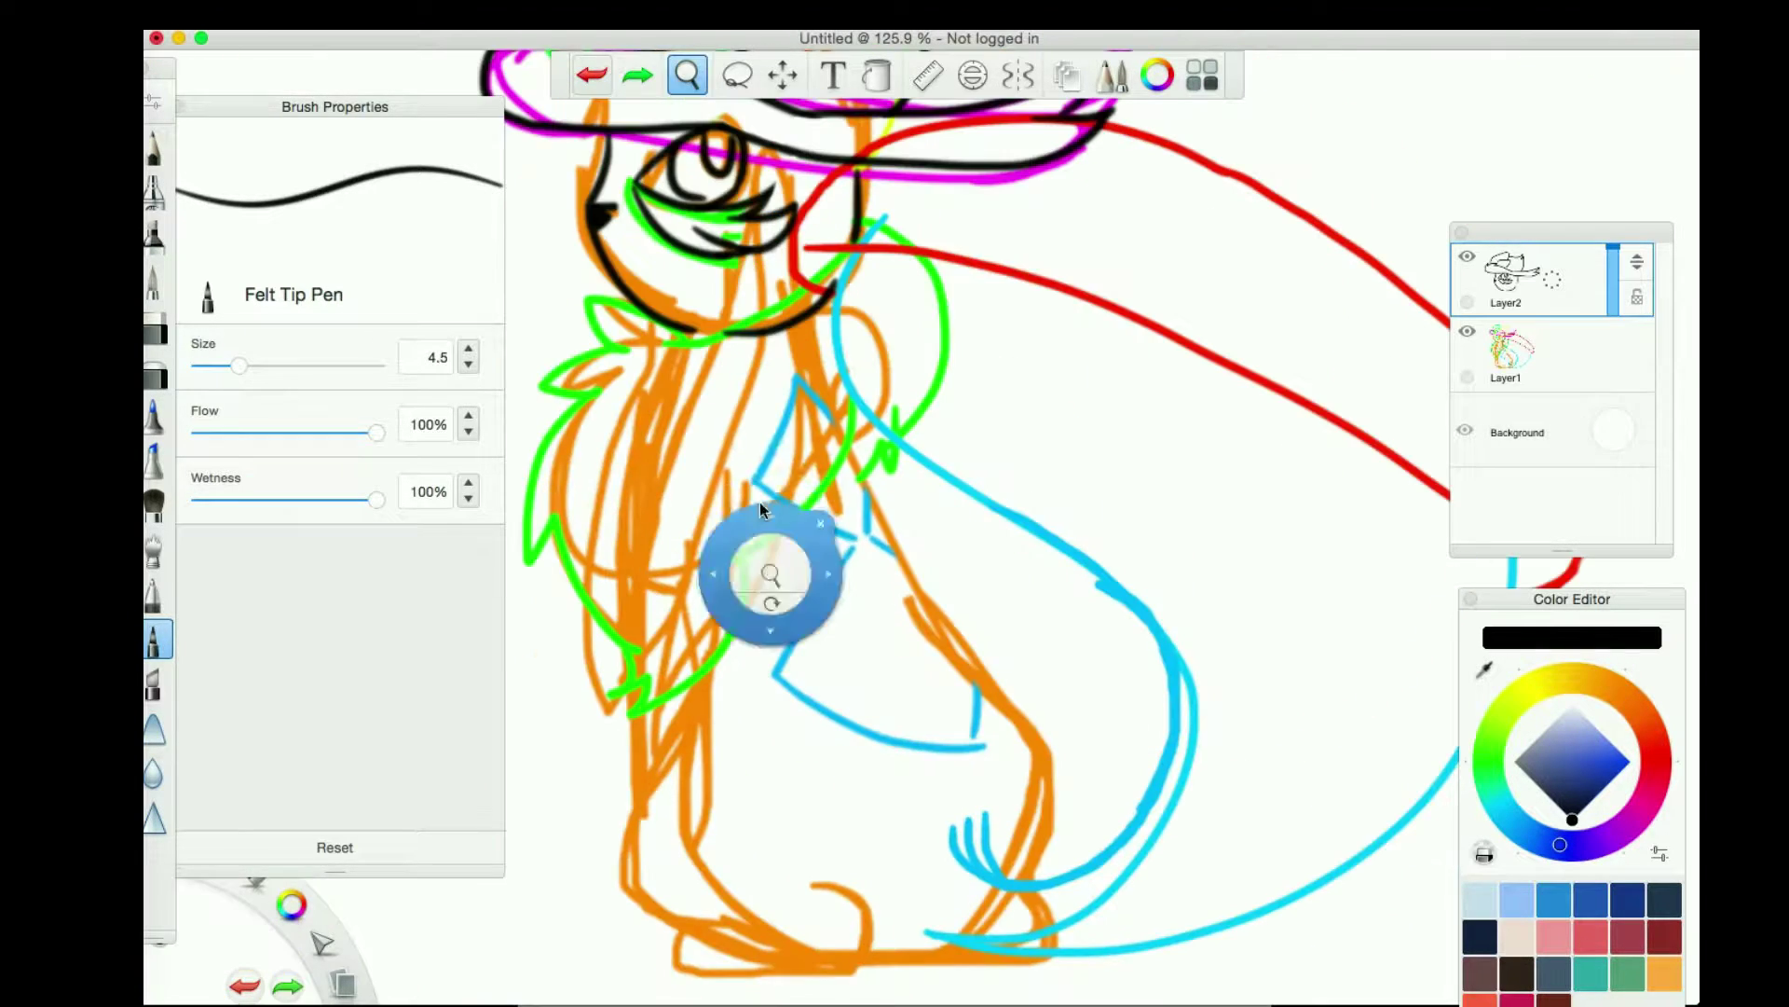
# Ink a curved neckline under the chin on a new layer and erase the overlapping rear jaw line on Layer2
pyautogui.press('super+shift+n')
pyautogui.scroll(5, 718, 522)
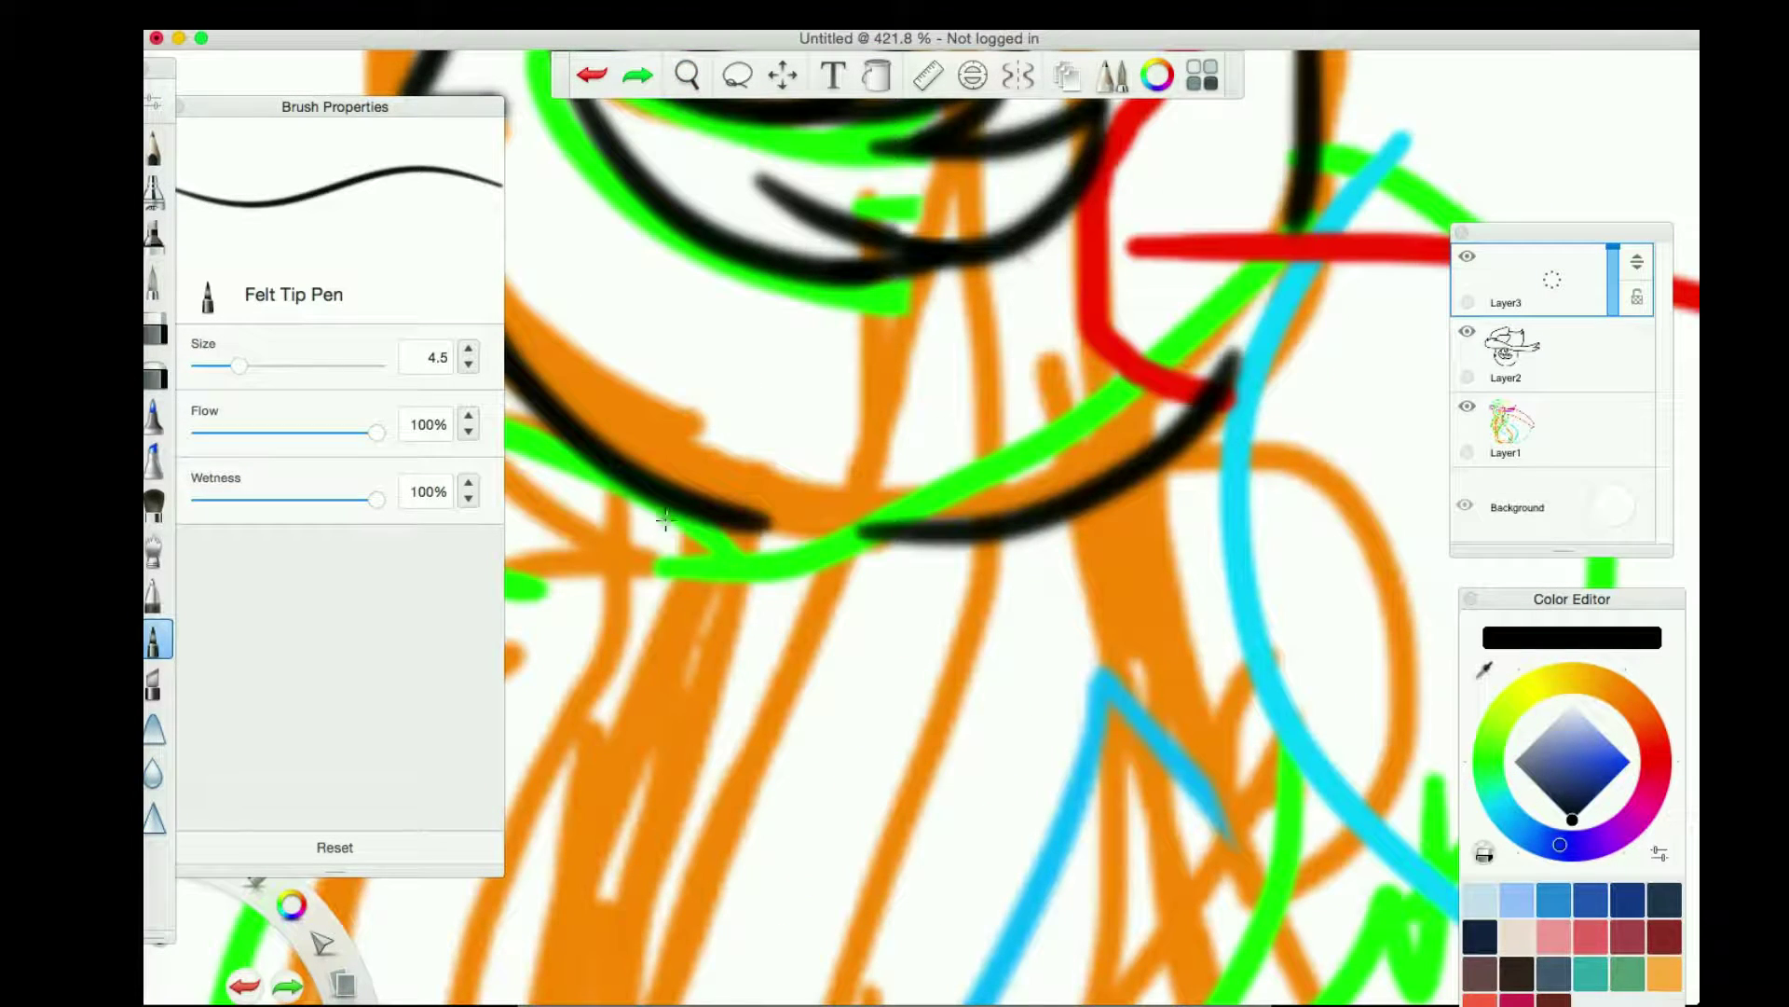
pyautogui.moveTo(620, 577); pyautogui.dragTo(1374, 84)
pyautogui.press('space')
pyautogui.moveTo(781, 376); pyautogui.dragTo(814, 471)
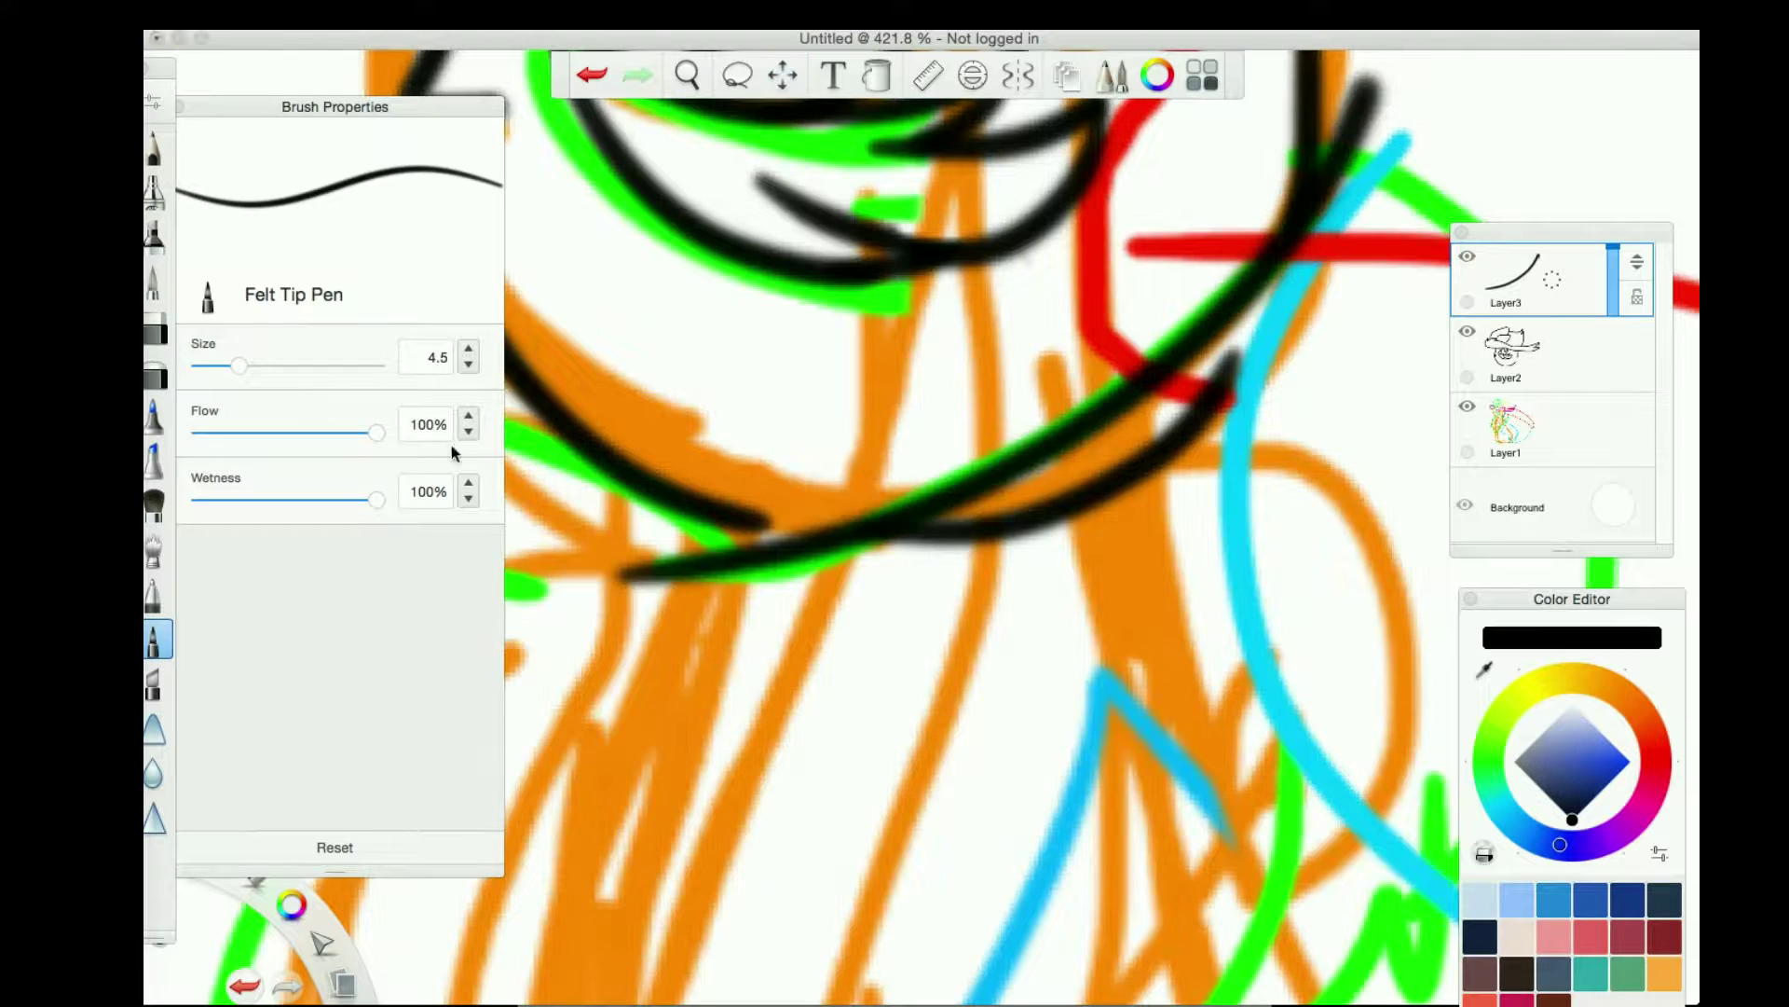
pyautogui.press('e')
pyautogui.press('e')
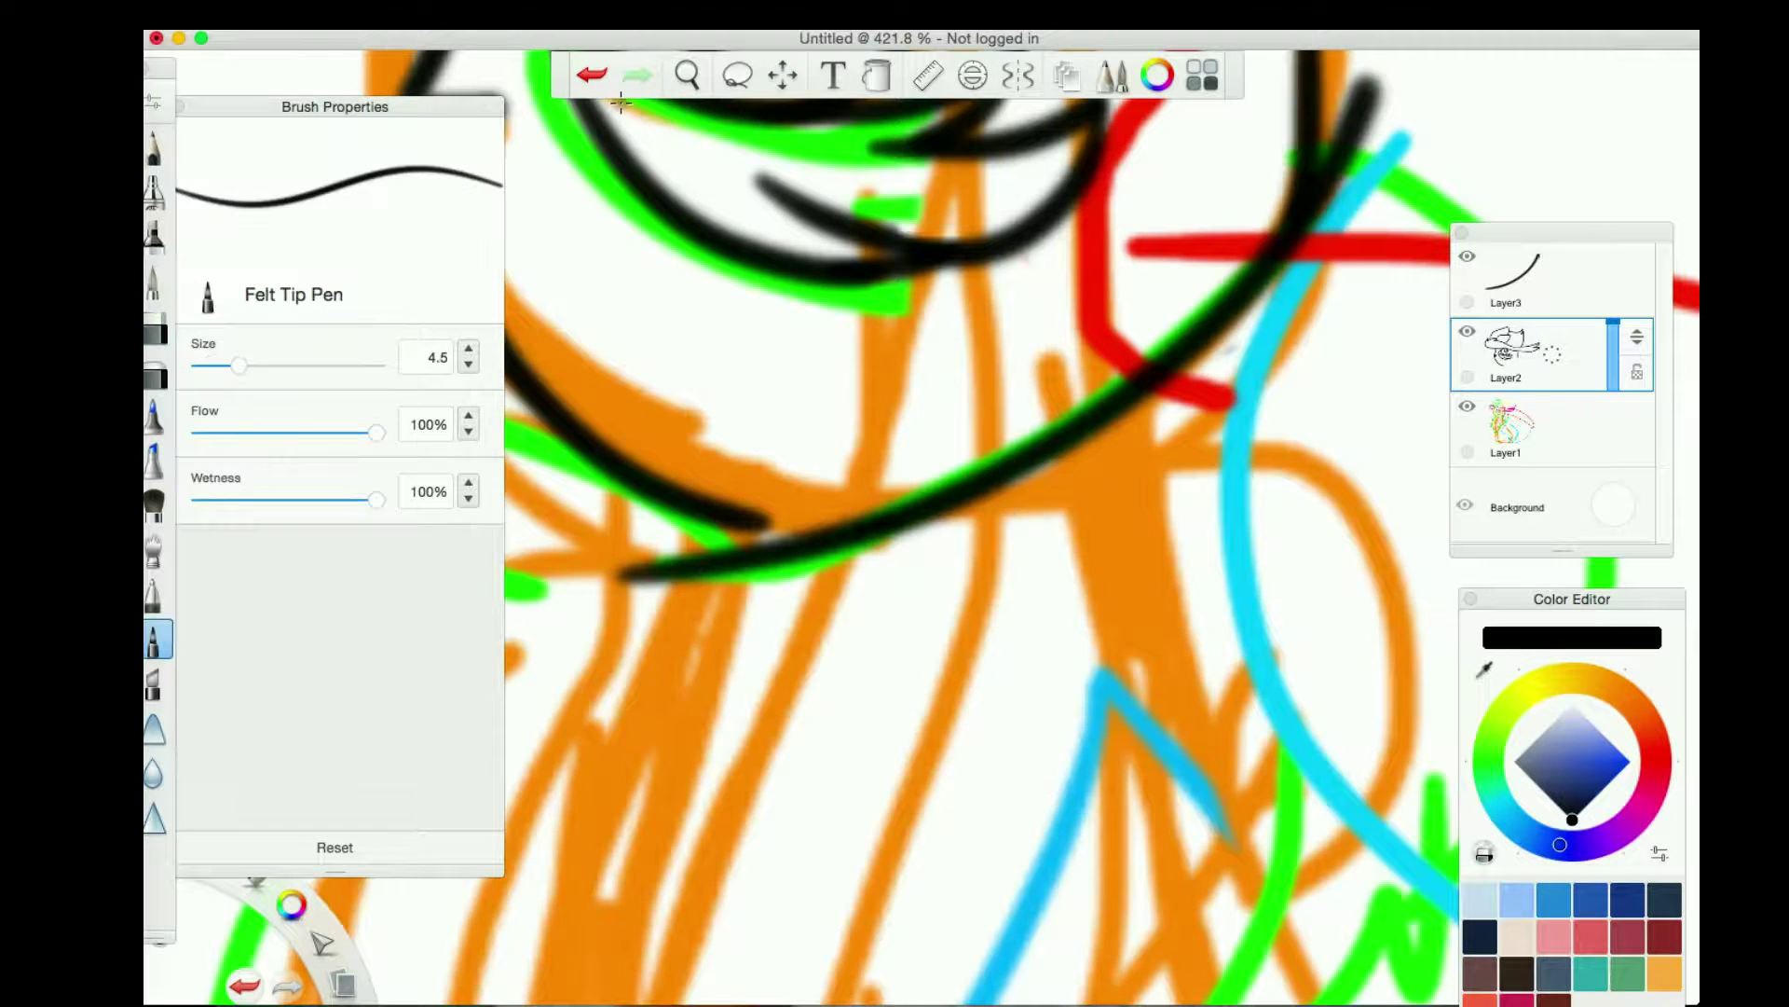
# Ink the rounded outer curve of the fur collar behind the neck
pyautogui.press('space')
pyautogui.moveTo(746, 311); pyautogui.dragTo(827, 310)
pyautogui.moveTo(850, 160); pyautogui.dragTo(917, 463)
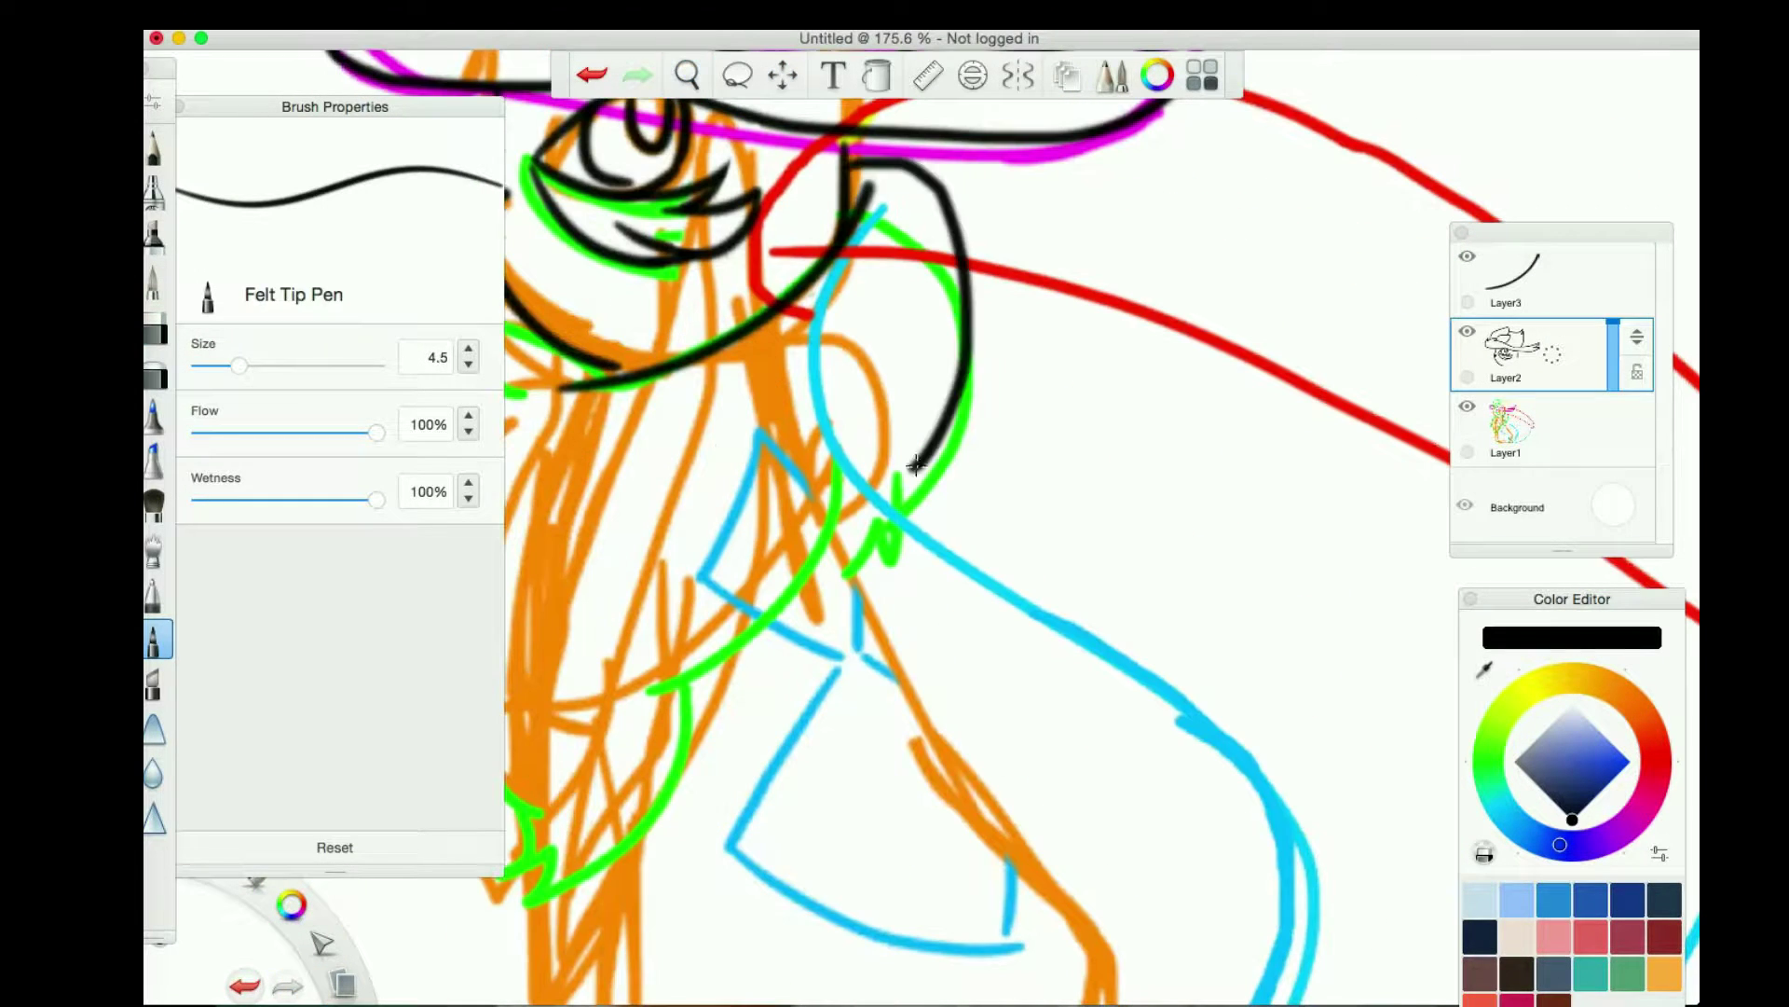
pyautogui.click(592, 74)
pyautogui.press('space')
pyautogui.moveTo(928, 571); pyautogui.dragTo(918, 606)
pyautogui.press('e')
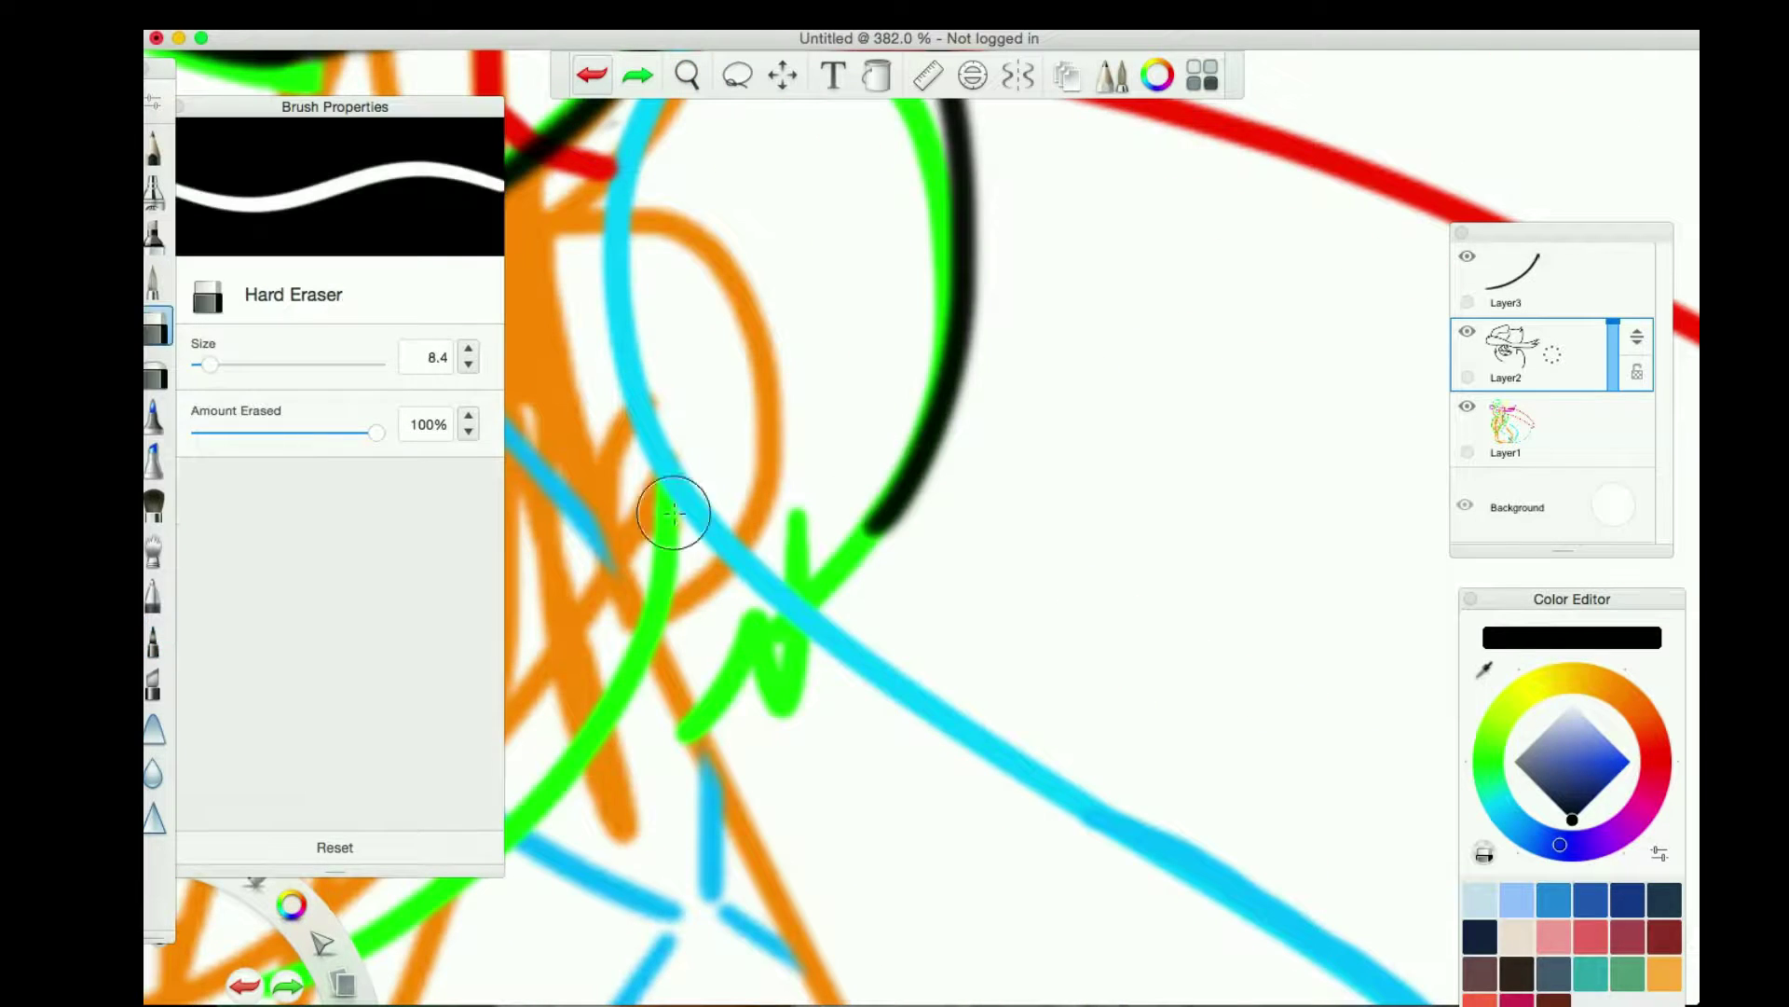
pyautogui.click(155, 645)
pyautogui.moveTo(760, 460); pyautogui.dragTo(937, 872)
pyautogui.hotkey('ctrl', 'z')
pyautogui.moveTo(766, 485); pyautogui.dragTo(783, 650)
pyautogui.hotkey('ctrl', 'z')
pyautogui.moveTo(667, 483); pyautogui.dragTo(511, 774)
pyautogui.hotkey('ctrl', 'z')
pyautogui.moveTo(791, 449); pyautogui.dragTo(911, 927)
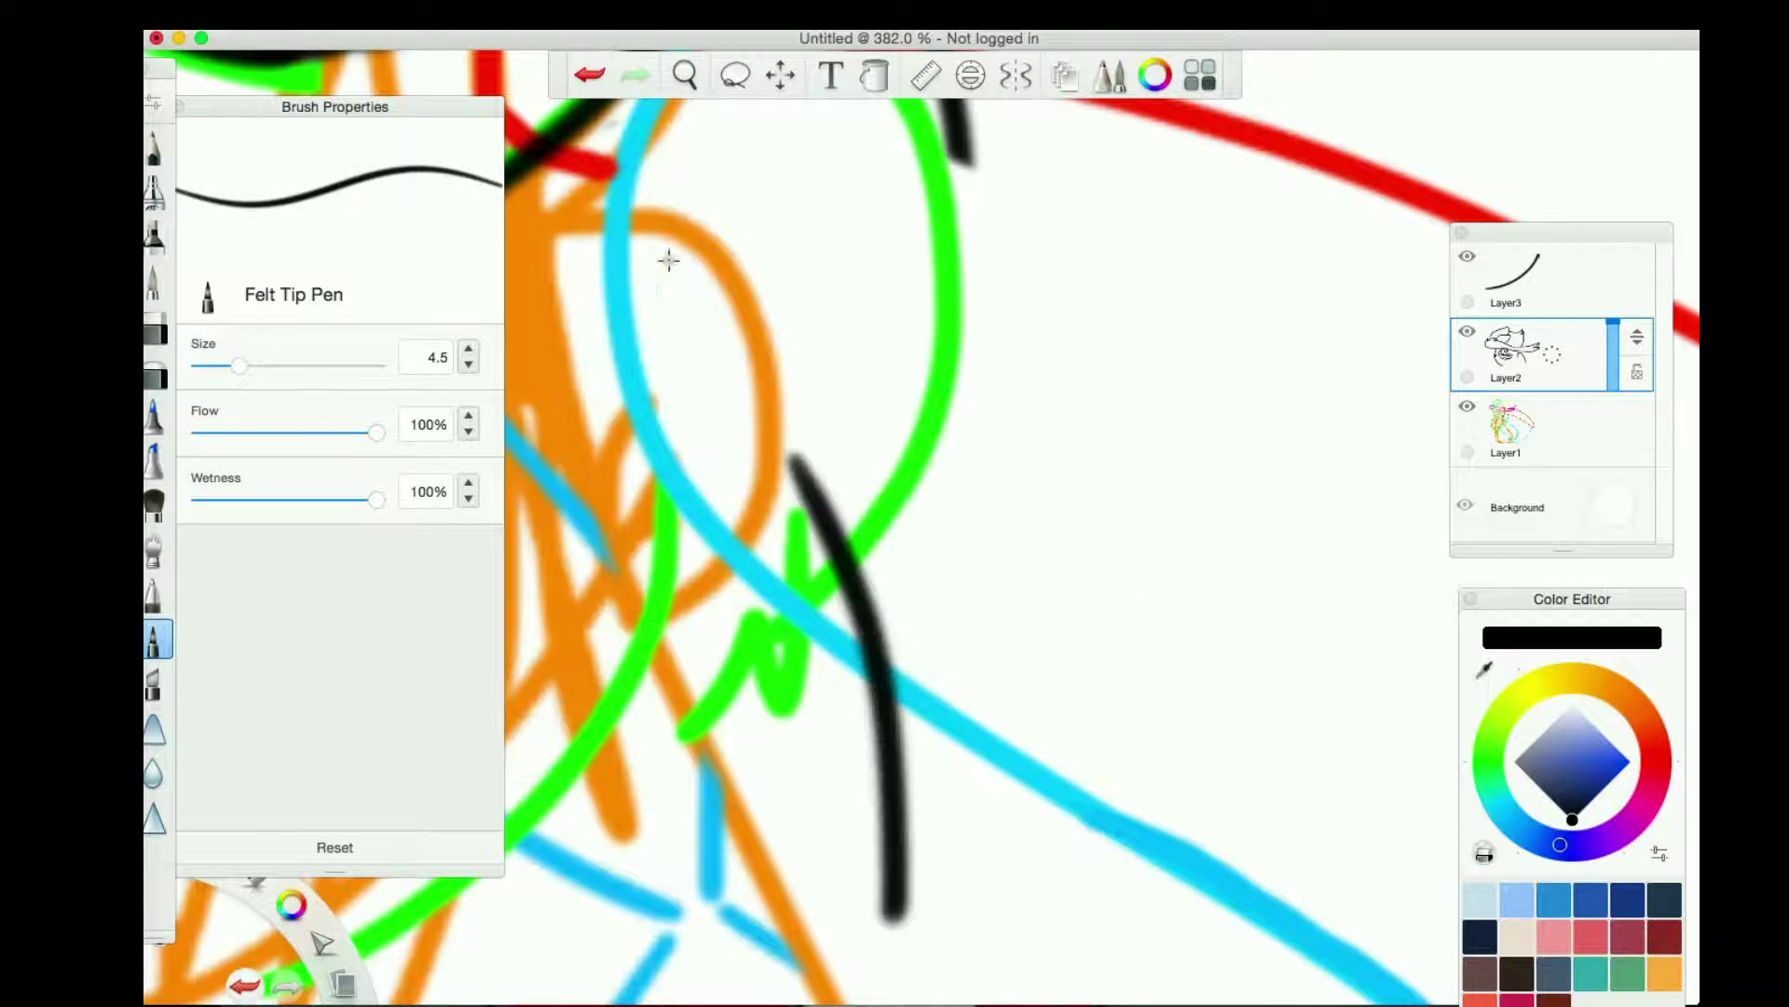
pyautogui.hotkey('ctrl', 'z')
# Ink the back of the fur collar and its large pointed tufts, undoing misplaced strokes
pyautogui.moveTo(968, 147); pyautogui.dragTo(859, 546)
pyautogui.moveTo(704, 622); pyautogui.dragTo(741, 722)
pyautogui.moveTo(520, 720)
pyautogui.mouseDown()
pyautogui.moveTo(701, 663)
pyautogui.moveTo(848, 713)
pyautogui.mouseUp()
pyautogui.hotkey('ctrl', 'z')
pyautogui.moveTo(965, 354)
pyautogui.mouseDown()
pyautogui.moveTo(1006, 427)
pyautogui.moveTo(1105, 415)
pyautogui.mouseUp()
pyautogui.hotkey('ctrl', 'z')
pyautogui.hotkey('ctrl', 'z')
pyautogui.hotkey('ctrl', 'z')
# Erase the overlapping lines where the pointed tufts cross the collar curve
pyautogui.press('e')
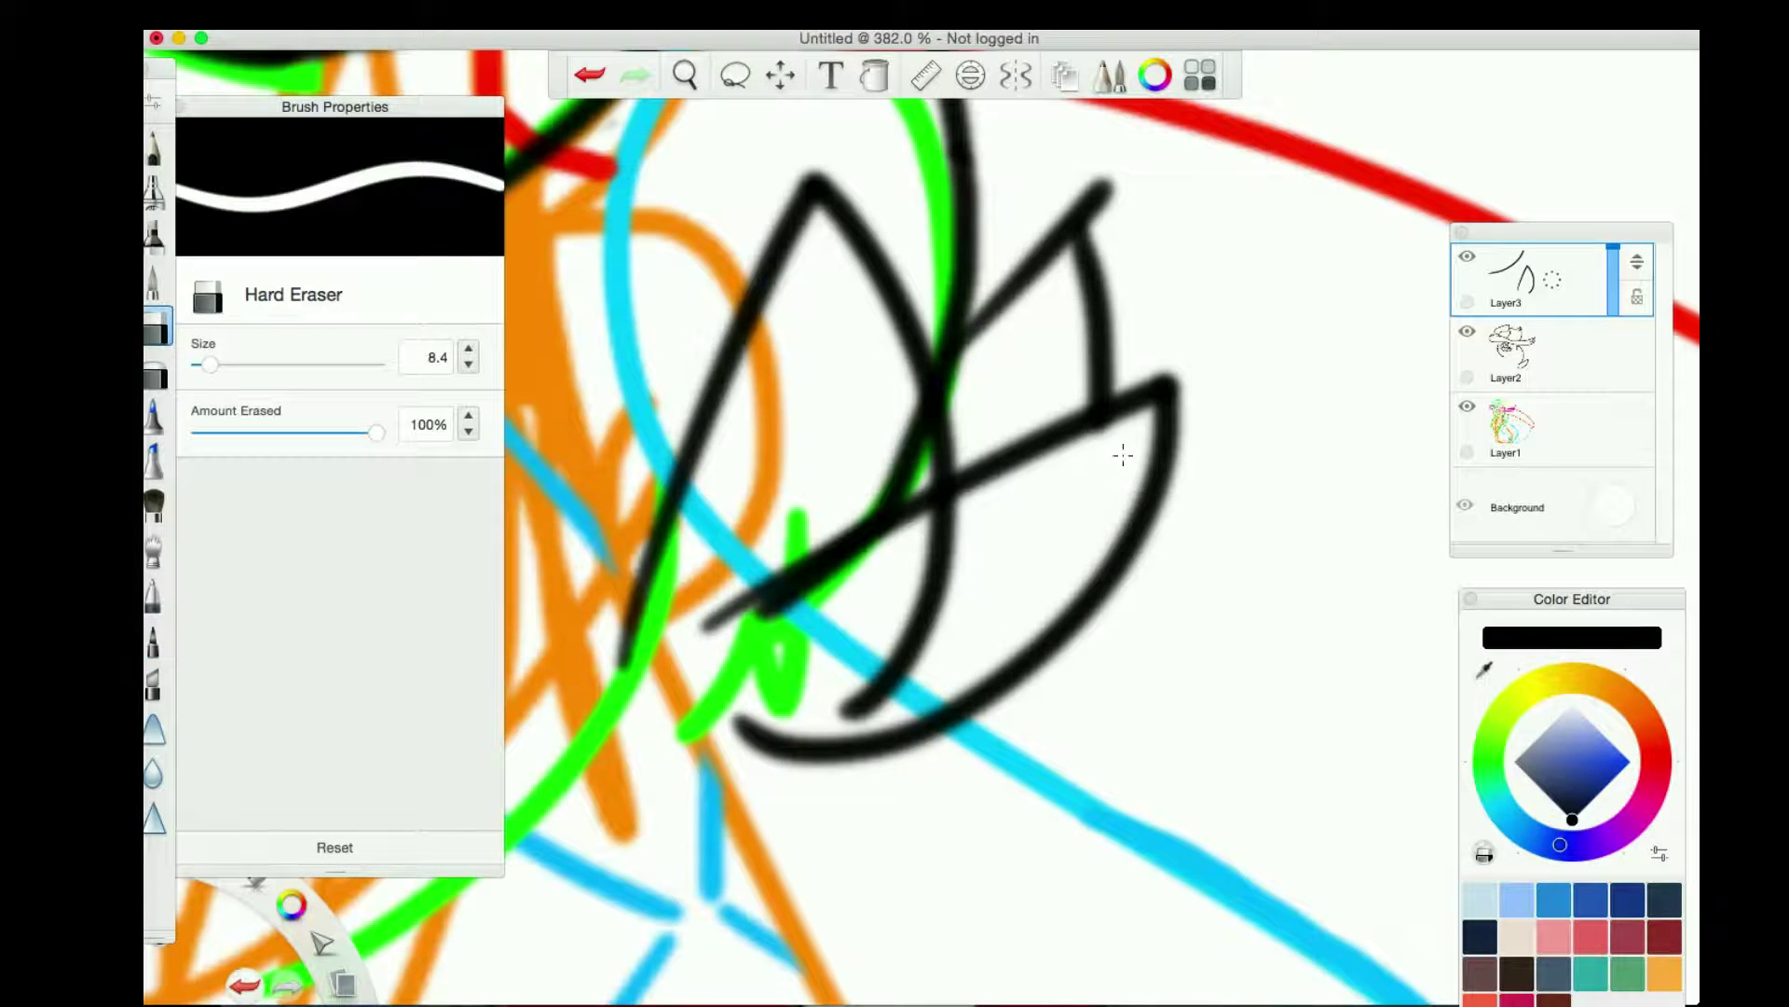
pyautogui.press('space')
pyautogui.moveTo(779, 228); pyautogui.dragTo(727, 279)
pyautogui.press('e')
pyautogui.press('space')
# Ink the lower edge of the chest fur from the rear tufts down to its bottom tip
pyautogui.moveTo(1305, 352)
pyautogui.mouseDown()
pyautogui.moveTo(1245, 397)
pyautogui.moveTo(932, 447)
pyautogui.mouseUp()
pyautogui.press('space')
pyautogui.moveTo(816, 418)
pyautogui.mouseDown()
pyautogui.moveTo(833, 483)
pyautogui.moveTo(894, 444)
pyautogui.mouseUp()
pyautogui.moveTo(993, 447); pyautogui.dragTo(792, 827)
pyautogui.moveTo(727, 601); pyautogui.dragTo(522, 848)
pyautogui.hotkey('ctrl', 'z')
pyautogui.moveTo(778, 743); pyautogui.dragTo(639, 715)
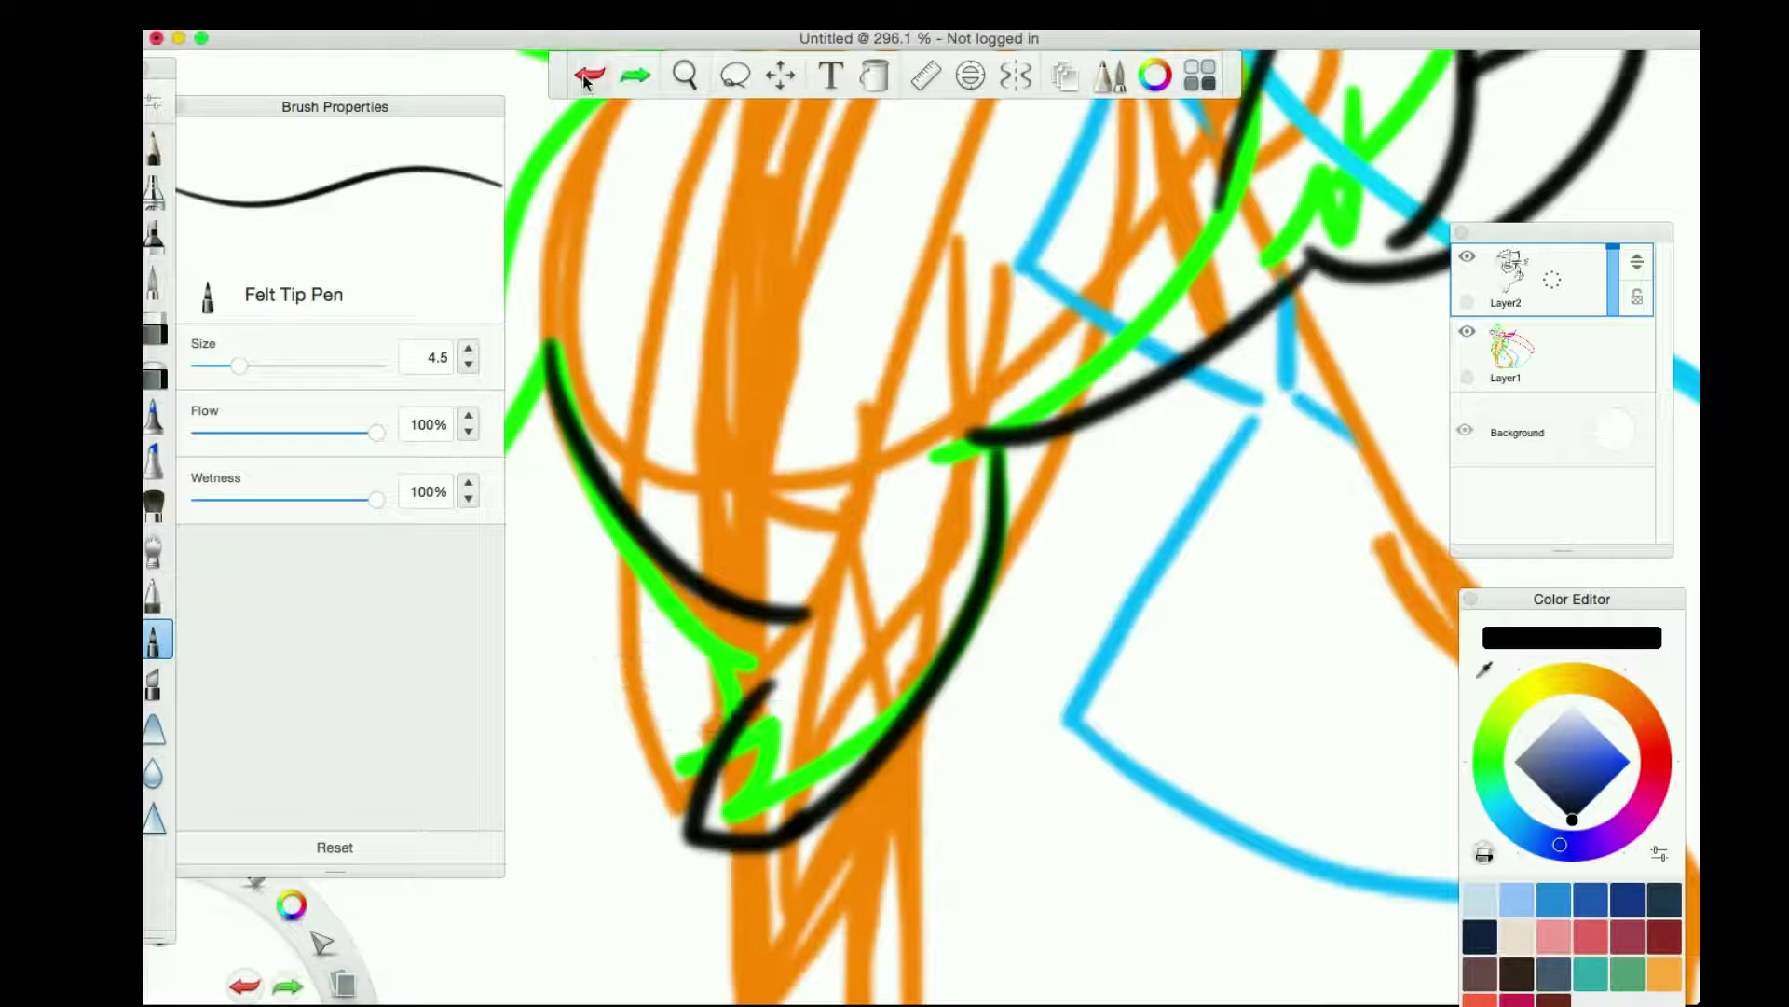
# Ink the front edge of the chest fur with pointed tufts up to the chin and erase stray ends
pyautogui.press('space')
pyautogui.moveTo(643, 209); pyautogui.dragTo(867, 507)
pyautogui.moveTo(881, 347); pyautogui.dragTo(713, 746)
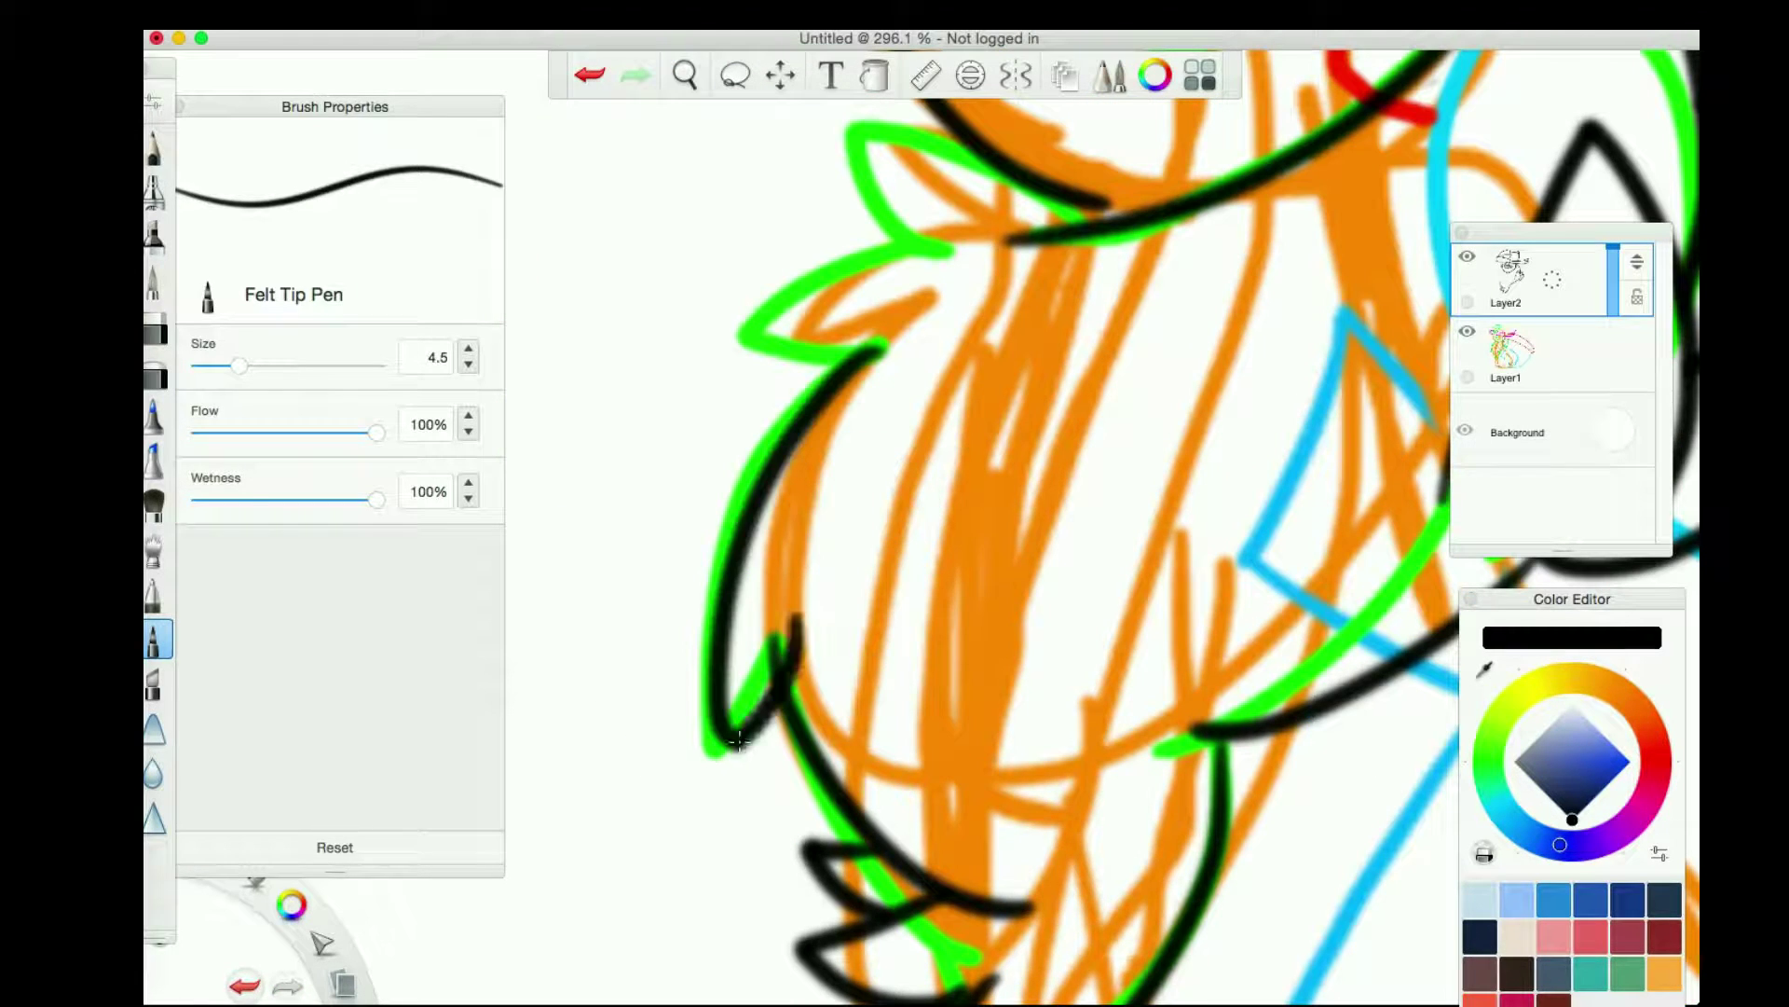
pyautogui.press('e')
pyautogui.moveTo(770, 670); pyautogui.dragTo(775, 653)
pyautogui.press('e')
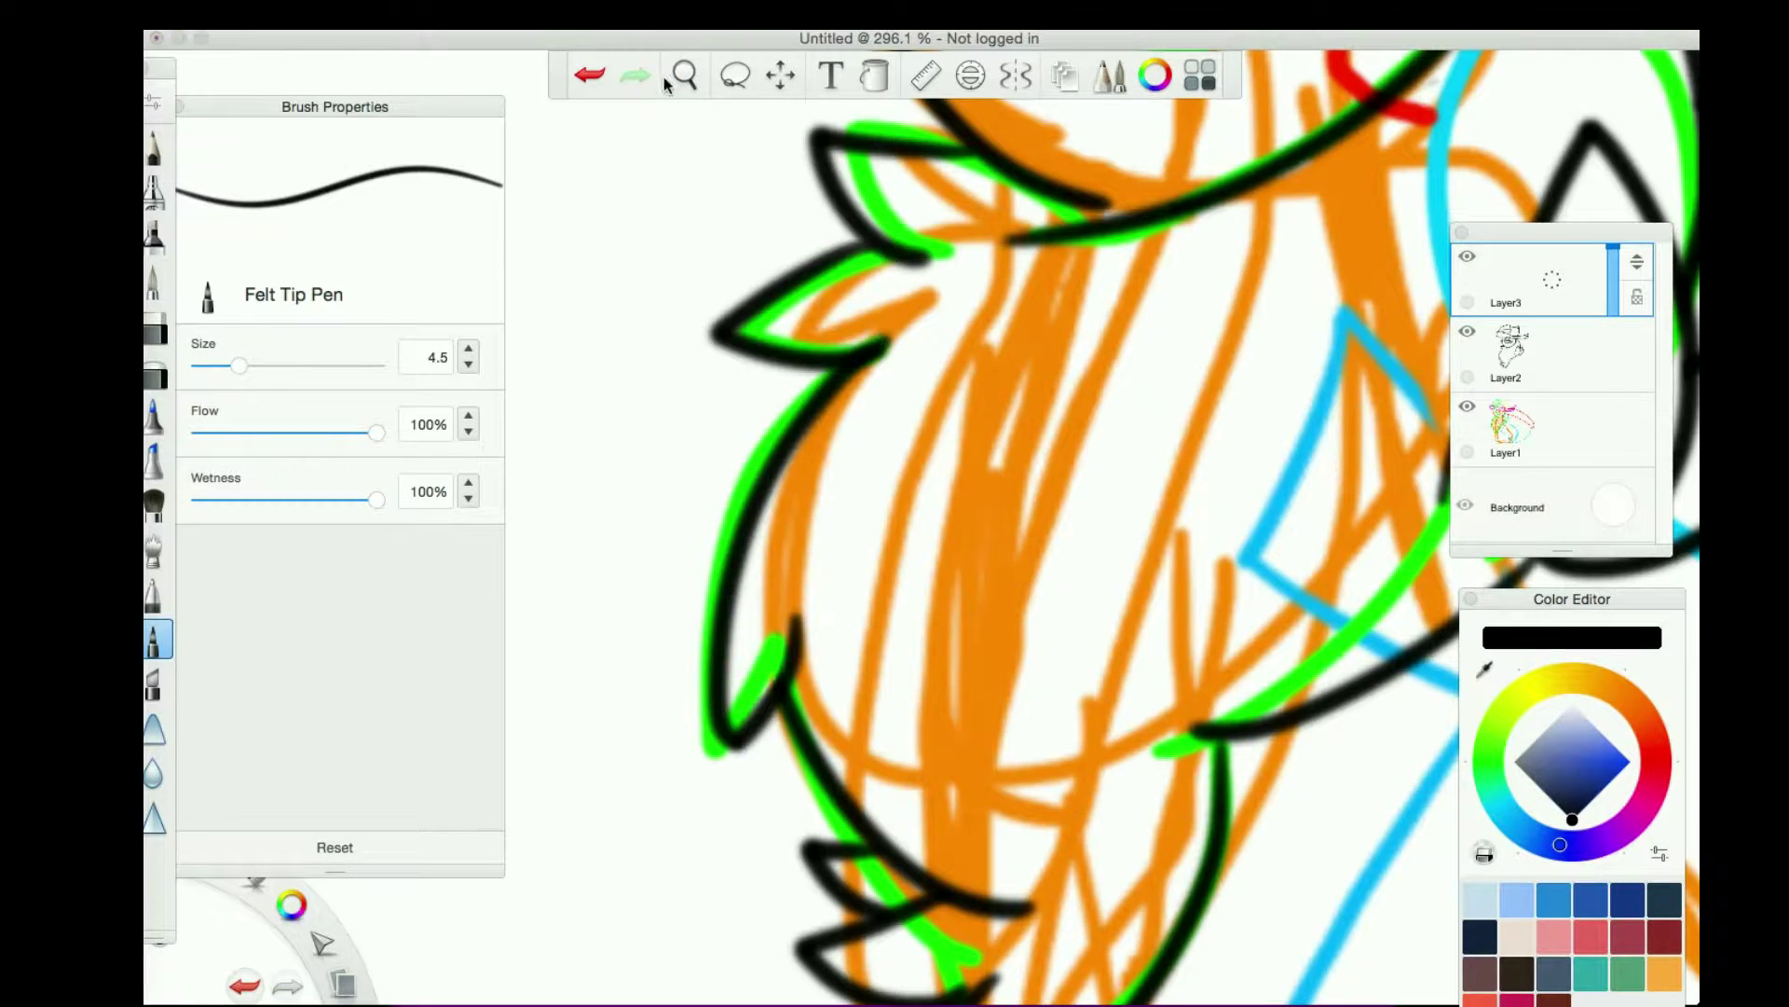
# Ink the back line from beneath the rear tufts down to the hip
pyautogui.press('space')
pyautogui.moveTo(759, 320); pyautogui.dragTo(767, 447)
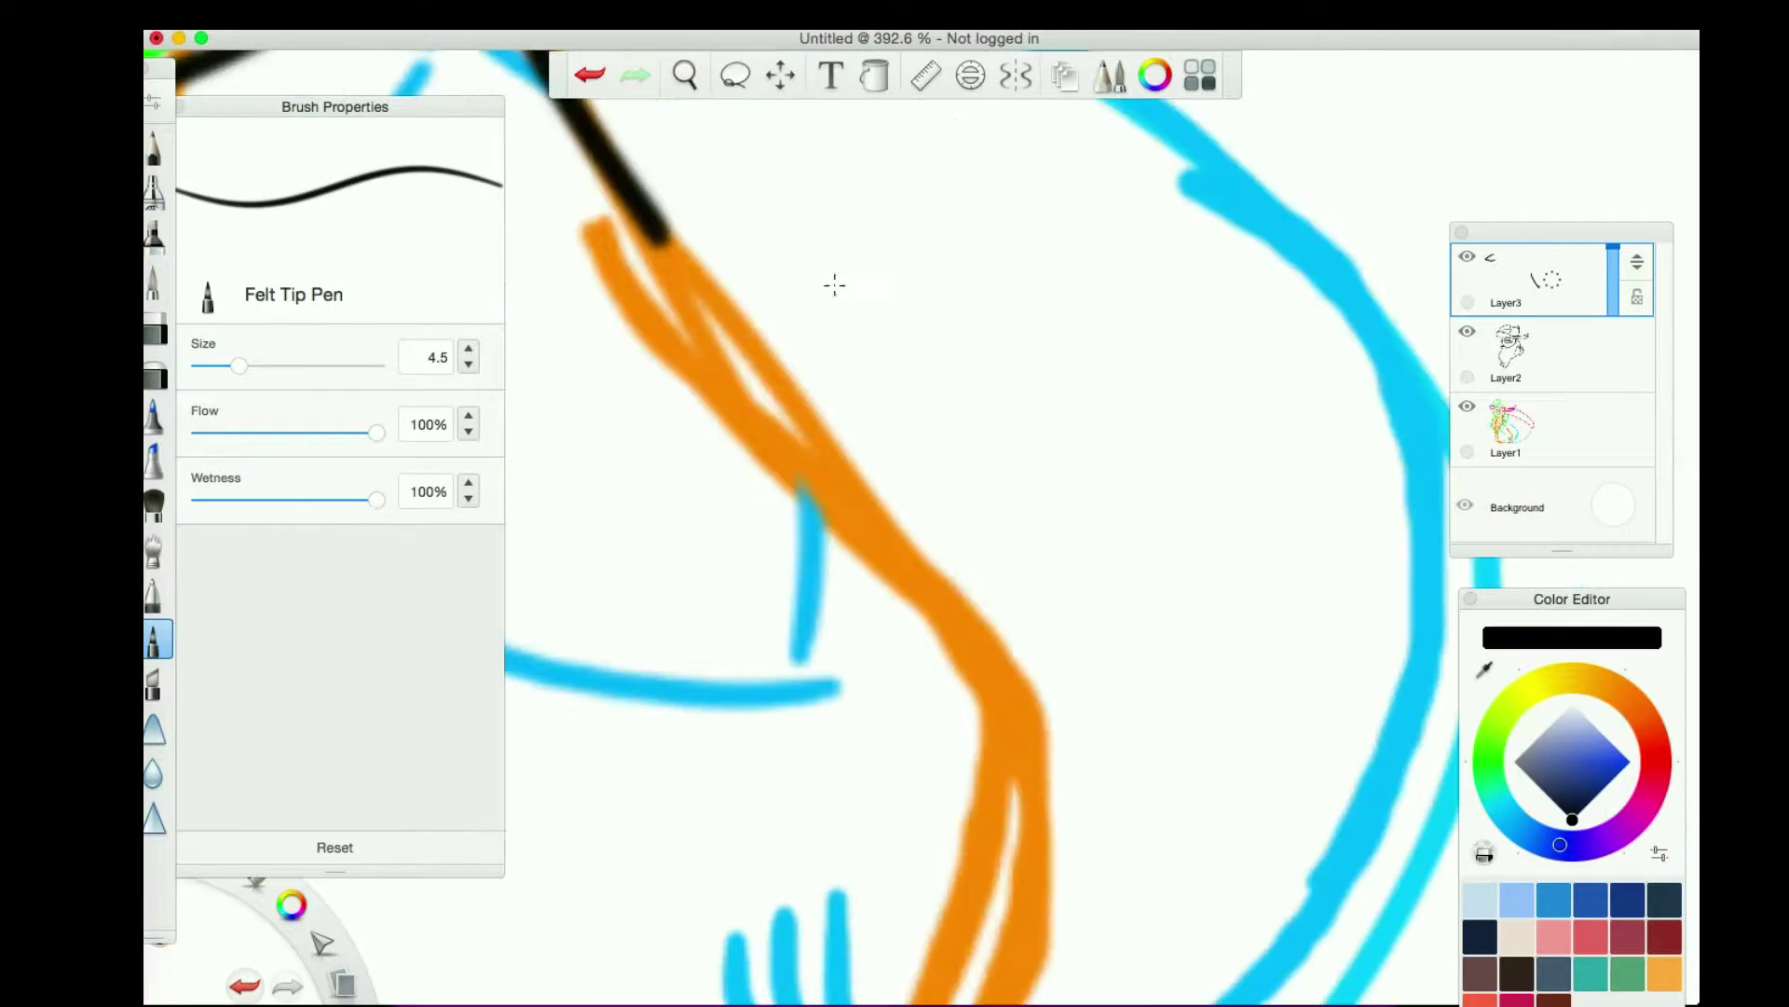
pyautogui.moveTo(559, 100); pyautogui.dragTo(999, 799)
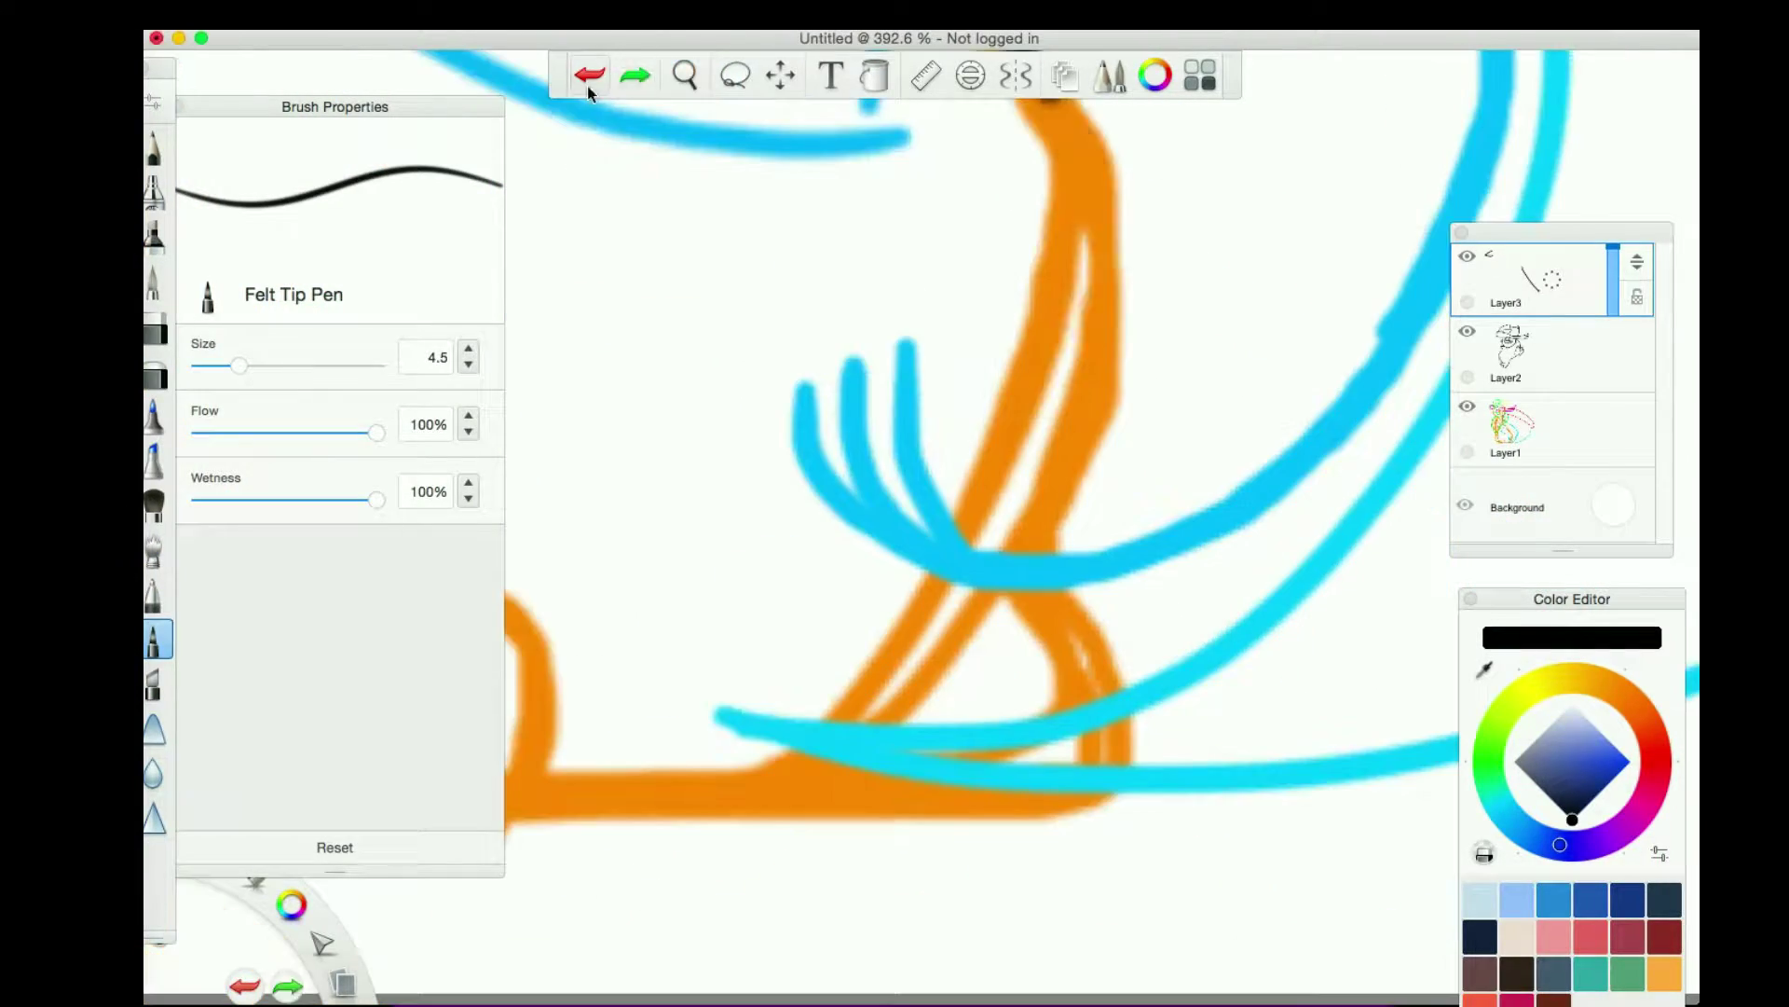
pyautogui.hotkey('ctrl', 'shift', 'z')
# Ink the thigh curve, the lower hind leg and the tops of the feet, undoing misplaced strokes
pyautogui.press('space')
pyautogui.moveTo(1063, 345); pyautogui.dragTo(1046, 429)
pyautogui.press('space')
pyautogui.moveTo(588, 862); pyautogui.dragTo(1380, 459)
pyautogui.hotkey('ctrl', 'z')
pyautogui.hotkey('ctrl', 'z')
pyautogui.hotkey('ctrl', 'z')
pyautogui.hotkey('ctrl', 'z')
pyautogui.hotkey('ctrl', 'z')
pyautogui.hotkey('ctrl', 'z')
pyautogui.hotkey('ctrl', 'z')
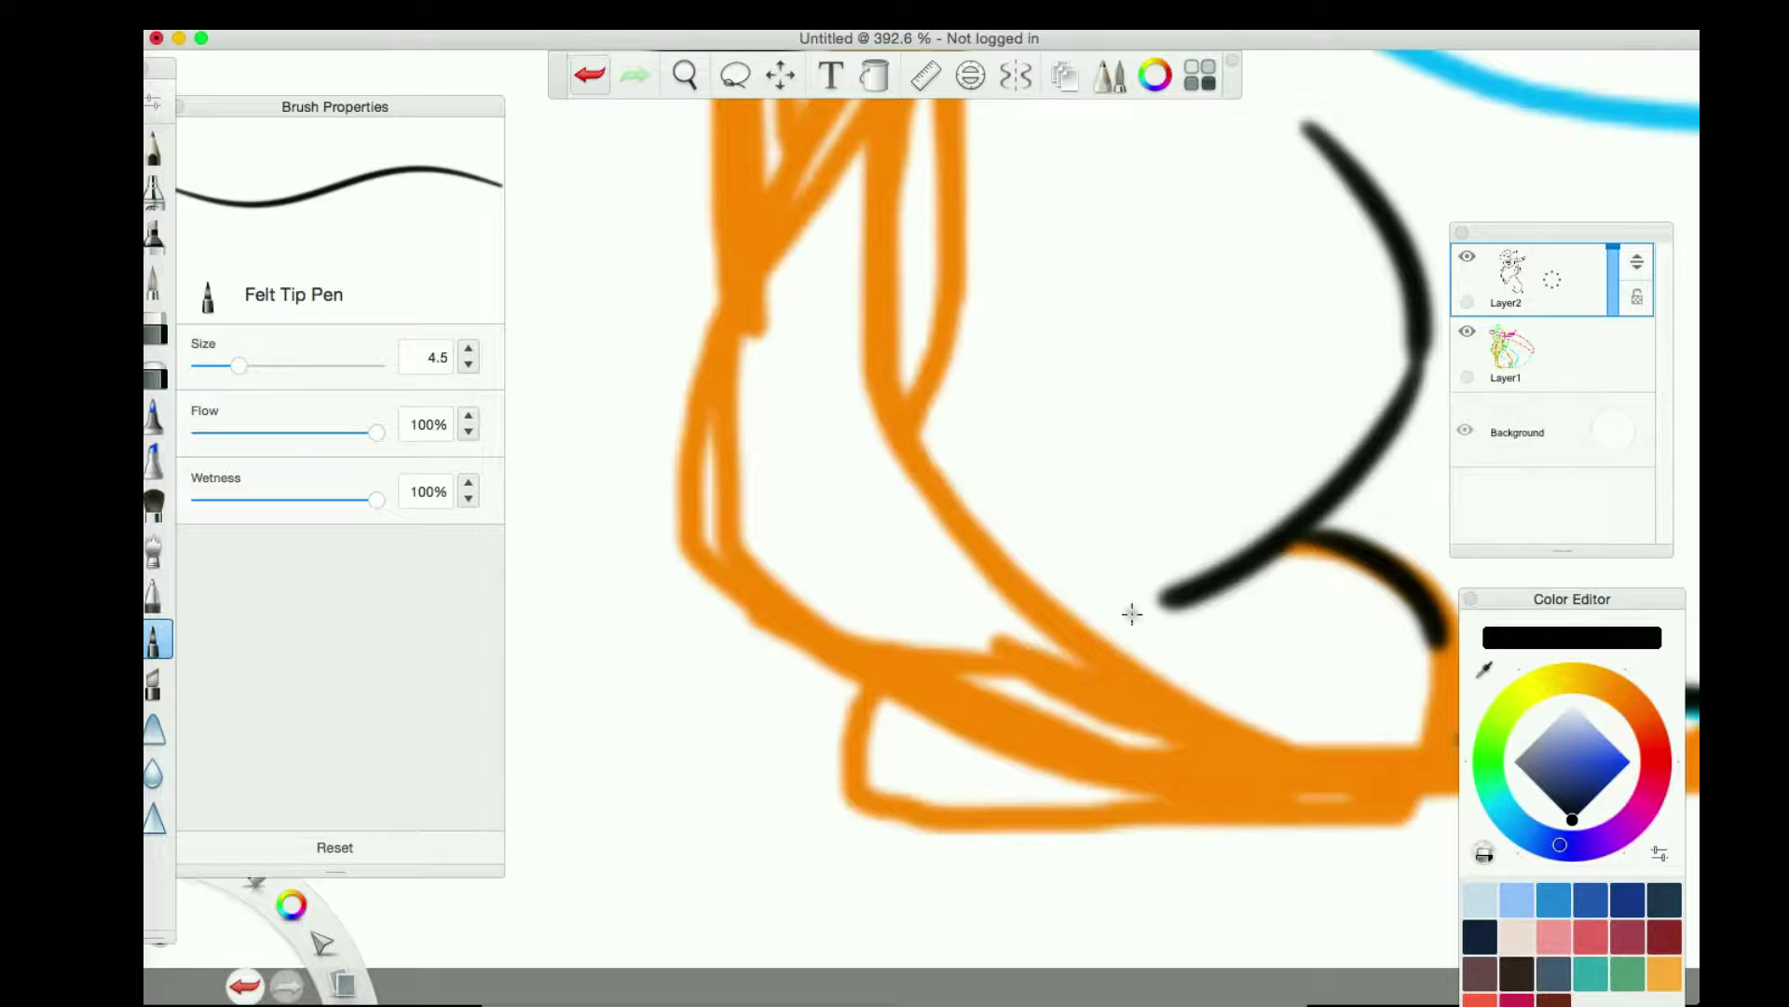
# Ink the front foot's sole and toe and the front contour of the leg on the upper layer
pyautogui.hotkey('ctrl', 'z')
pyautogui.moveTo(565, 792); pyautogui.dragTo(998, 803)
pyautogui.hscroll(5, 959, 794)
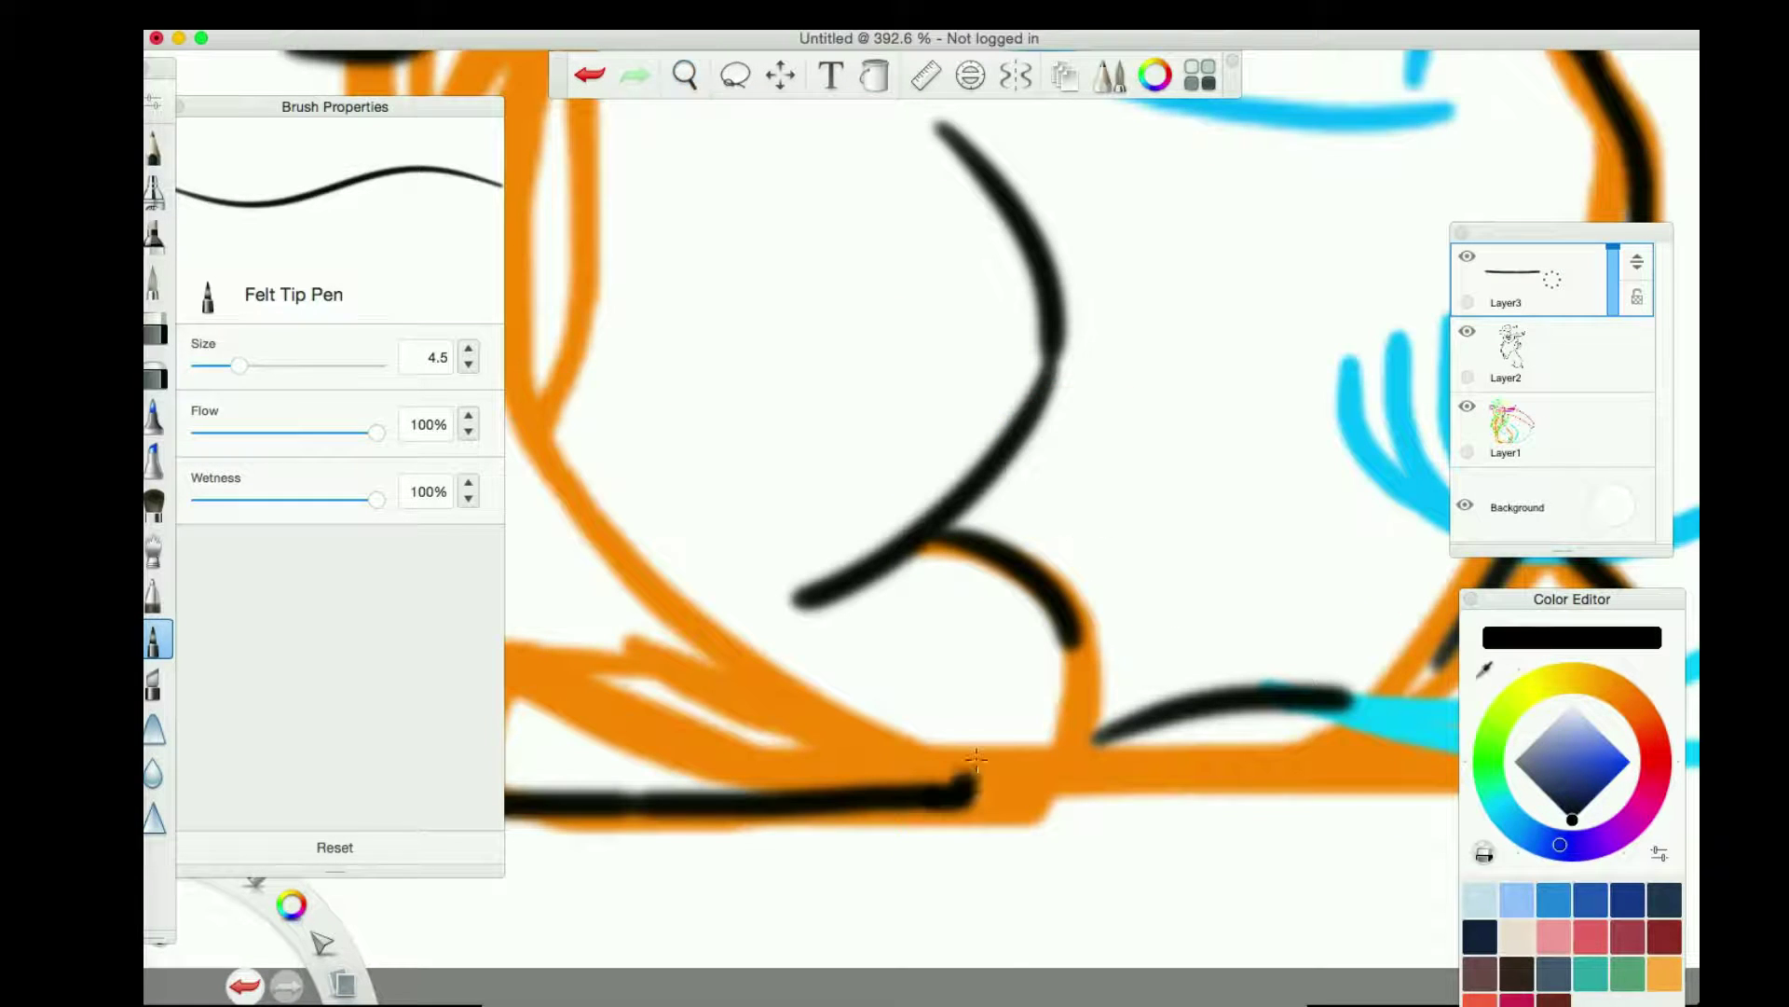
pyautogui.moveTo(1067, 695); pyautogui.dragTo(918, 800)
pyautogui.moveTo(668, 400); pyautogui.dragTo(890, 212)
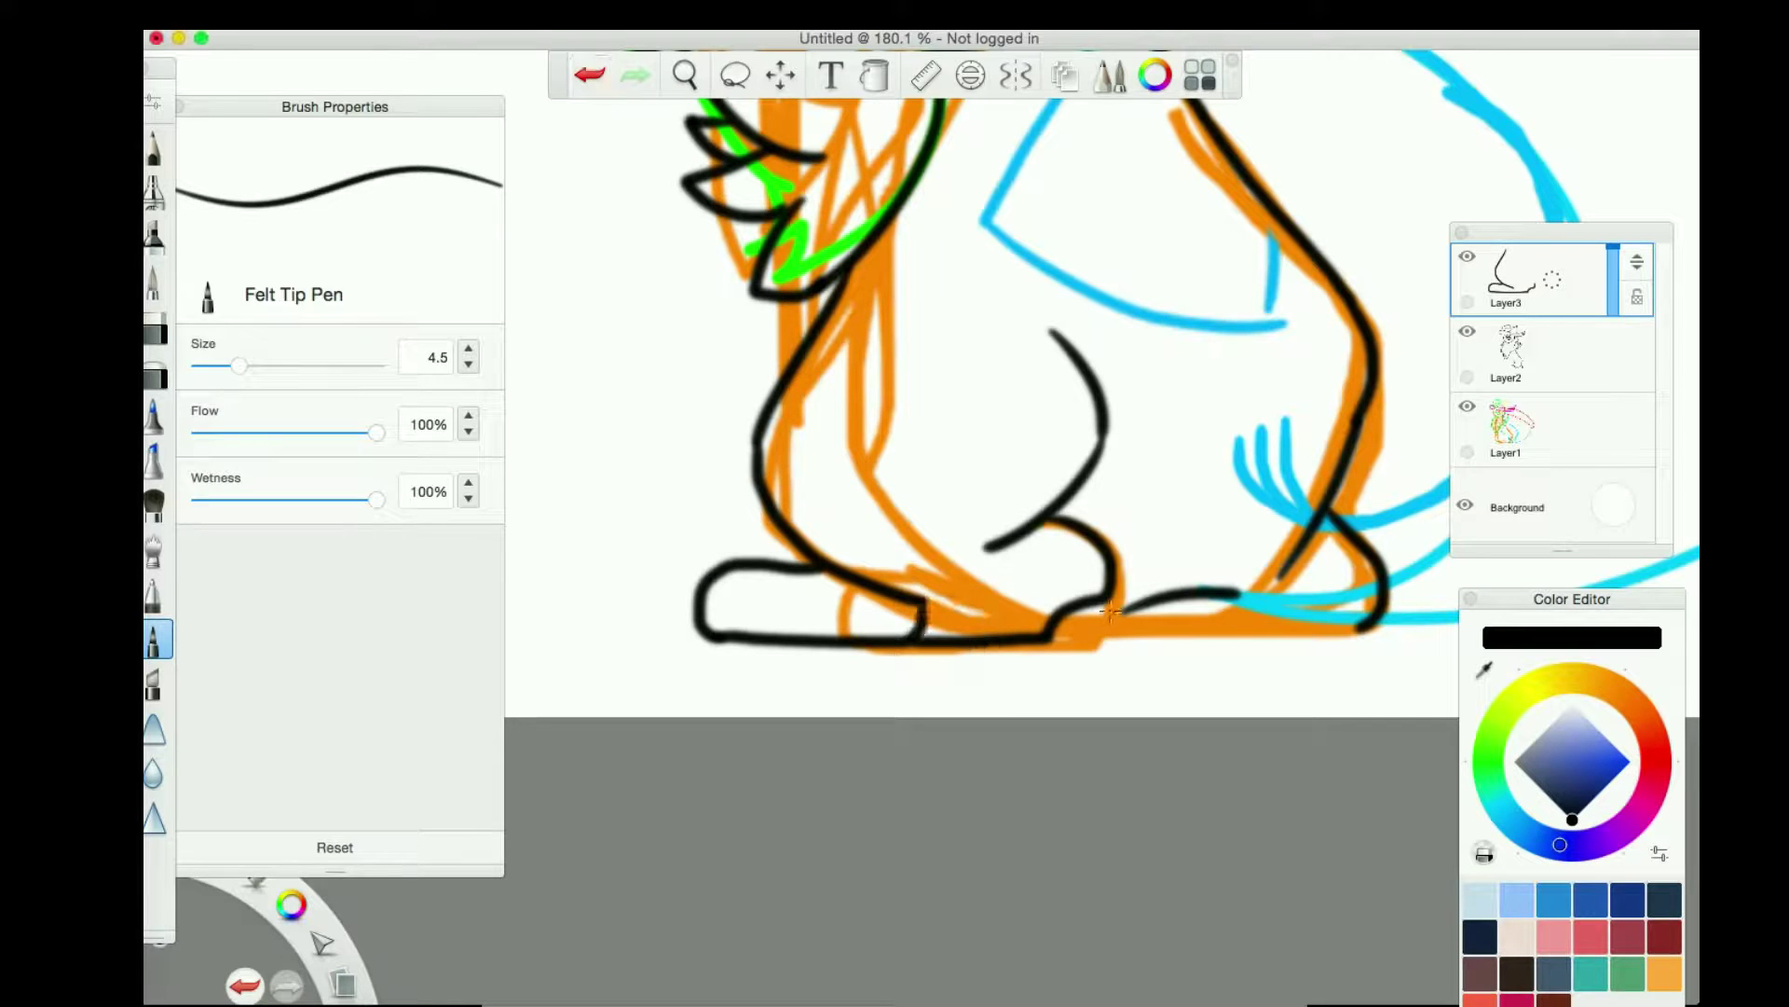
# Ink the sole of the rear foot along the base of the figure
pyautogui.click(686, 74)
pyautogui.scroll(5, 1071, 760)
pyautogui.moveTo(683, 592)
pyautogui.mouseDown()
pyautogui.moveTo(648, 620)
pyautogui.moveTo(1307, 659)
pyautogui.mouseUp()
# Merge Layer3 into Layer2 and hide the coloured sketch on Layer1 to check the line art
pyautogui.press('space')
pyautogui.moveTo(919, 519); pyautogui.dragTo(888, 755)
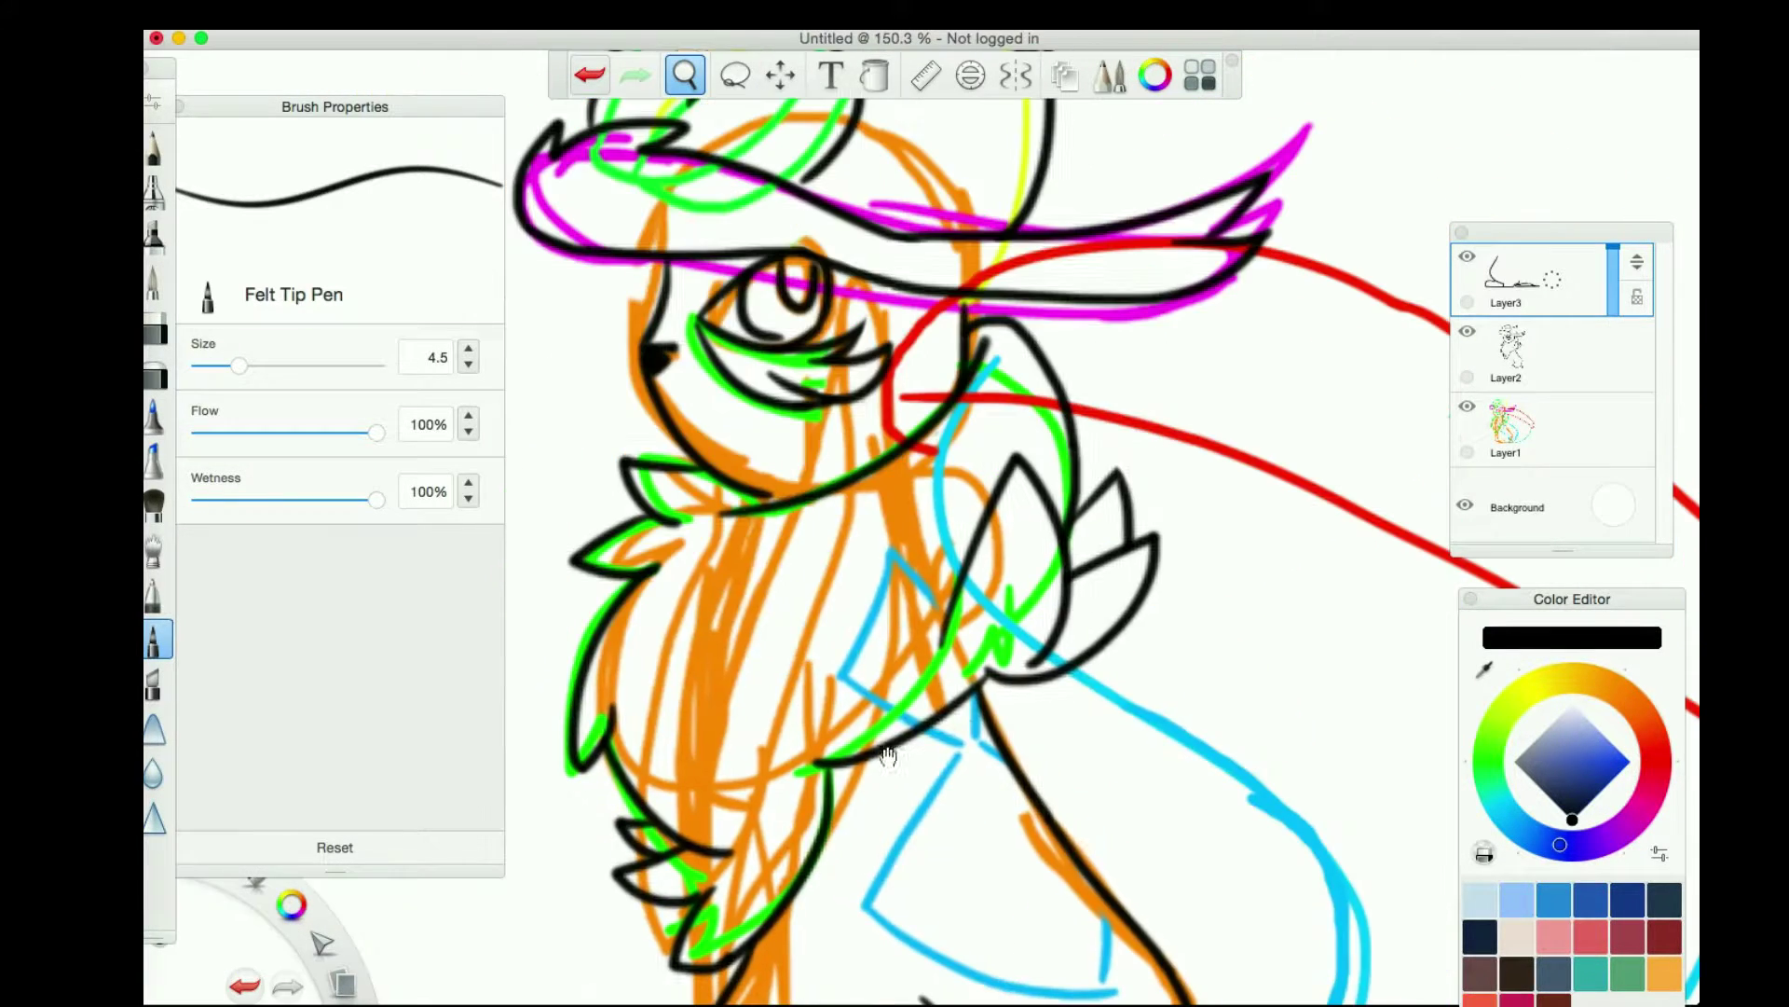
pyautogui.click(1467, 331)
pyautogui.press('space')
pyautogui.moveTo(898, 466)
pyautogui.mouseDown()
pyautogui.moveTo(898, 597)
pyautogui.moveTo(897, 423)
pyautogui.mouseUp()
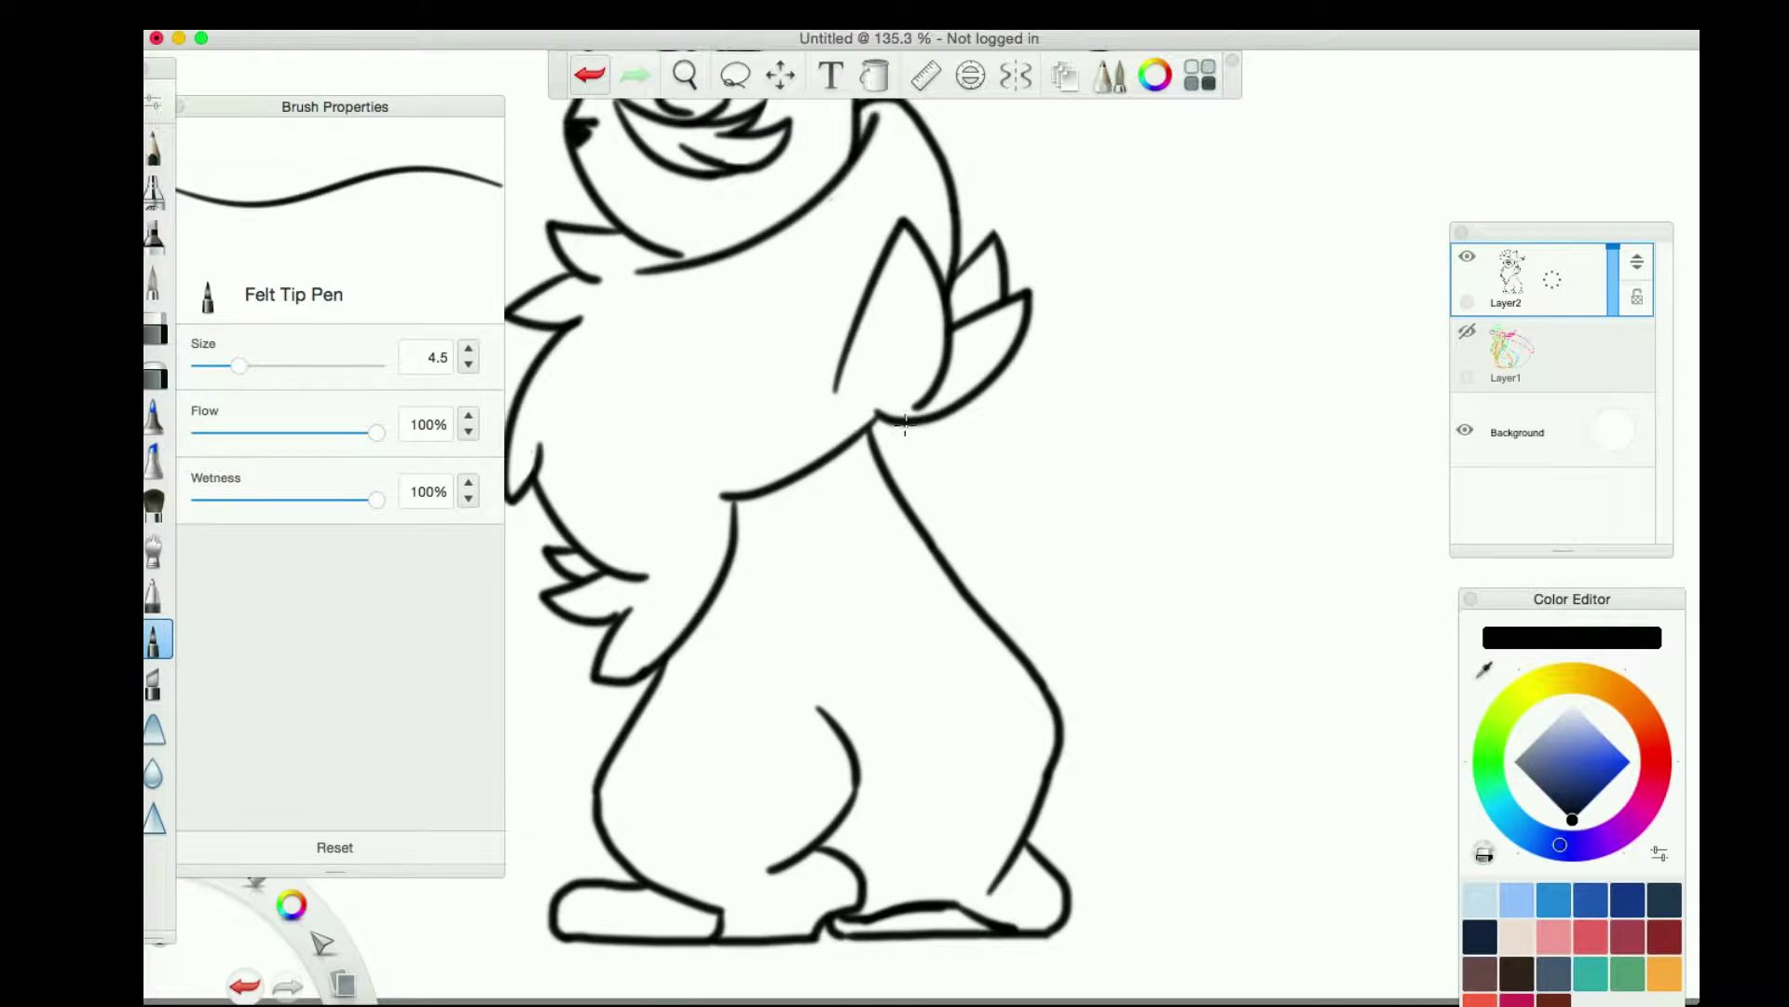
# Ink the long lock hanging from under the hat brim over the body on a new layer, cleaning up with the Hard Eraser
pyautogui.press('super+shift+n')
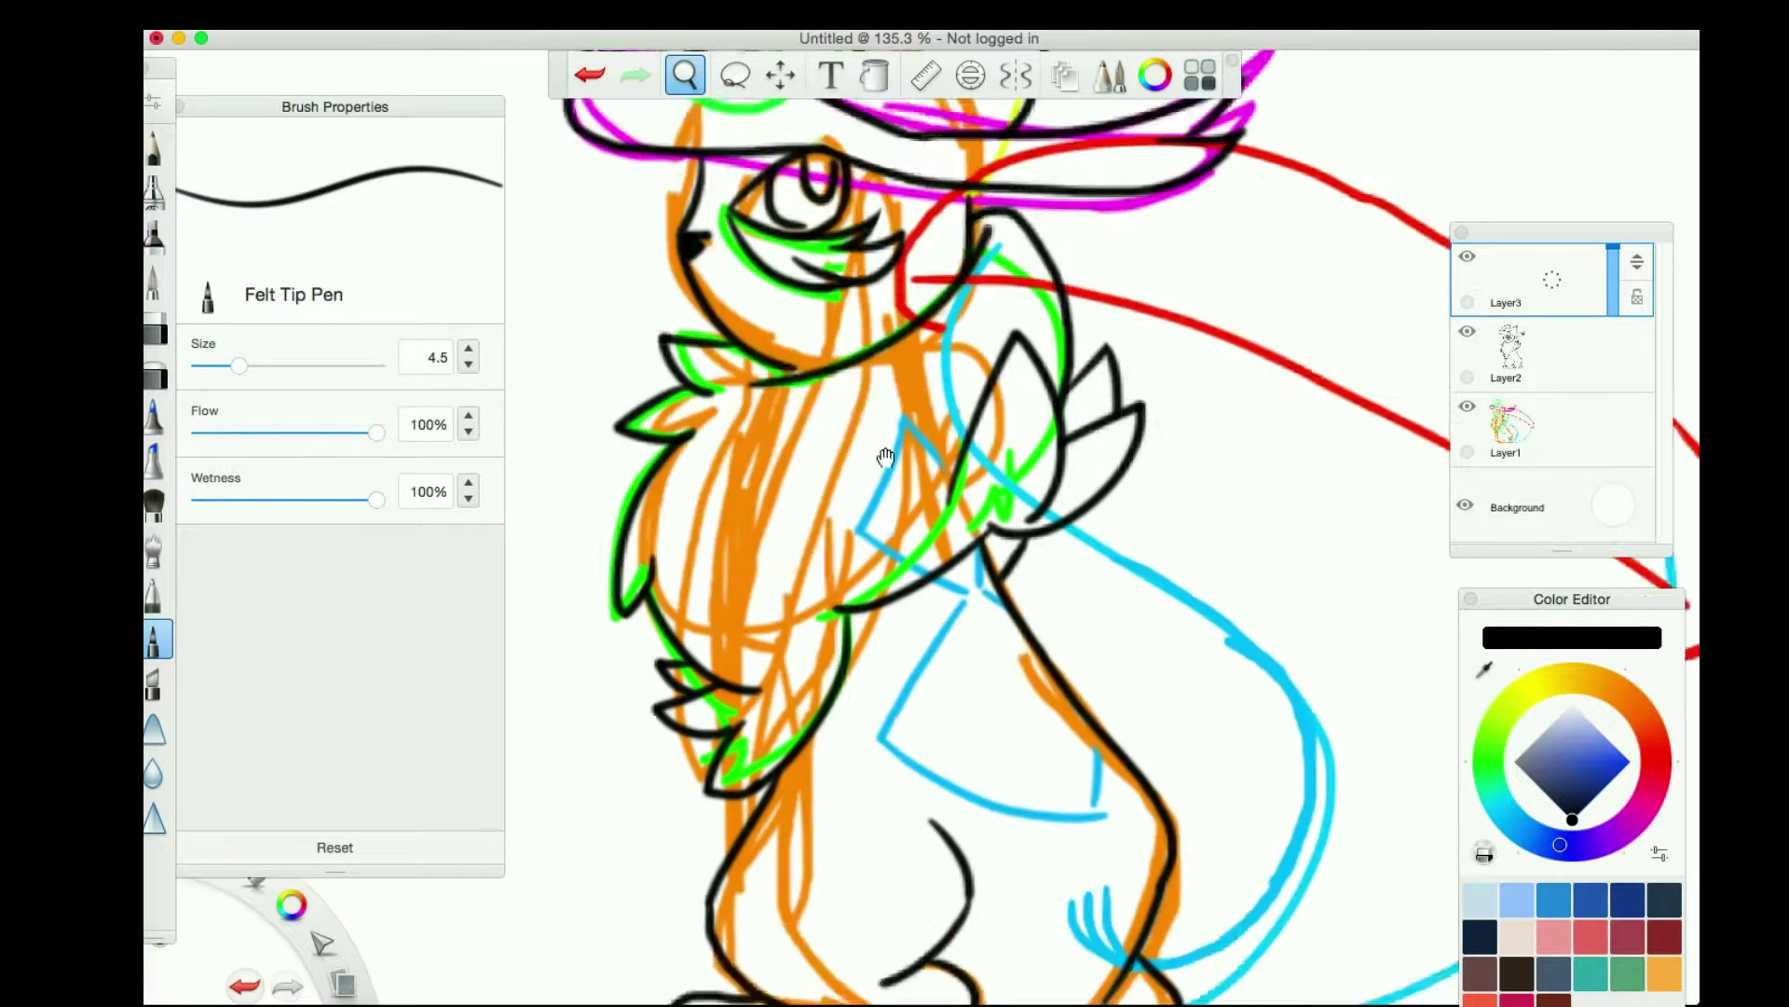
pyautogui.click(153, 377)
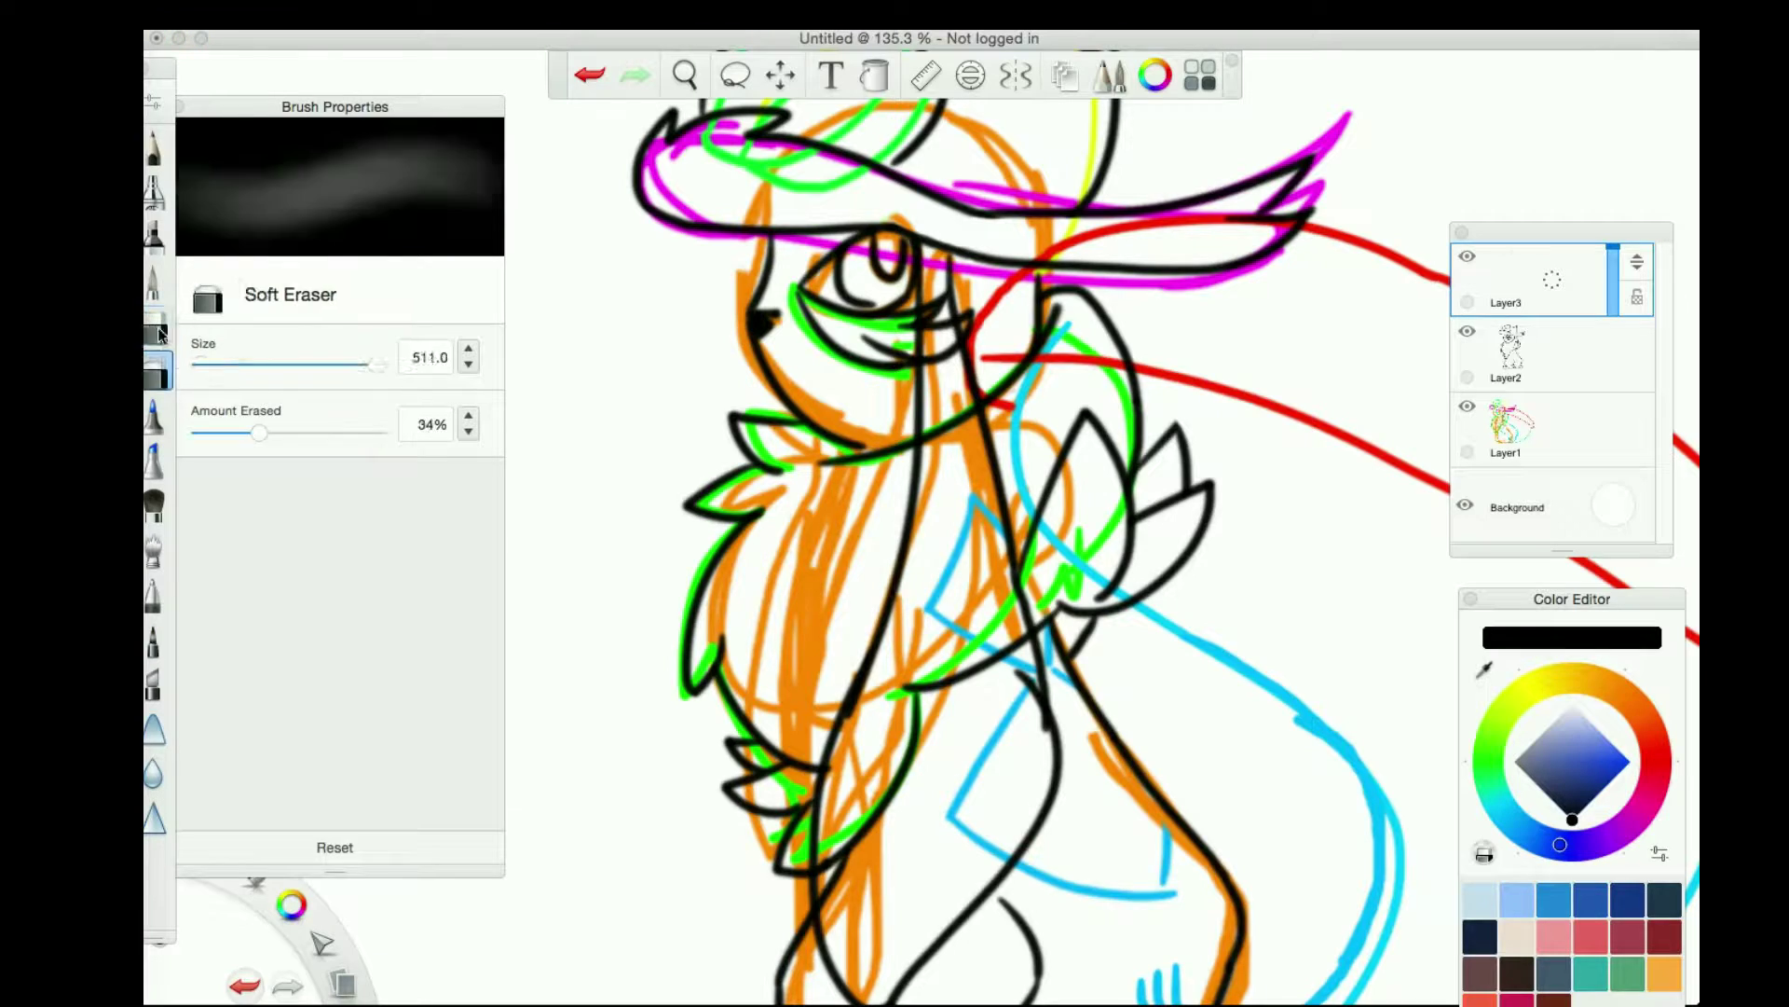
pyautogui.click(154, 333)
pyautogui.press('space')
pyautogui.moveTo(1030, 367)
pyautogui.mouseDown()
pyautogui.moveTo(932, 289)
pyautogui.moveTo(790, 303)
pyautogui.moveTo(668, 550)
pyautogui.moveTo(649, 468)
pyautogui.mouseUp()
# Ink the second long lock hanging from the face down in front of the chest fur
pyautogui.press('e')
pyautogui.press('space')
pyautogui.moveTo(732, 563); pyautogui.dragTo(897, 527)
pyautogui.moveTo(708, 252)
pyautogui.mouseDown()
pyautogui.moveTo(759, 769)
pyautogui.moveTo(770, 710)
pyautogui.mouseUp()
pyautogui.press('super+z')
pyautogui.scroll(-5, 969, 184)
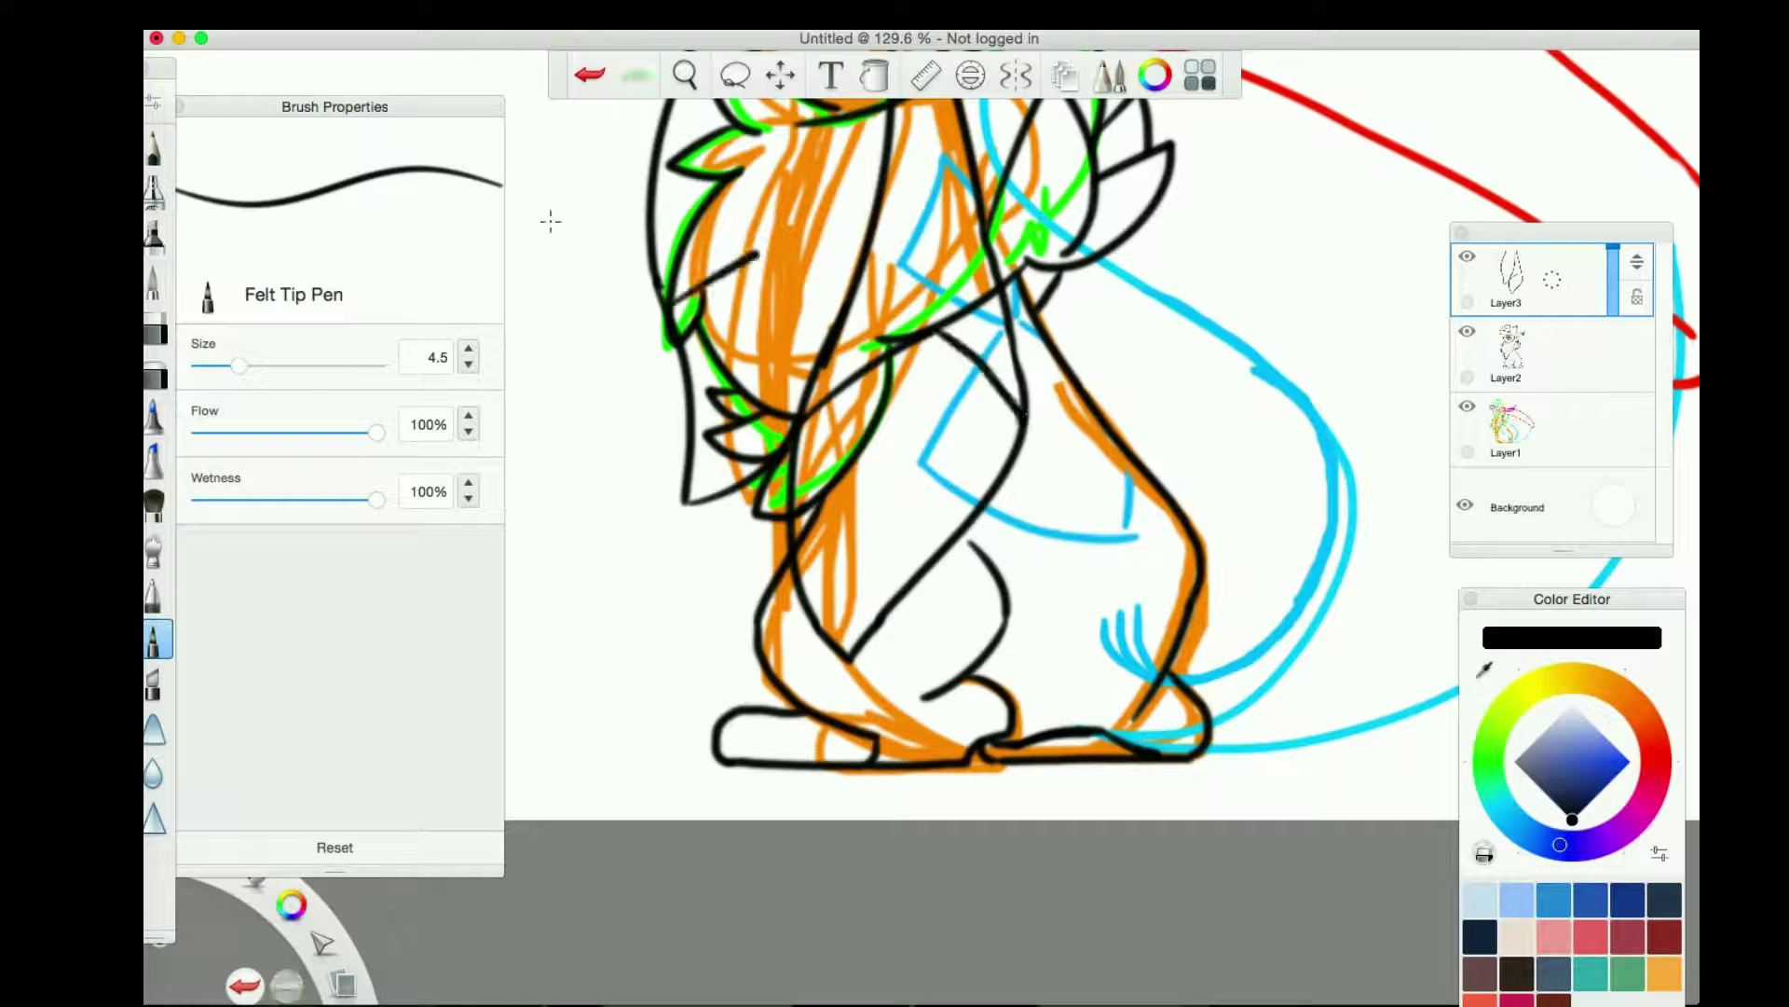
# Erase the body outlines that run beneath the long locks with the Hard Eraser at size 9.7, hiding Layer3 to see them
pyautogui.press('super+z')
pyautogui.press('e')
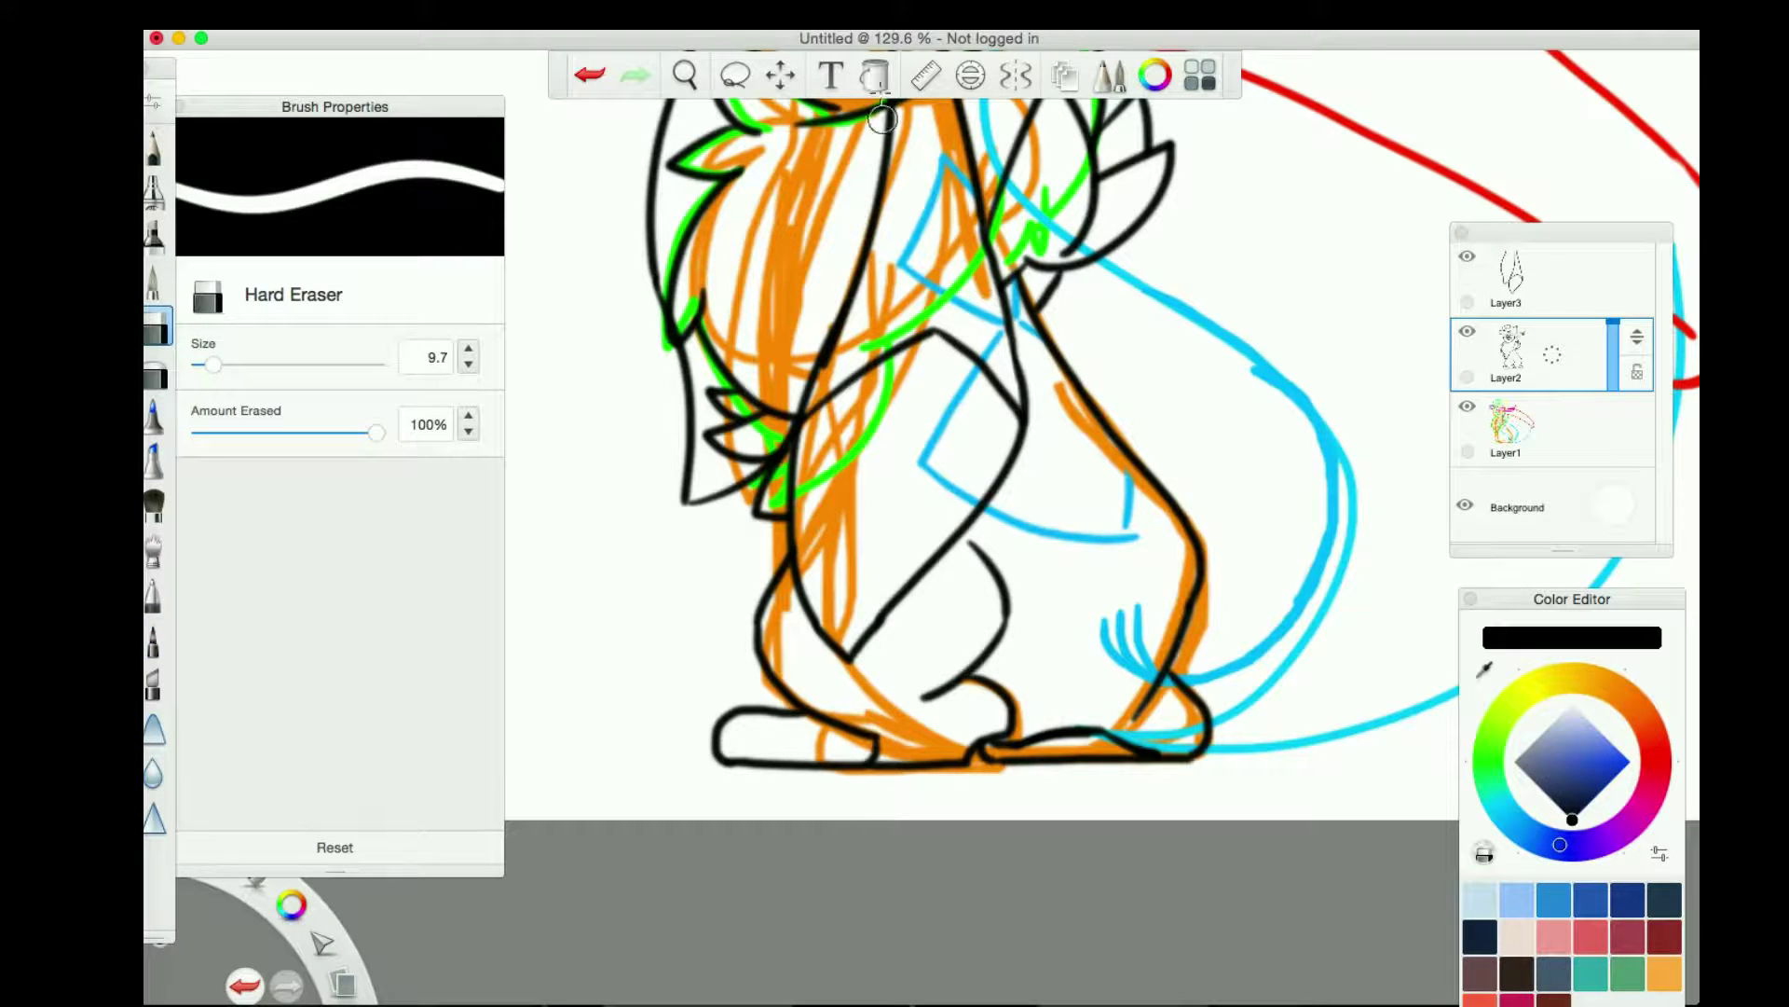
pyautogui.scroll(5, 925, 411)
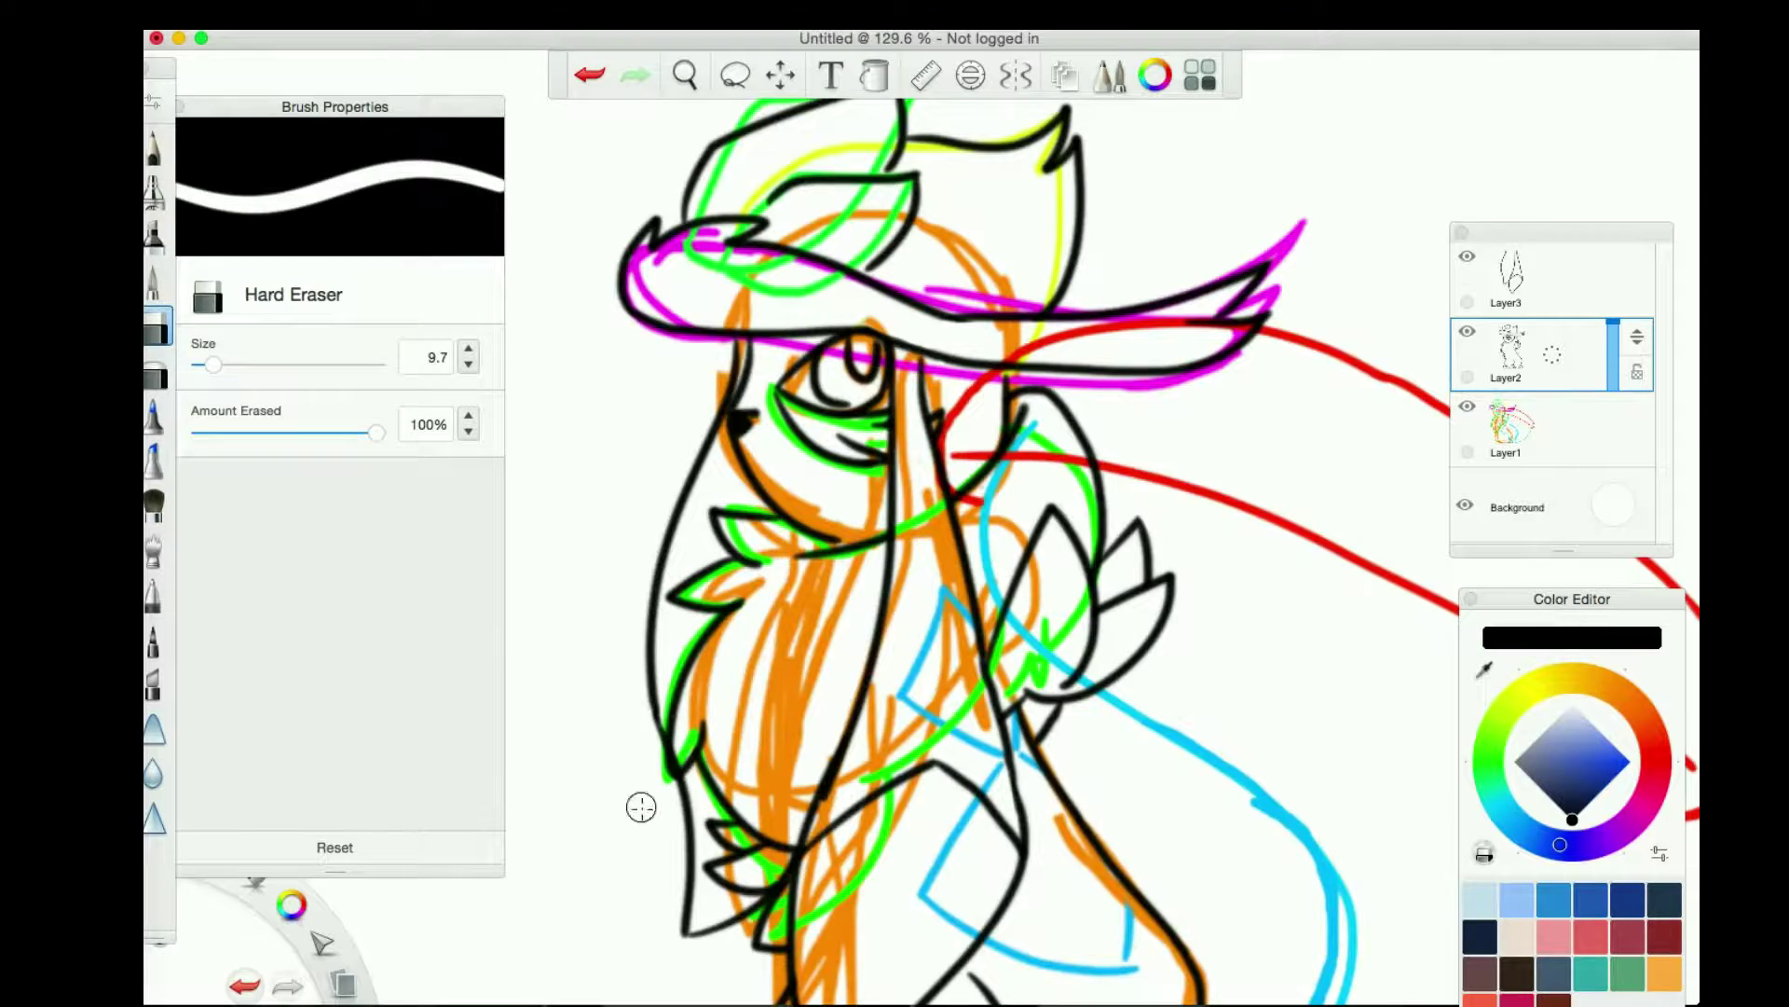
pyautogui.scroll(10, 660, 616)
pyautogui.scroll(-10, 894, 404)
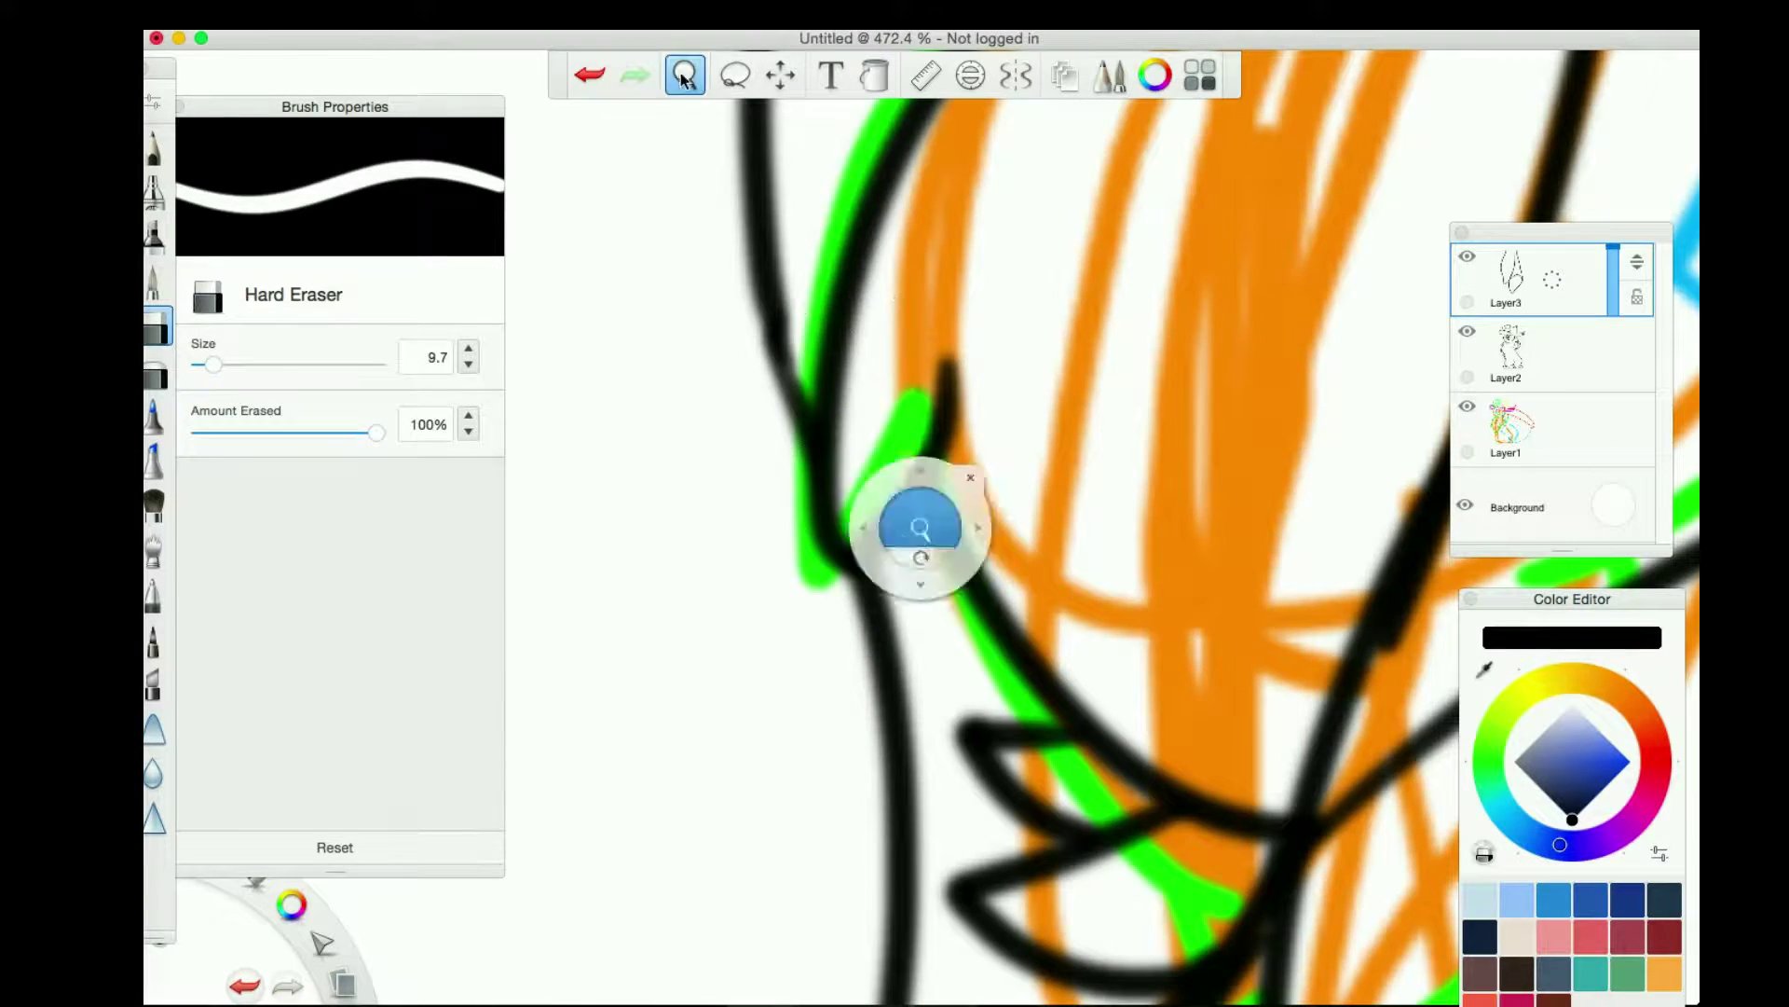
pyautogui.click(1467, 256)
pyautogui.scroll(5, 1183, 579)
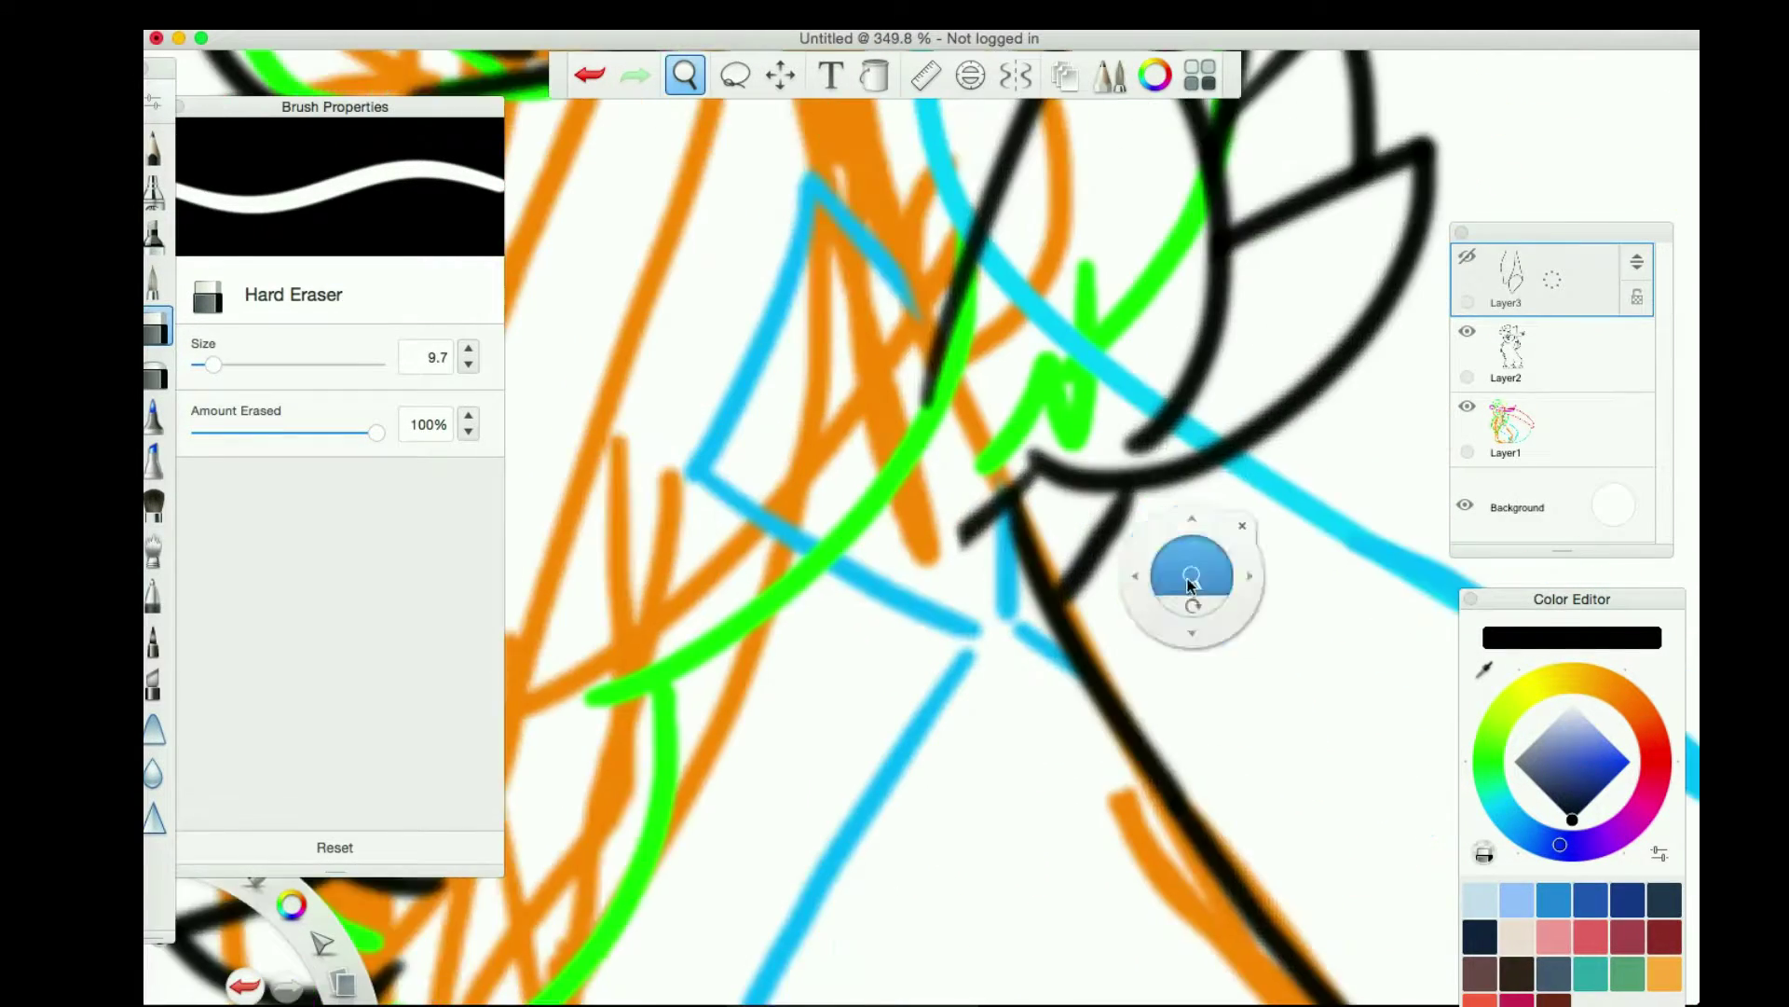
pyautogui.scroll(-5, 1182, 578)
pyautogui.press('e')
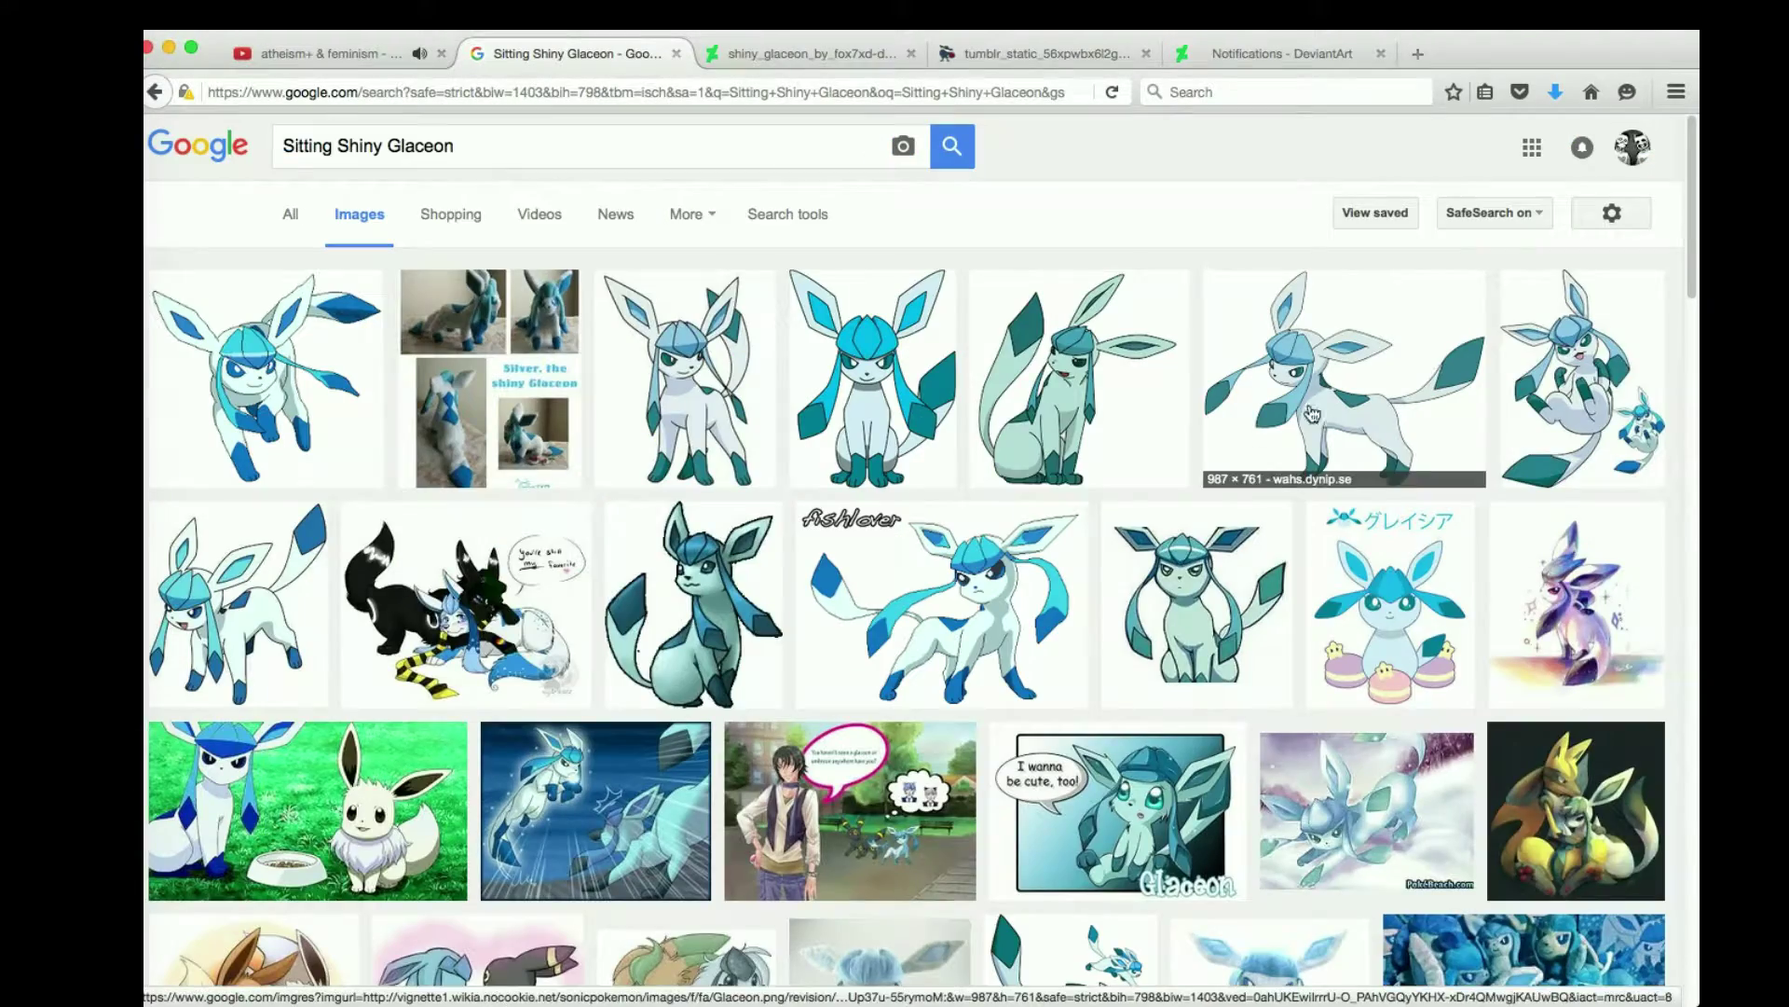
# Switch to the web browser and search Google Images for "Shiny Glaceon back" to study reference pictures of the character's back
pyautogui.write('Shiny Glaceon back')
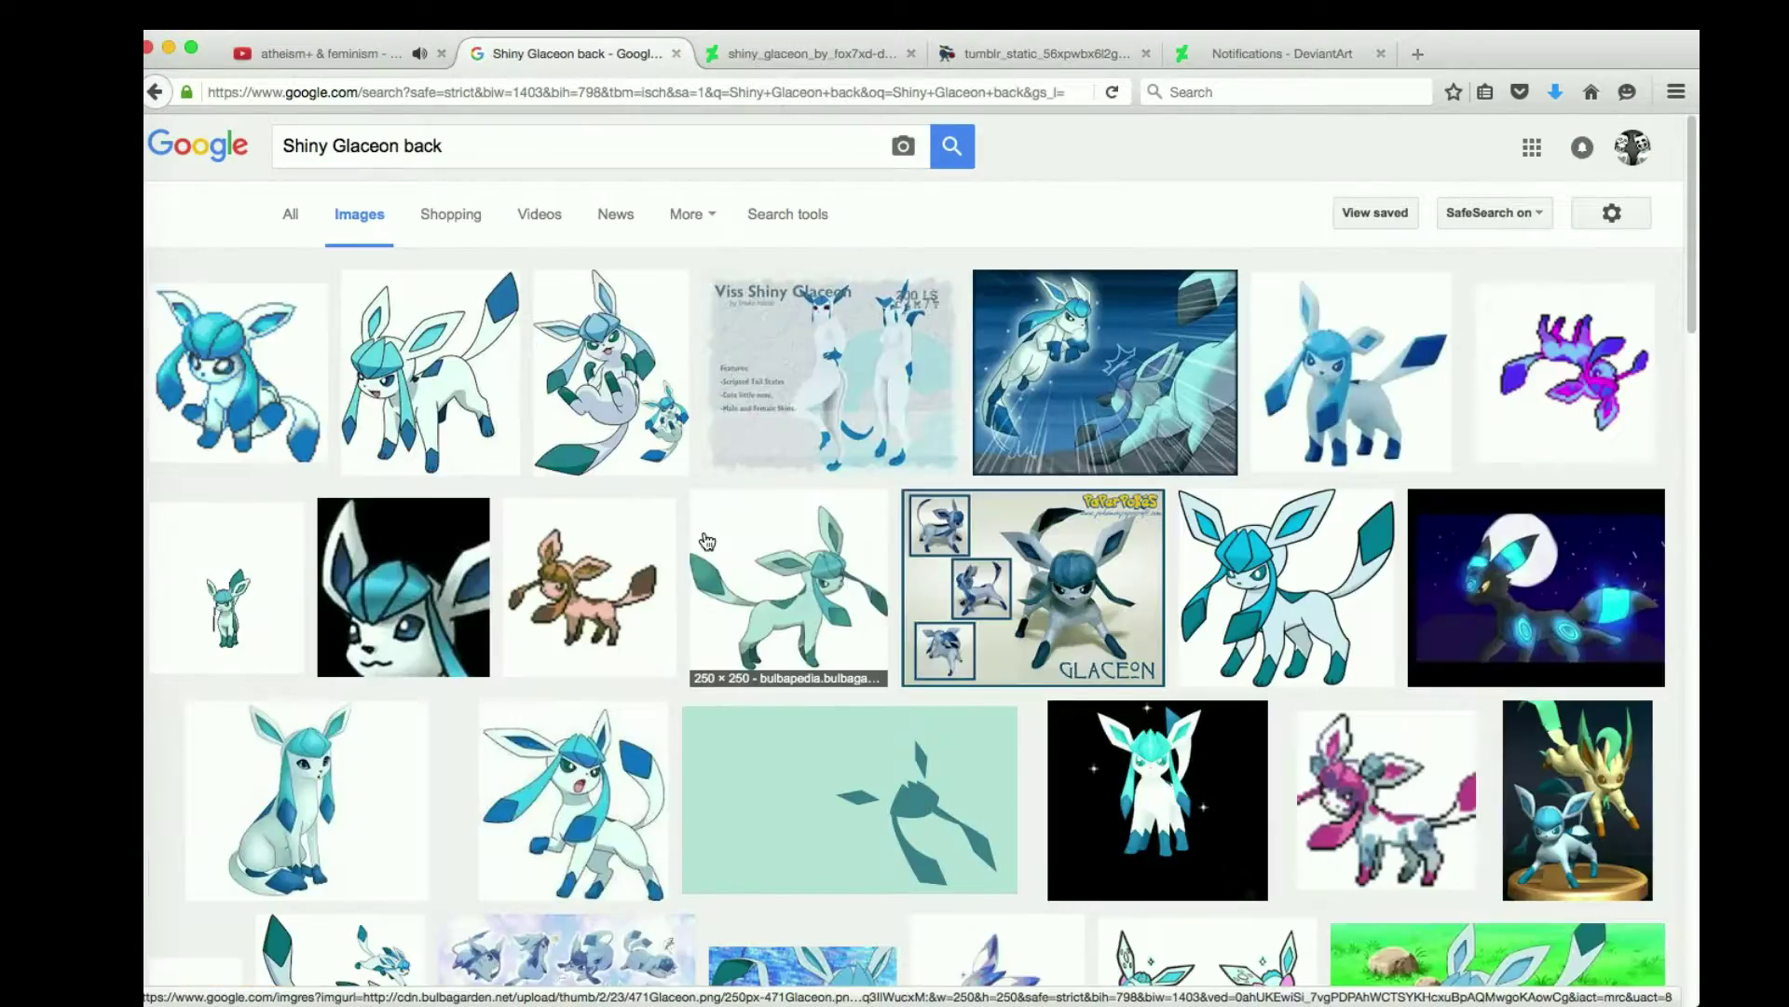
pyautogui.scroll(-15, 1398, 582)
pyautogui.click(1398, 582)
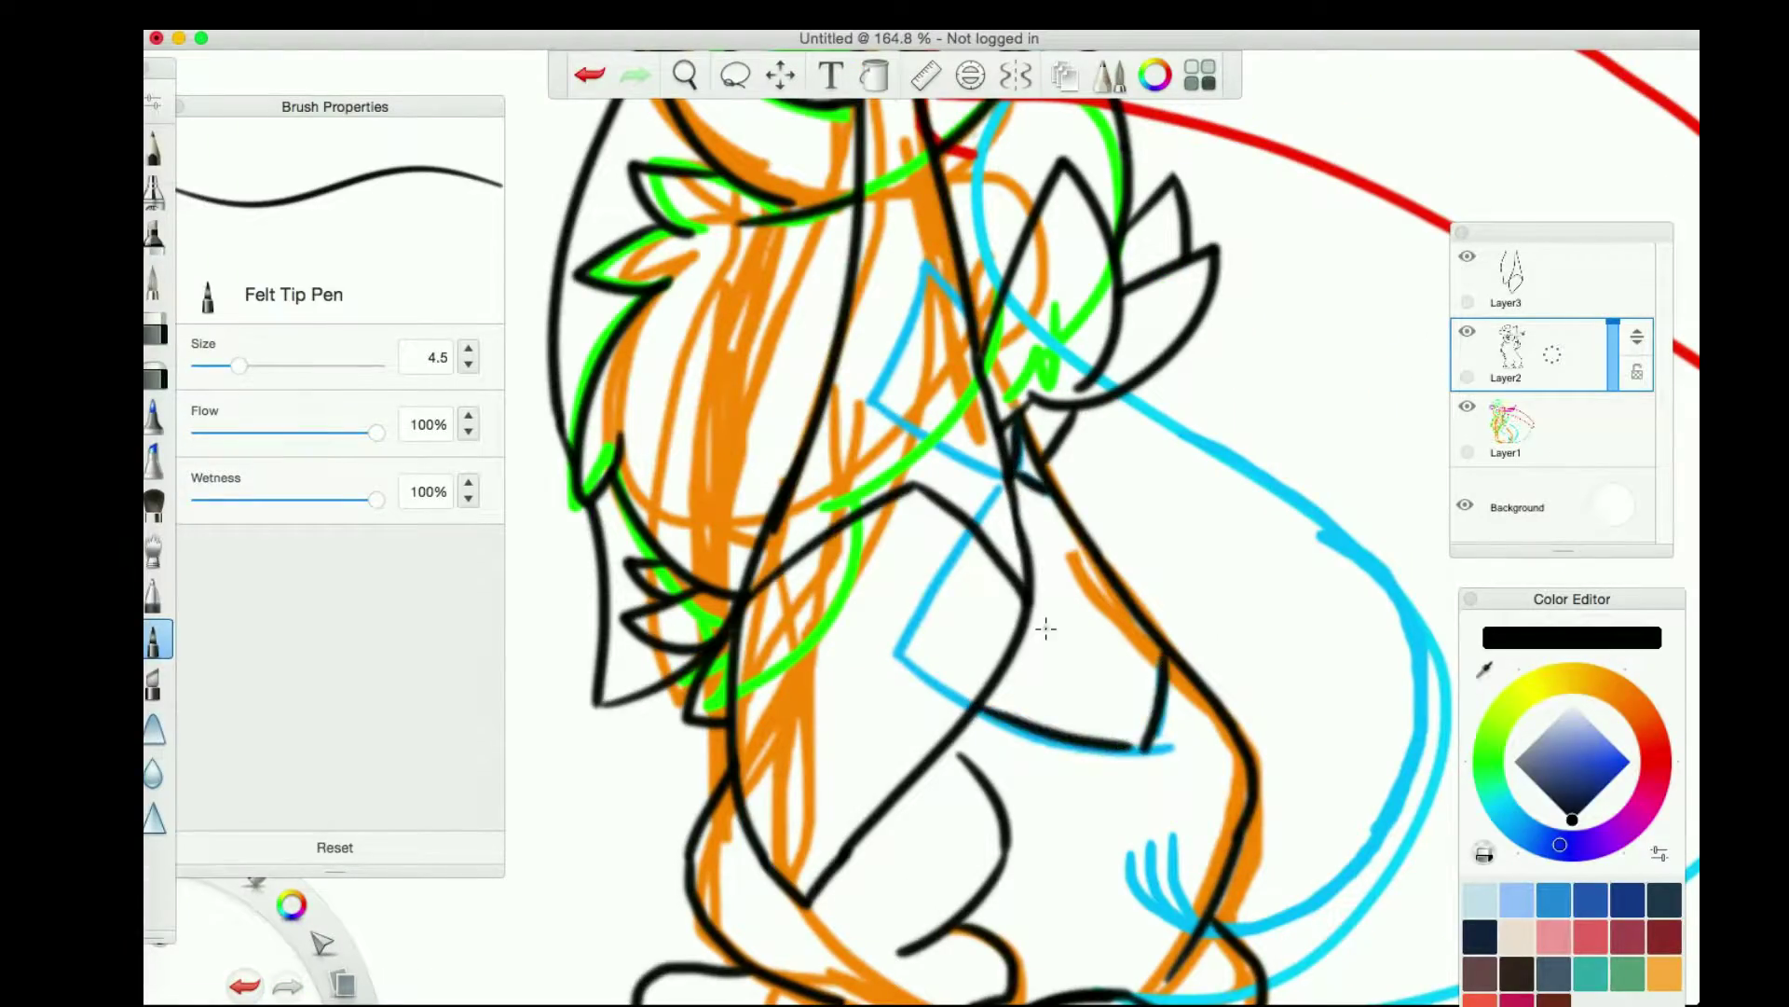
# Clean up stray and overlapping line ends around the hat brim and head with the Hard Eraser at size 5.9 on Layer2
pyautogui.click(685, 75)
pyautogui.moveTo(838, 200)
pyautogui.mouseDown()
pyautogui.moveTo(861, 466)
pyautogui.moveTo(732, 367)
pyautogui.mouseUp()
pyautogui.press('e')
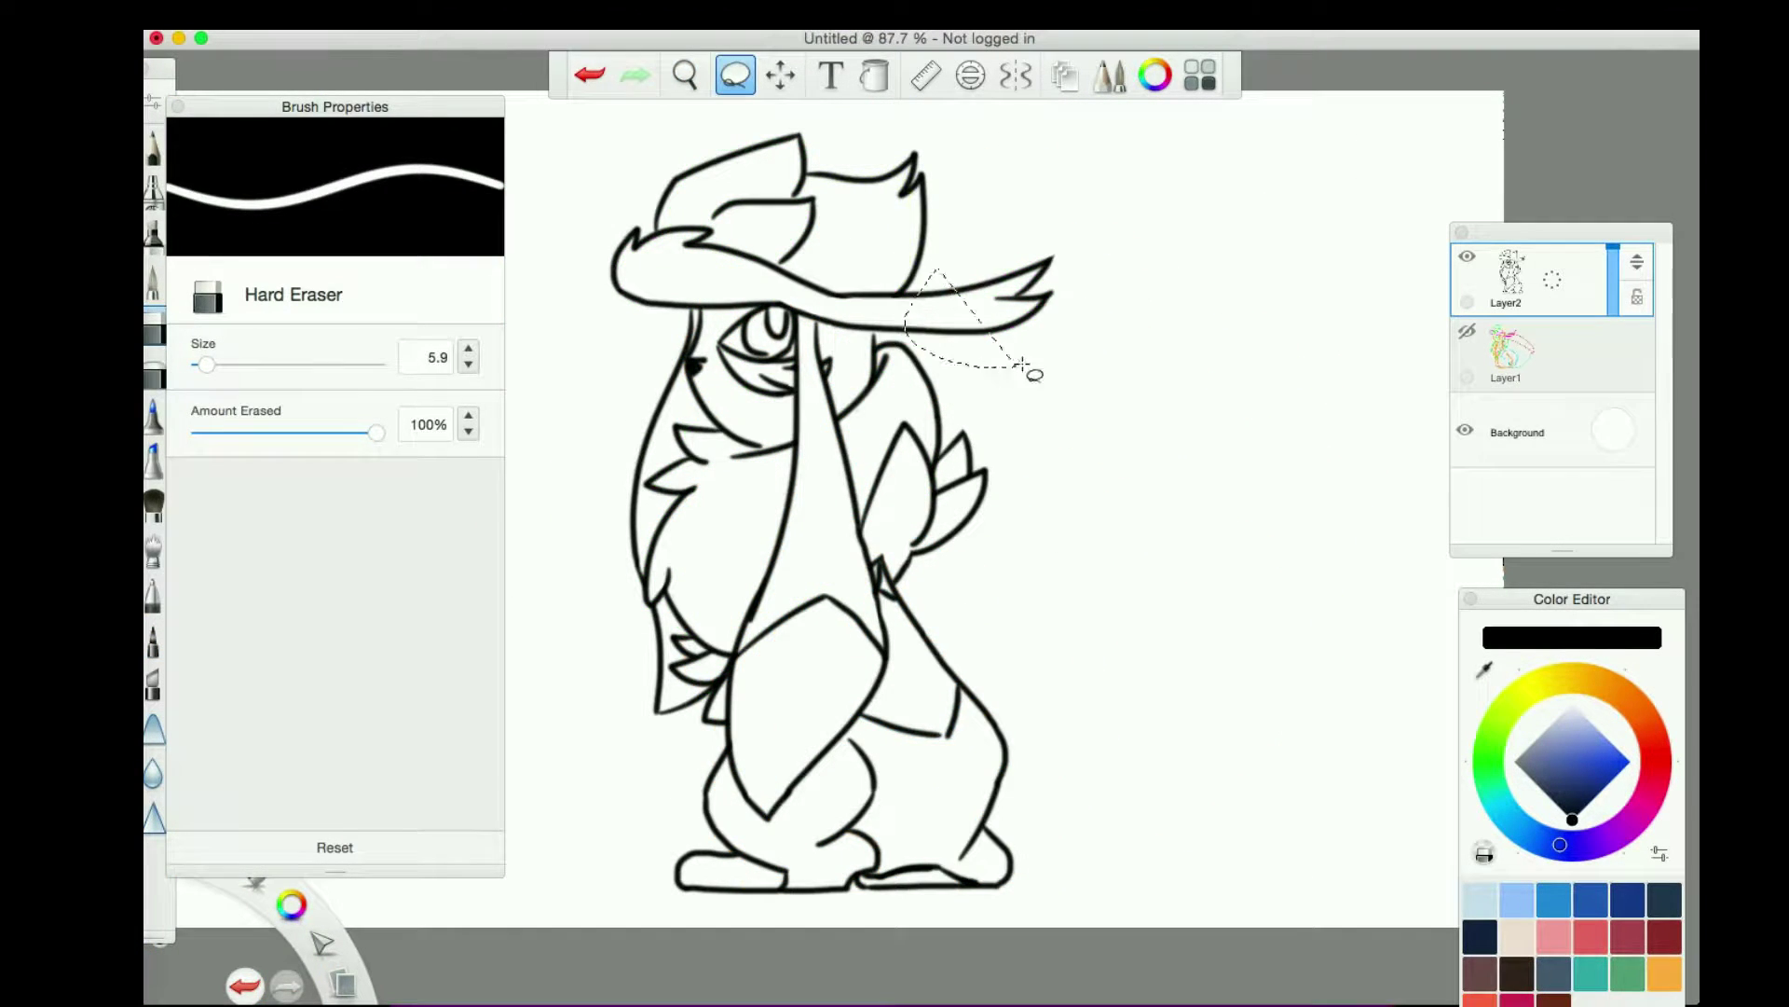
pyautogui.moveTo(974, 191); pyautogui.dragTo(932, 233)
pyautogui.press('space')
pyautogui.moveTo(1114, 341); pyautogui.dragTo(1183, 340)
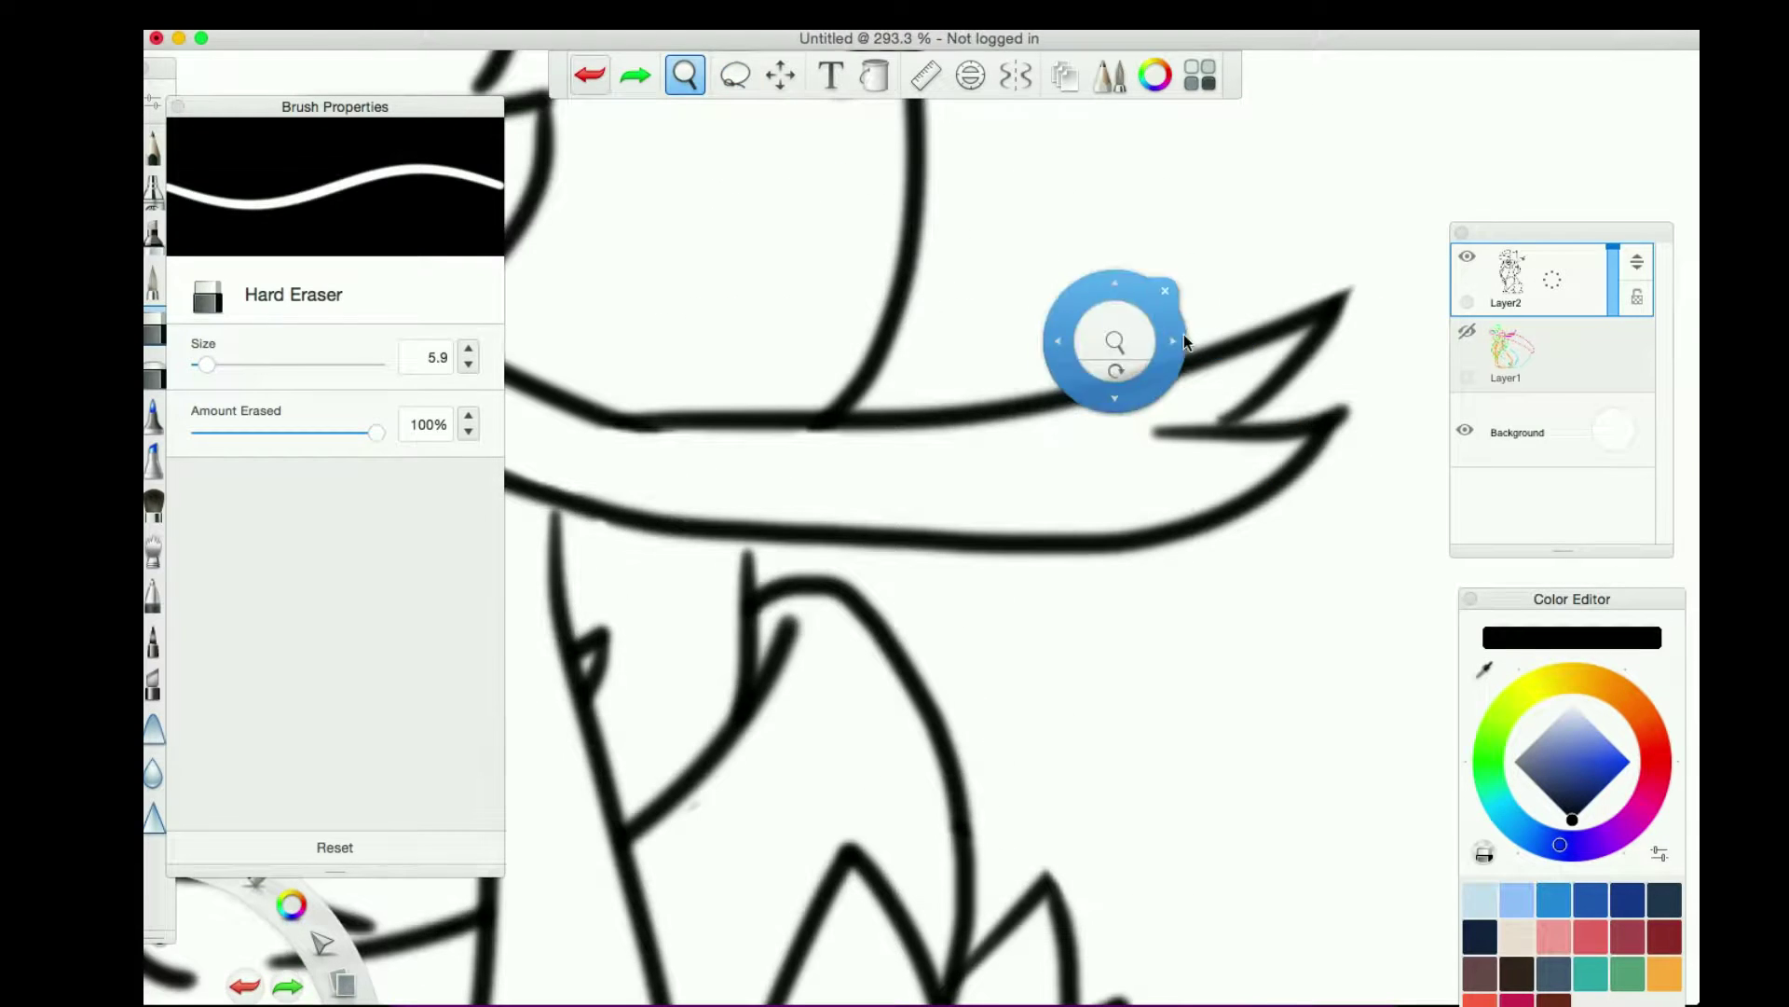
pyautogui.moveTo(890, 303)
pyautogui.mouseDown()
pyautogui.moveTo(1034, 372)
pyautogui.moveTo(1071, 519)
pyautogui.moveTo(1144, 652)
pyautogui.mouseUp()
pyautogui.click(787, 454)
pyautogui.press('e')
pyautogui.moveTo(755, 384)
pyautogui.mouseDown()
pyautogui.moveTo(699, 511)
pyautogui.moveTo(940, 511)
pyautogui.mouseUp()
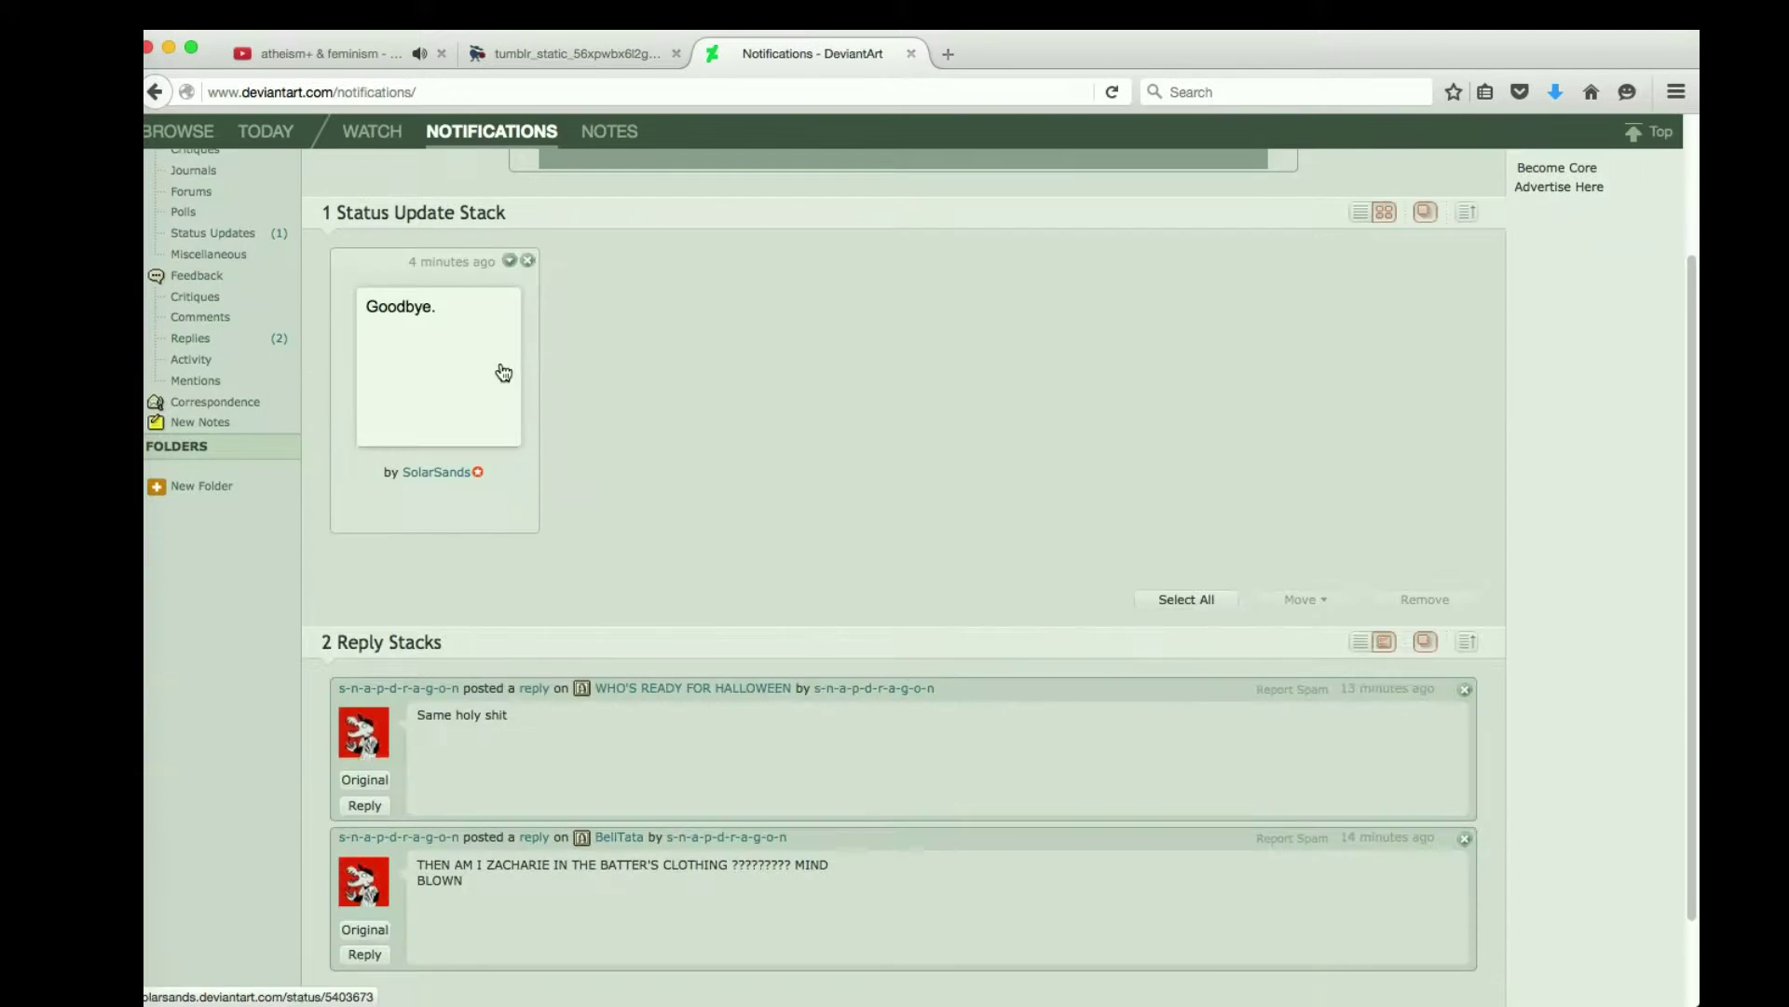
# Read the latest status update from the DeviantArt notifications page
pyautogui.click(504, 373)
pyautogui.scroll(-6, 809, 537)
pyautogui.press('super+Left')
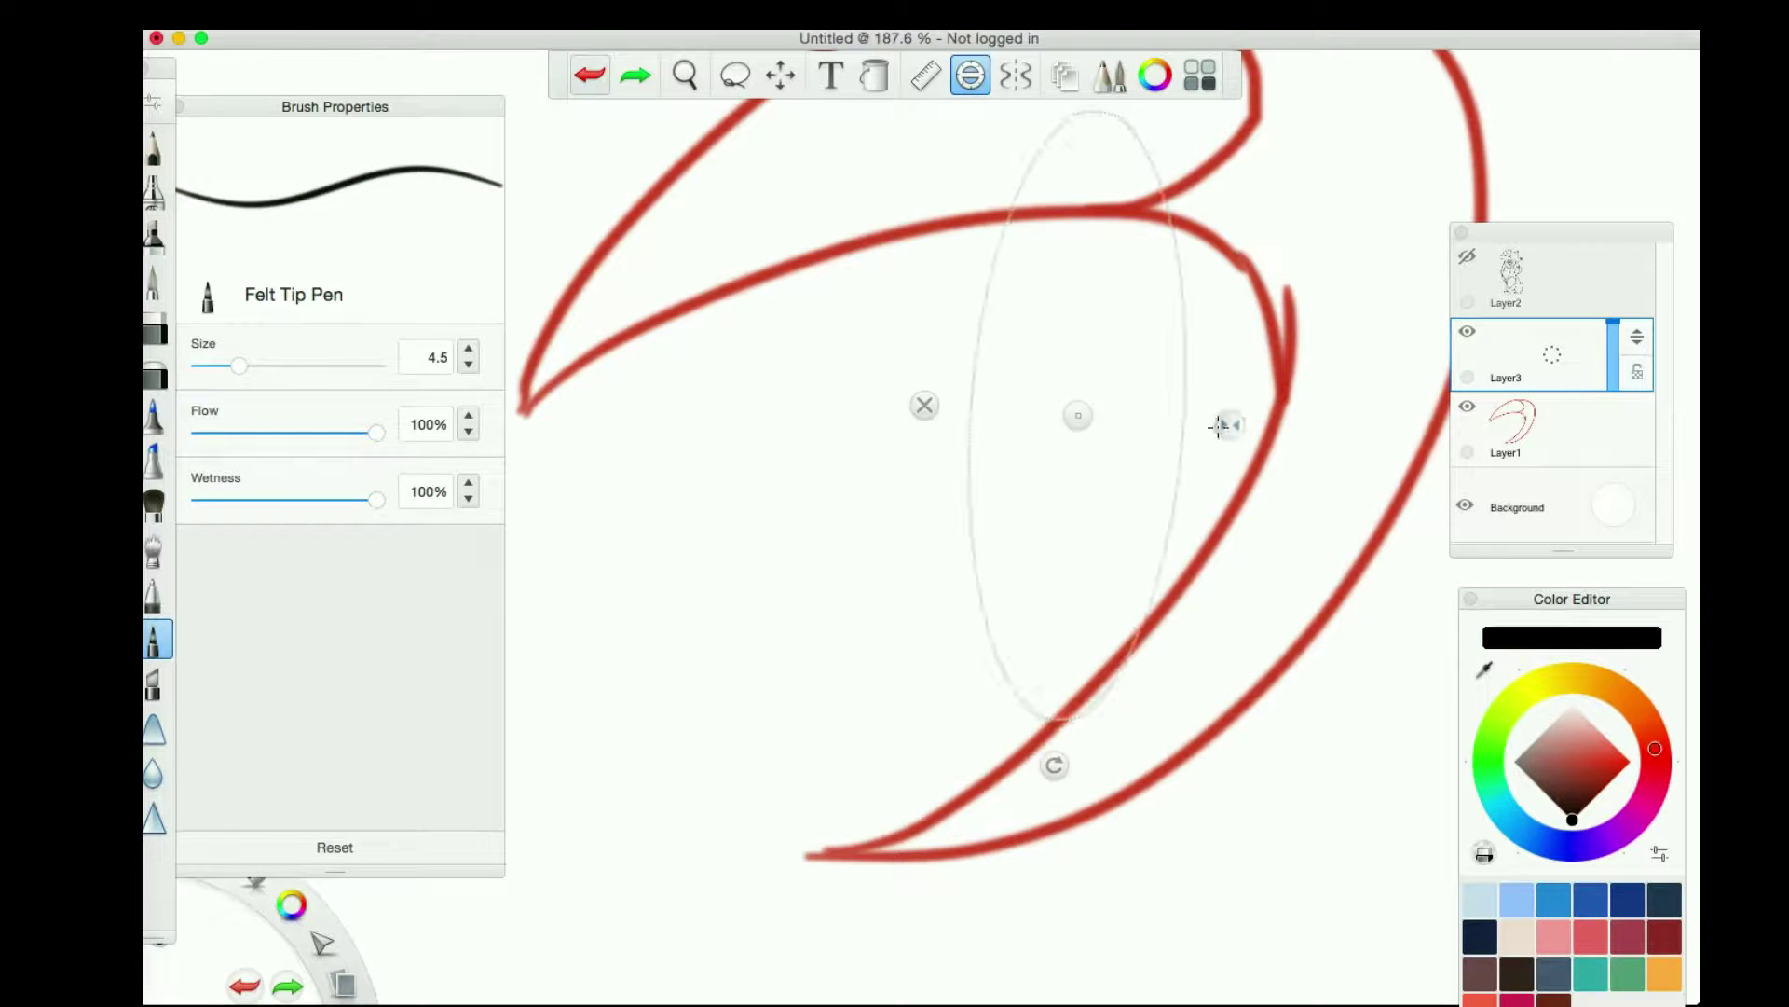
# Ink the lower inner and outer curves of the tail on Layer3 with the Felt Tip Pen, using ellipse guides fitted to the red sketch
pyautogui.moveTo(1221, 426)
pyautogui.mouseDown()
pyautogui.moveTo(1242, 503)
pyautogui.moveTo(1146, 680)
pyautogui.moveTo(1143, 619)
pyautogui.moveTo(1136, 724)
pyautogui.moveTo(1234, 651)
pyautogui.moveTo(1170, 663)
pyautogui.moveTo(1160, 687)
pyautogui.mouseUp()
pyautogui.moveTo(820, 844); pyautogui.dragTo(1182, 344)
pyautogui.press('space')
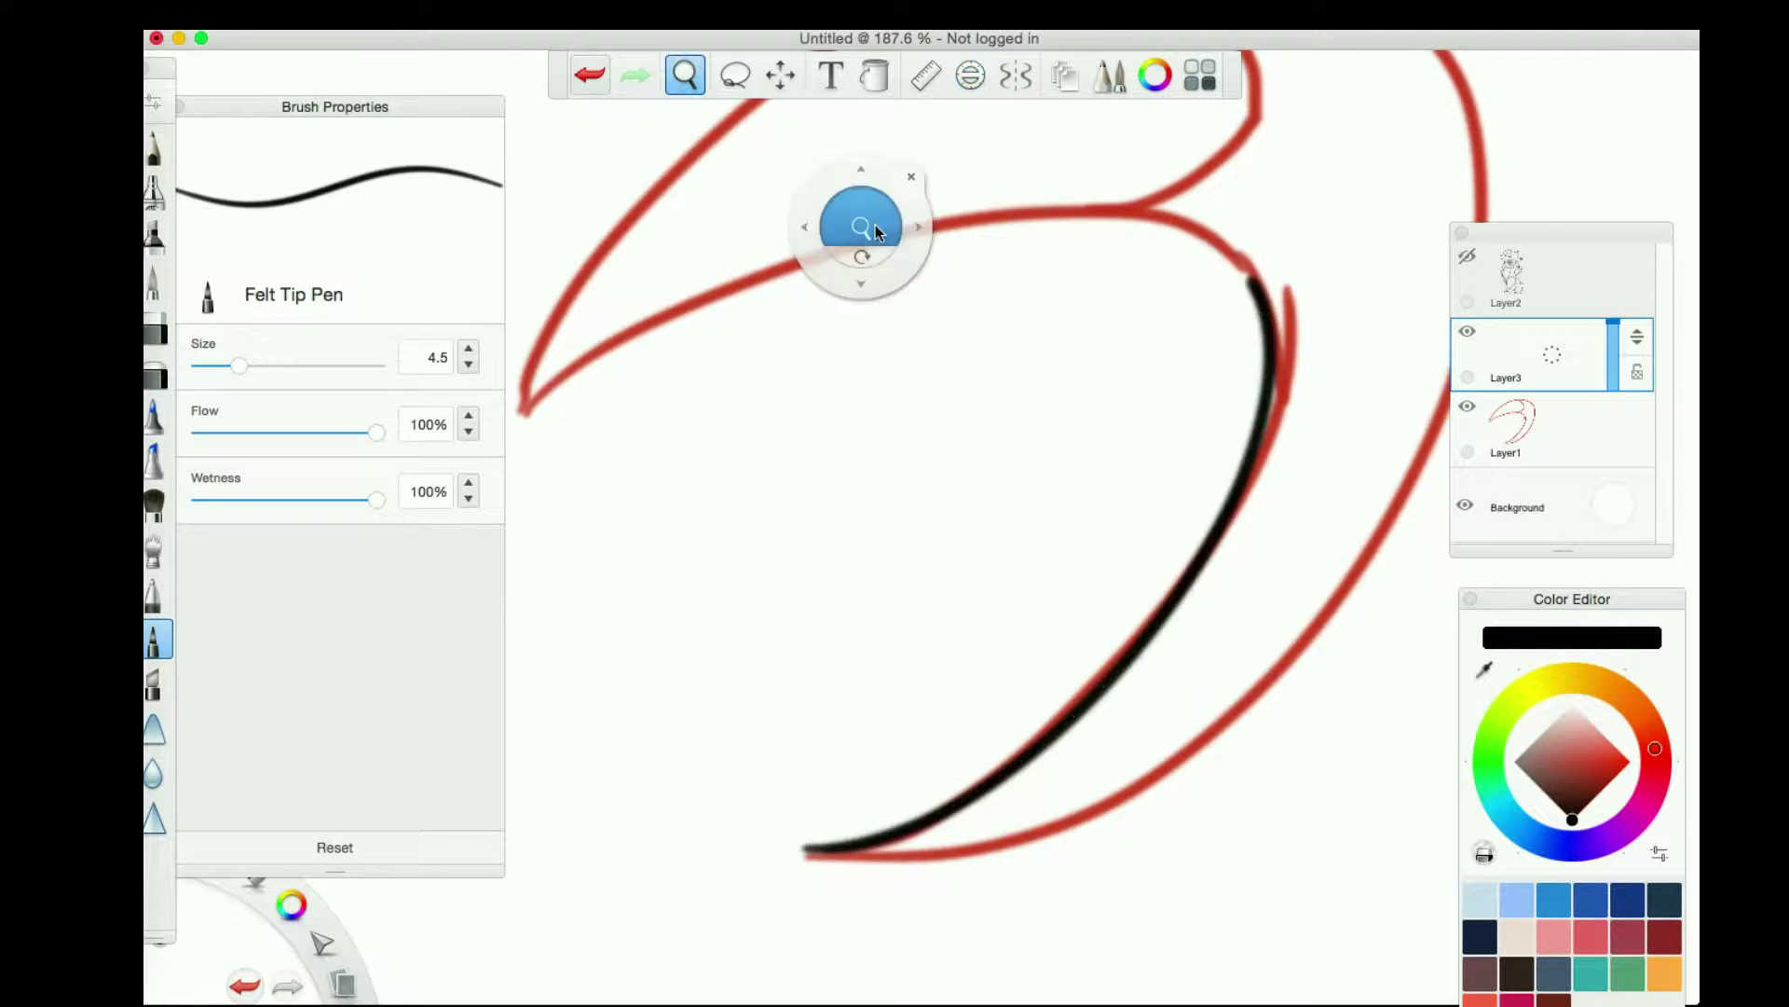
pyautogui.moveTo(847, 220); pyautogui.dragTo(792, 224)
pyautogui.click(735, 74)
pyautogui.click(970, 75)
pyautogui.moveTo(1071, 511); pyautogui.dragTo(1099, 516)
pyautogui.moveTo(639, 671)
pyautogui.mouseDown()
pyautogui.moveTo(638, 699)
pyautogui.moveTo(1170, 173)
pyautogui.mouseUp()
pyautogui.scroll(5, 1037, 431)
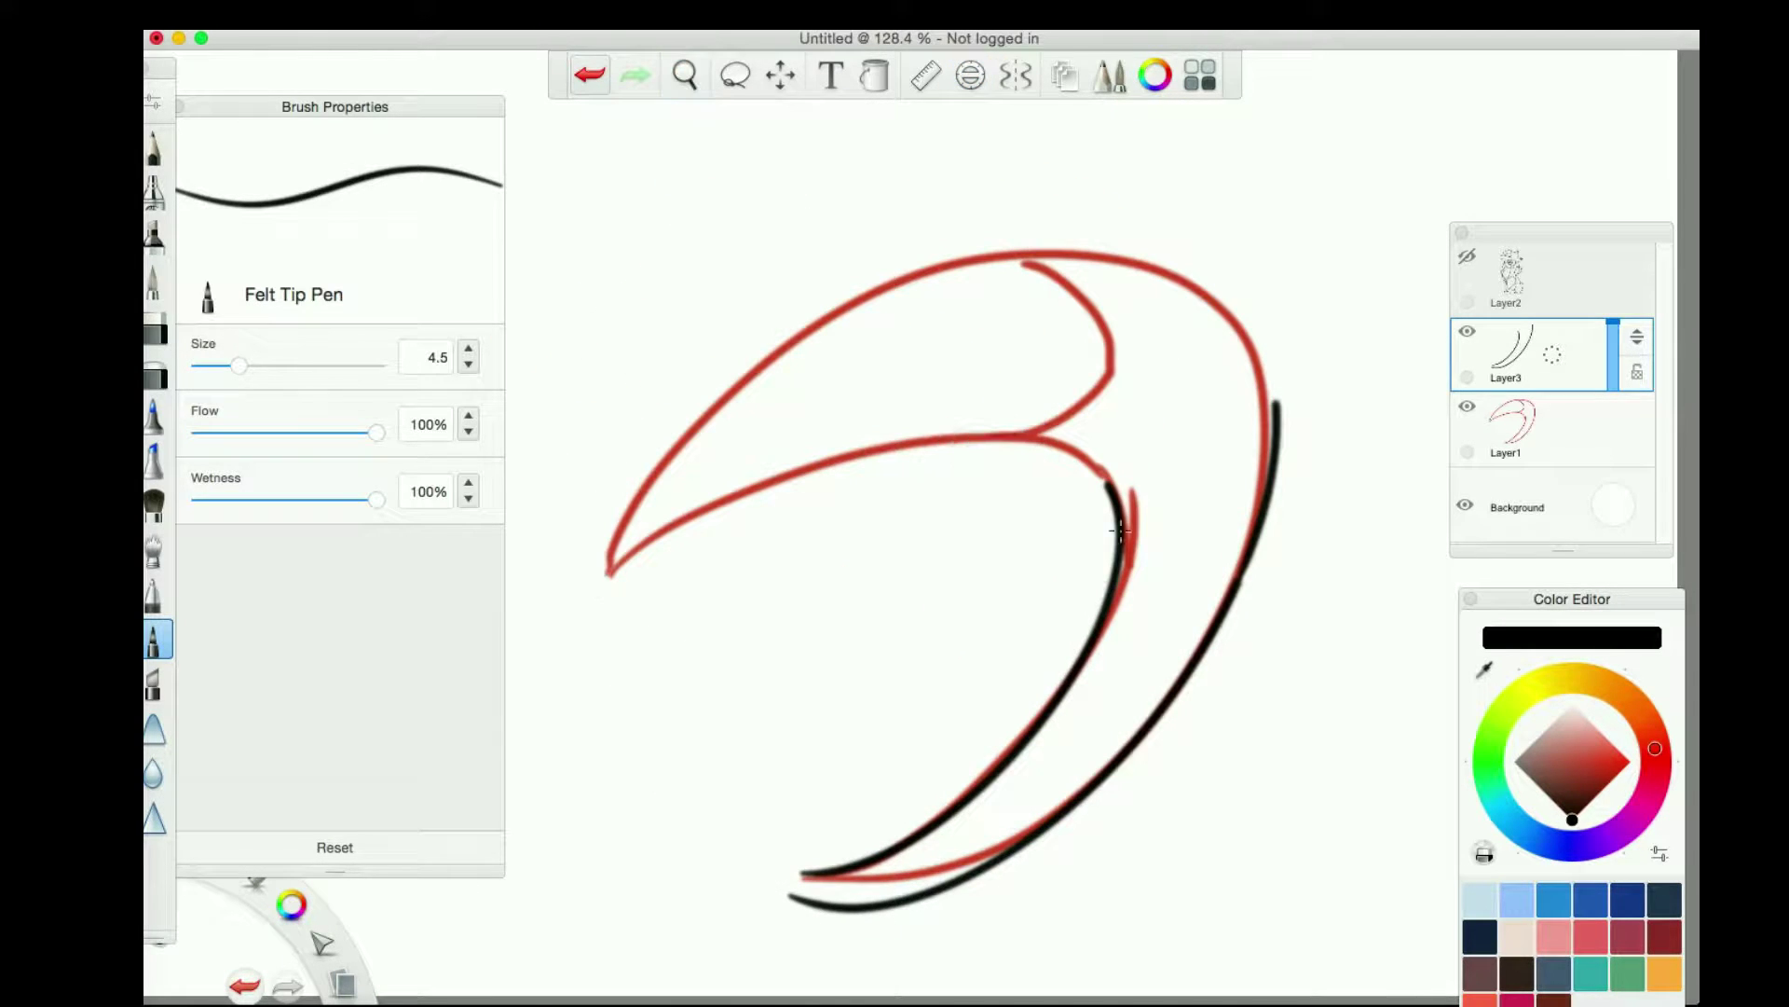
# Ink the upper inner and outer edges of the tail along rotated and resized ellipse guides on Layer3
pyautogui.click(970, 74)
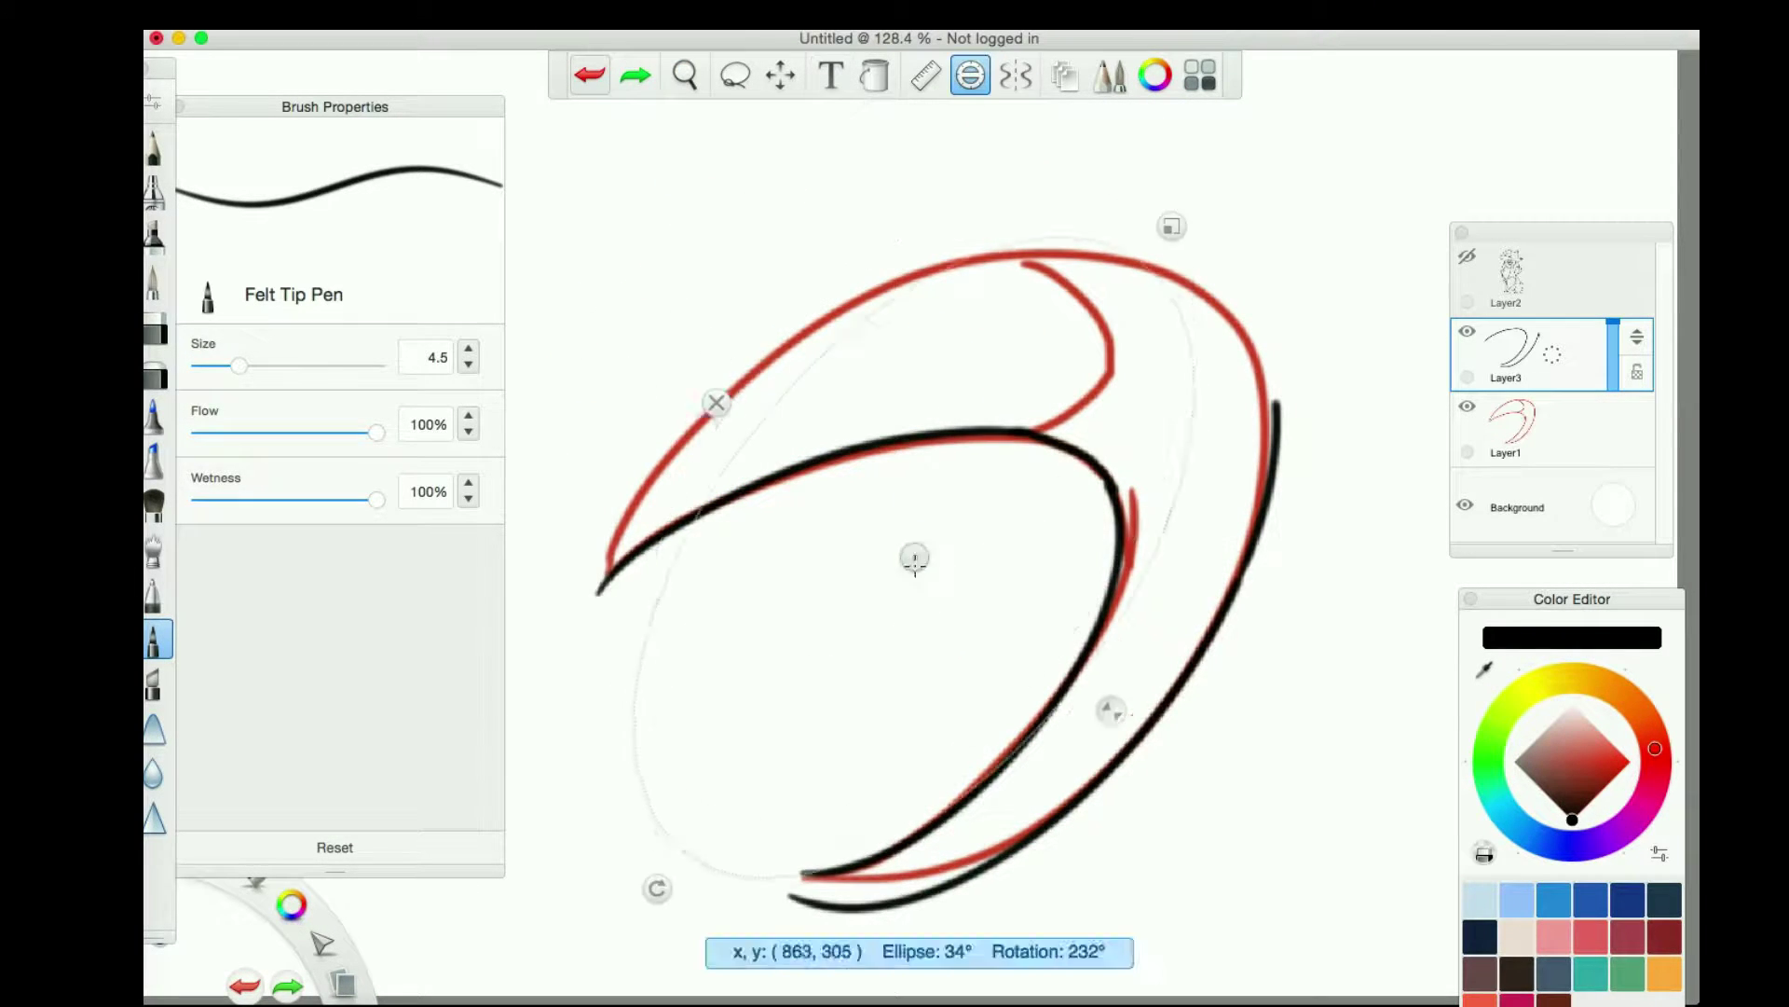
pyautogui.moveTo(687, 915); pyautogui.dragTo(618, 886)
pyautogui.moveTo(1206, 288); pyautogui.dragTo(1253, 269)
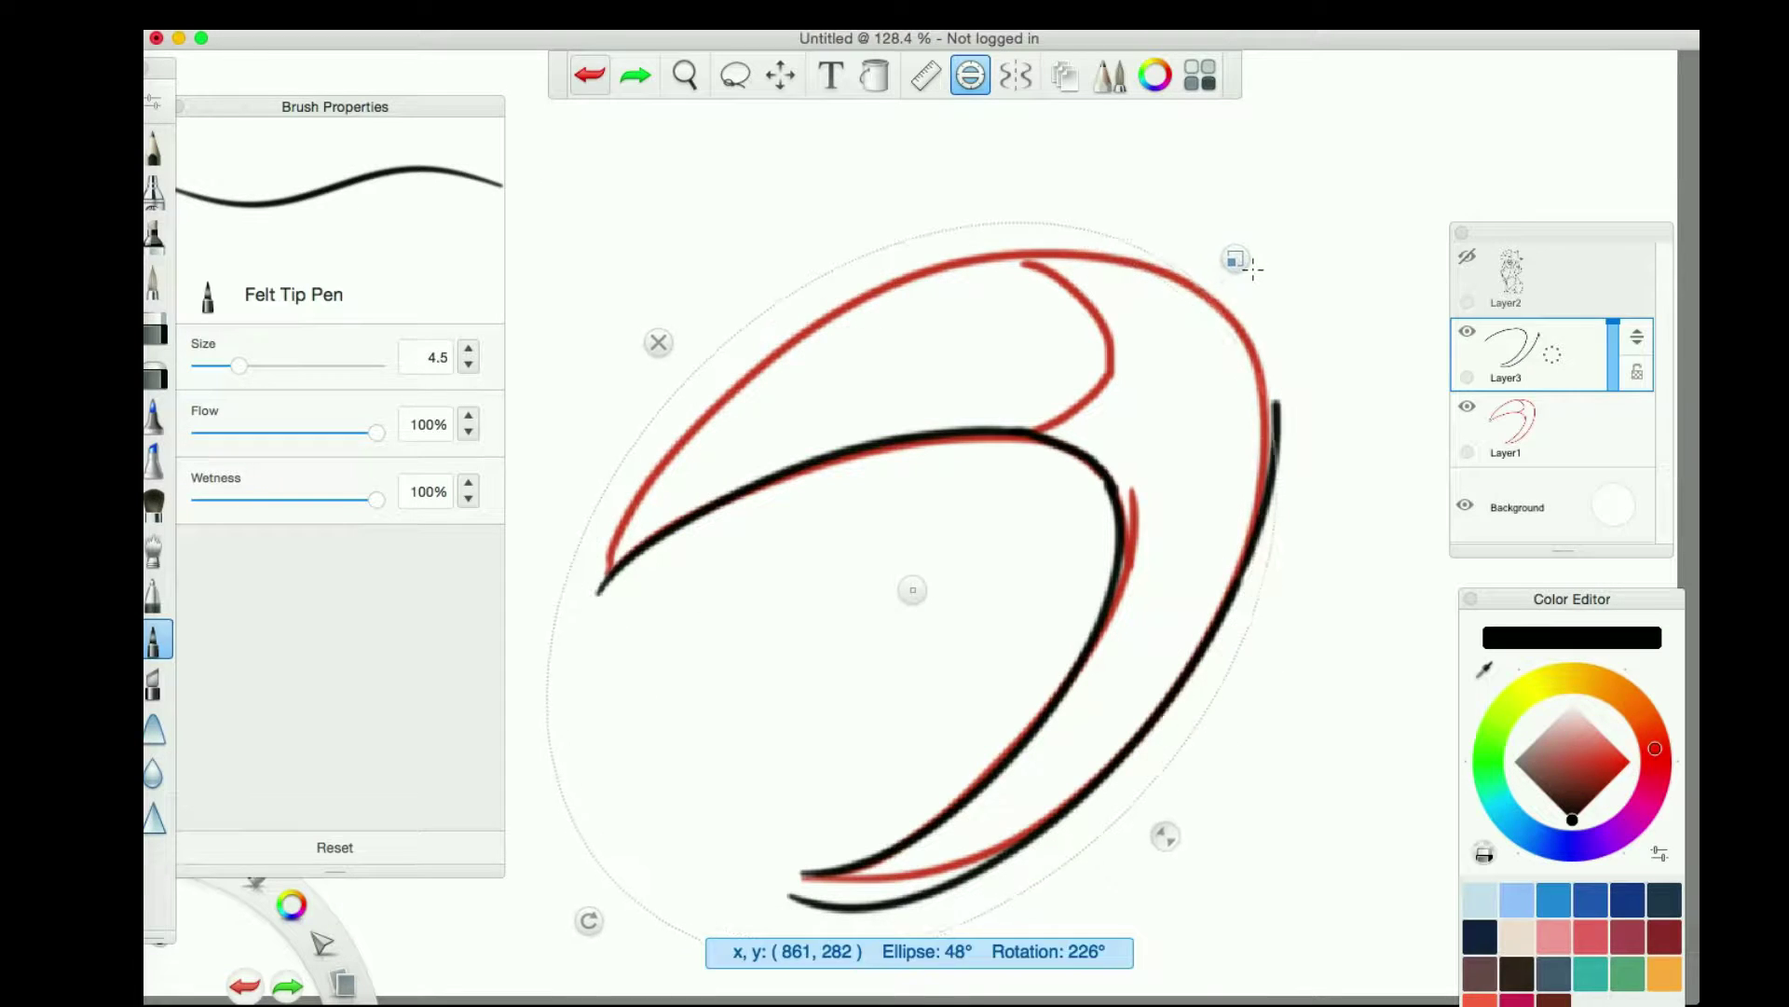
pyautogui.moveTo(1156, 829)
pyautogui.mouseDown()
pyautogui.moveTo(1146, 803)
pyautogui.moveTo(1138, 835)
pyautogui.mouseUp()
pyautogui.moveTo(1203, 447); pyautogui.dragTo(1030, 314)
# Erase the overlapping stroke ends on the tail outline with the Hard Eraser at size 5.9 and hide the red sketch on Layer1
pyautogui.press('e')
pyautogui.moveTo(540, 597); pyautogui.dragTo(947, 627)
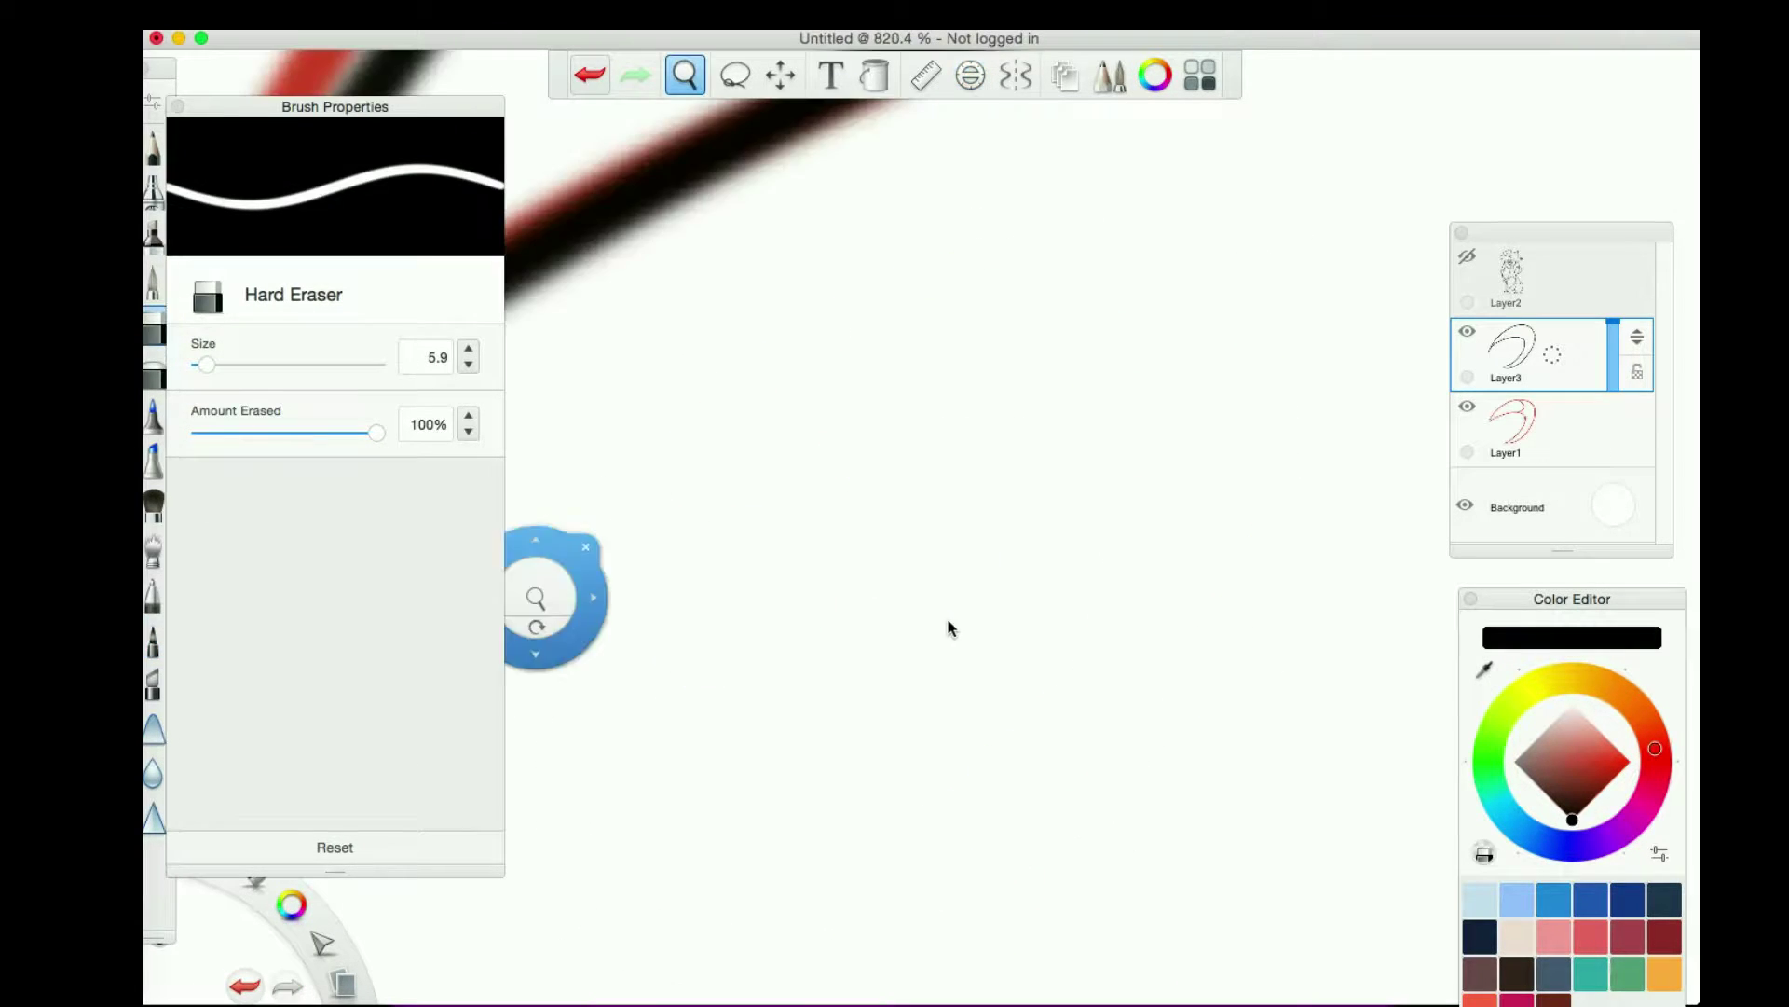
pyautogui.moveTo(864, 700)
pyautogui.mouseDown()
pyautogui.moveTo(883, 420)
pyautogui.moveTo(1019, 407)
pyautogui.mouseUp()
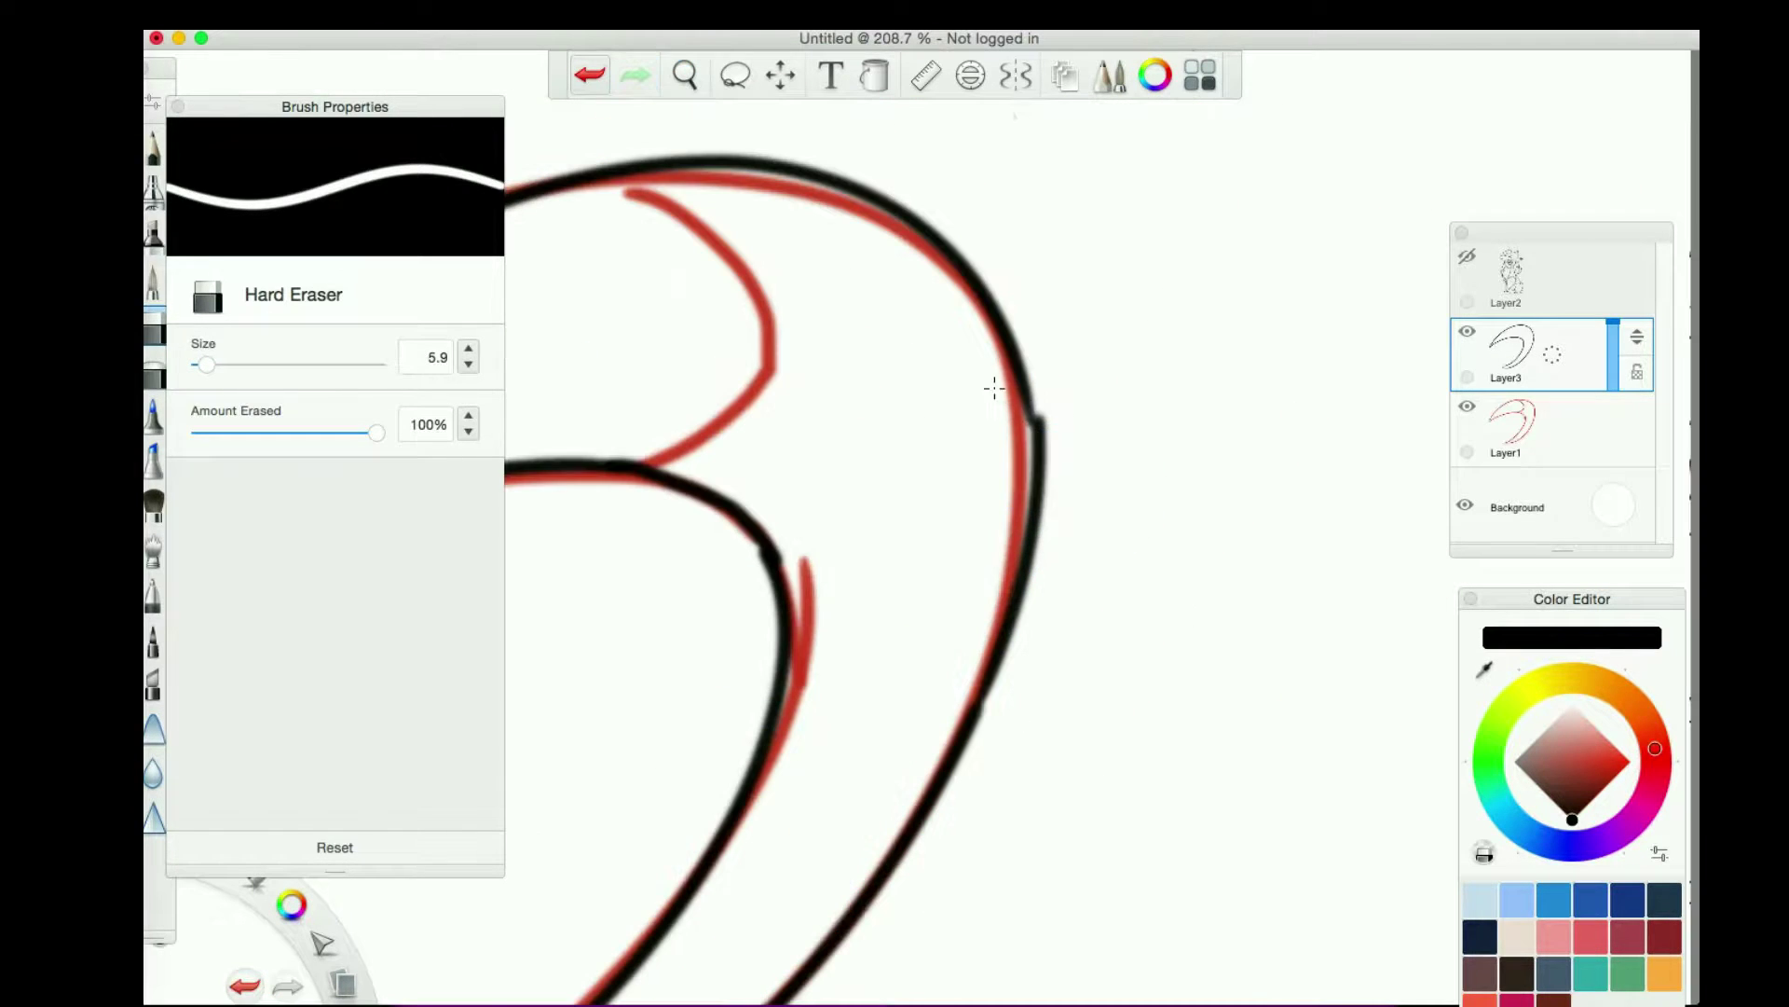
pyautogui.press('e')
pyautogui.click(1467, 407)
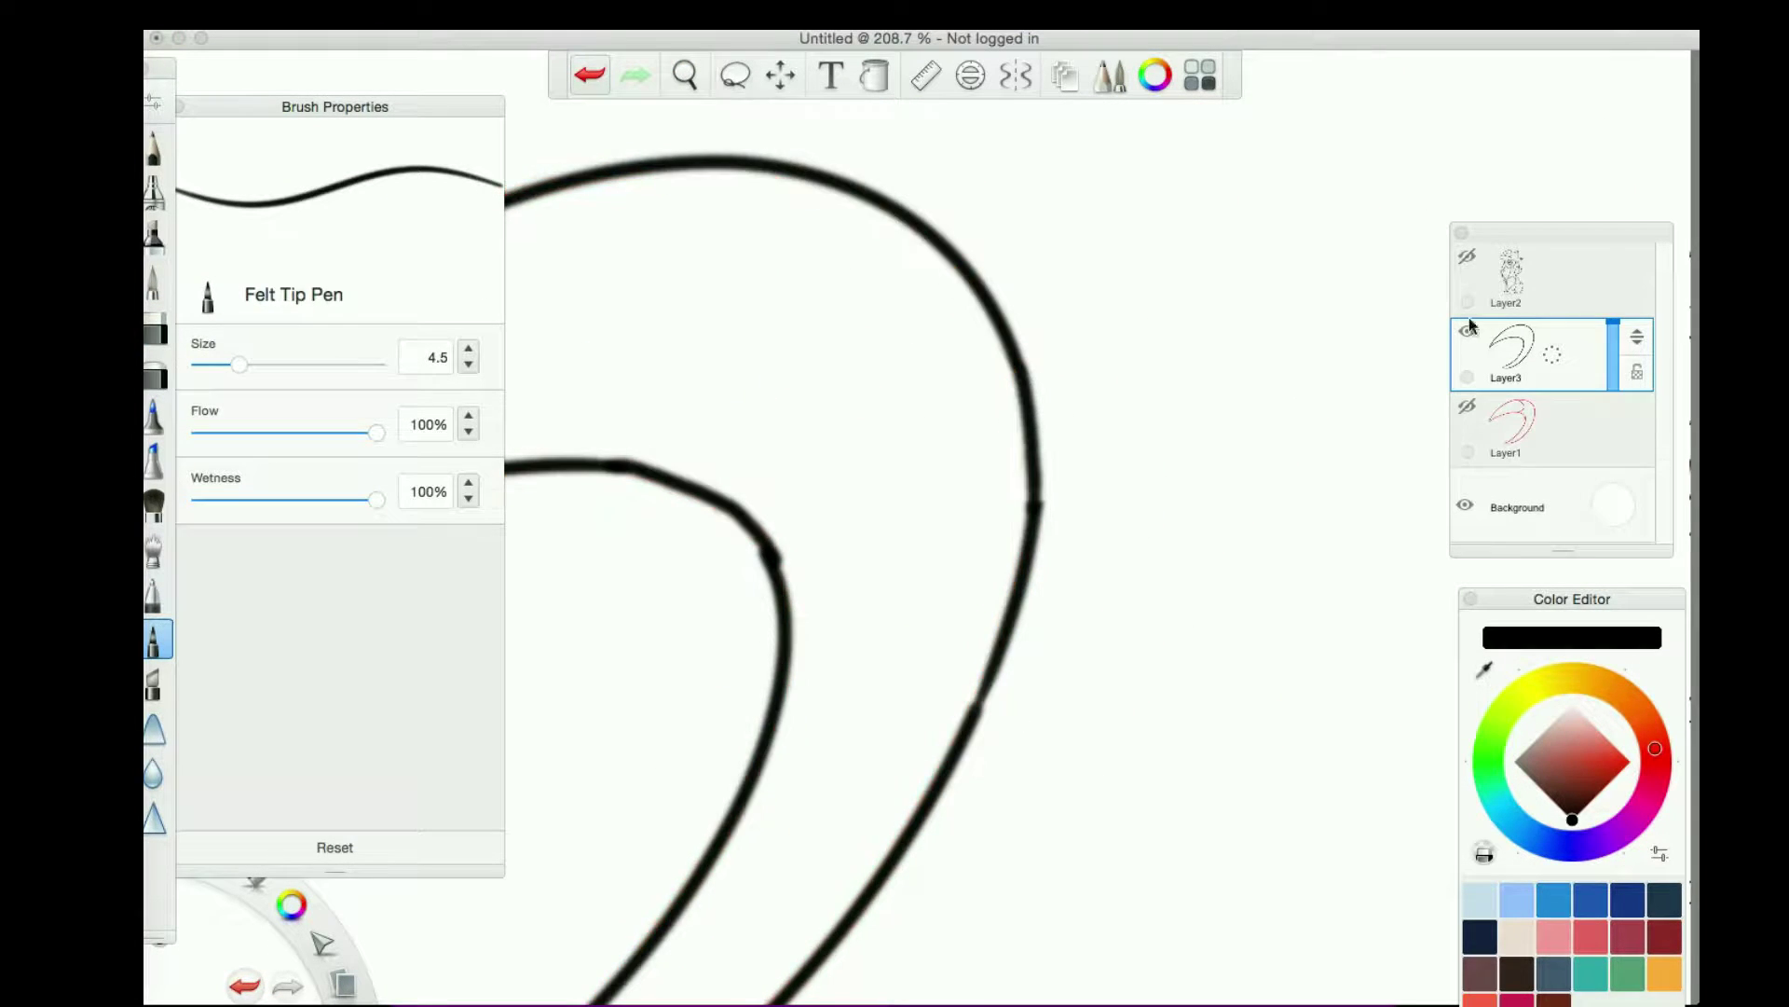
# Ink the curved boundary of the tail-tip marking in two strokes with a small gap between them
pyautogui.click(685, 75)
pyautogui.moveTo(746, 121); pyautogui.dragTo(895, 307)
pyautogui.moveTo(960, 210); pyautogui.dragTo(1081, 298)
pyautogui.moveTo(1086, 326); pyautogui.dragTo(1025, 457)
pyautogui.click(685, 74)
pyautogui.moveTo(748, 121); pyautogui.dragTo(708, 186)
# Delete the red tail sketch layer, show the character line art on Layer2 and make it active for erasing
pyautogui.click(1510, 429)
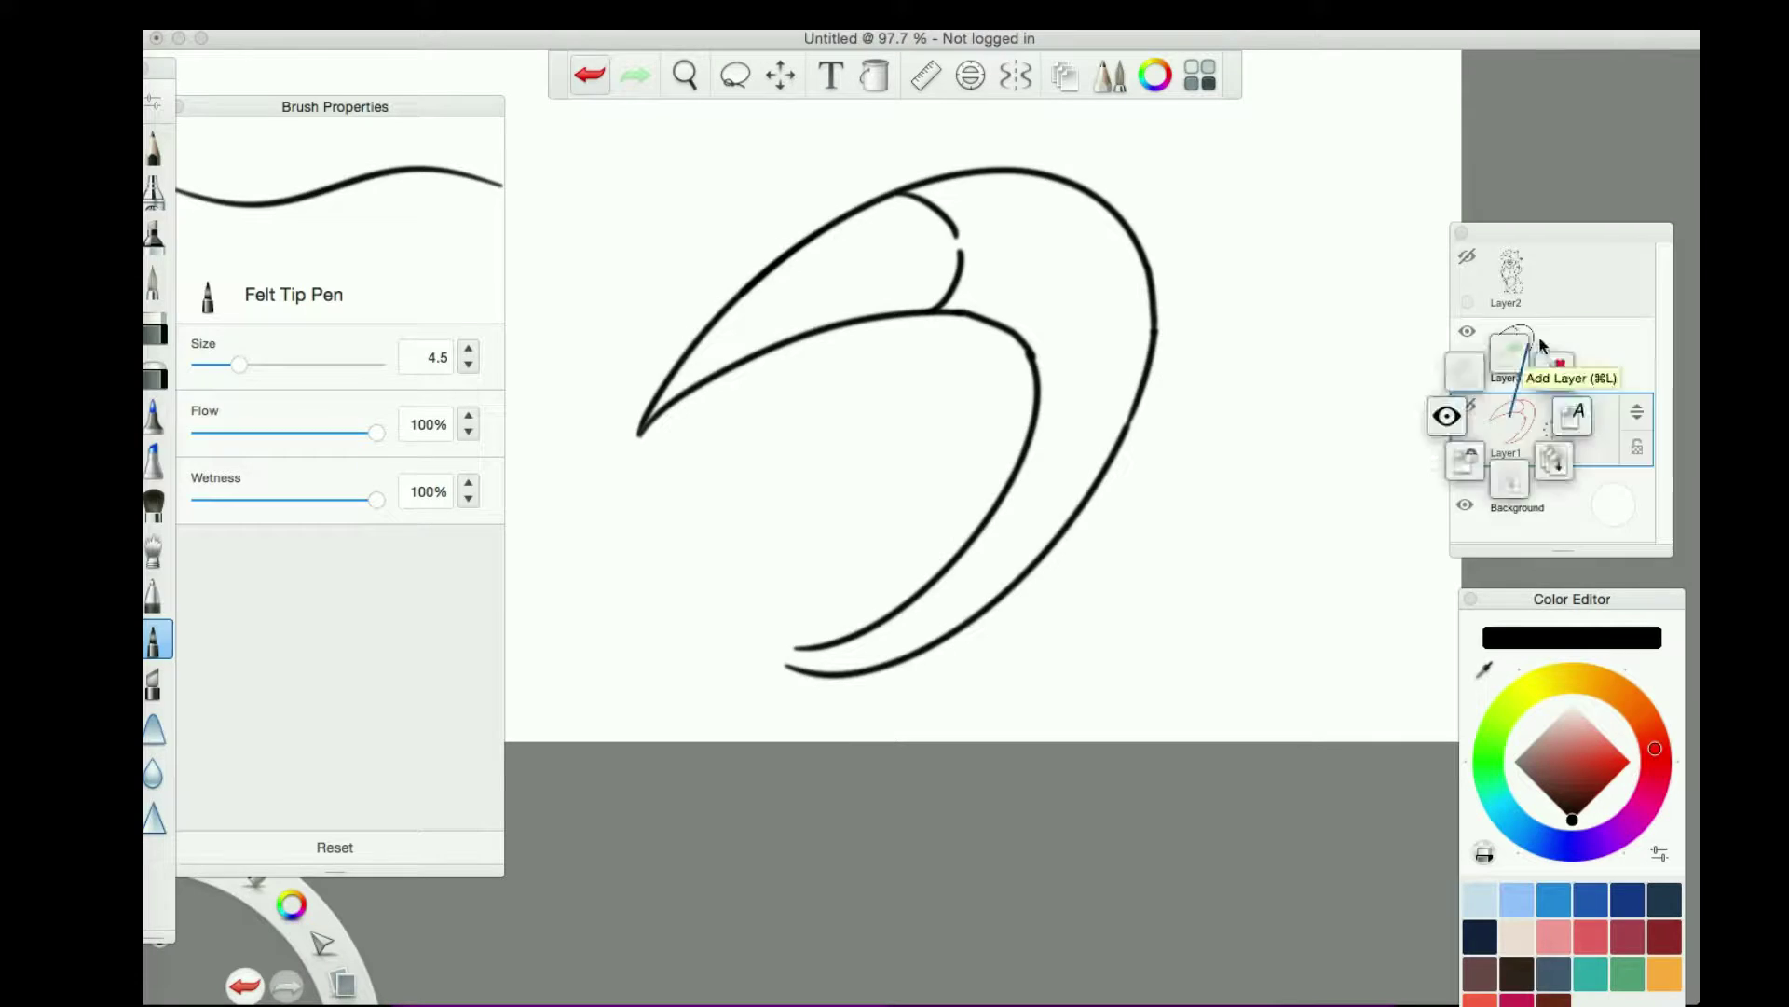
pyautogui.click(1467, 256)
pyautogui.click(1528, 279)
pyautogui.press('e')
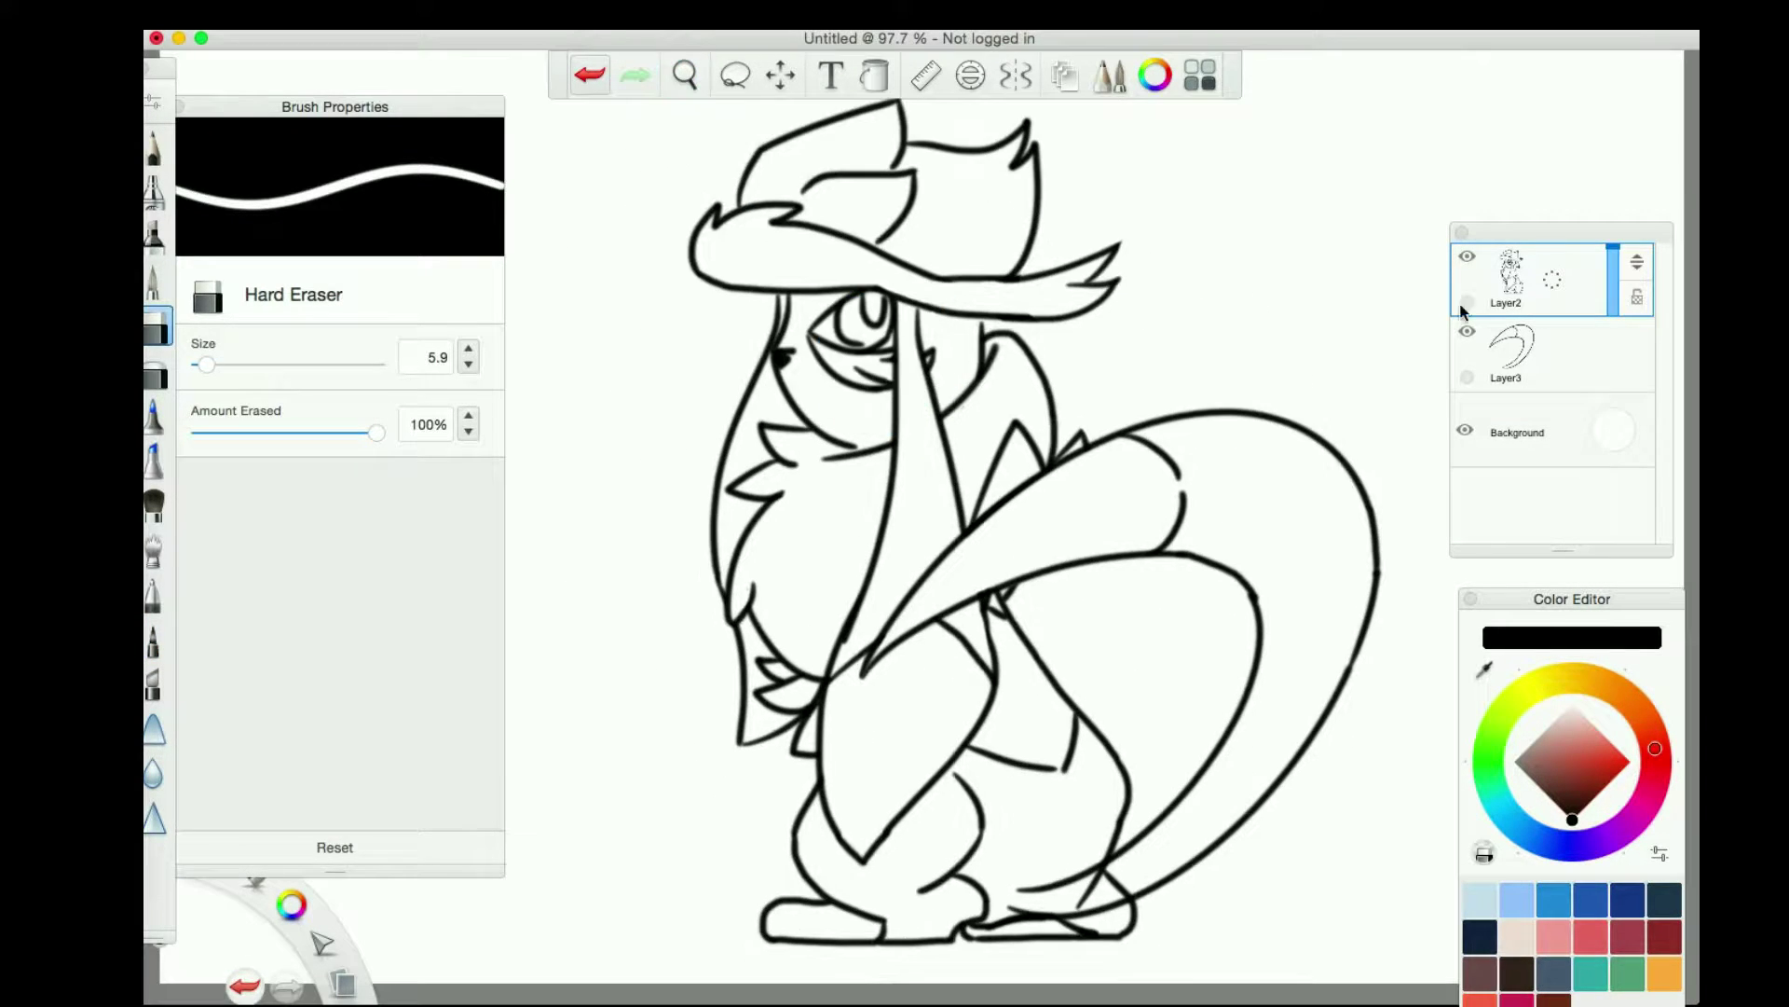
# Search Google Images for "glaceon shiny" in a new browser tab and view a colour reference picture
pyautogui.hotkey('ctrl', 'Left')
pyautogui.press('super+t')
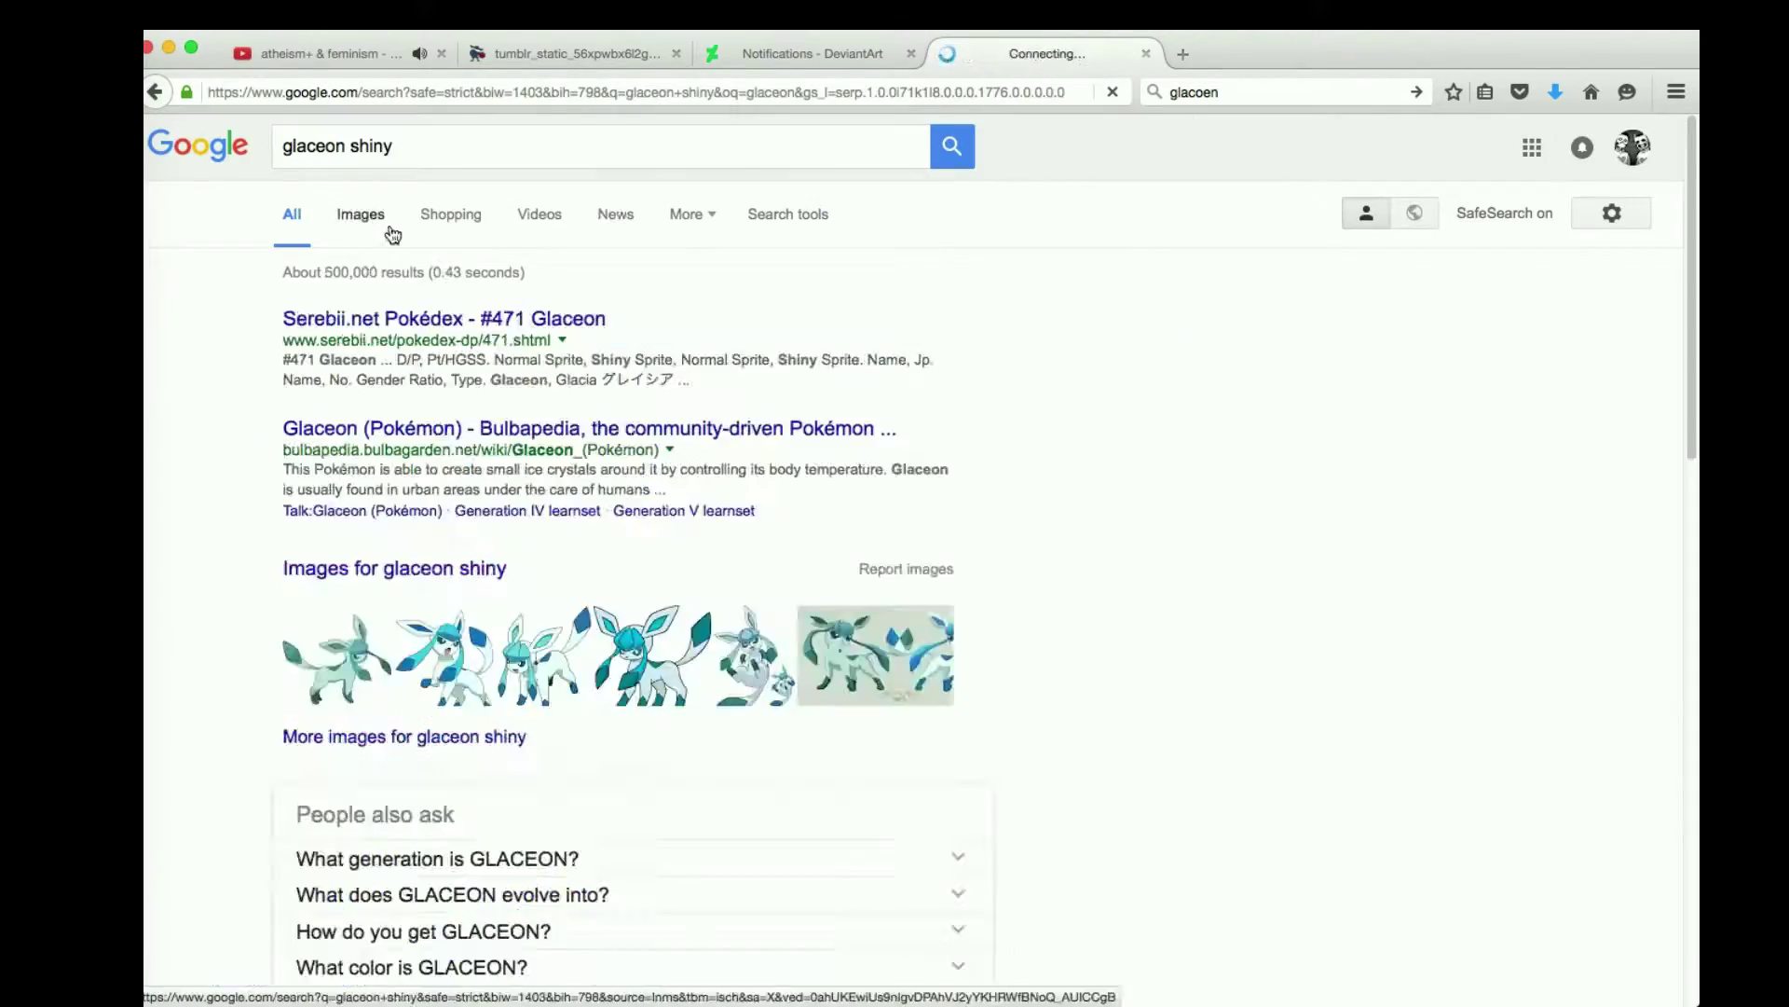
pyautogui.click(360, 214)
pyautogui.scroll(-15, 914, 364)
pyautogui.scroll(-5, 913, 363)
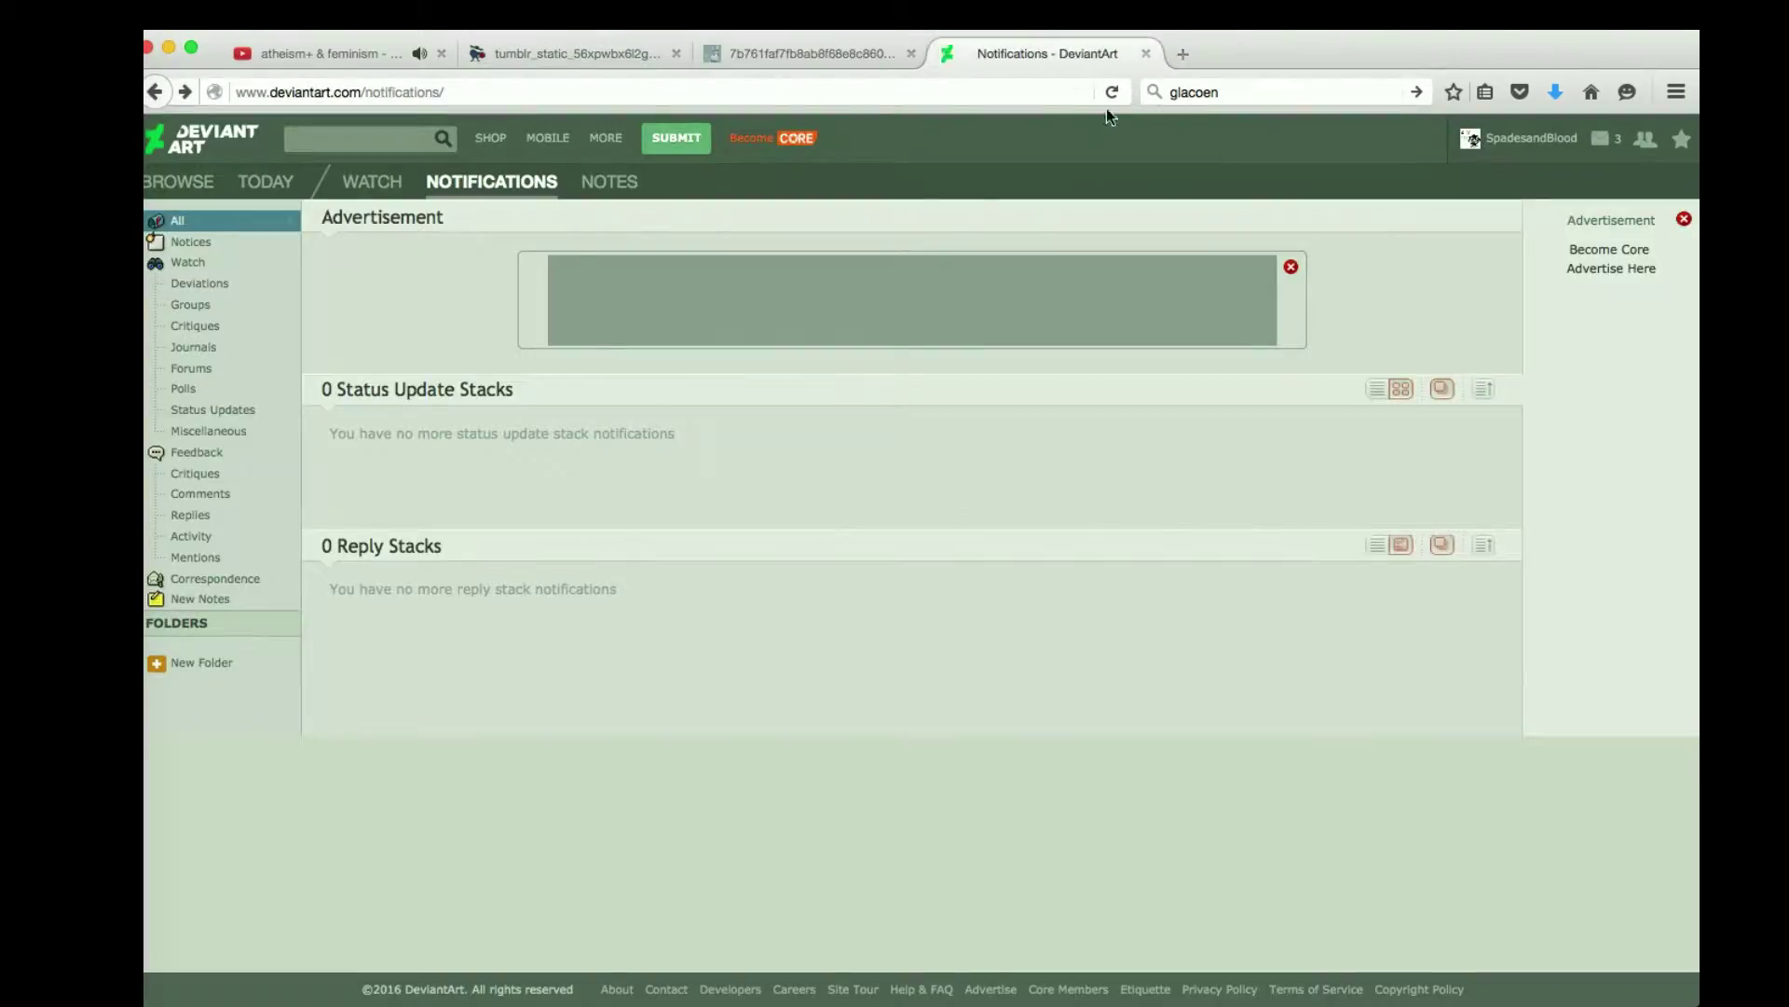
pyautogui.click(1112, 91)
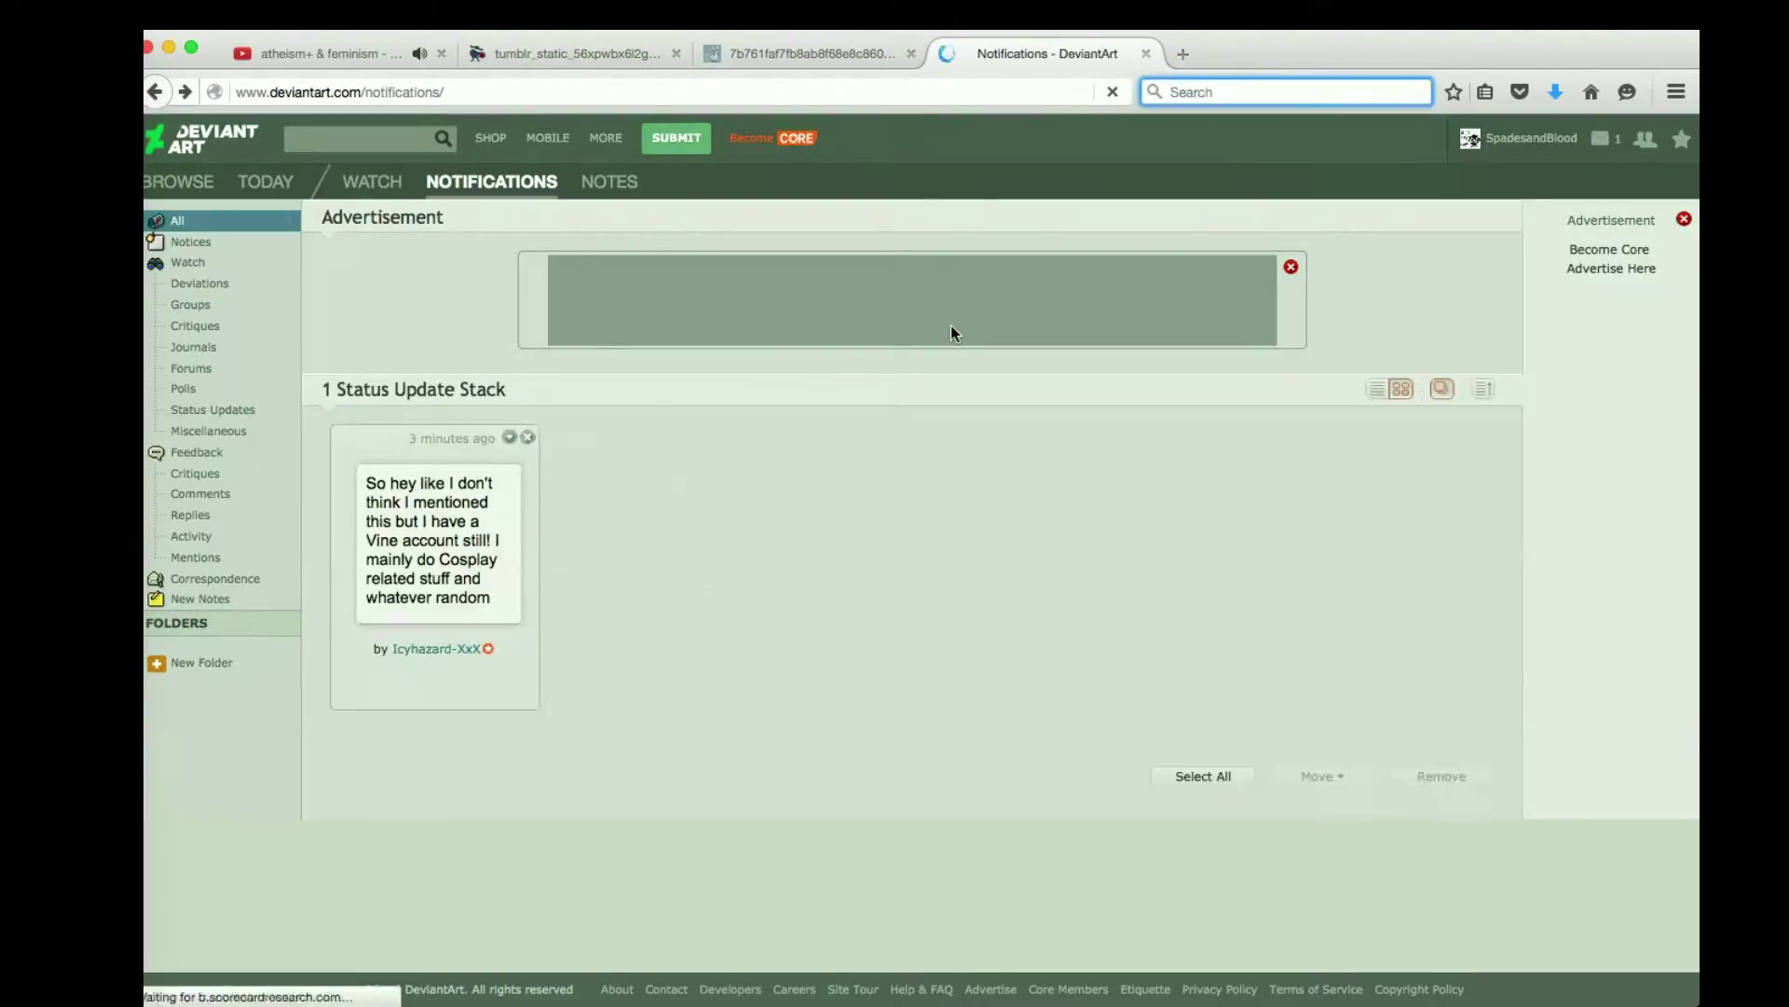
pyautogui.click(804, 53)
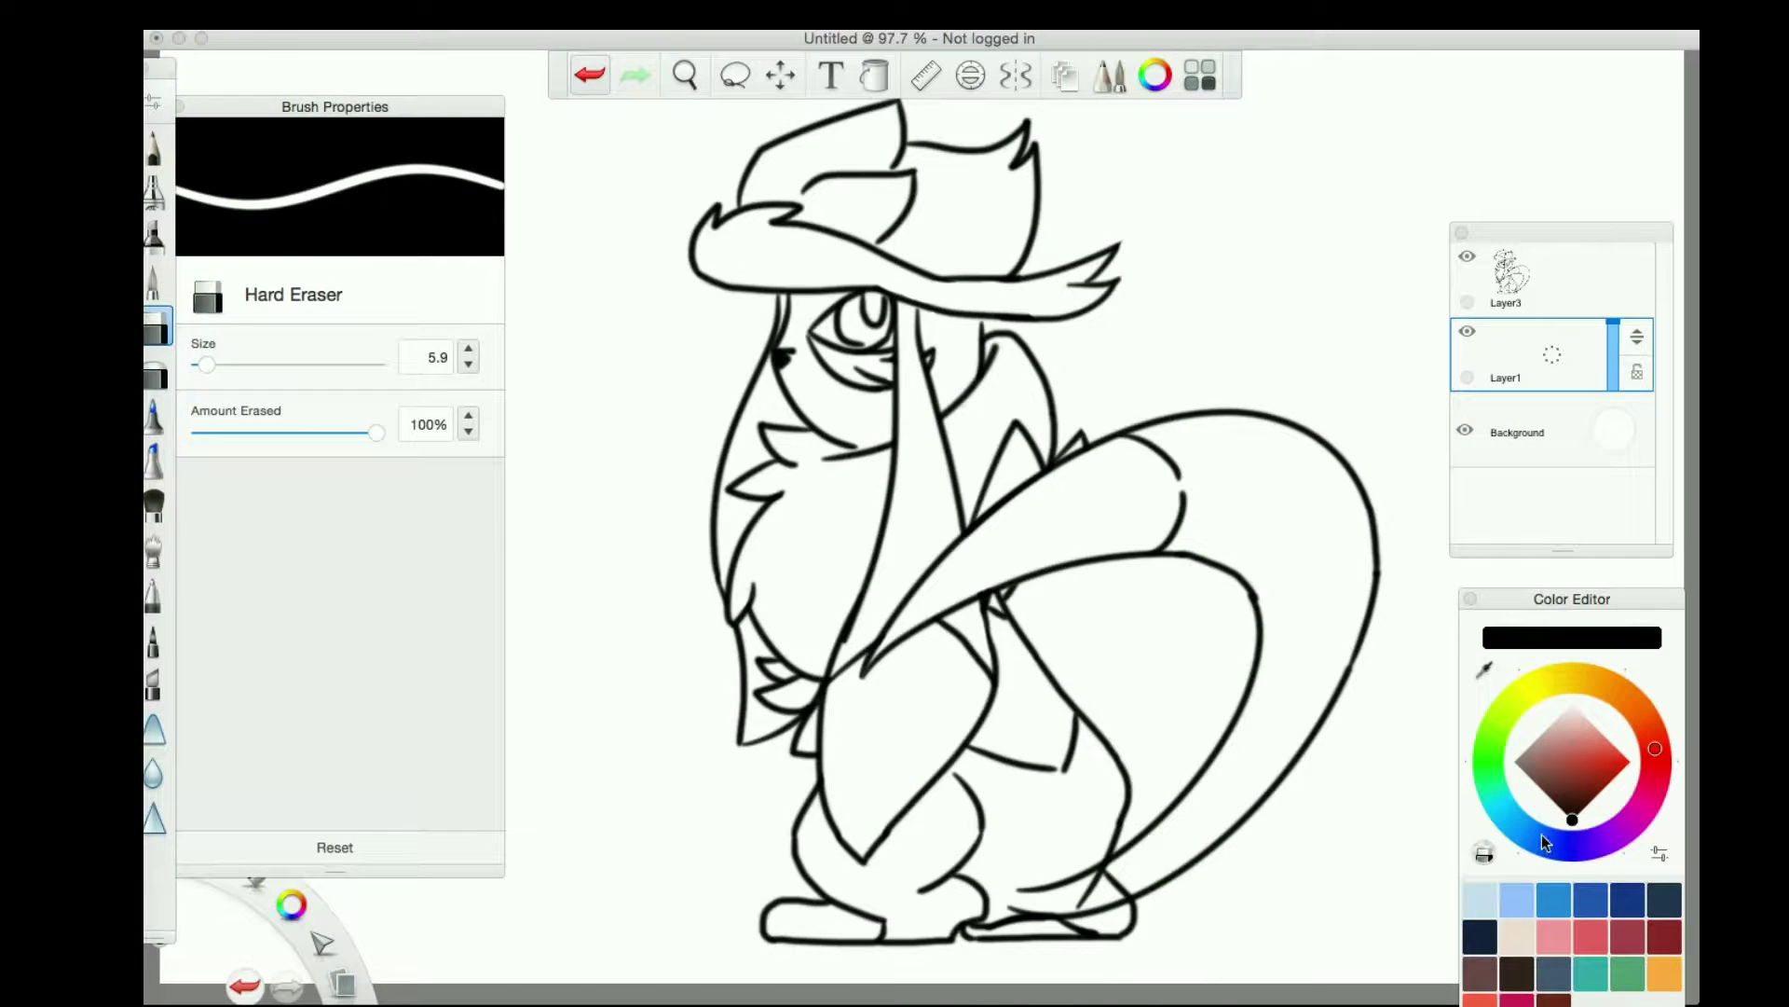
# Paint overlapping light blue, medium blue and greyish-blue palette swatches beside the character on Layer1 with the Paintbrush at size 22.1
pyautogui.click(685, 74)
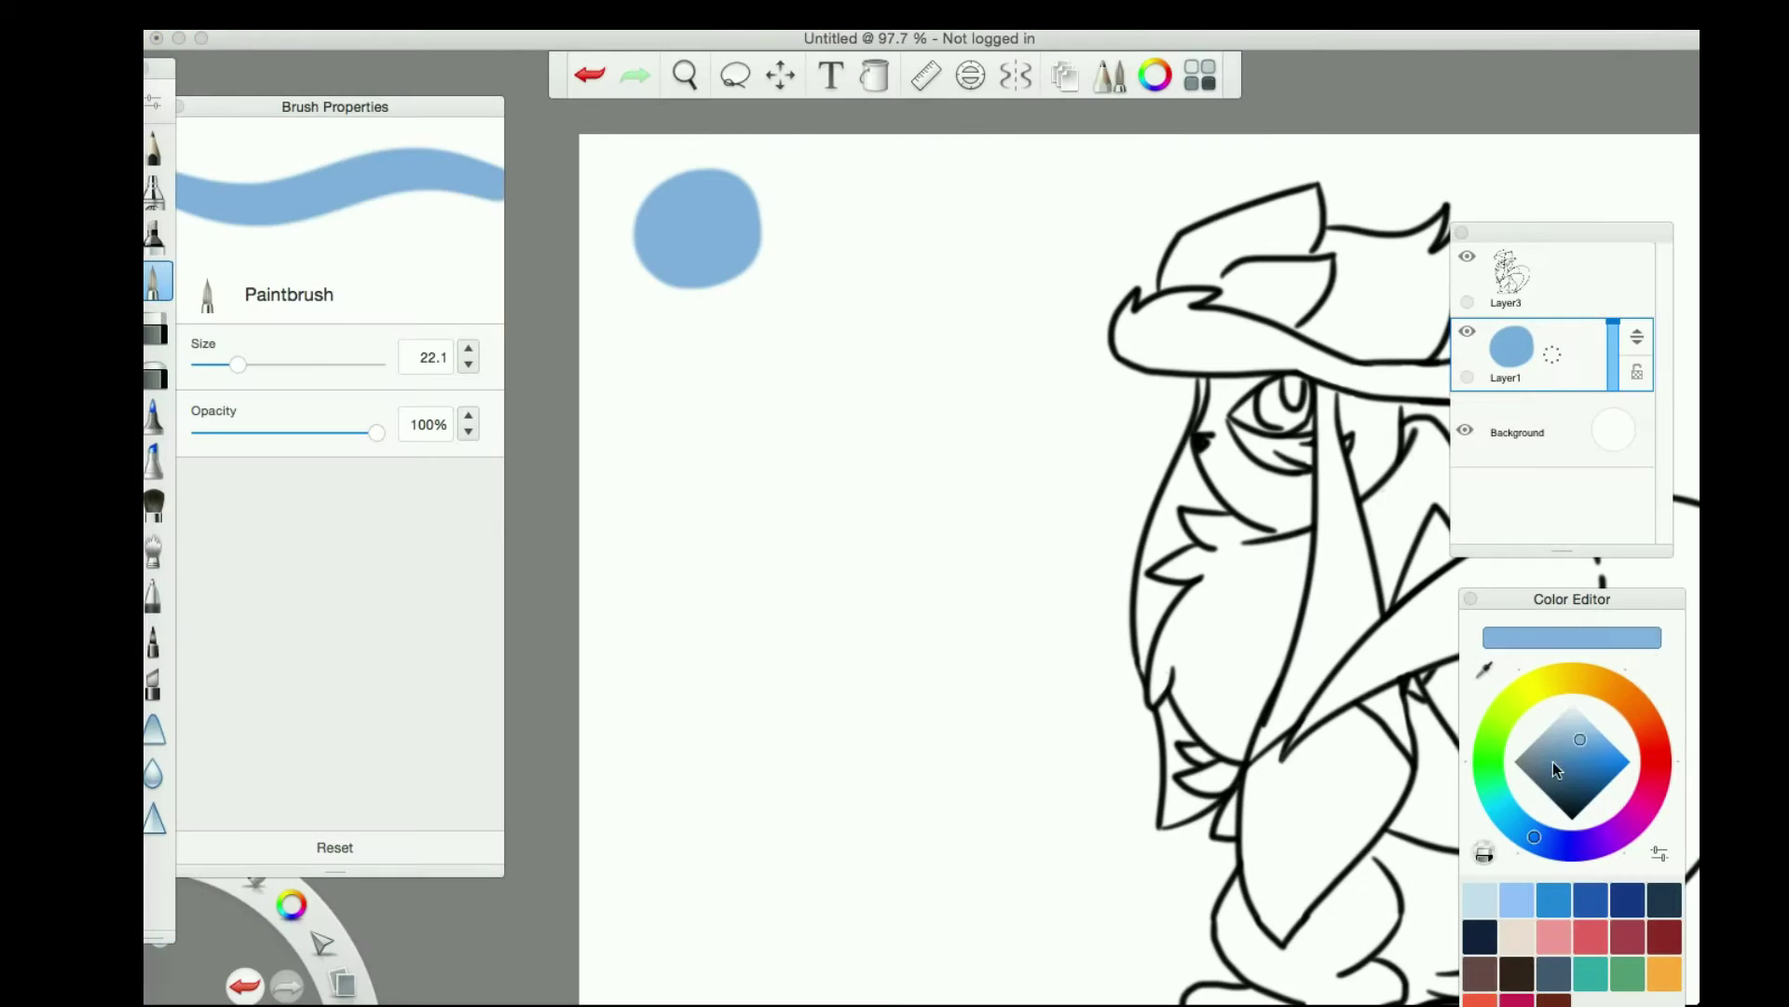
pyautogui.click(1571, 757)
pyautogui.moveTo(720, 325); pyautogui.dragTo(715, 300)
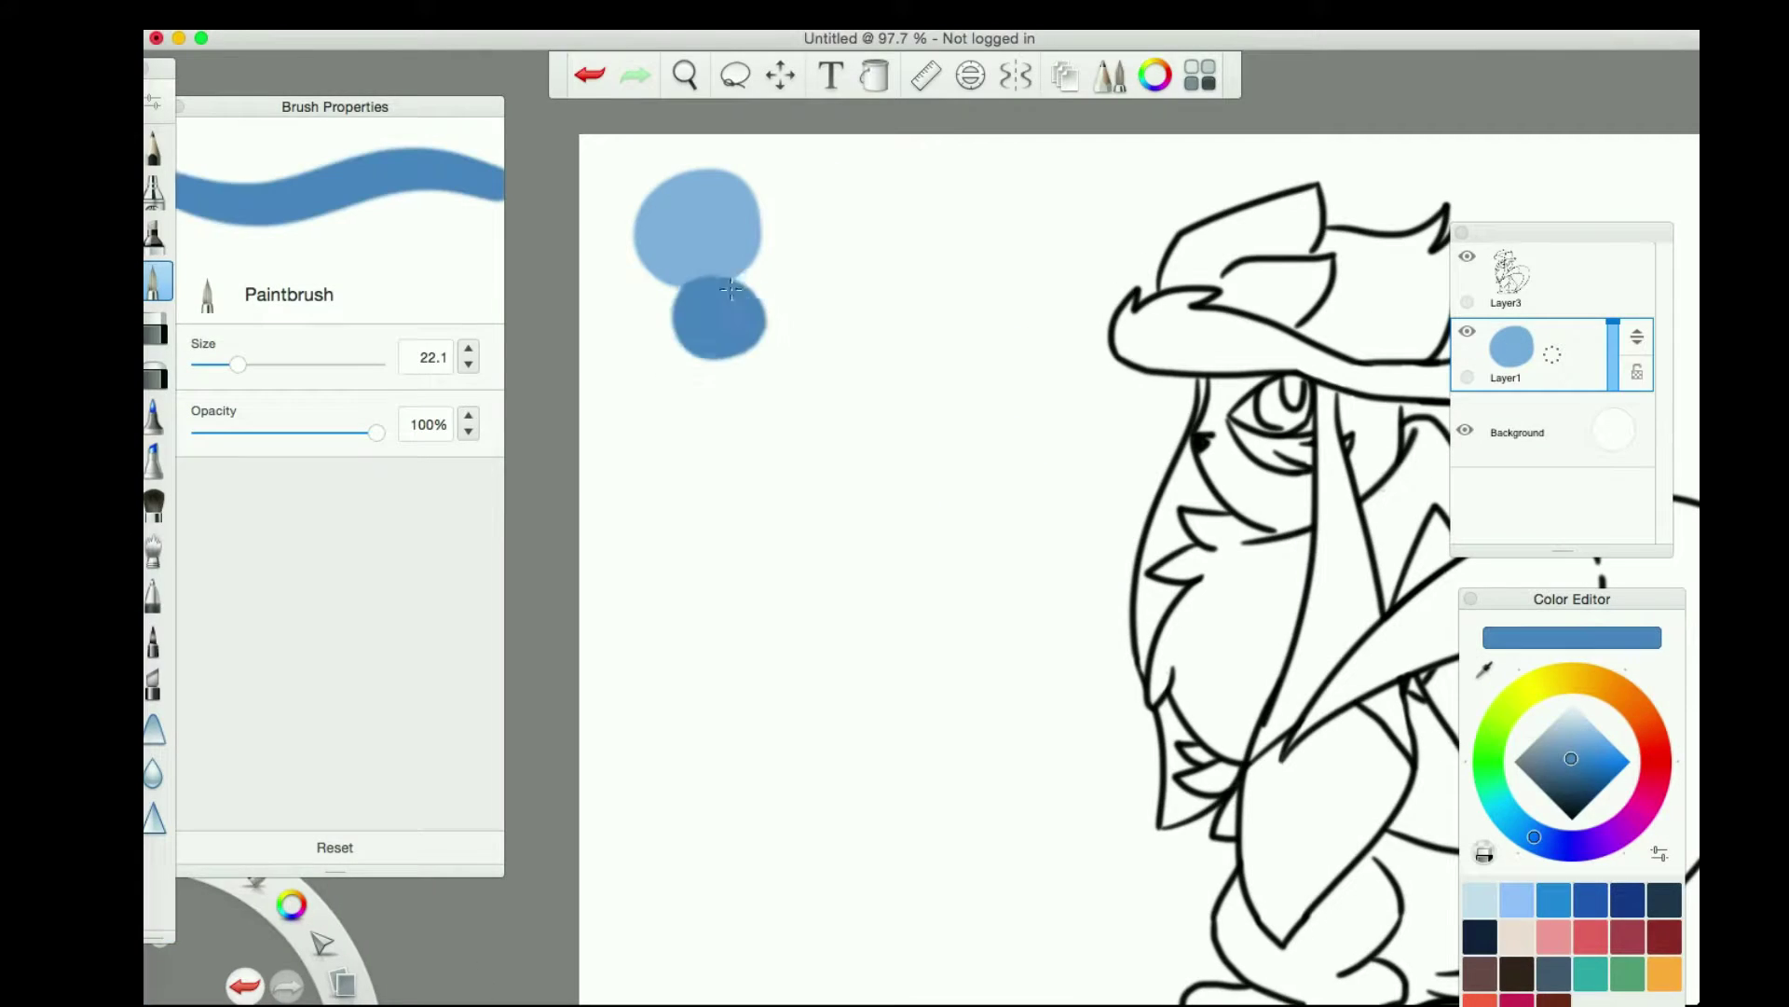
pyautogui.click(1566, 726)
pyautogui.click(774, 240)
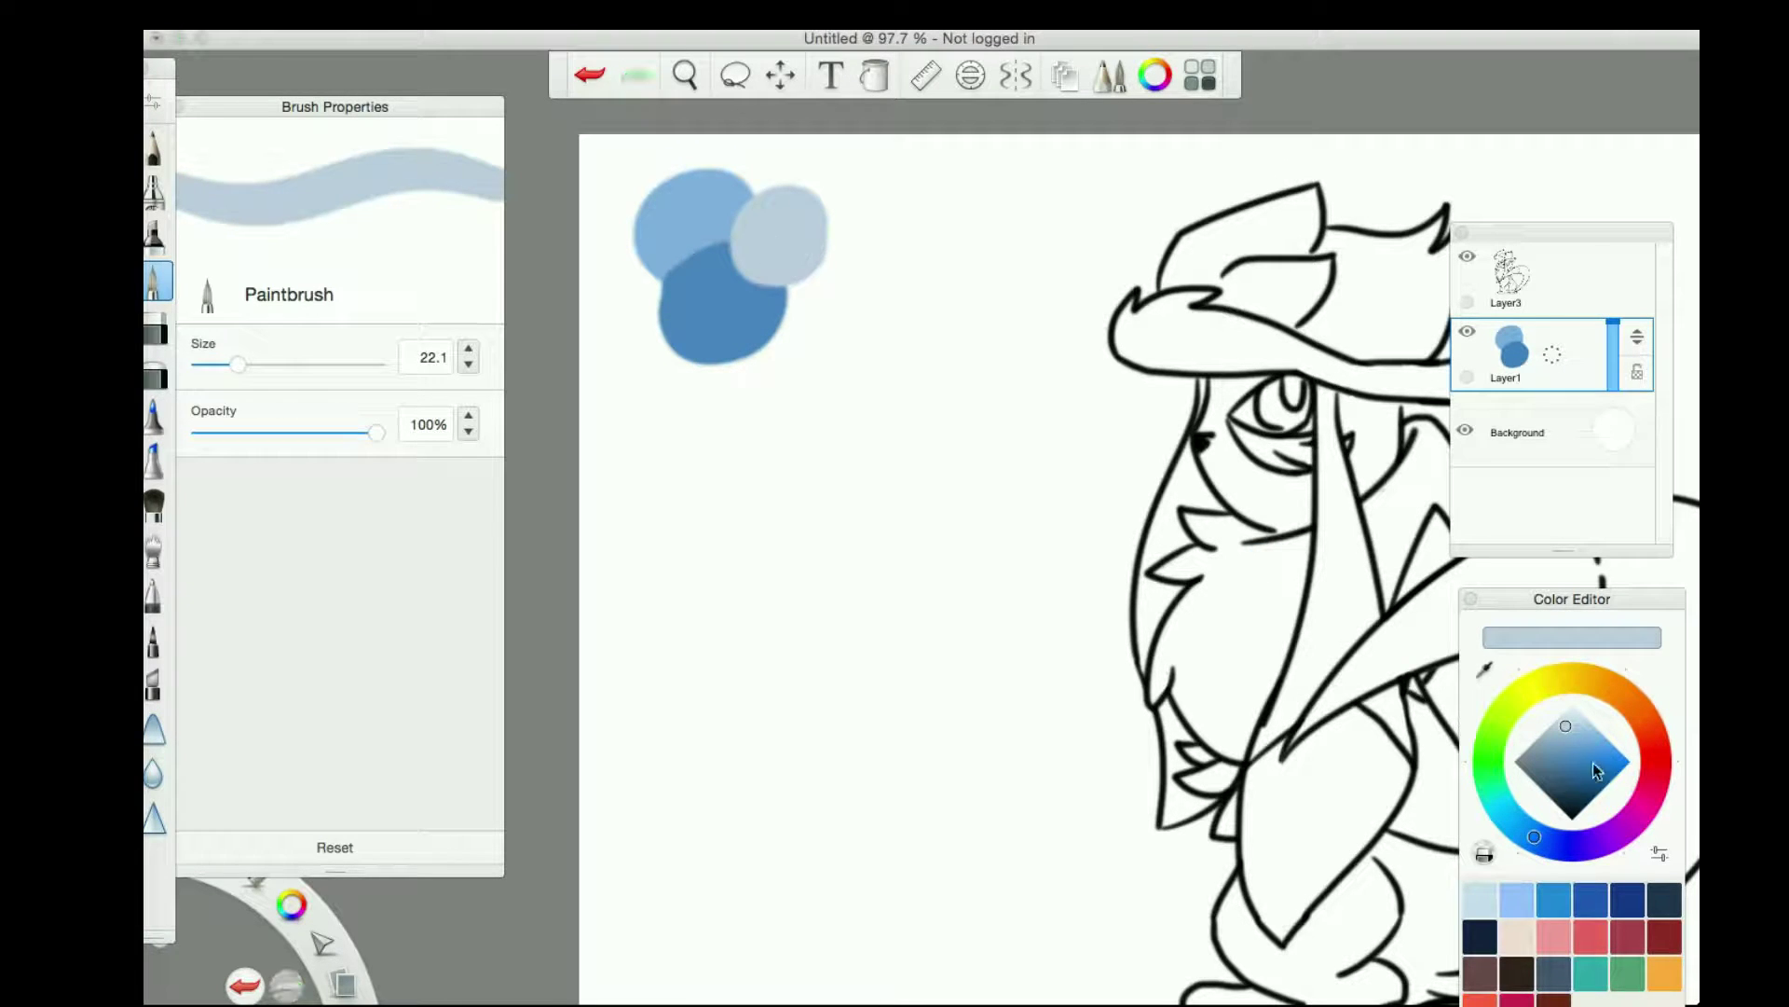
# Add a pale blue and a very light blue swatch to the blue palette cluster
pyautogui.click(1596, 770)
pyautogui.click(792, 285)
pyautogui.click(1564, 708)
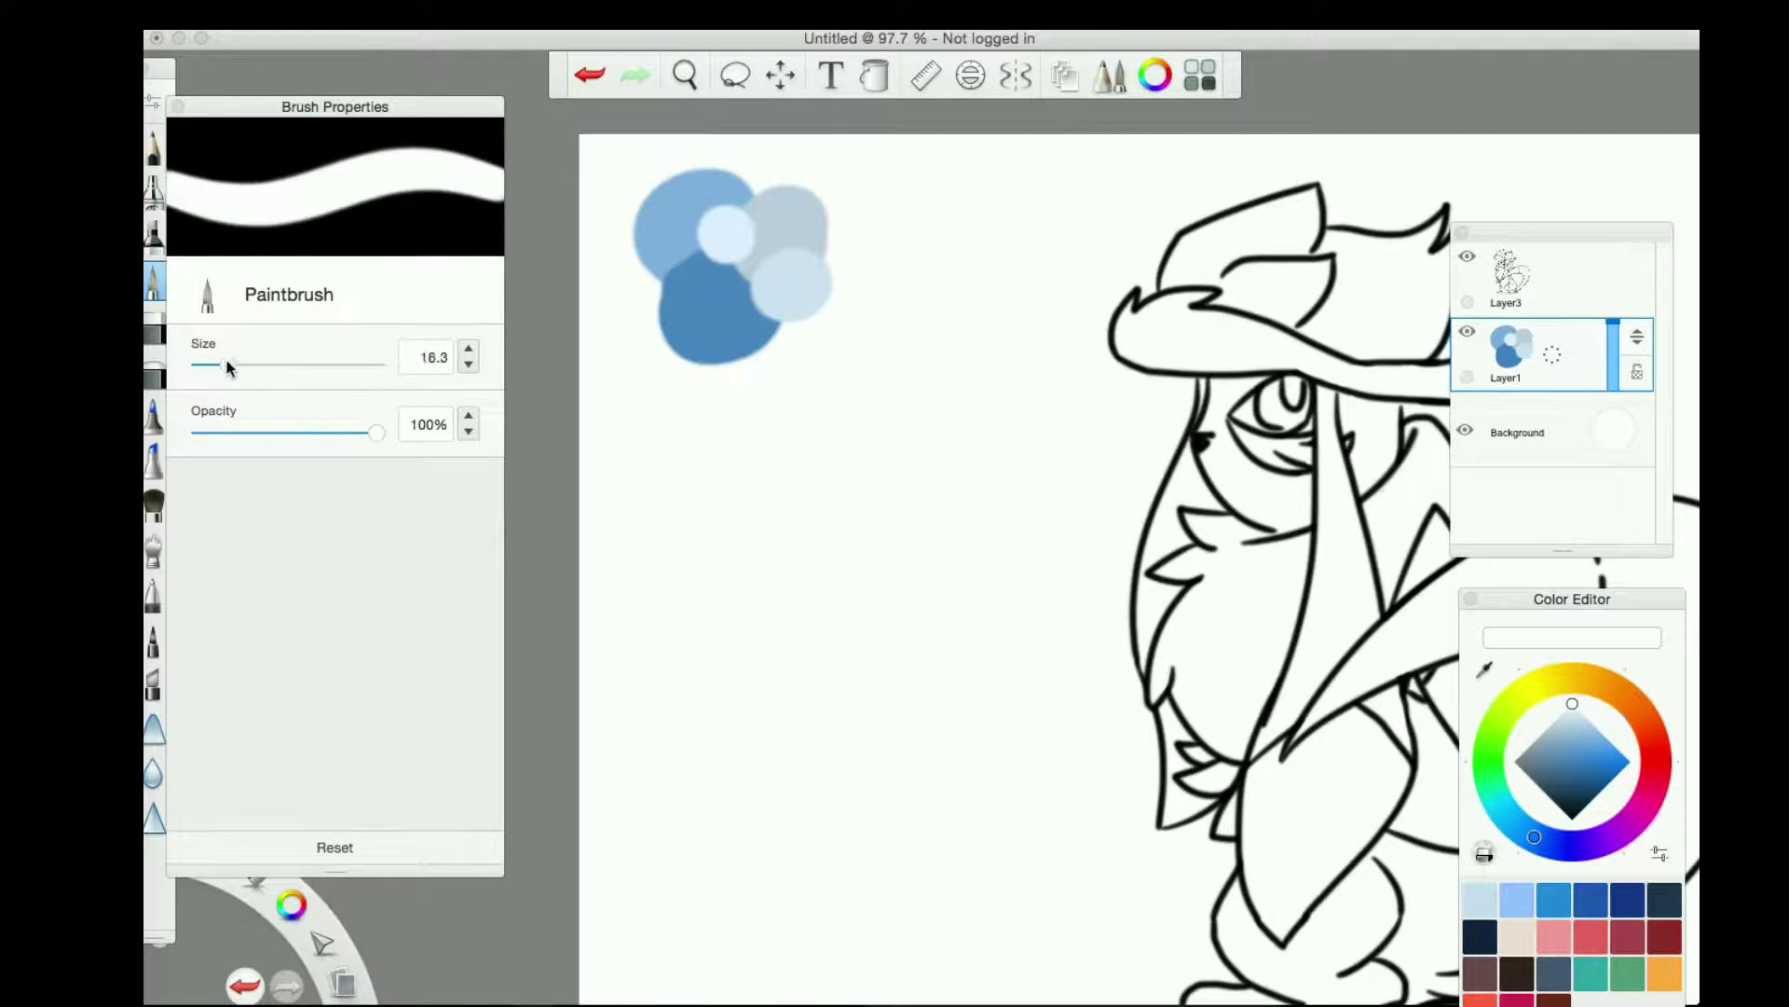
# Paint thin very light blue highlight strokes from the lightest swatch with the Paintbrush at size 2.0
pyautogui.moveTo(227, 363); pyautogui.dragTo(201, 365)
pyautogui.click(685, 74)
pyautogui.moveTo(791, 288); pyautogui.dragTo(904, 253)
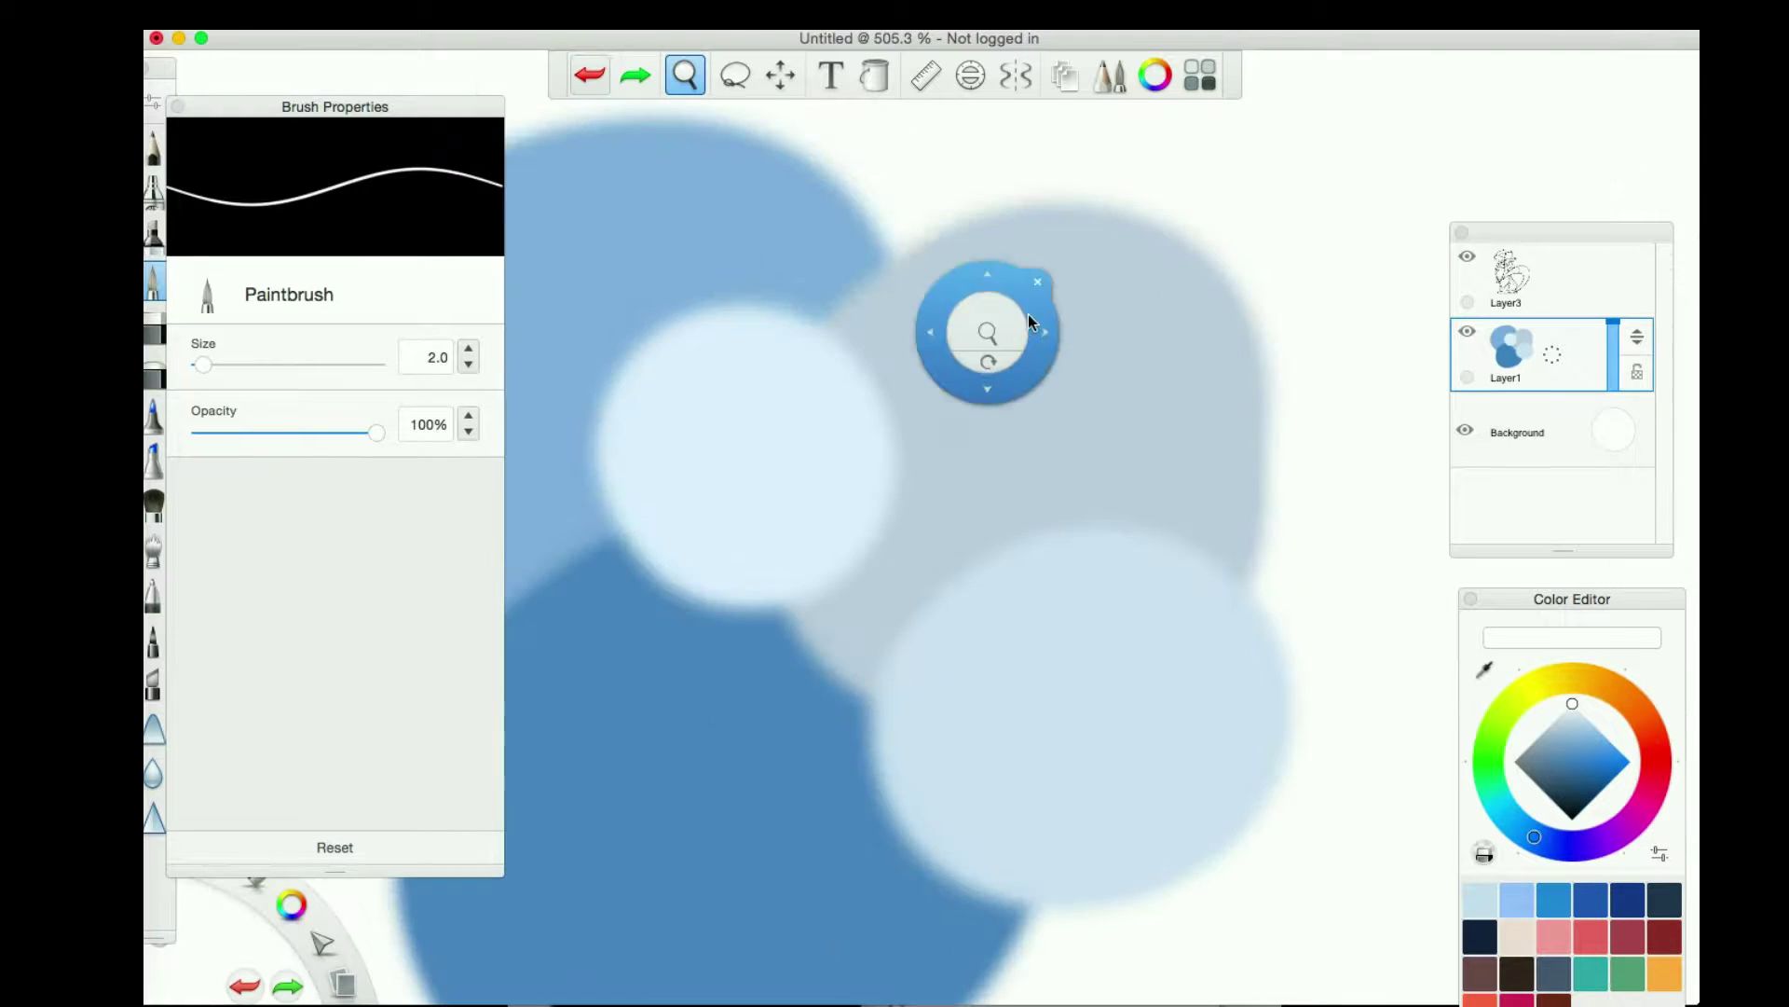
pyautogui.click(1578, 710)
pyautogui.moveTo(856, 354); pyautogui.dragTo(928, 326)
pyautogui.moveTo(869, 384); pyautogui.dragTo(943, 371)
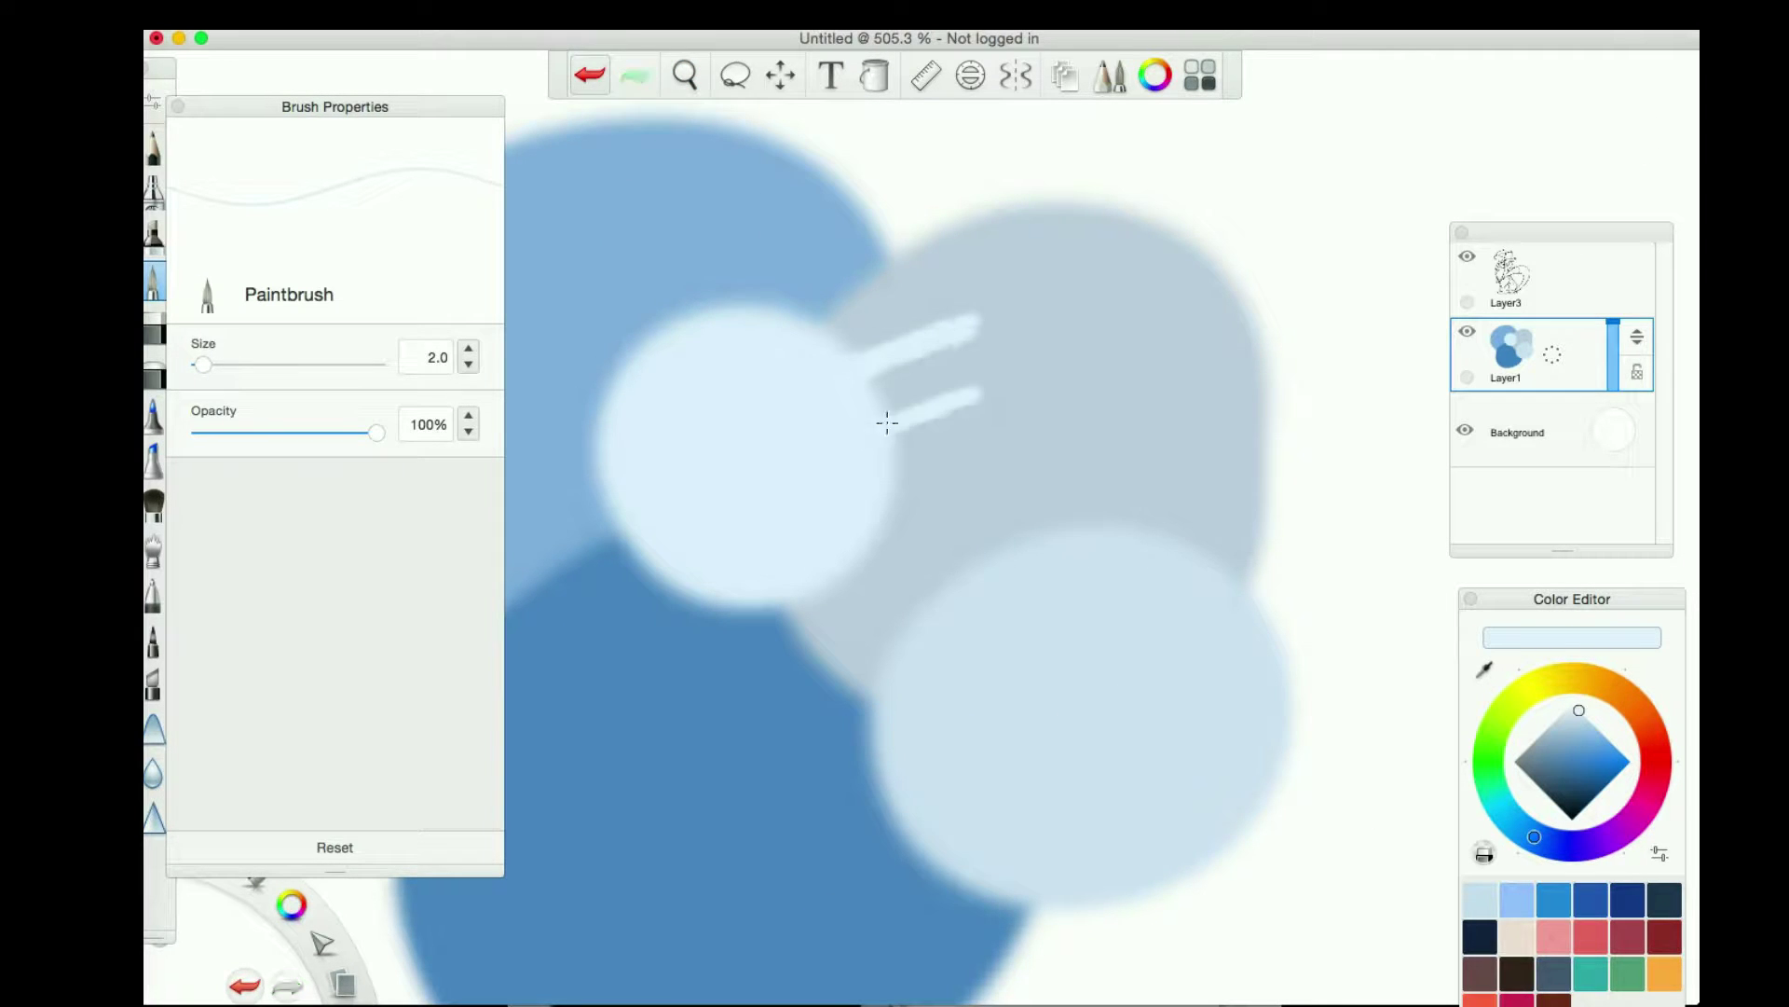
pyautogui.press('super+z')
# Paint a dark slate swatch below the blue cluster with the Paintbrush at size 28.6 and 100% opacity
pyautogui.click(685, 75)
pyautogui.moveTo(778, 209); pyautogui.dragTo(876, 732)
pyautogui.moveTo(376, 431); pyautogui.dragTo(259, 432)
pyautogui.click(685, 74)
pyautogui.click(734, 422)
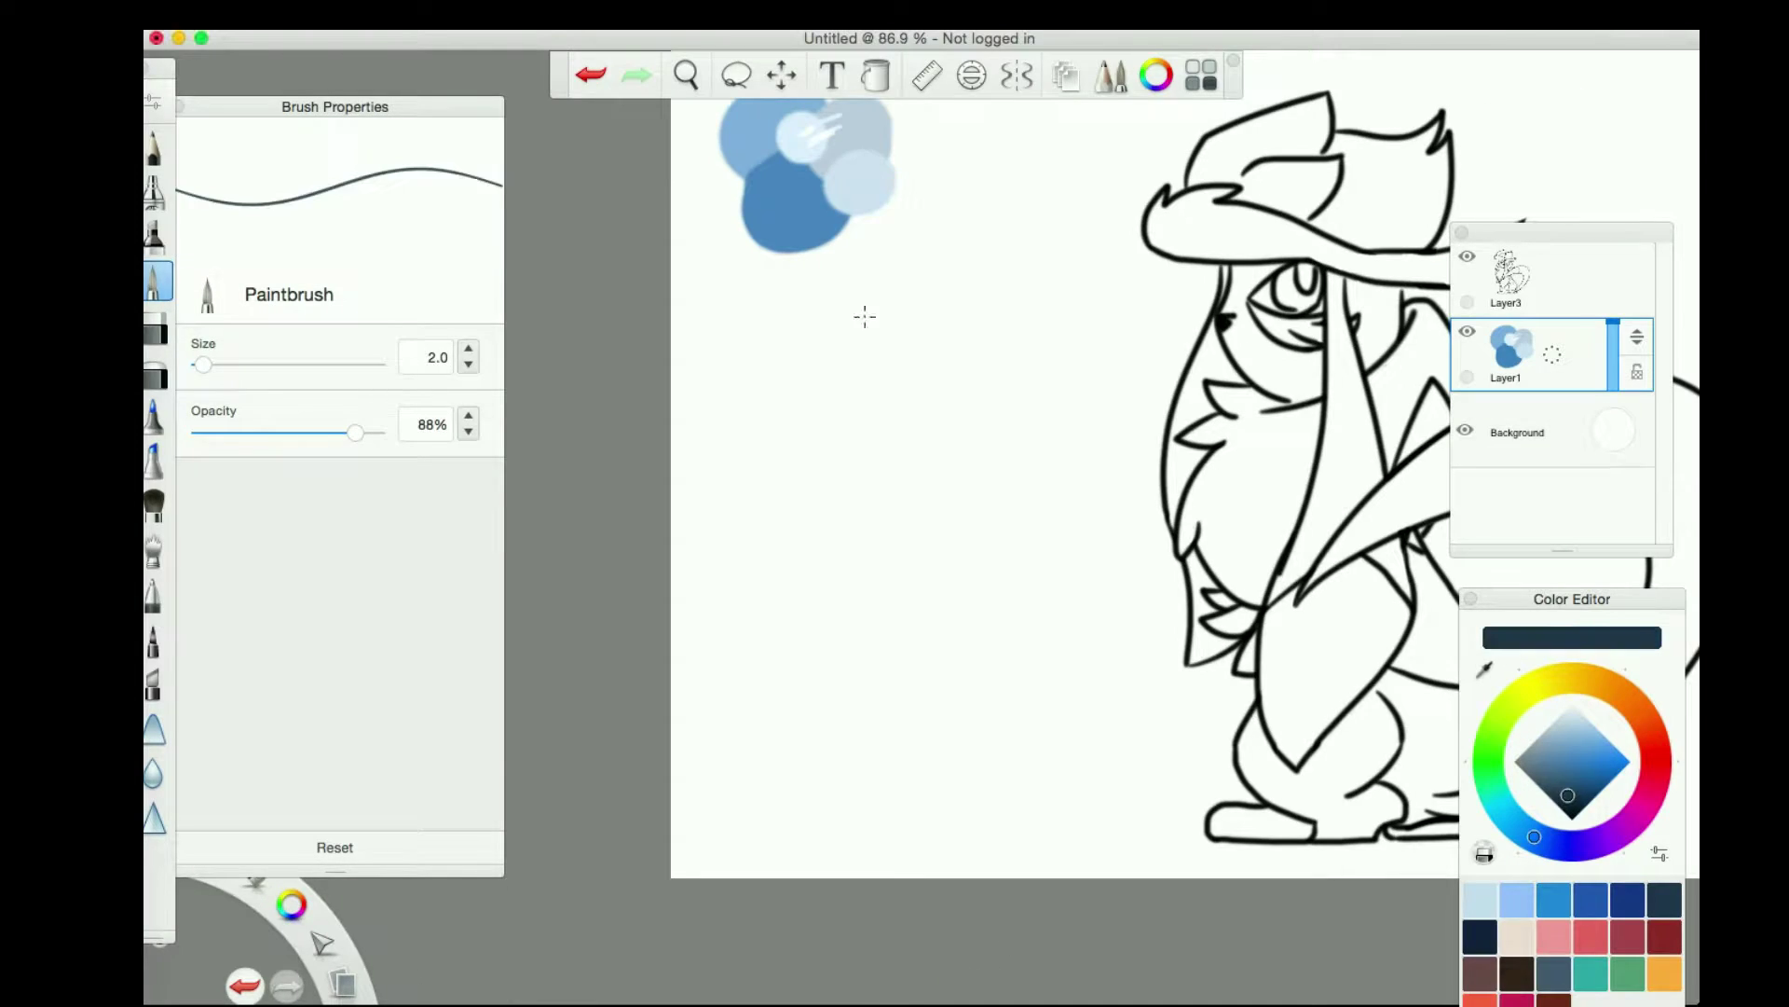
pyautogui.moveTo(865, 317)
pyautogui.mouseDown()
pyautogui.moveTo(871, 431)
pyautogui.moveTo(930, 368)
pyautogui.mouseUp()
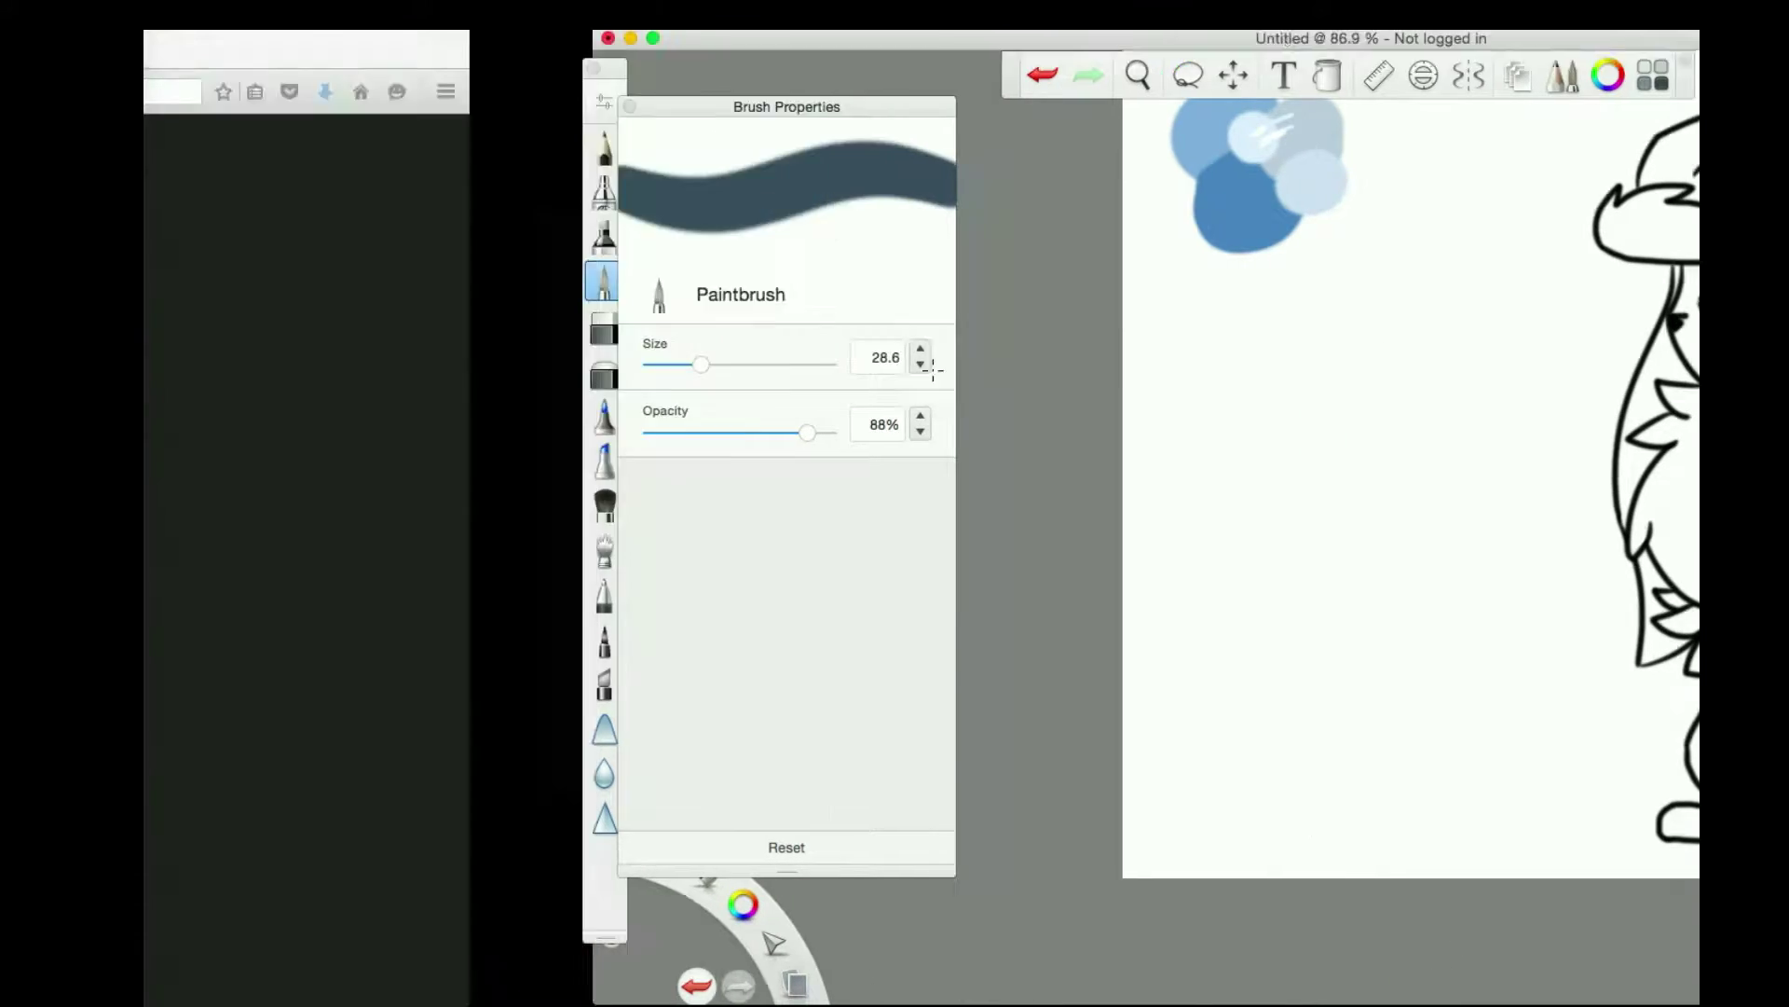
pyautogui.moveTo(755, 392); pyautogui.dragTo(774, 432)
pyautogui.press('super+z')
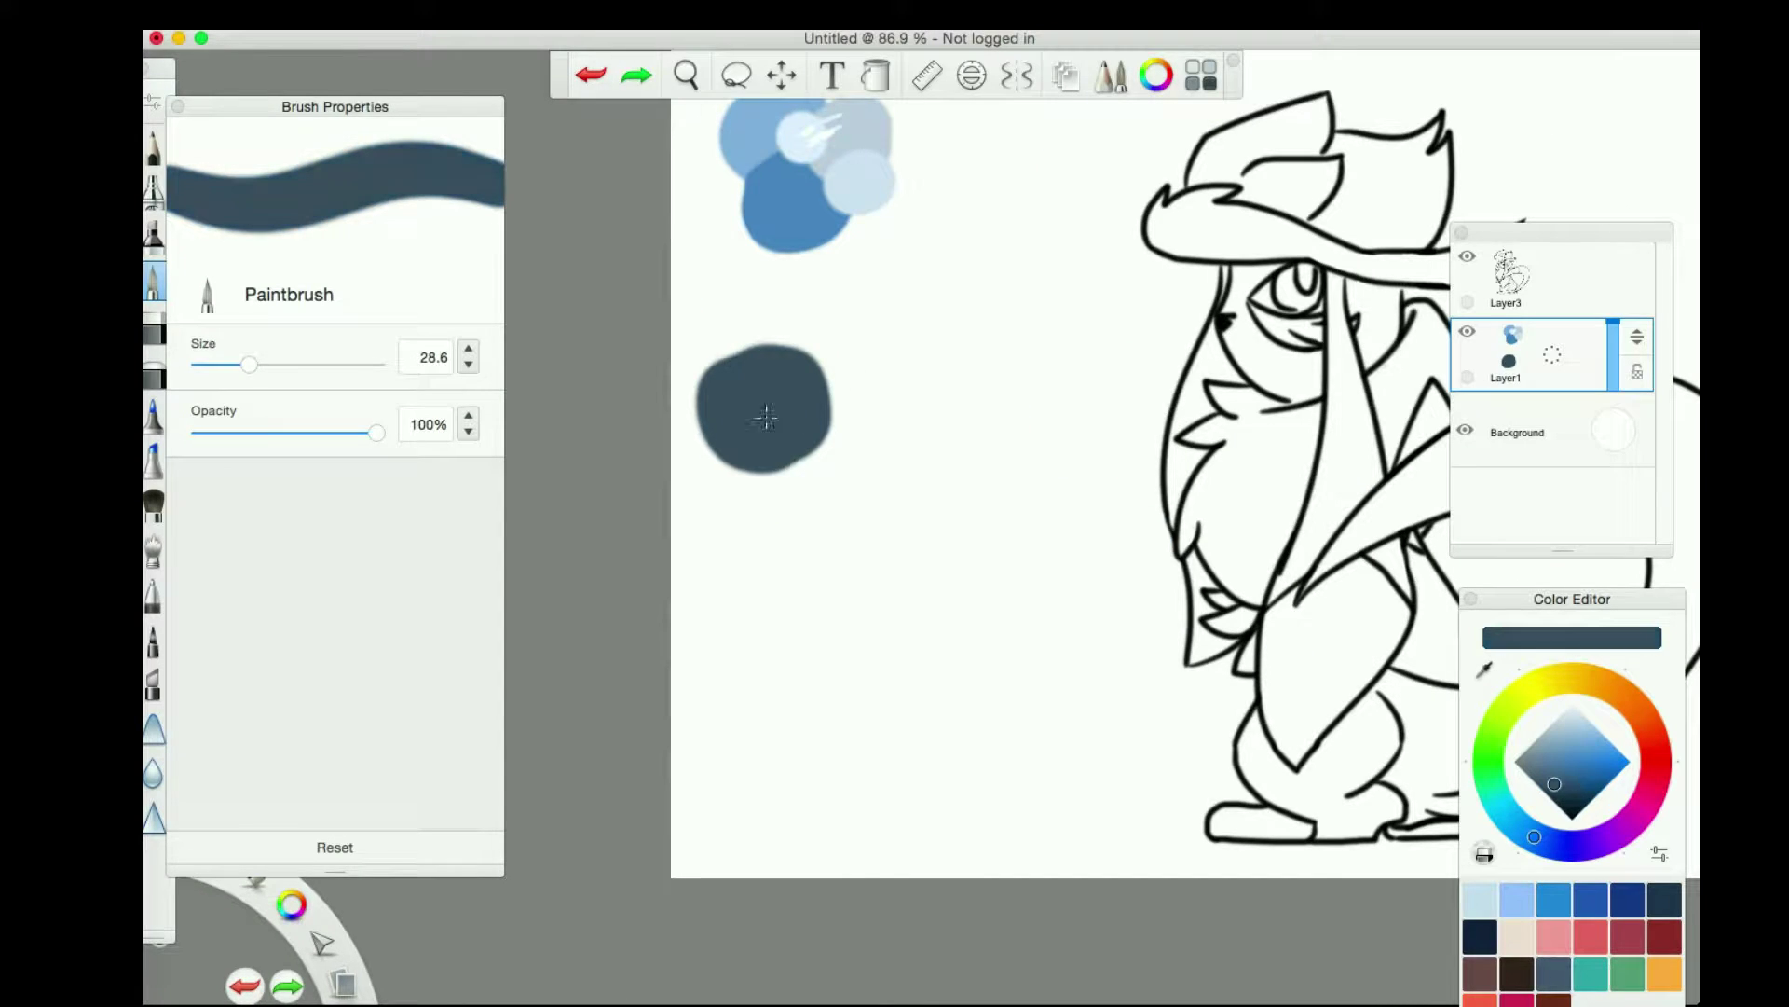
pyautogui.press('super+z')
# Complete the second palette cluster on Layer1 with a dark blue, a dark red and a brighter red swatch
pyautogui.moveTo(775, 416)
pyautogui.mouseDown()
pyautogui.moveTo(853, 424)
pyautogui.moveTo(899, 403)
pyautogui.mouseUp()
pyautogui.click(1176, 550)
pyautogui.click(778, 482)
pyautogui.click(1517, 1000)
pyautogui.scroll(-5, 899, 403)
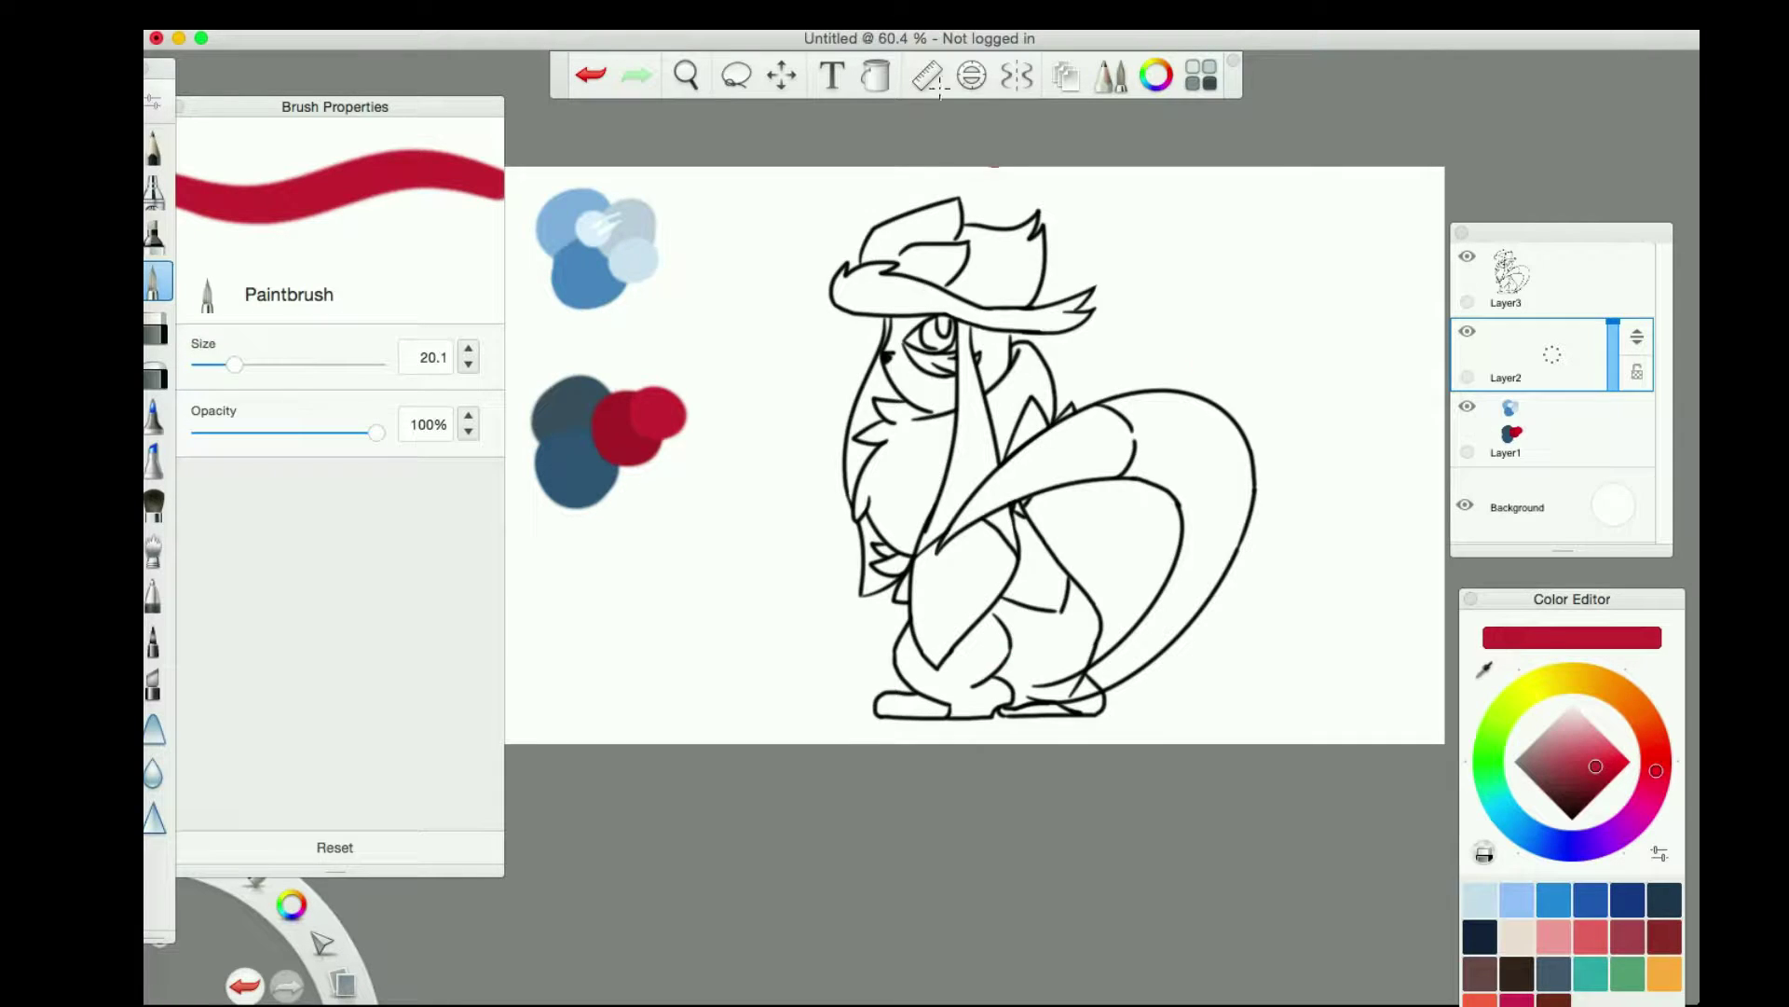
pyautogui.write('oh my god i f')
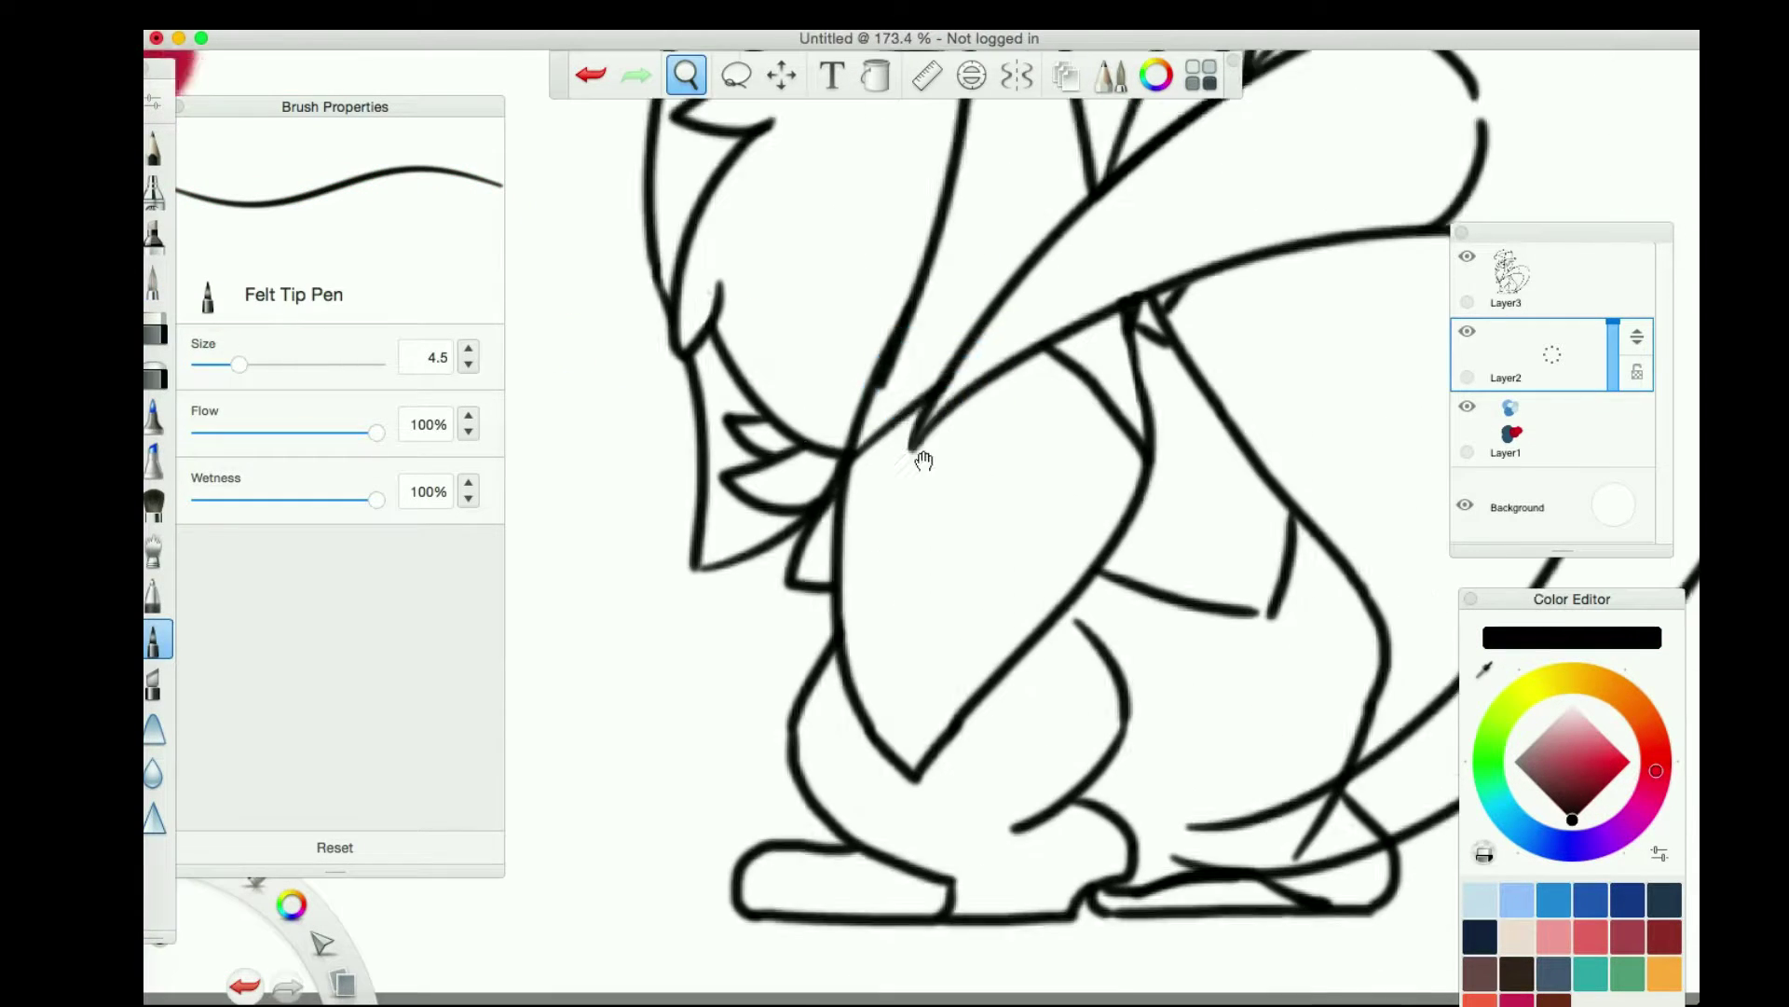
# Ink the front leg line on Layer2 with the Felt Tip Pen at size 4.5 and erase the overlapping fur line on Layer3
pyautogui.moveTo(923, 461); pyautogui.dragTo(893, 459)
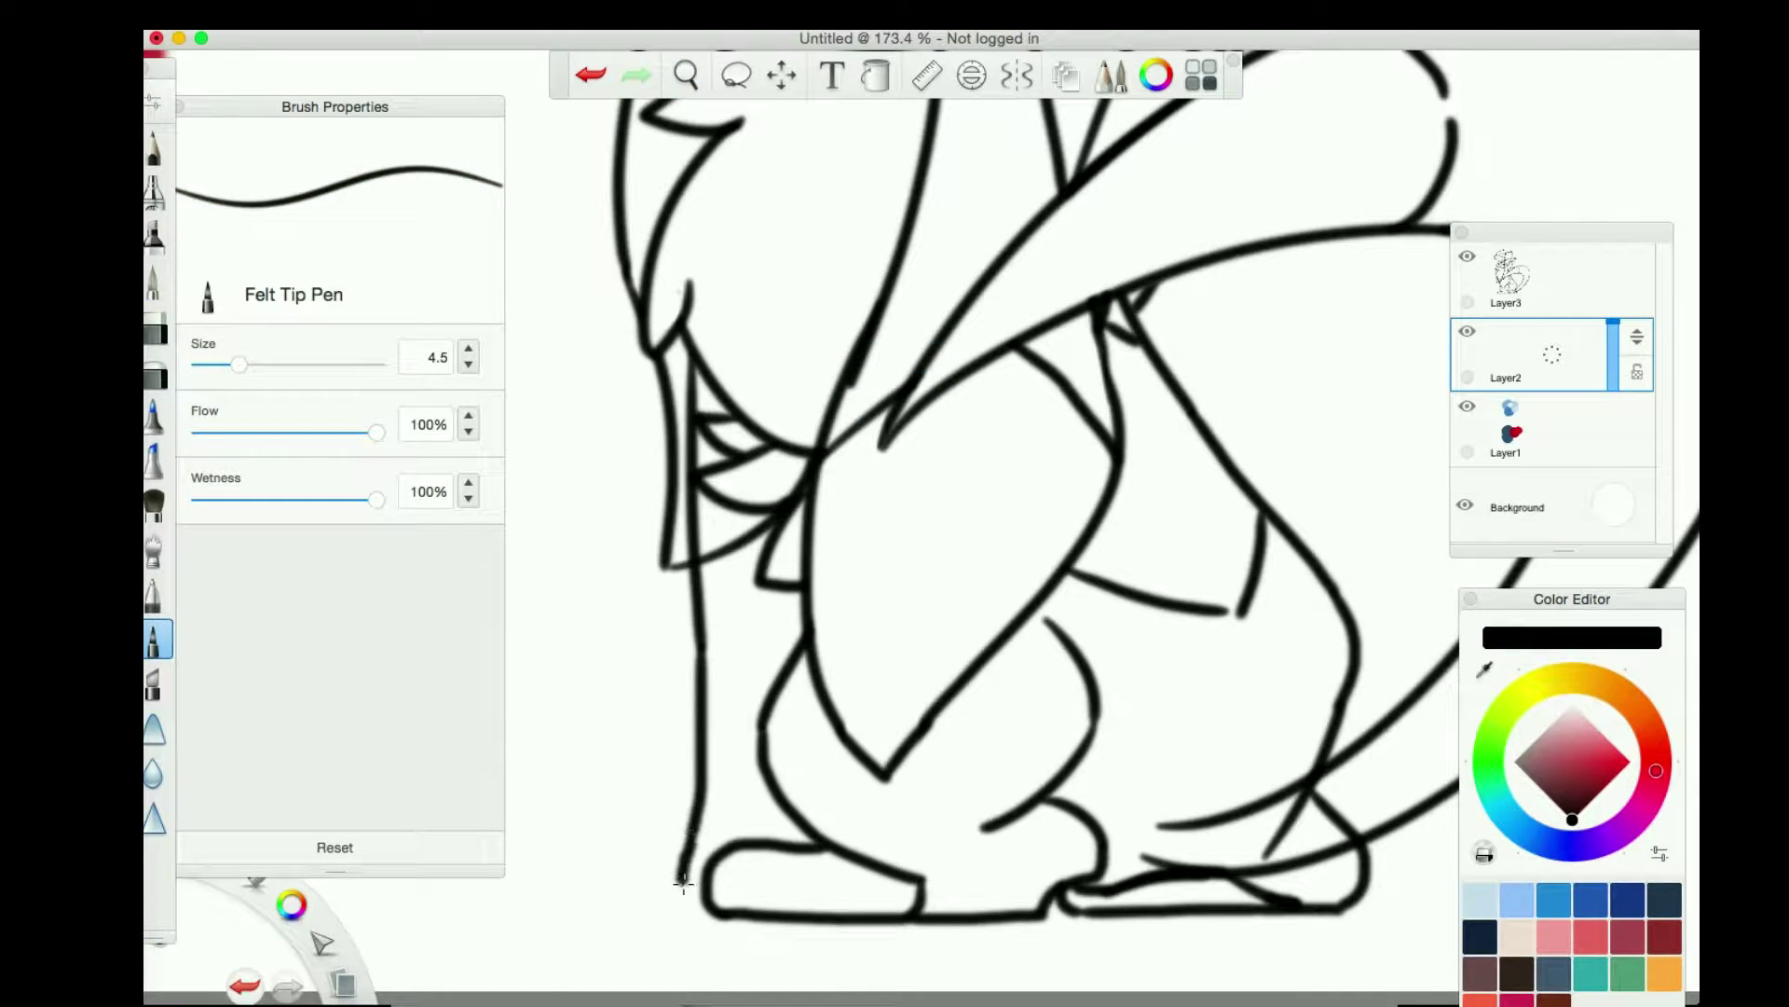
pyautogui.press('e')
pyautogui.click(1528, 278)
pyautogui.moveTo(718, 558); pyautogui.dragTo(751, 528)
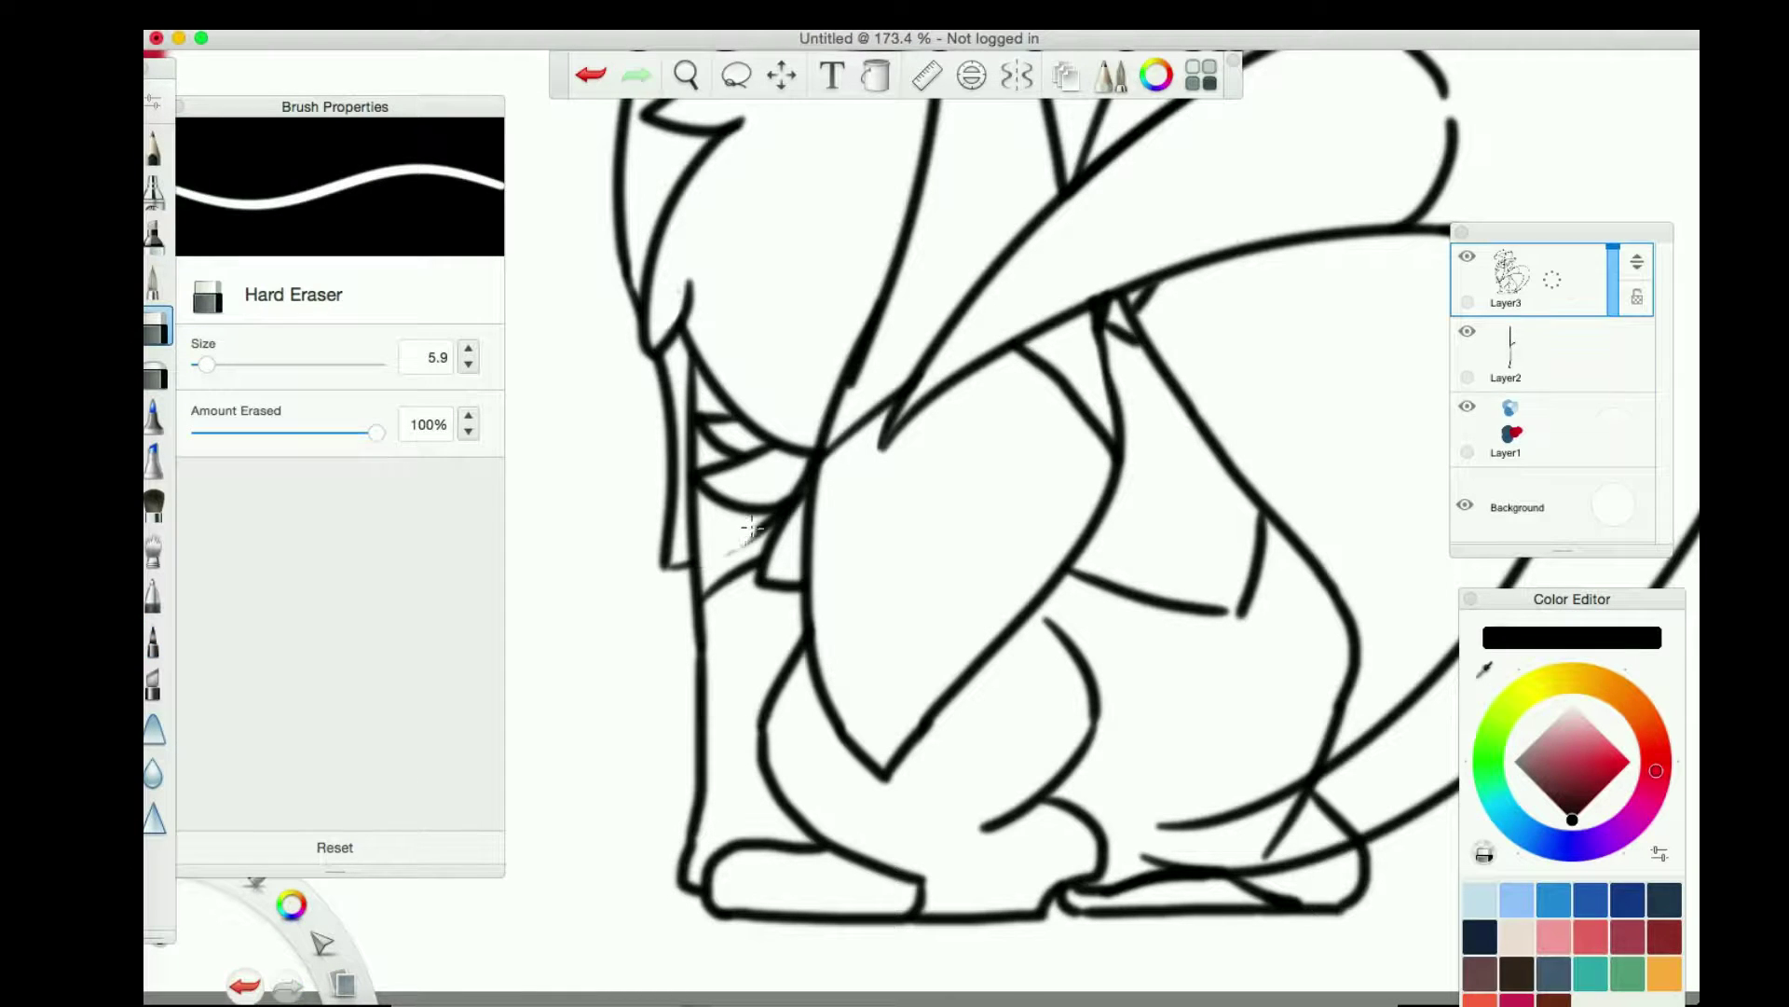
pyautogui.click(156, 639)
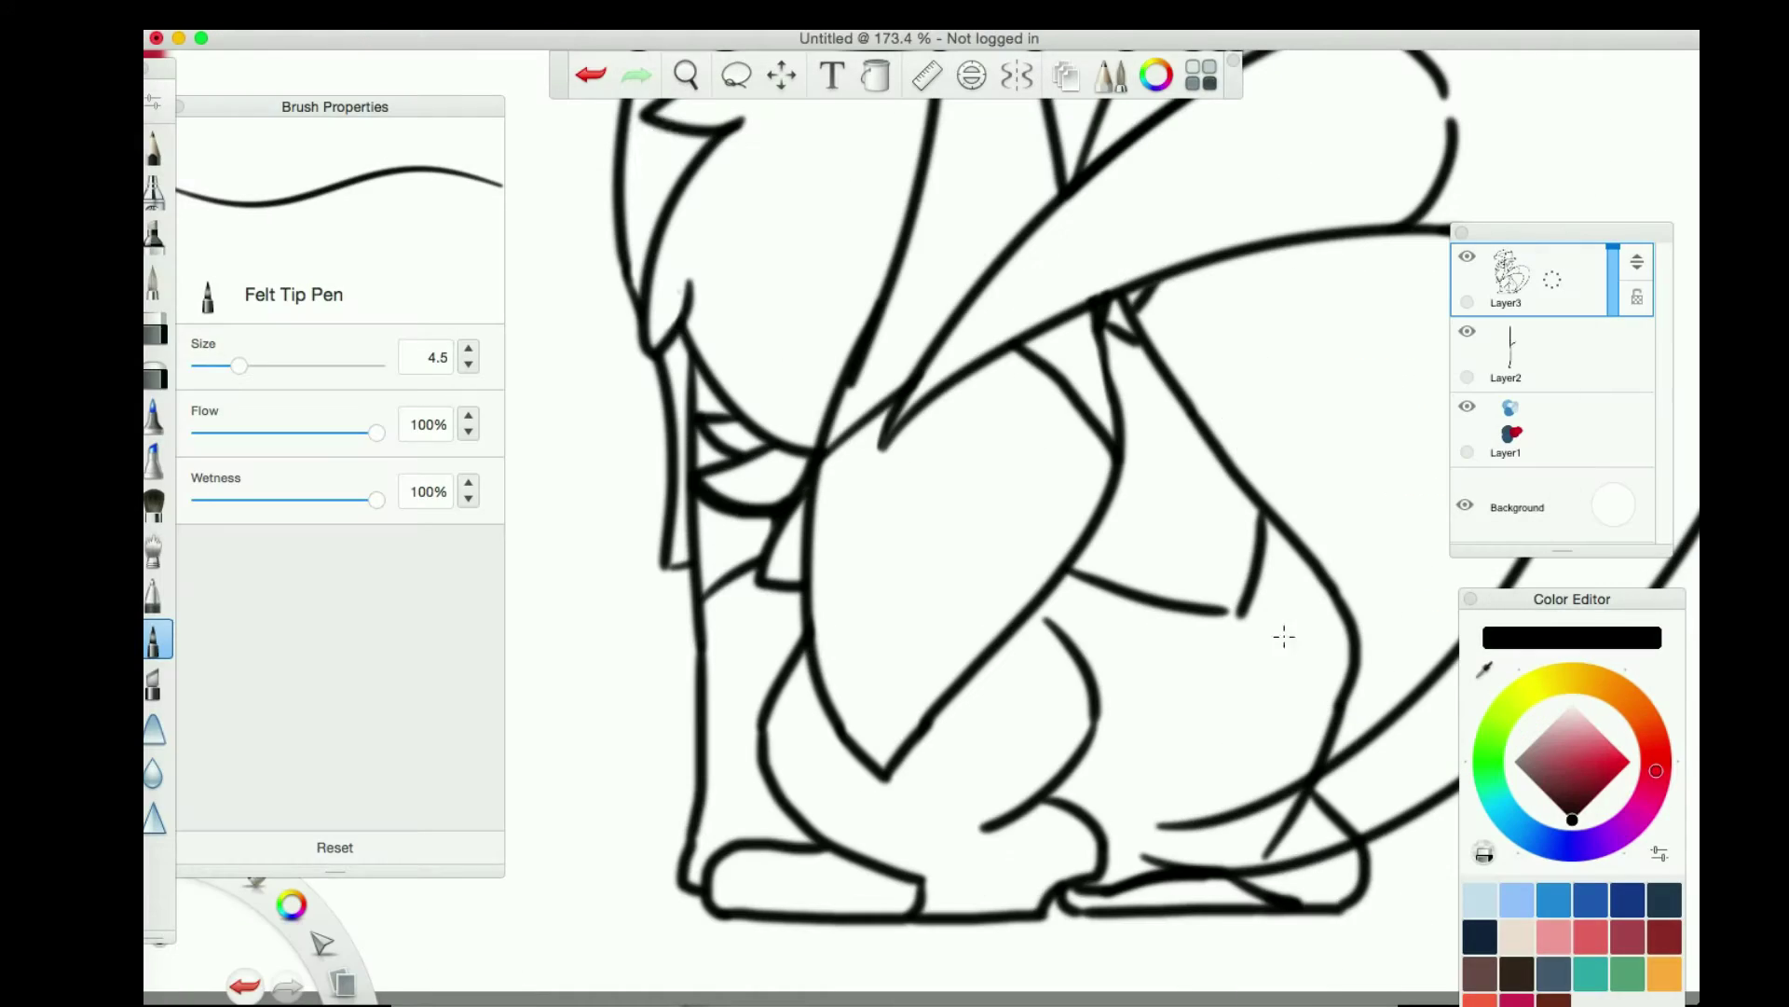
pyautogui.press('space')
pyautogui.moveTo(811, 303)
pyautogui.mouseDown()
pyautogui.moveTo(774, 300)
pyautogui.moveTo(818, 567)
pyautogui.mouseUp()
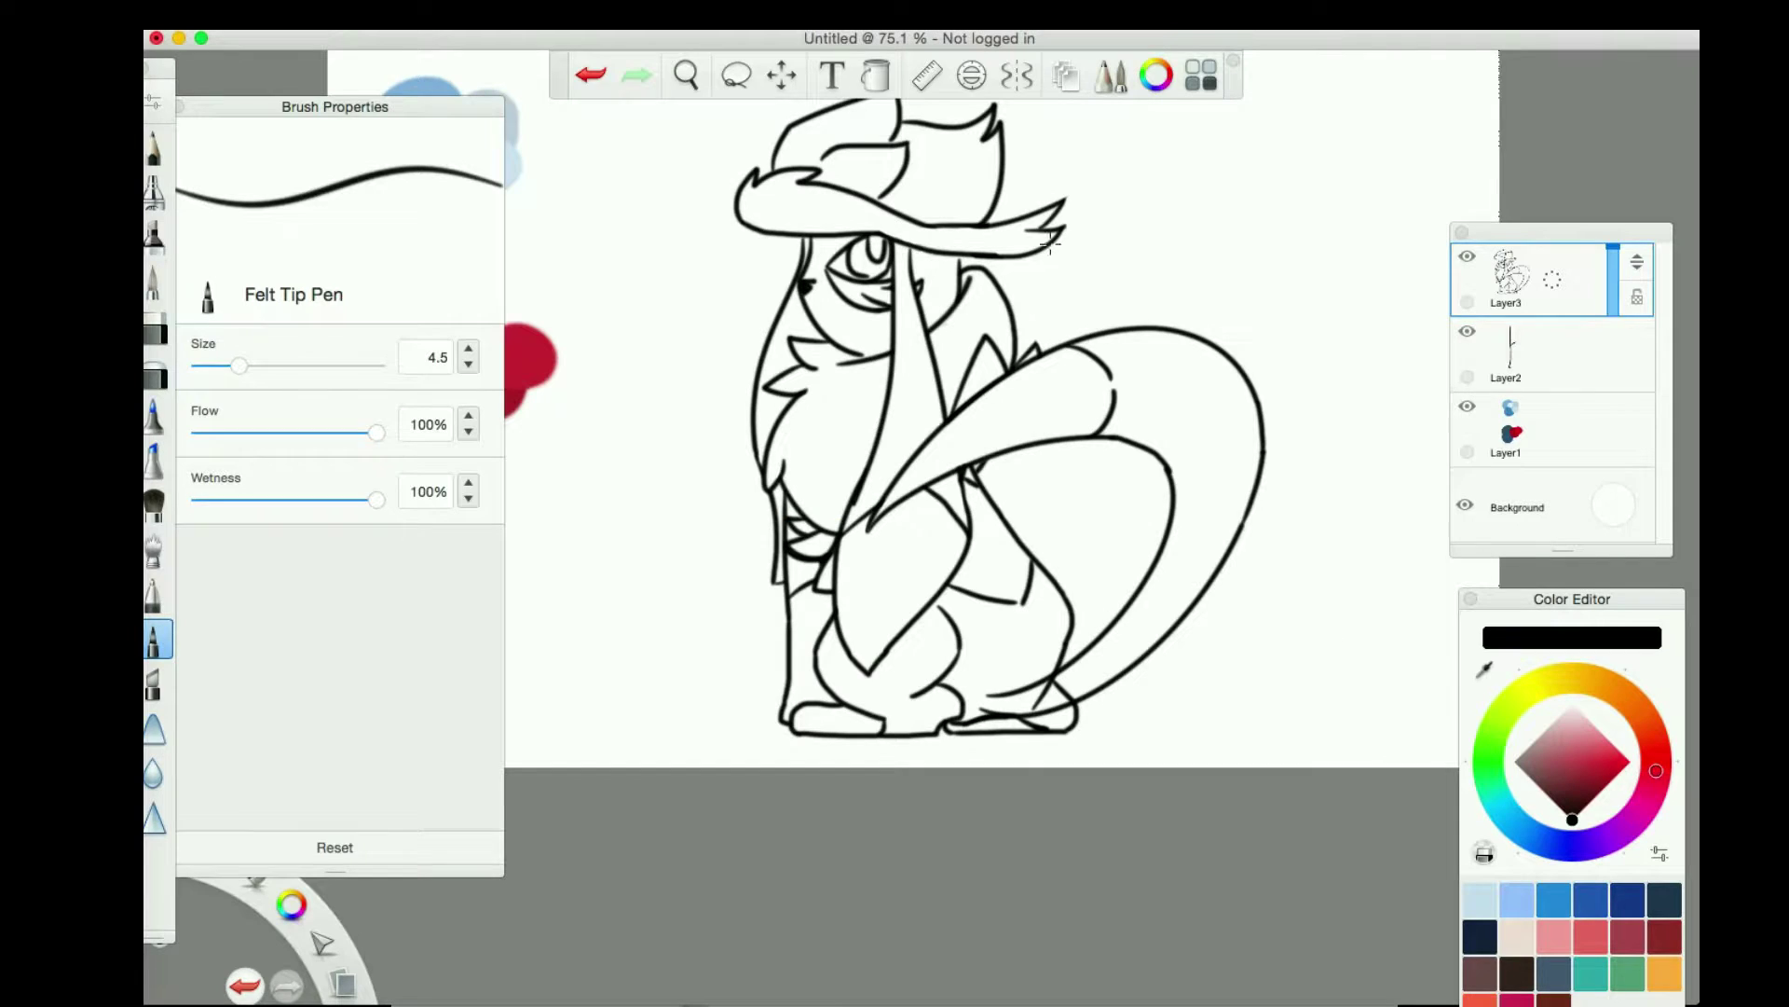
pyautogui.click(782, 75)
pyautogui.moveTo(815, 239)
pyautogui.mouseDown()
pyautogui.moveTo(848, 522)
pyautogui.moveTo(831, 375)
pyautogui.mouseUp()
pyautogui.press('e')
pyautogui.press('space')
pyautogui.moveTo(893, 591); pyautogui.dragTo(851, 472)
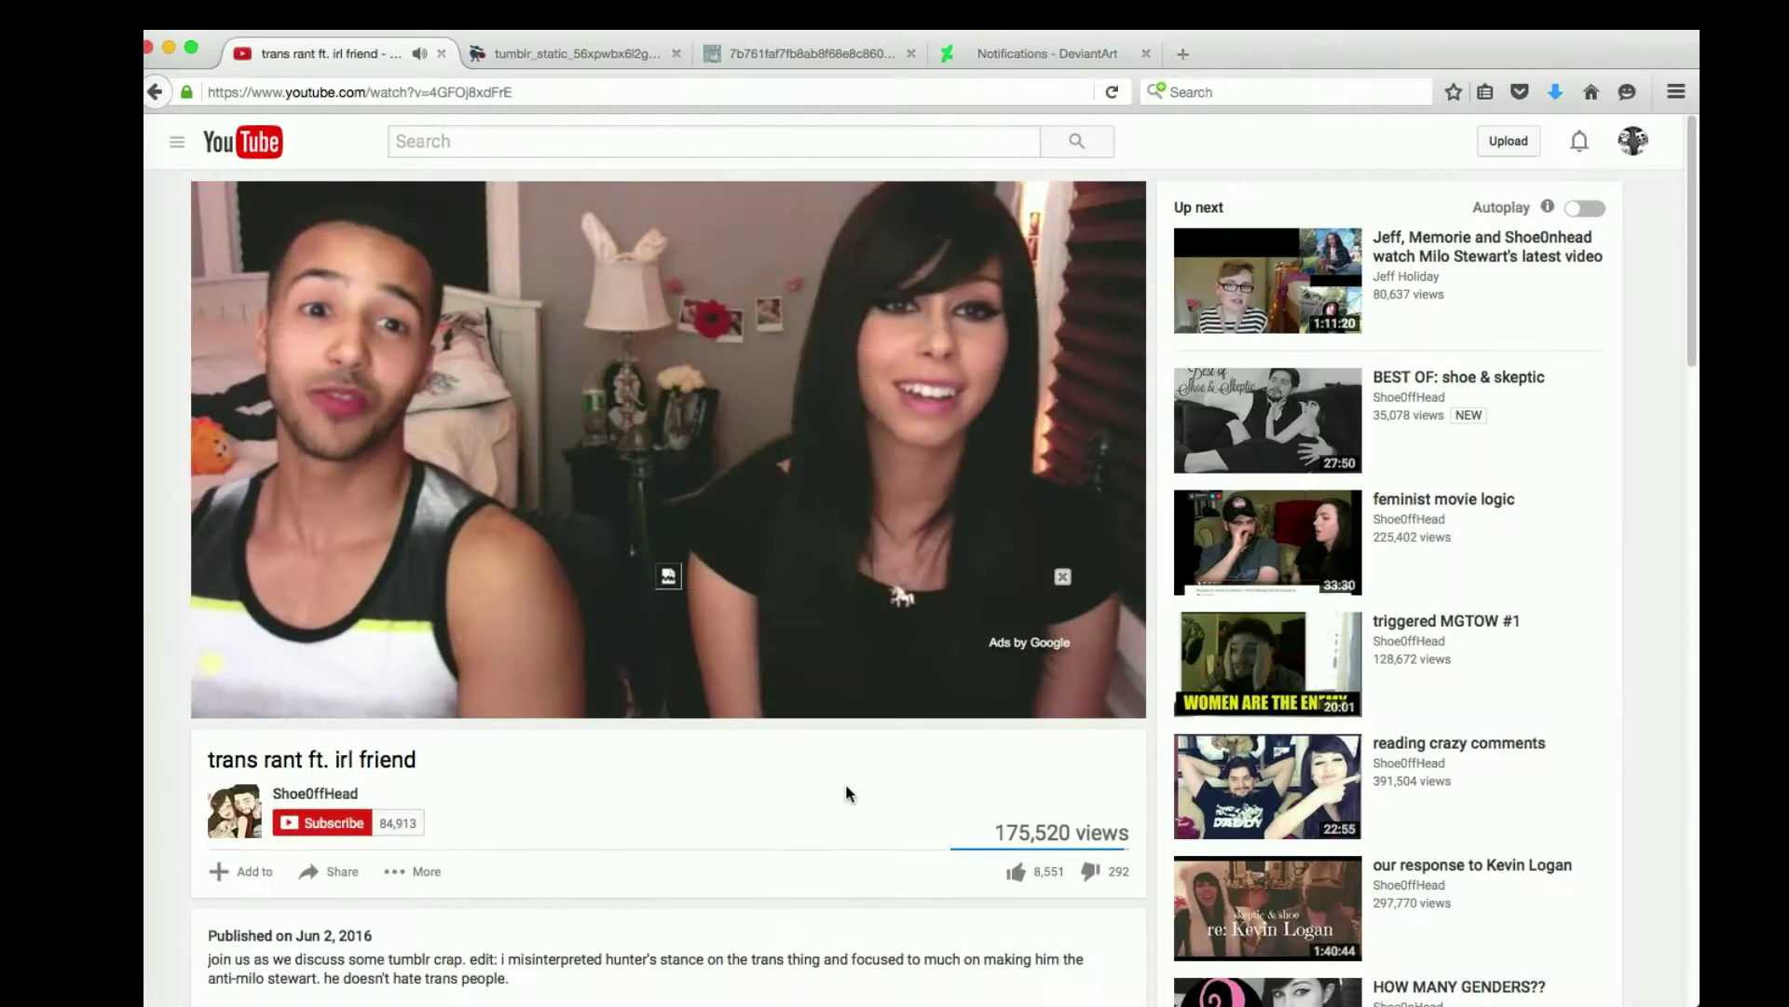
pyautogui.click(613, 58)
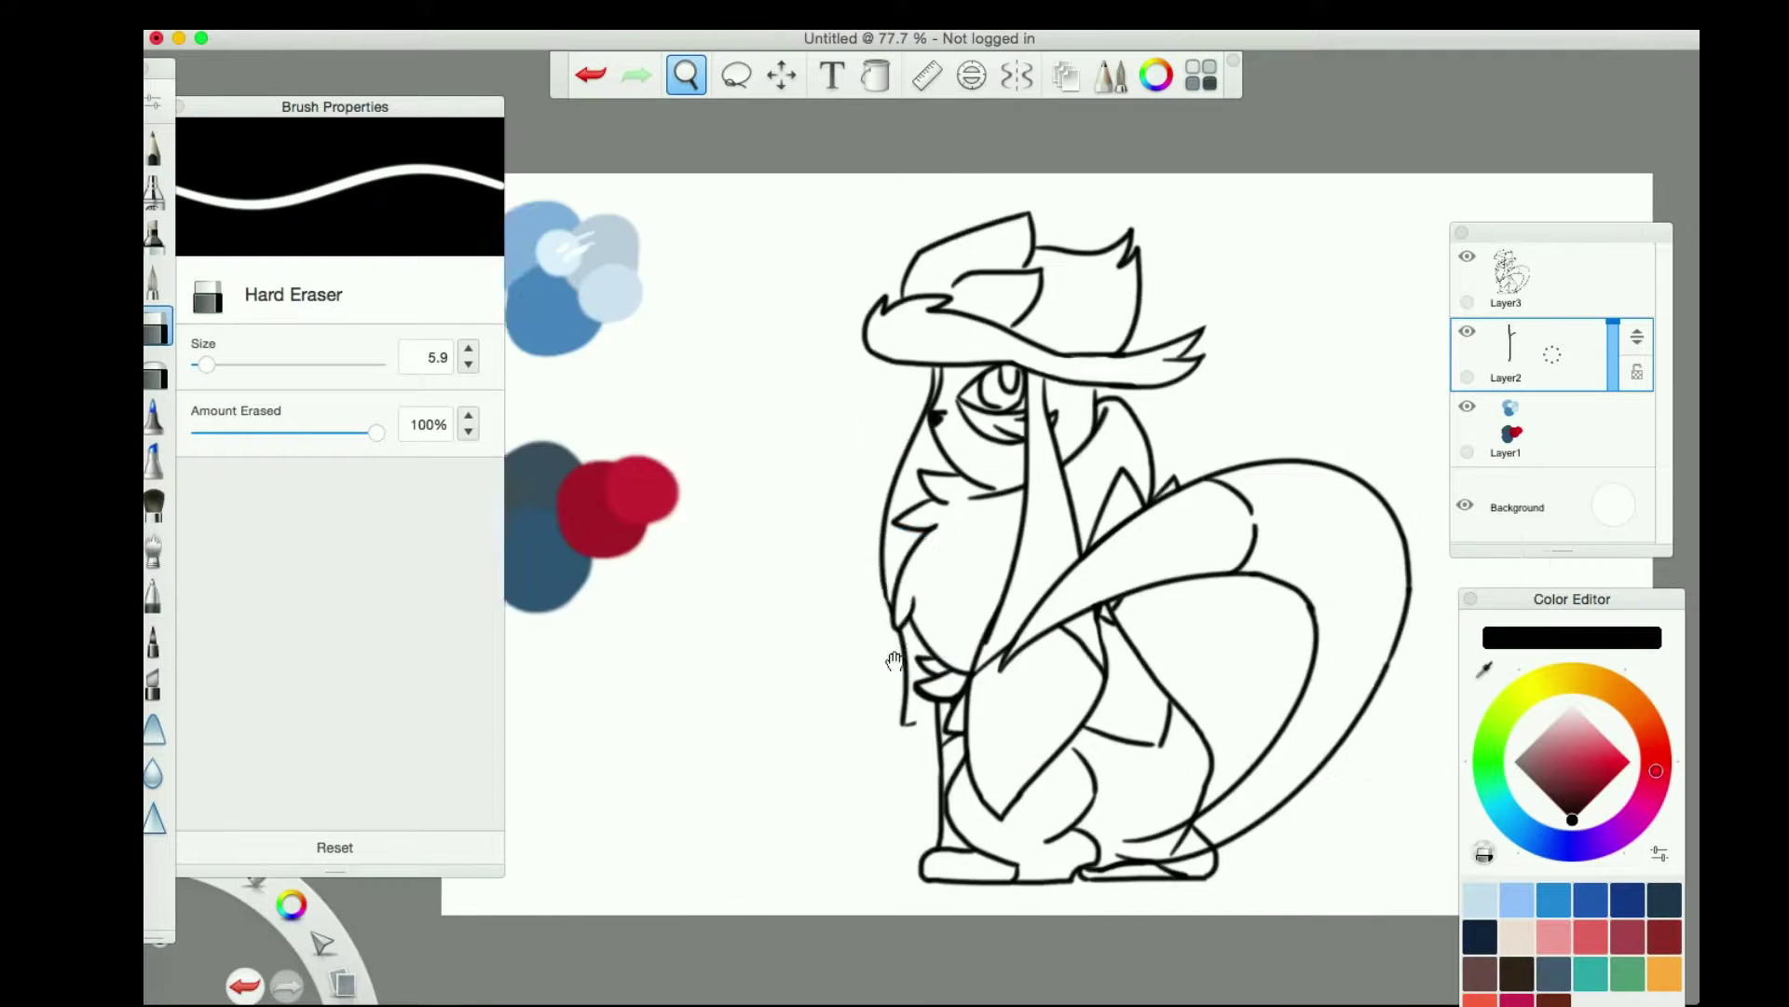
# Sample the dark slate palette swatch and paint the hat brim with the Paintbrush at size 20.1 and 100% opacity
pyautogui.moveTo(895, 661); pyautogui.dragTo(1011, 651)
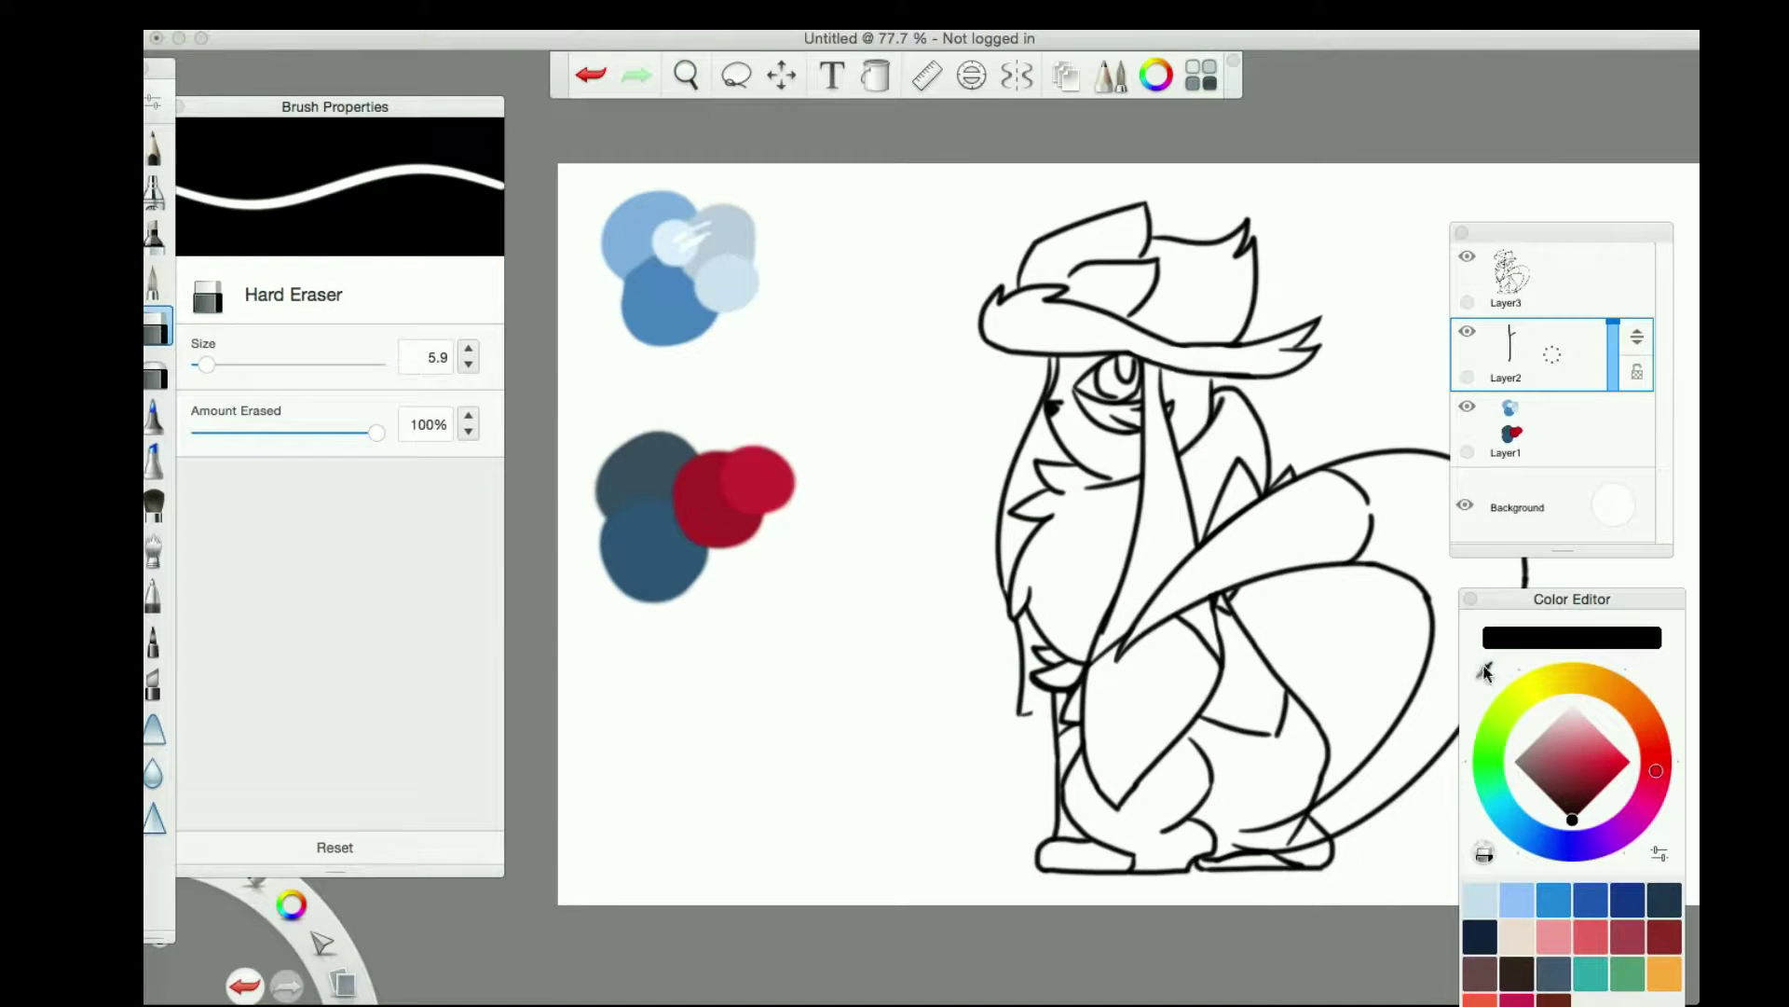
pyautogui.click(644, 482)
pyautogui.click(686, 75)
pyautogui.moveTo(958, 559); pyautogui.dragTo(939, 607)
pyautogui.scroll(5, 863, 395)
pyautogui.moveTo(690, 507)
pyautogui.mouseDown()
pyautogui.moveTo(801, 634)
pyautogui.moveTo(1220, 692)
pyautogui.mouseUp()
# Fill the rest of the brim, the hat's rear crown and the long hanging hair strands with dark slate on Layer3
pyautogui.press('space')
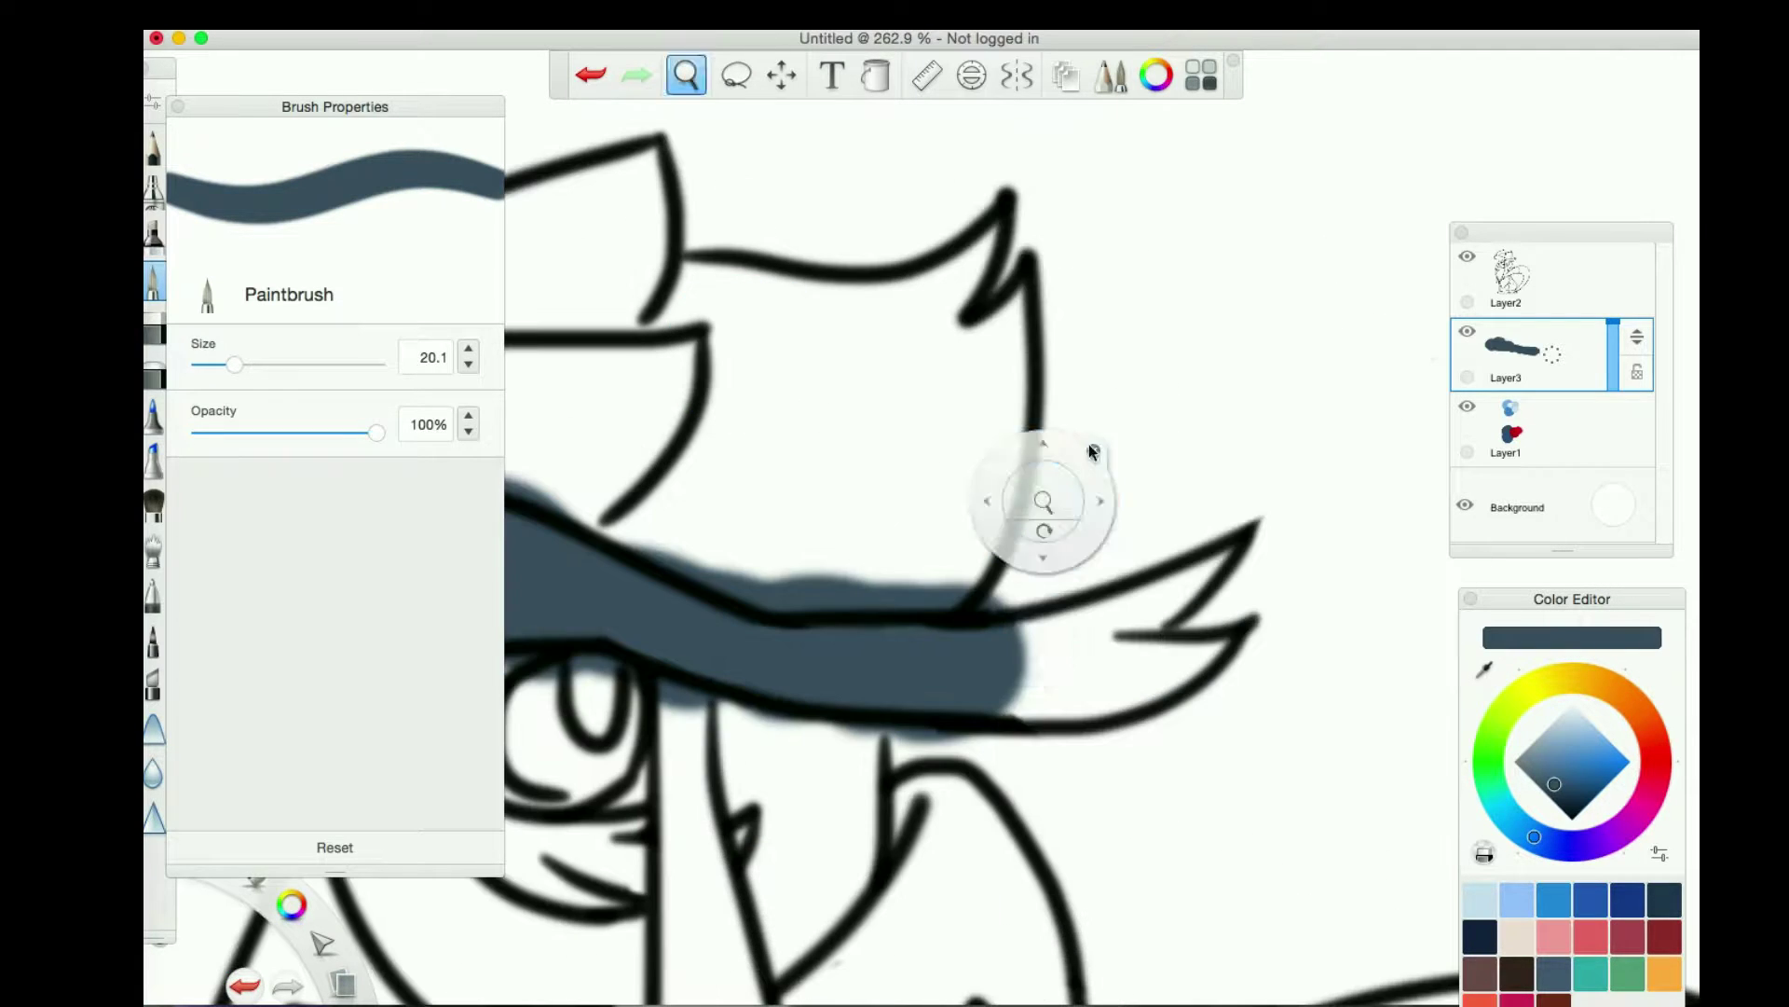
pyautogui.moveTo(1089, 444); pyautogui.dragTo(1212, 653)
pyautogui.moveTo(839, 280)
pyautogui.mouseDown()
pyautogui.moveTo(1026, 484)
pyautogui.moveTo(1057, 415)
pyautogui.moveTo(969, 65)
pyautogui.mouseUp()
pyautogui.moveTo(1128, 223)
pyautogui.mouseDown()
pyautogui.moveTo(1107, 871)
pyautogui.moveTo(1155, 932)
pyautogui.mouseUp()
pyautogui.moveTo(1212, 830)
pyautogui.mouseDown()
pyautogui.moveTo(1228, 296)
pyautogui.moveTo(1351, 519)
pyautogui.moveTo(1012, 438)
pyautogui.moveTo(904, 769)
pyautogui.moveTo(793, 743)
pyautogui.moveTo(838, 251)
pyautogui.mouseUp()
pyautogui.moveTo(839, 373)
pyautogui.mouseDown()
pyautogui.moveTo(820, 652)
pyautogui.moveTo(744, 599)
pyautogui.moveTo(764, 839)
pyautogui.mouseUp()
# Erase the slate overflow around the eye, face and hat brim with the Hard Eraser at size 5.9
pyautogui.click(156, 328)
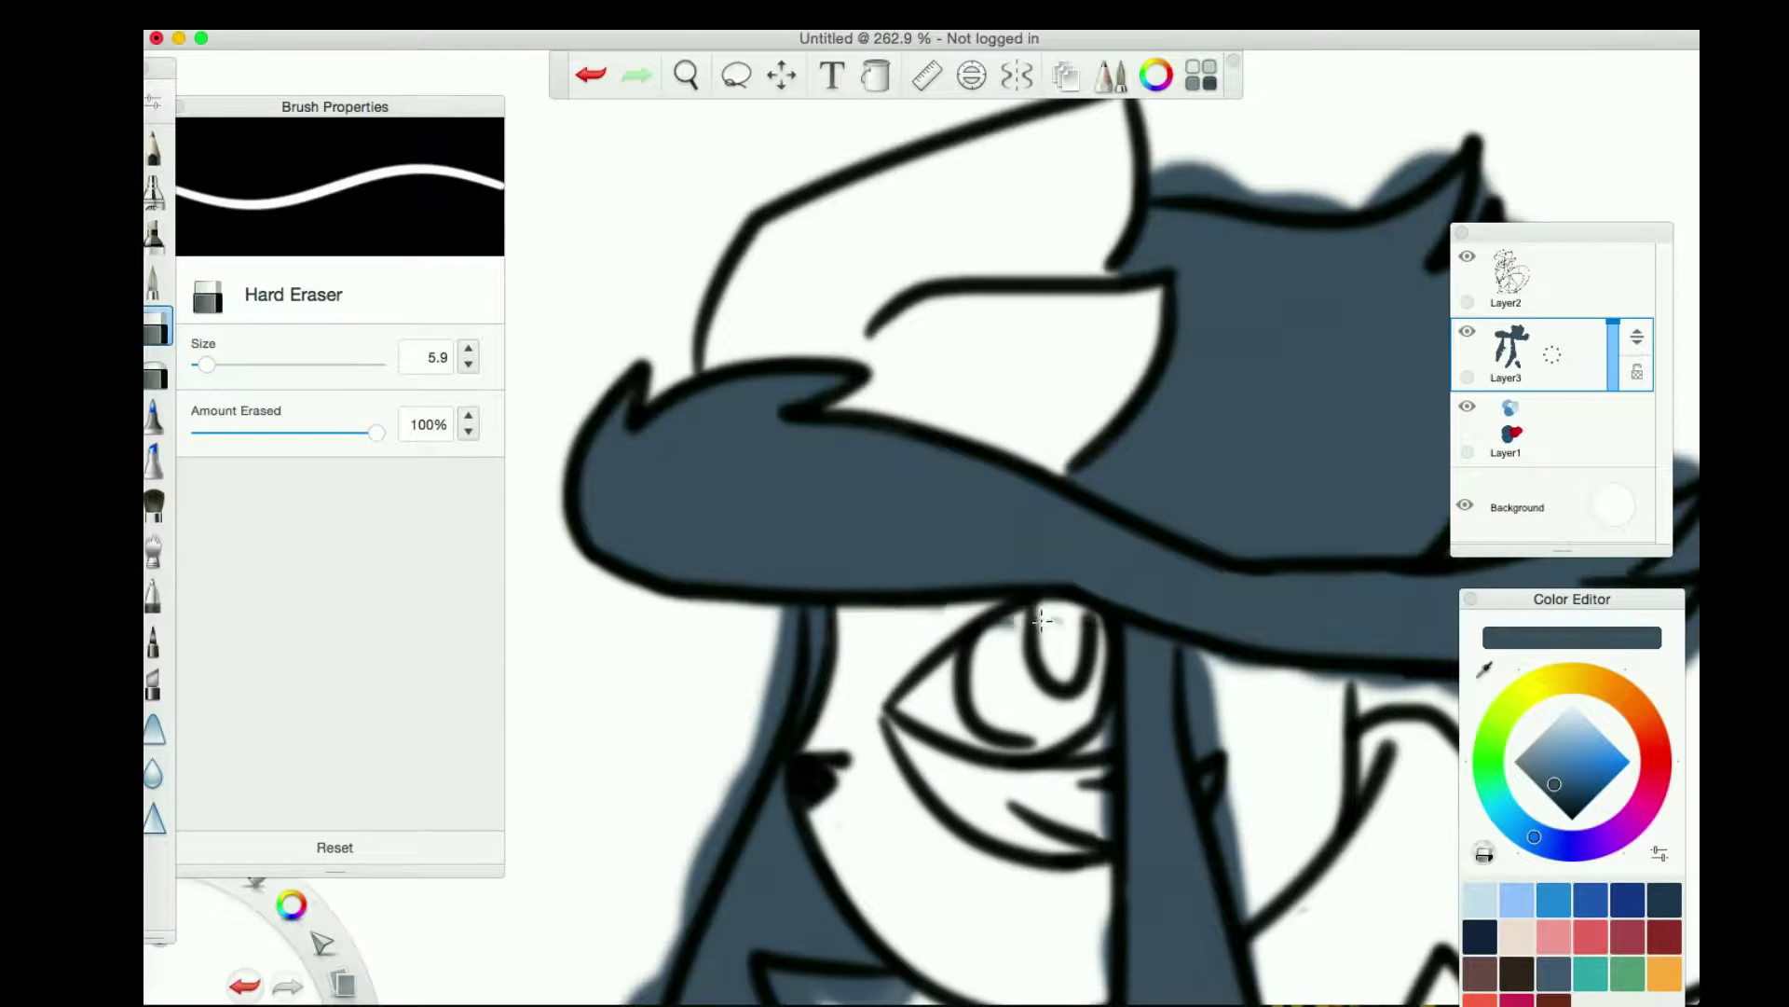
pyautogui.moveTo(991, 332); pyautogui.dragTo(609, 126)
pyautogui.moveTo(839, 624)
pyautogui.mouseDown()
pyautogui.moveTo(820, 476)
pyautogui.moveTo(848, 746)
pyautogui.mouseUp()
pyautogui.hotkey('ctrl', 'z')
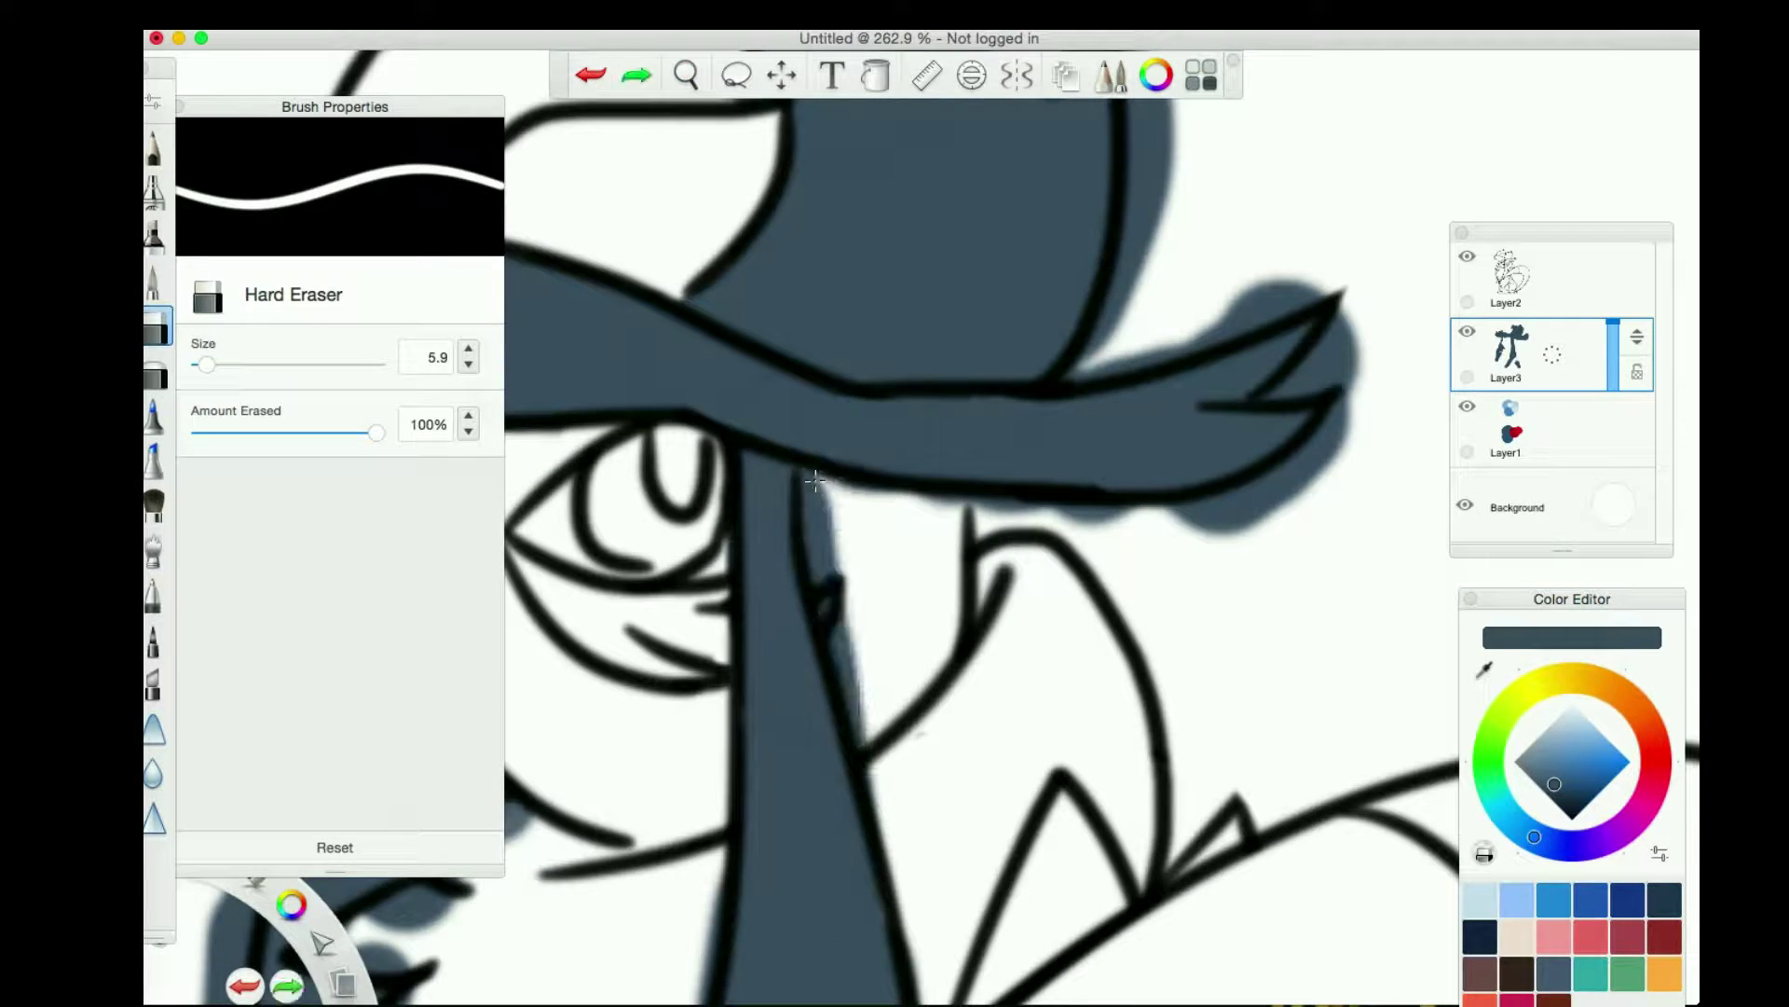
pyautogui.moveTo(815, 479); pyautogui.dragTo(893, 517)
pyautogui.moveTo(1126, 519)
pyautogui.mouseDown()
pyautogui.moveTo(984, 622)
pyautogui.moveTo(859, 591)
pyautogui.moveTo(699, 600)
pyautogui.moveTo(1205, 374)
pyautogui.moveTo(1162, 399)
pyautogui.moveTo(1090, 556)
pyautogui.moveTo(863, 495)
pyautogui.moveTo(644, 283)
pyautogui.moveTo(931, 519)
pyautogui.moveTo(888, 687)
pyautogui.moveTo(987, 547)
pyautogui.moveTo(1016, 466)
pyautogui.mouseUp()
pyautogui.scroll(-5, 826, 173)
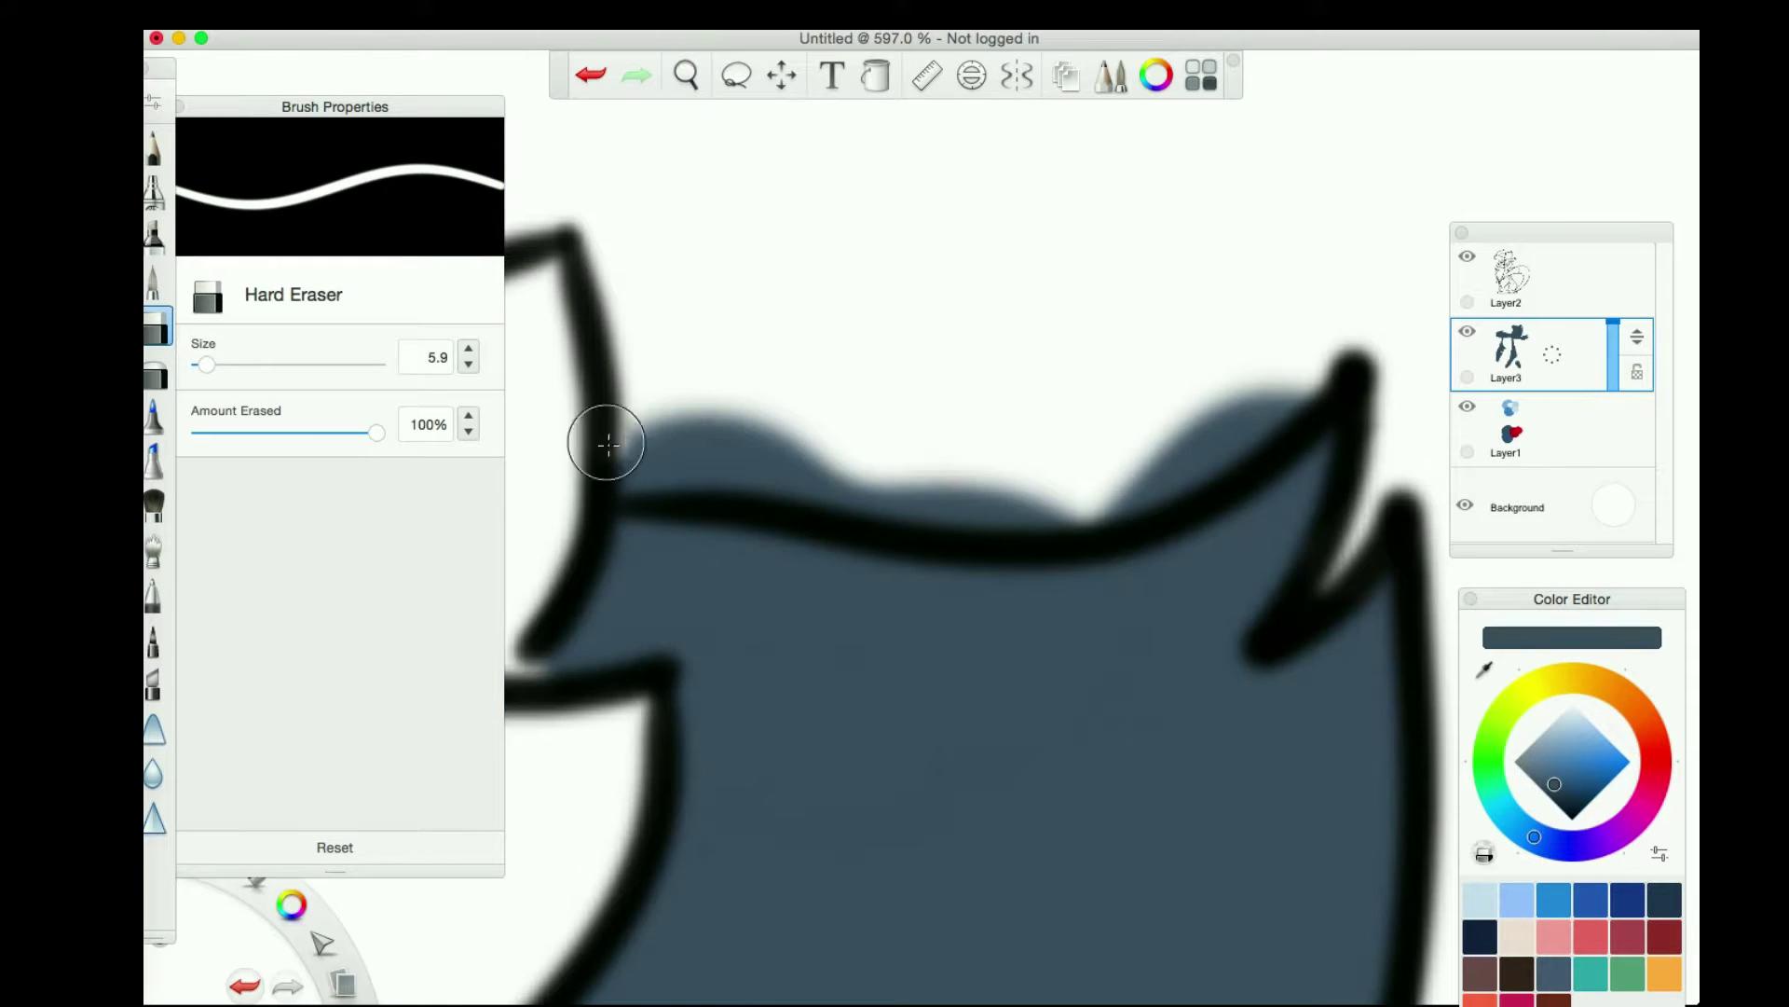
# Erase the slate overflow along the upper edge and sides of the hat crown
pyautogui.moveTo(567, 411); pyautogui.dragTo(1154, 487)
pyautogui.press('space')
pyautogui.moveTo(771, 239)
pyautogui.mouseDown()
pyautogui.moveTo(678, 562)
pyautogui.moveTo(1138, 600)
pyautogui.moveTo(914, 627)
pyautogui.mouseUp()
pyautogui.scroll(3, 879, 307)
pyautogui.moveTo(867, 353)
pyautogui.mouseDown()
pyautogui.moveTo(759, 597)
pyautogui.moveTo(634, 1002)
pyautogui.mouseUp()
pyautogui.press('space')
# Erase the slate overflow around the chest fur spikes and the front hair strand
pyautogui.moveTo(919, 519); pyautogui.dragTo(839, 279)
pyautogui.moveTo(689, 279); pyautogui.dragTo(688, 1002)
pyautogui.moveTo(688, 1001); pyautogui.dragTo(634, 560)
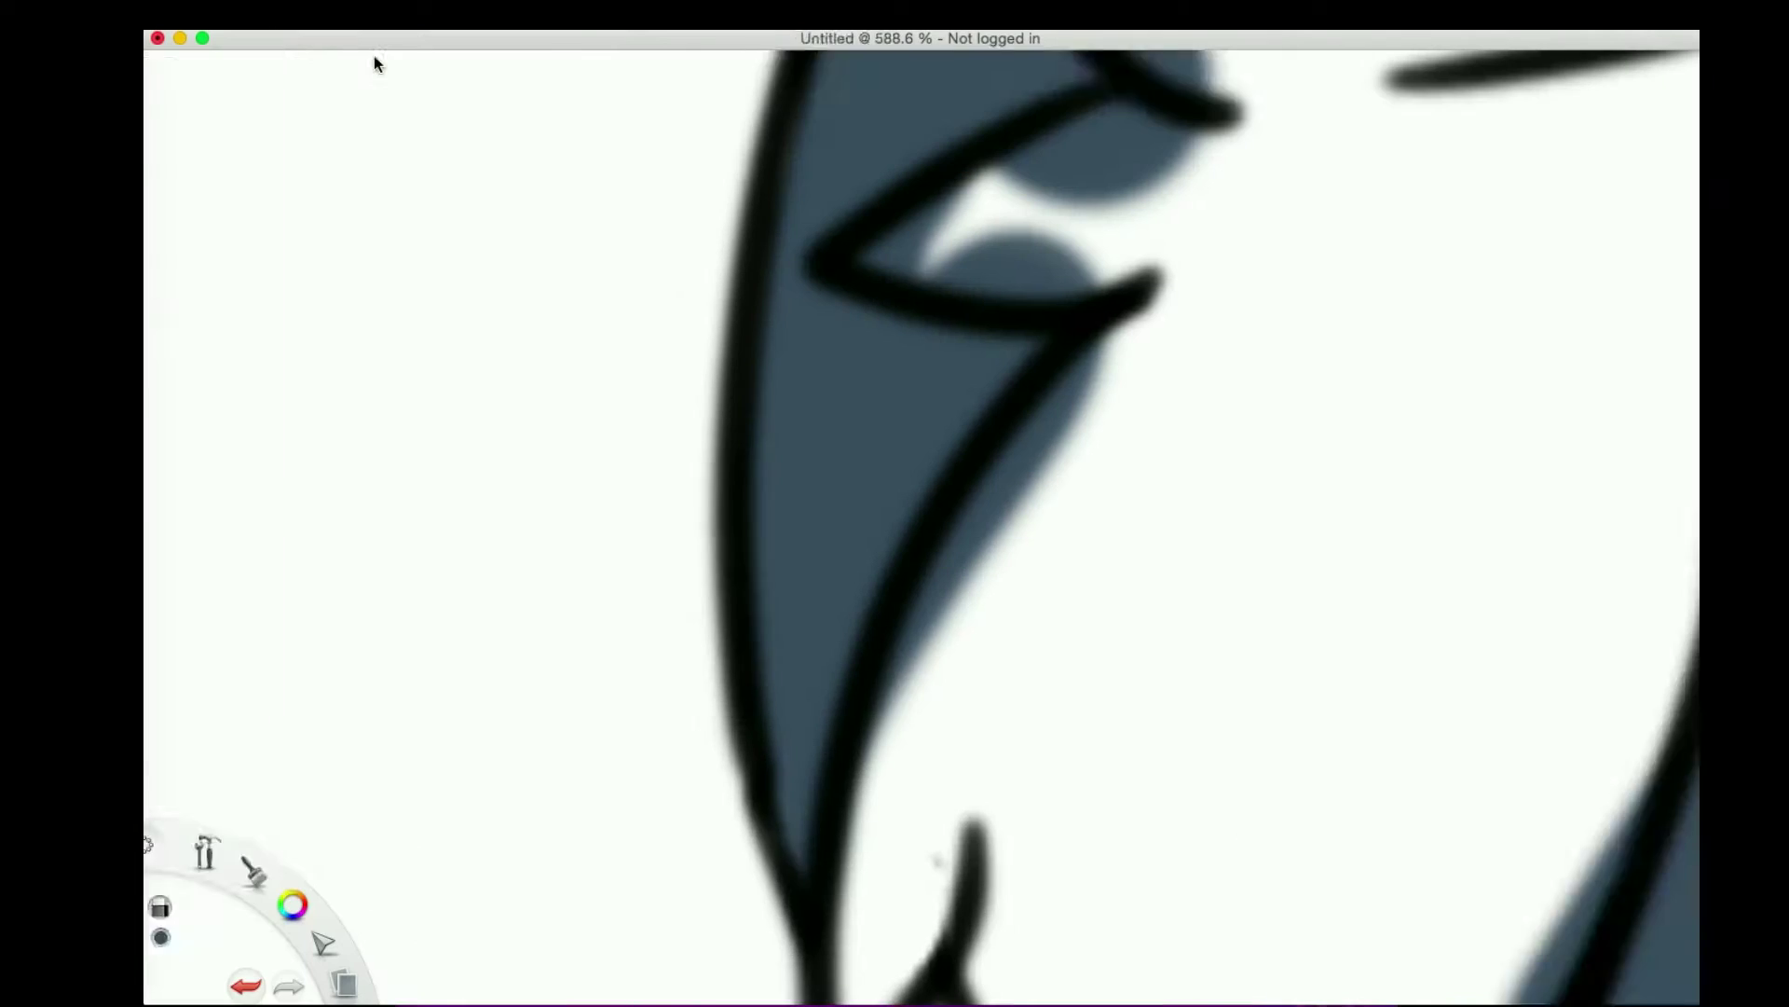
pyautogui.press('Tab')
pyautogui.moveTo(1100, 671)
pyautogui.mouseDown()
pyautogui.moveTo(1046, 428)
pyautogui.moveTo(957, 205)
pyautogui.moveTo(899, 842)
pyautogui.mouseUp()
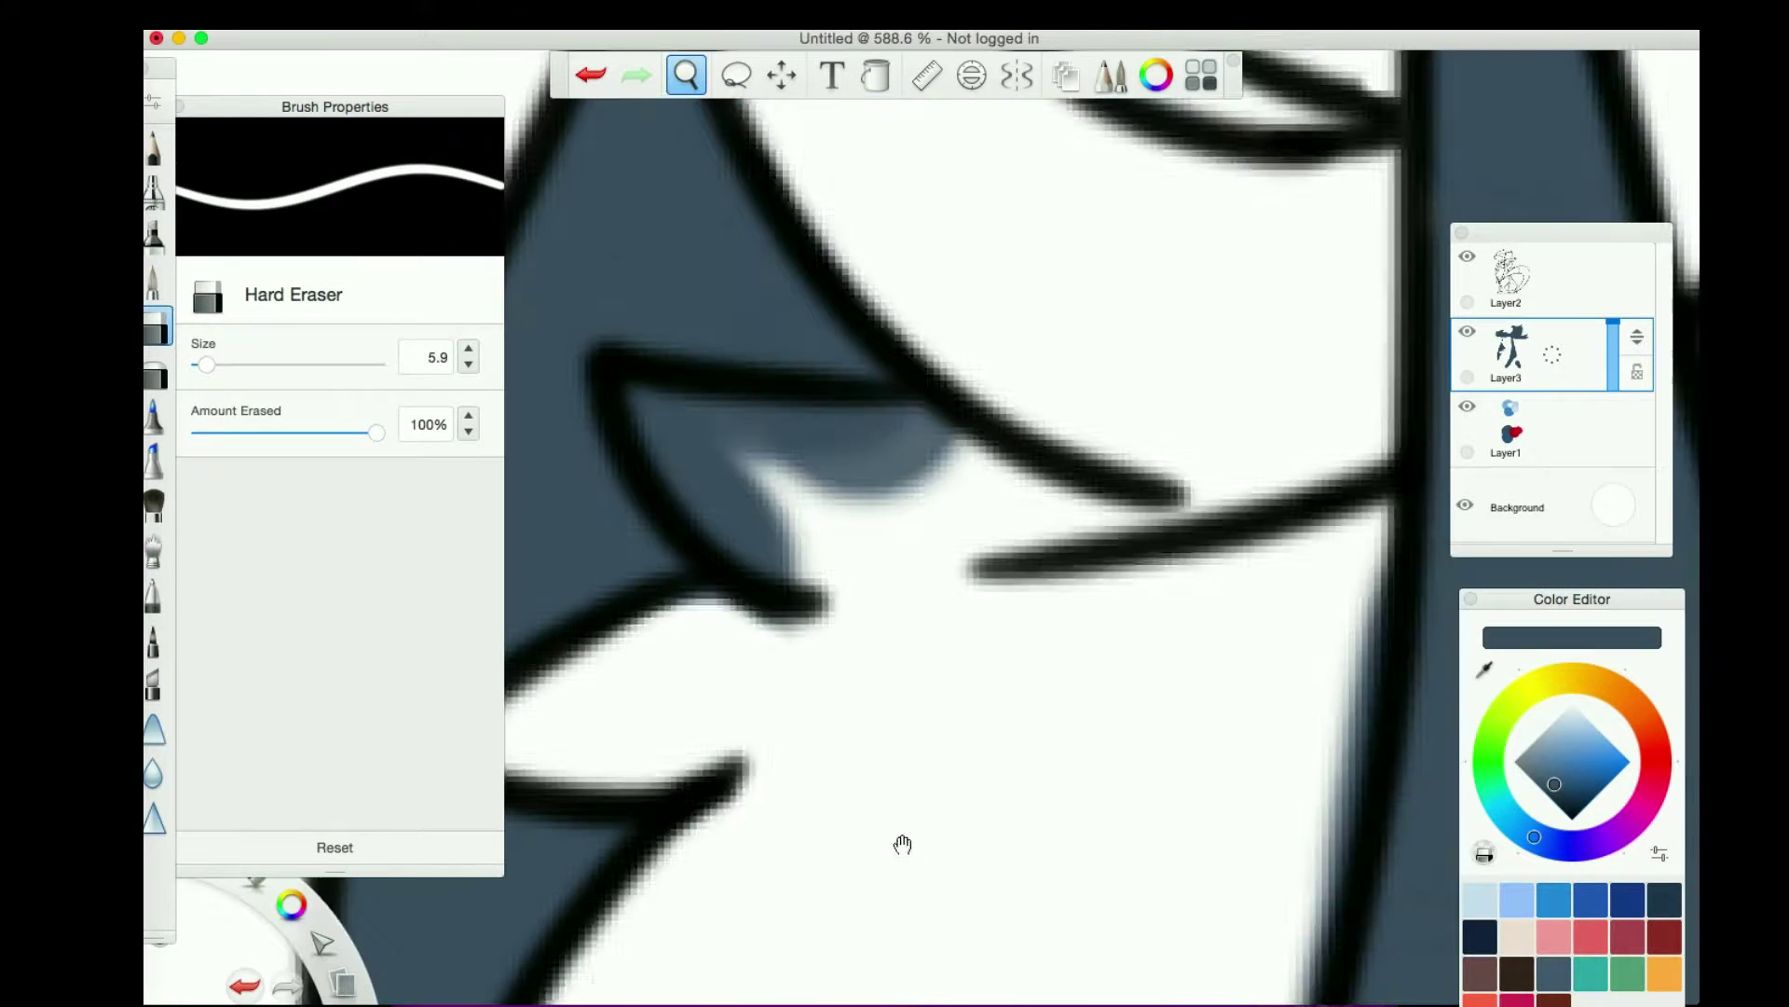
pyautogui.moveTo(767, 611)
pyautogui.mouseDown()
pyautogui.moveTo(671, 439)
pyautogui.moveTo(604, 390)
pyautogui.moveTo(886, 466)
pyautogui.moveTo(680, 643)
pyautogui.mouseUp()
pyautogui.press('super+z')
pyautogui.press('space')
pyautogui.moveTo(732, 586)
pyautogui.mouseDown()
pyautogui.moveTo(781, 543)
pyautogui.moveTo(758, 819)
pyautogui.moveTo(962, 574)
pyautogui.mouseUp()
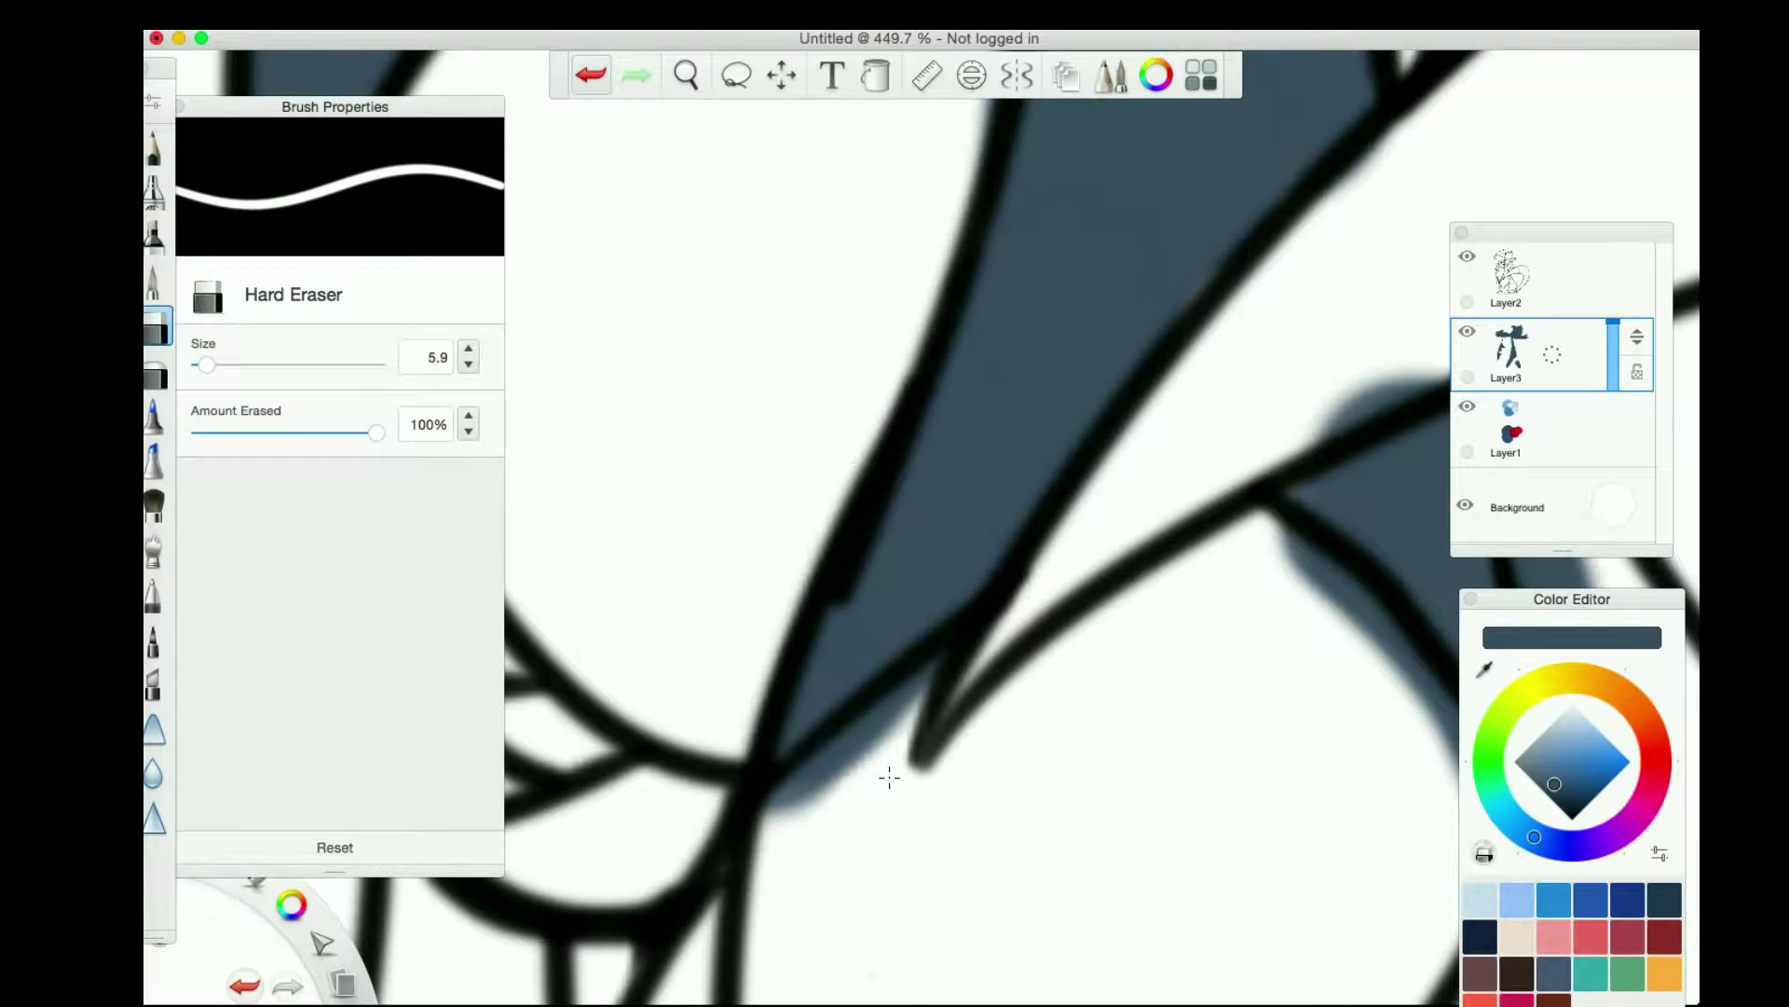
# Erase the slate overflow at the long hair strand's tip and around the small triangular patch on the back
pyautogui.moveTo(851, 731); pyautogui.dragTo(851, 659)
pyautogui.click(594, 77)
pyautogui.click(637, 77)
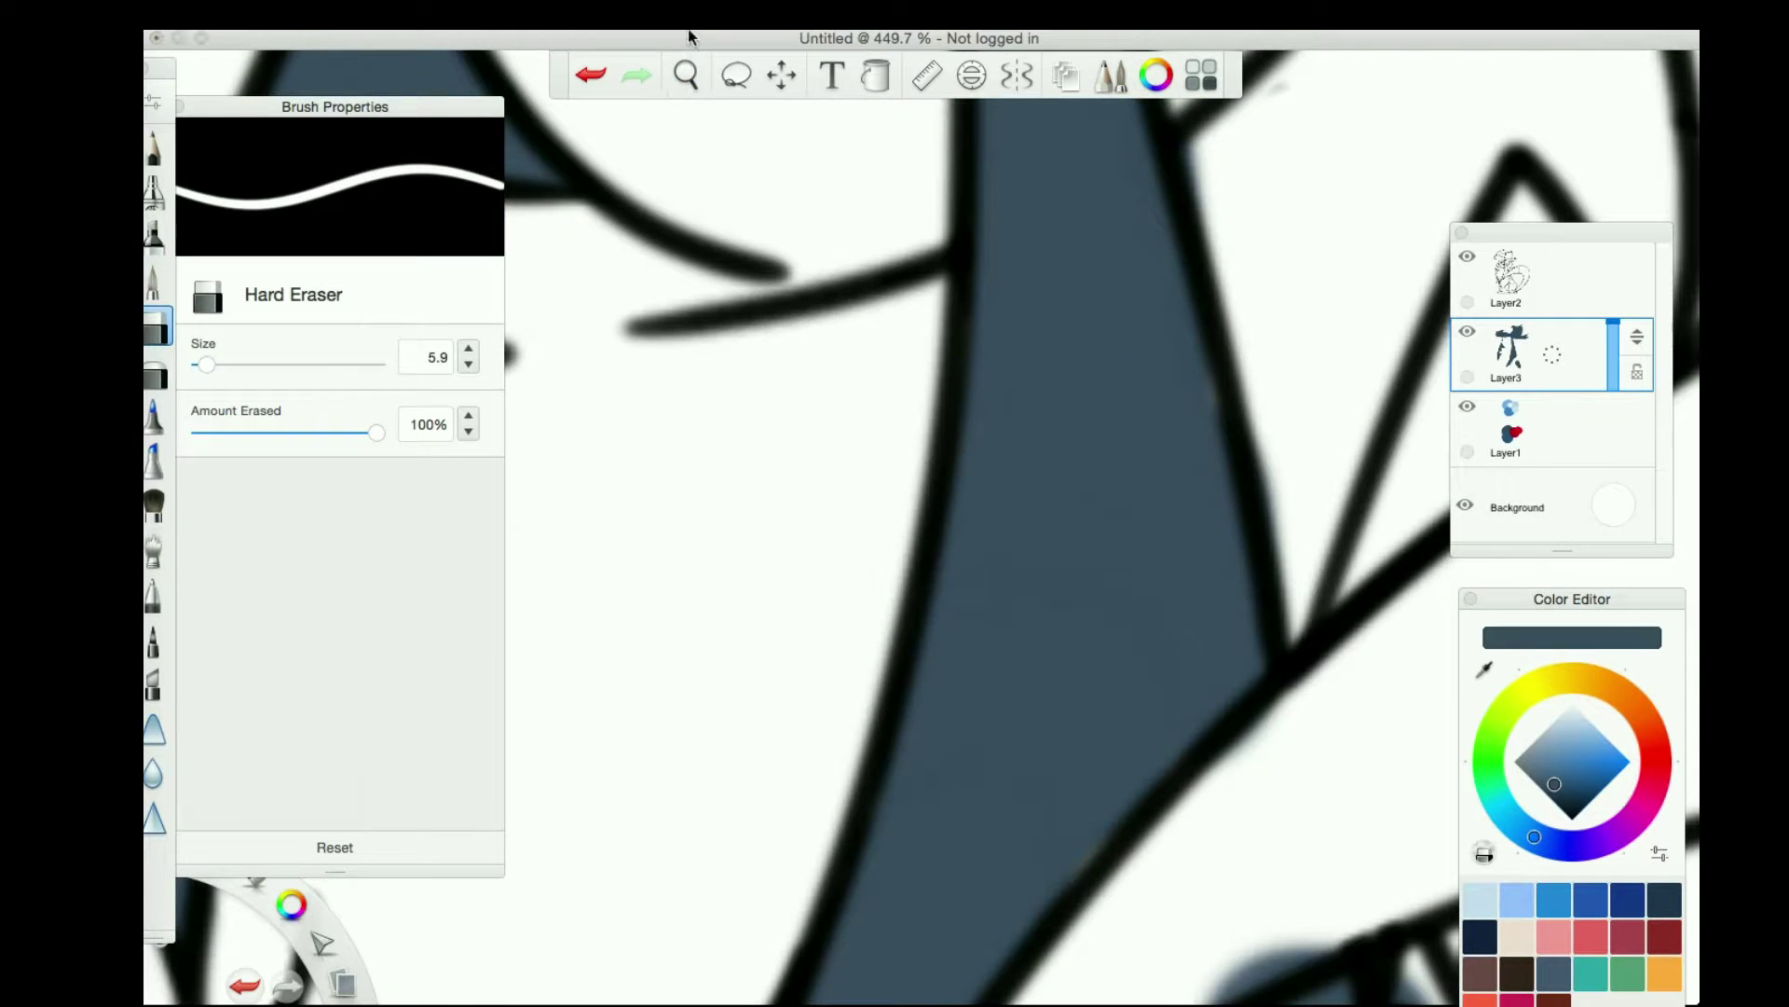
pyautogui.press('space')
pyautogui.moveTo(919, 372)
pyautogui.mouseDown()
pyautogui.moveTo(872, 275)
pyautogui.moveTo(871, 360)
pyautogui.mouseUp()
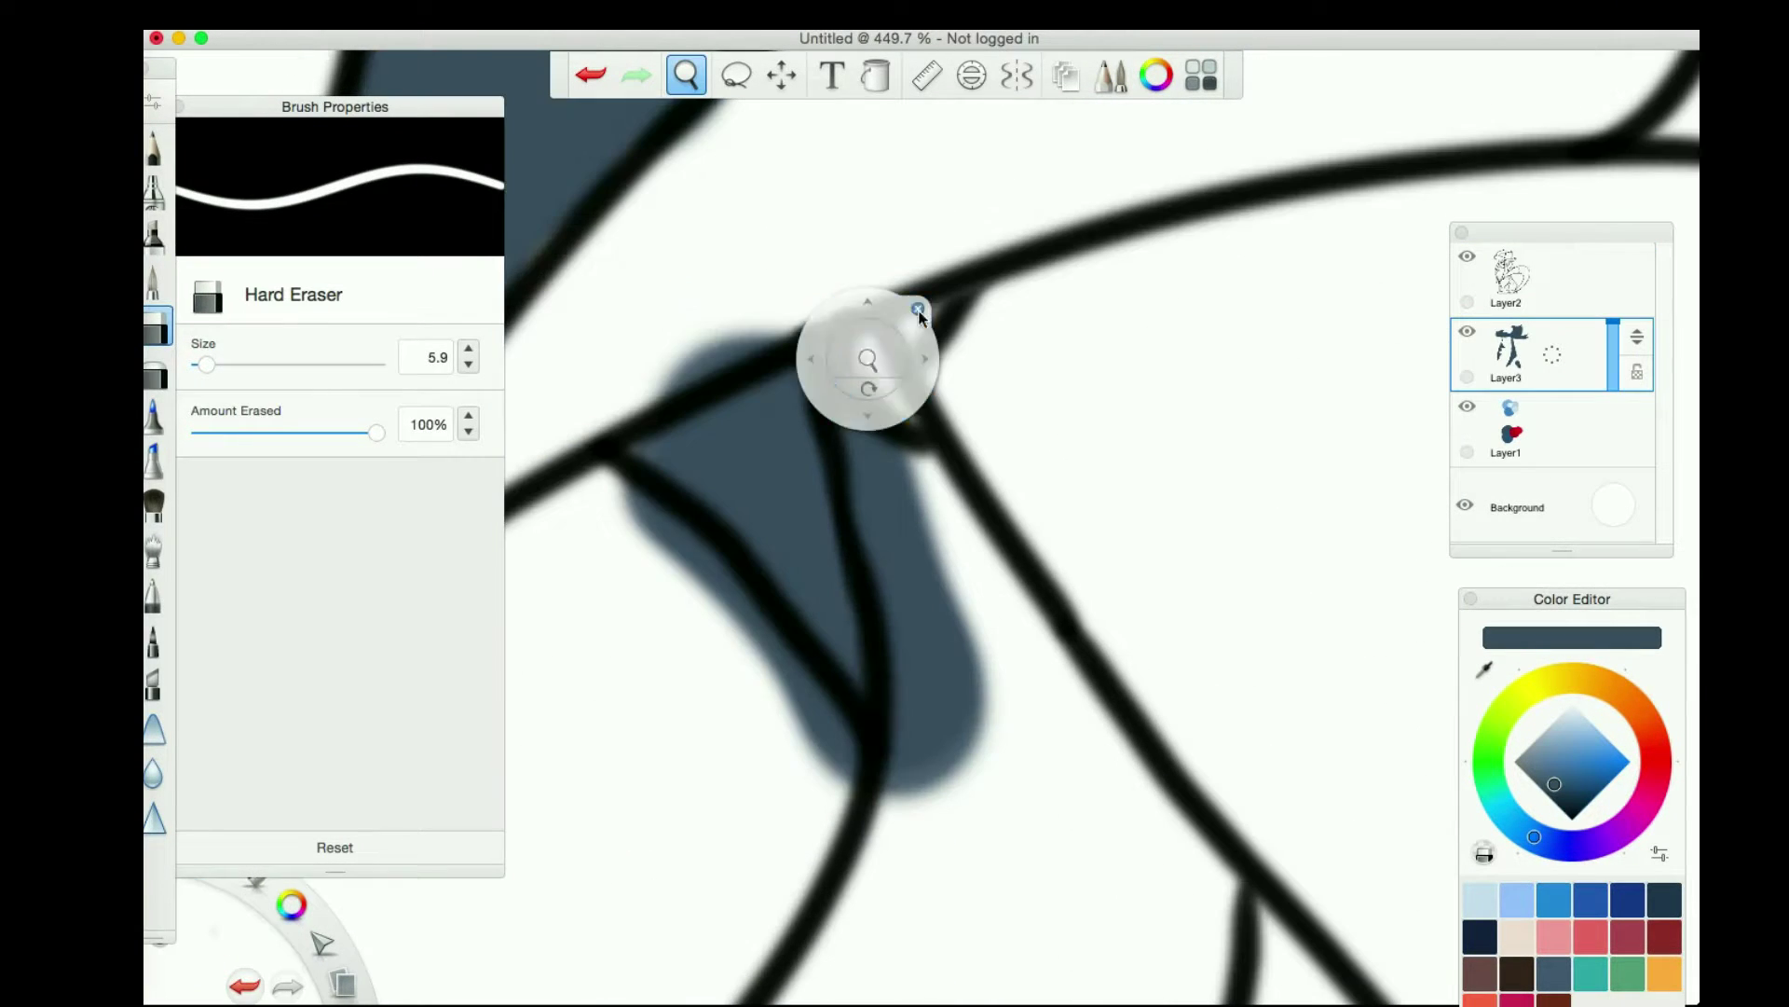
pyautogui.moveTo(618, 531)
pyautogui.mouseDown()
pyautogui.moveTo(951, 851)
pyautogui.moveTo(878, 420)
pyautogui.mouseUp()
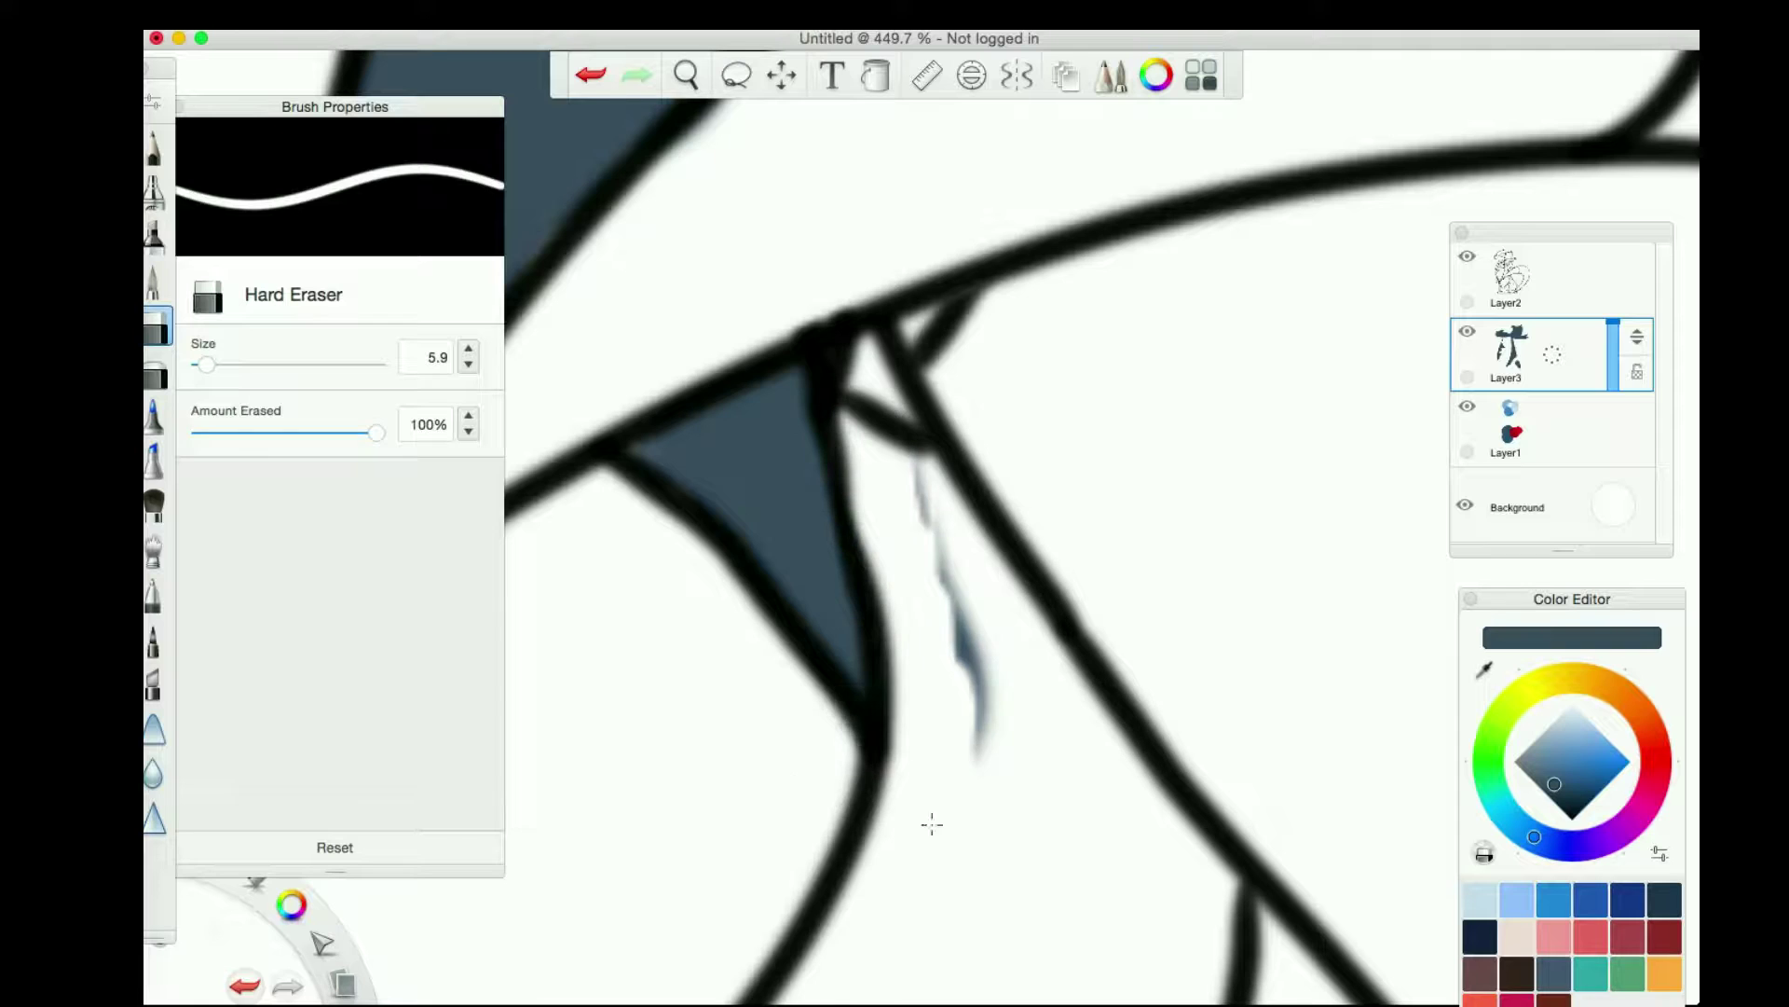
# Erase the leg outline that crosses through the tail base on the Layer2 line art
pyautogui.press('space')
pyautogui.scroll(-5, 851, 839)
pyautogui.scroll(-5, 1012, 654)
pyautogui.press('space')
pyautogui.scroll(10, 925, 546)
pyautogui.click(1538, 280)
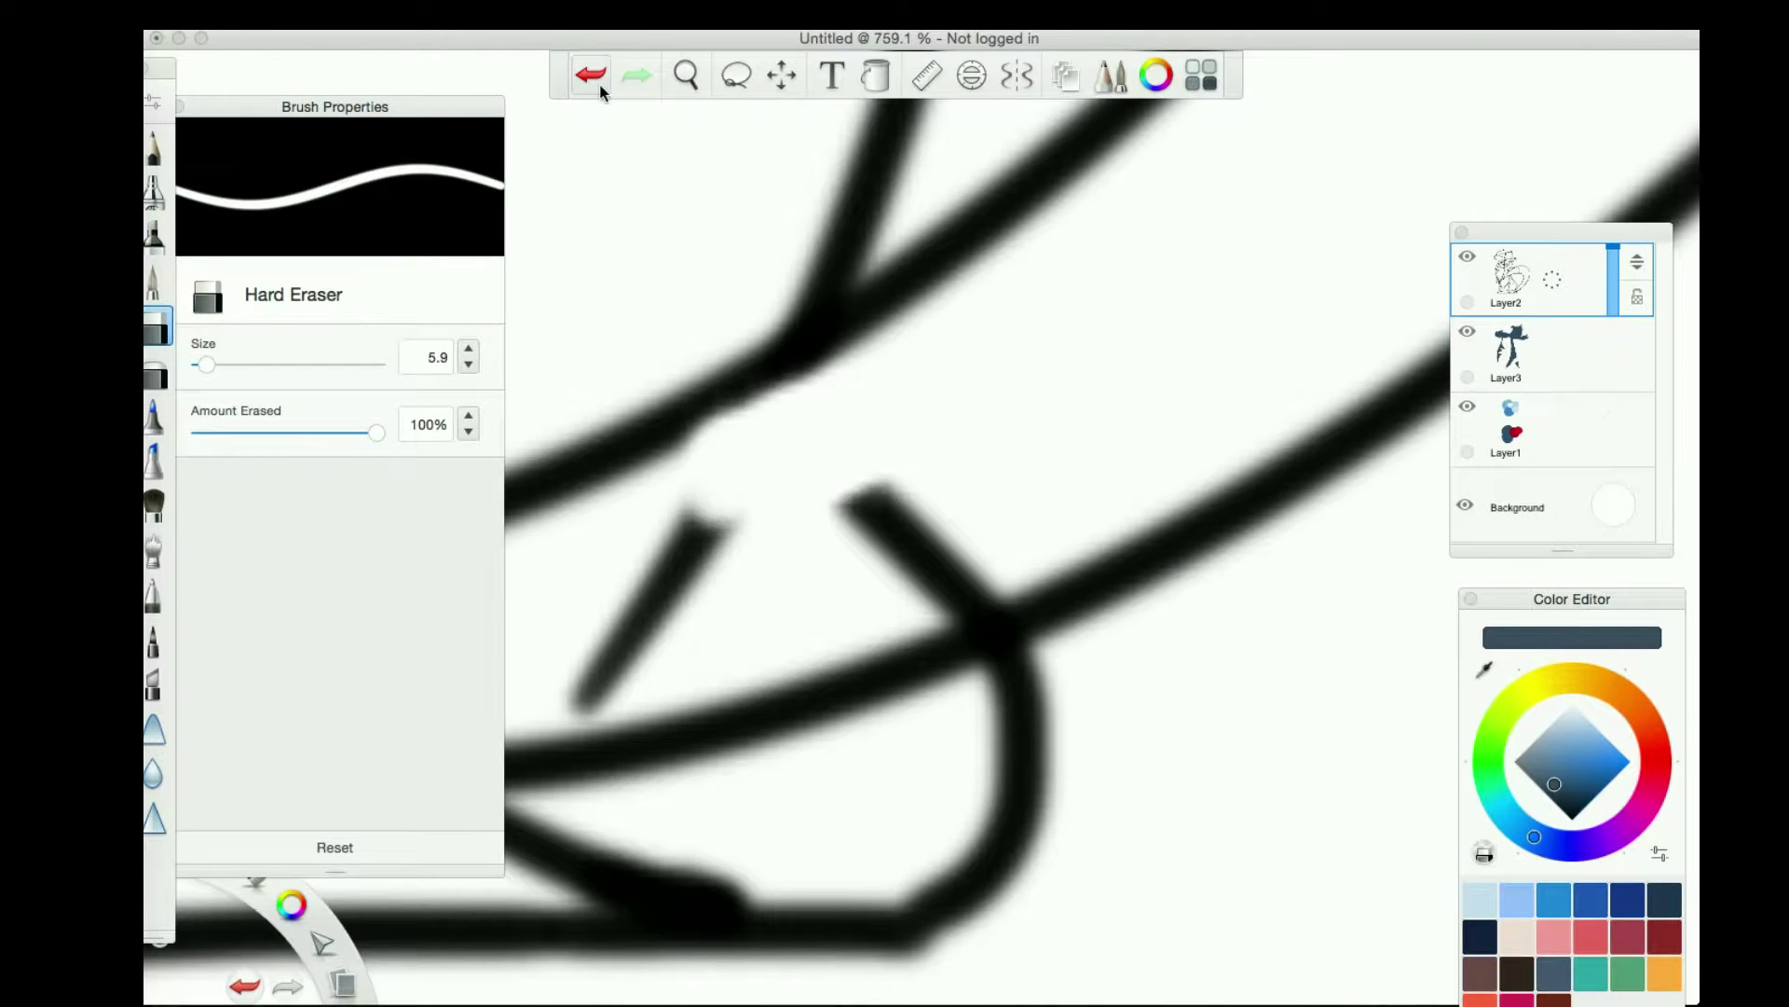
pyautogui.scroll(3, 799, 439)
pyautogui.press('space')
pyautogui.scroll(-10, 743, 476)
# Shade the front and lower edges of the hat crown on Layer3 with a darker slate blue, using the Paintbrush at size 7.2
pyautogui.press('space')
pyautogui.scroll(5, 862, 839)
pyautogui.scroll(-5, 982, 289)
pyautogui.scroll(3, 969, 354)
pyautogui.hscroll(-5, 949, 427)
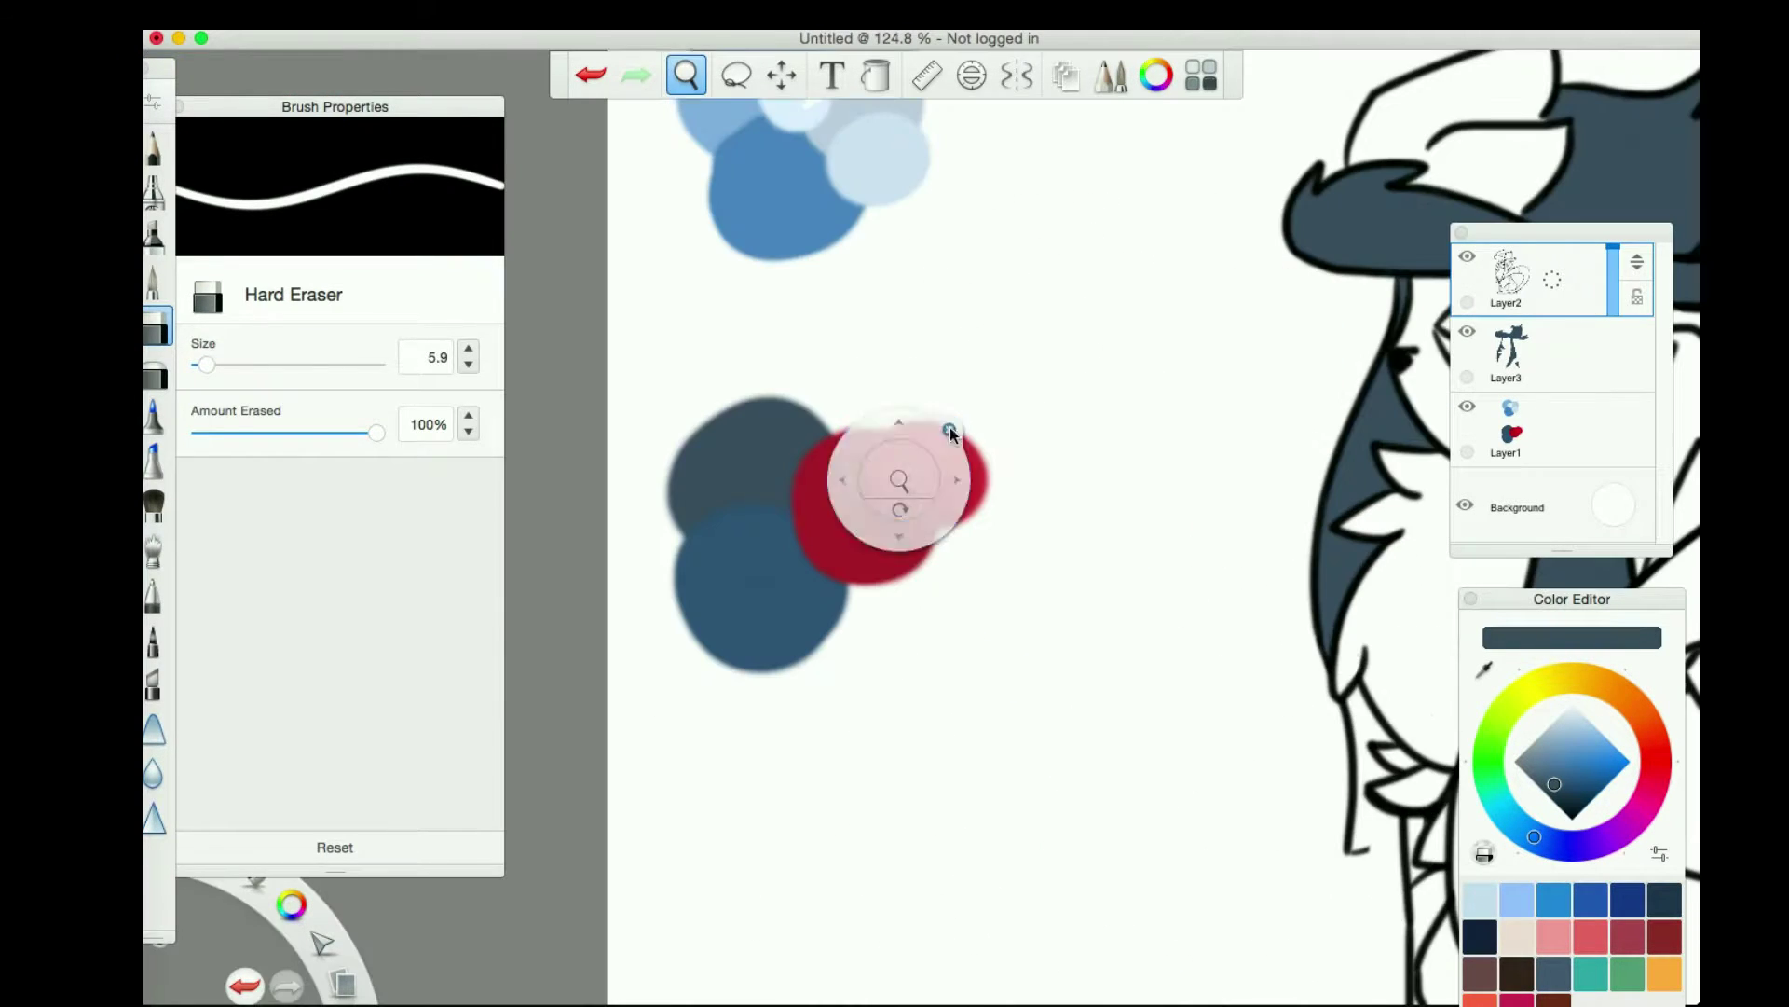
pyautogui.hscroll(10, 949, 410)
pyautogui.press('e')
pyautogui.scroll(5, 988, 382)
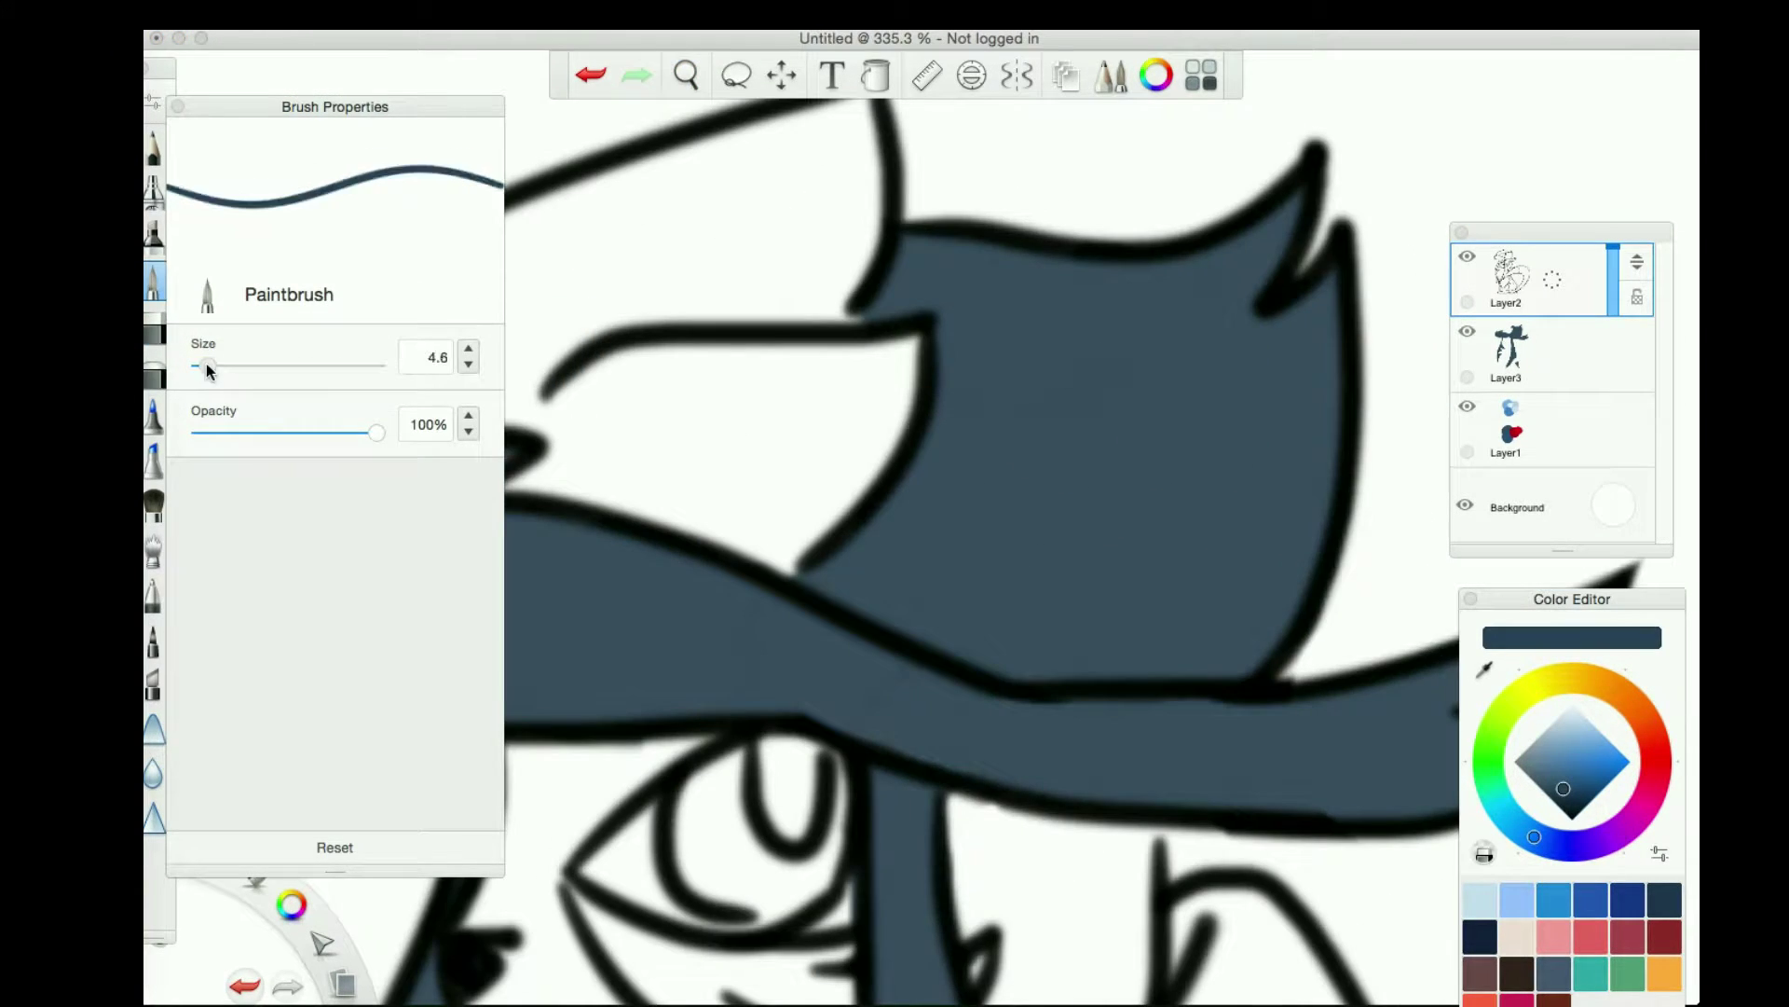
pyautogui.moveTo(895, 247); pyautogui.dragTo(936, 313)
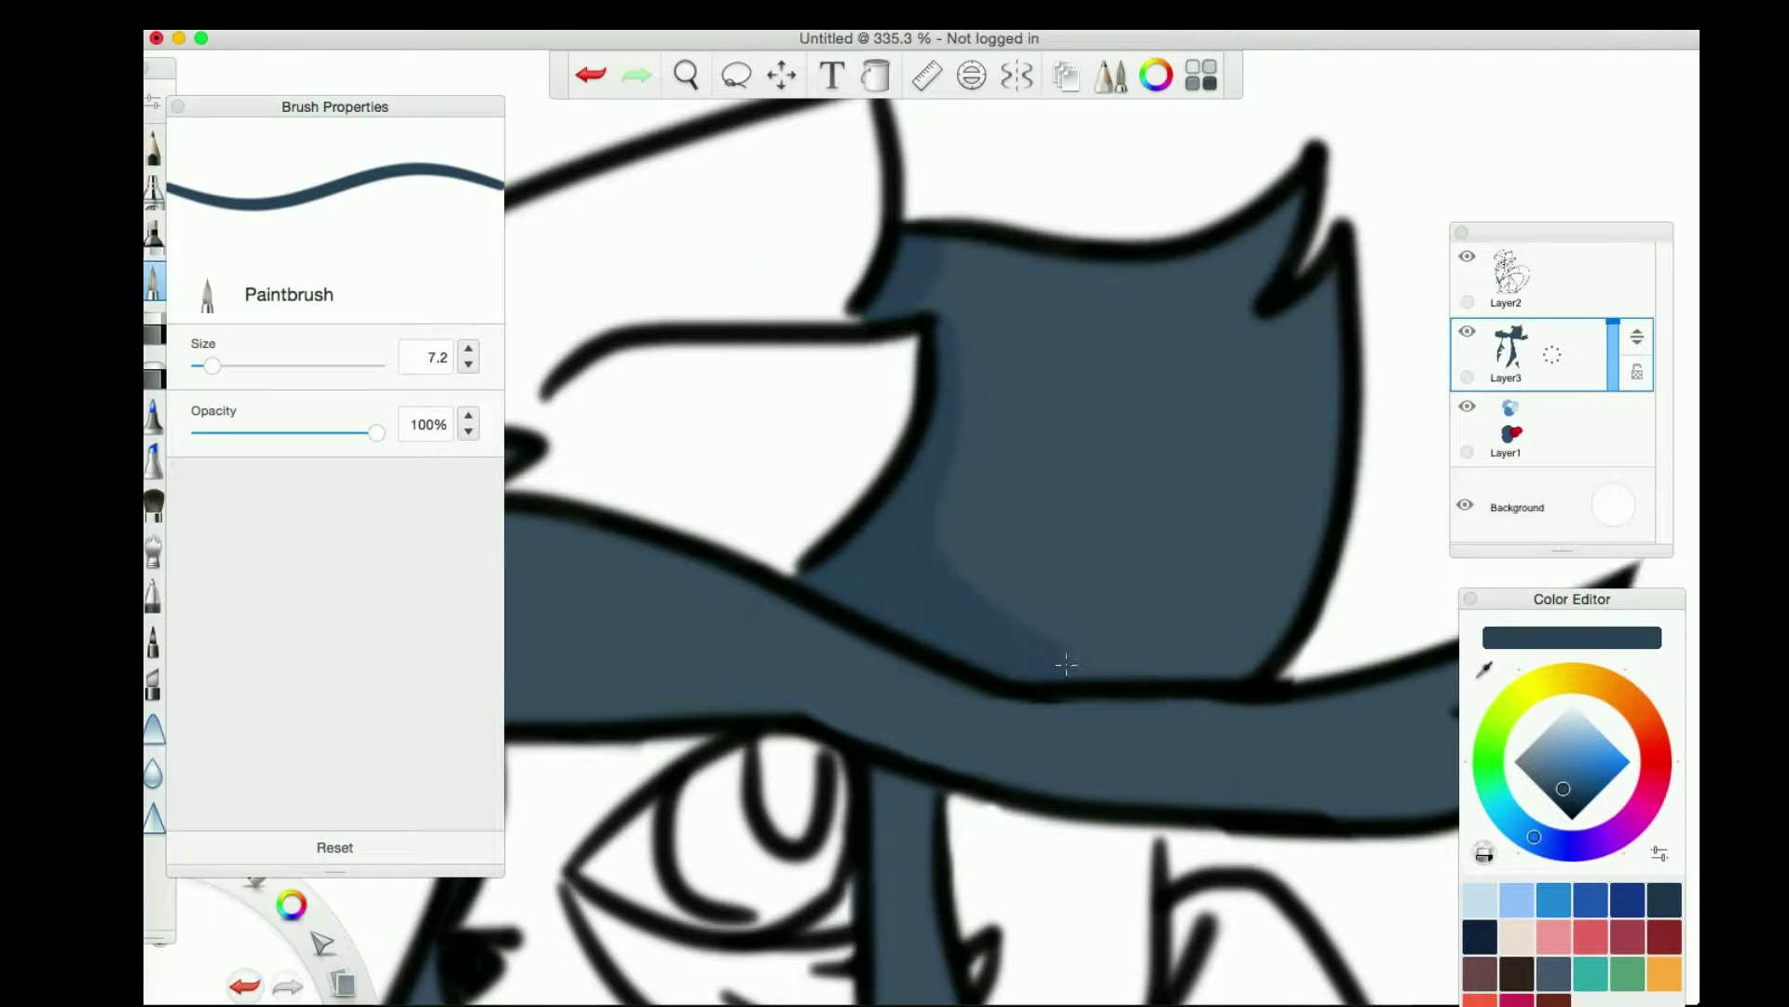
pyautogui.moveTo(937, 476); pyautogui.dragTo(1268, 652)
# Paint the darker slate blue shading over the front hair strand beside the face and chest fur
pyautogui.click(686, 76)
pyautogui.moveTo(891, 599); pyautogui.dragTo(1050, 430)
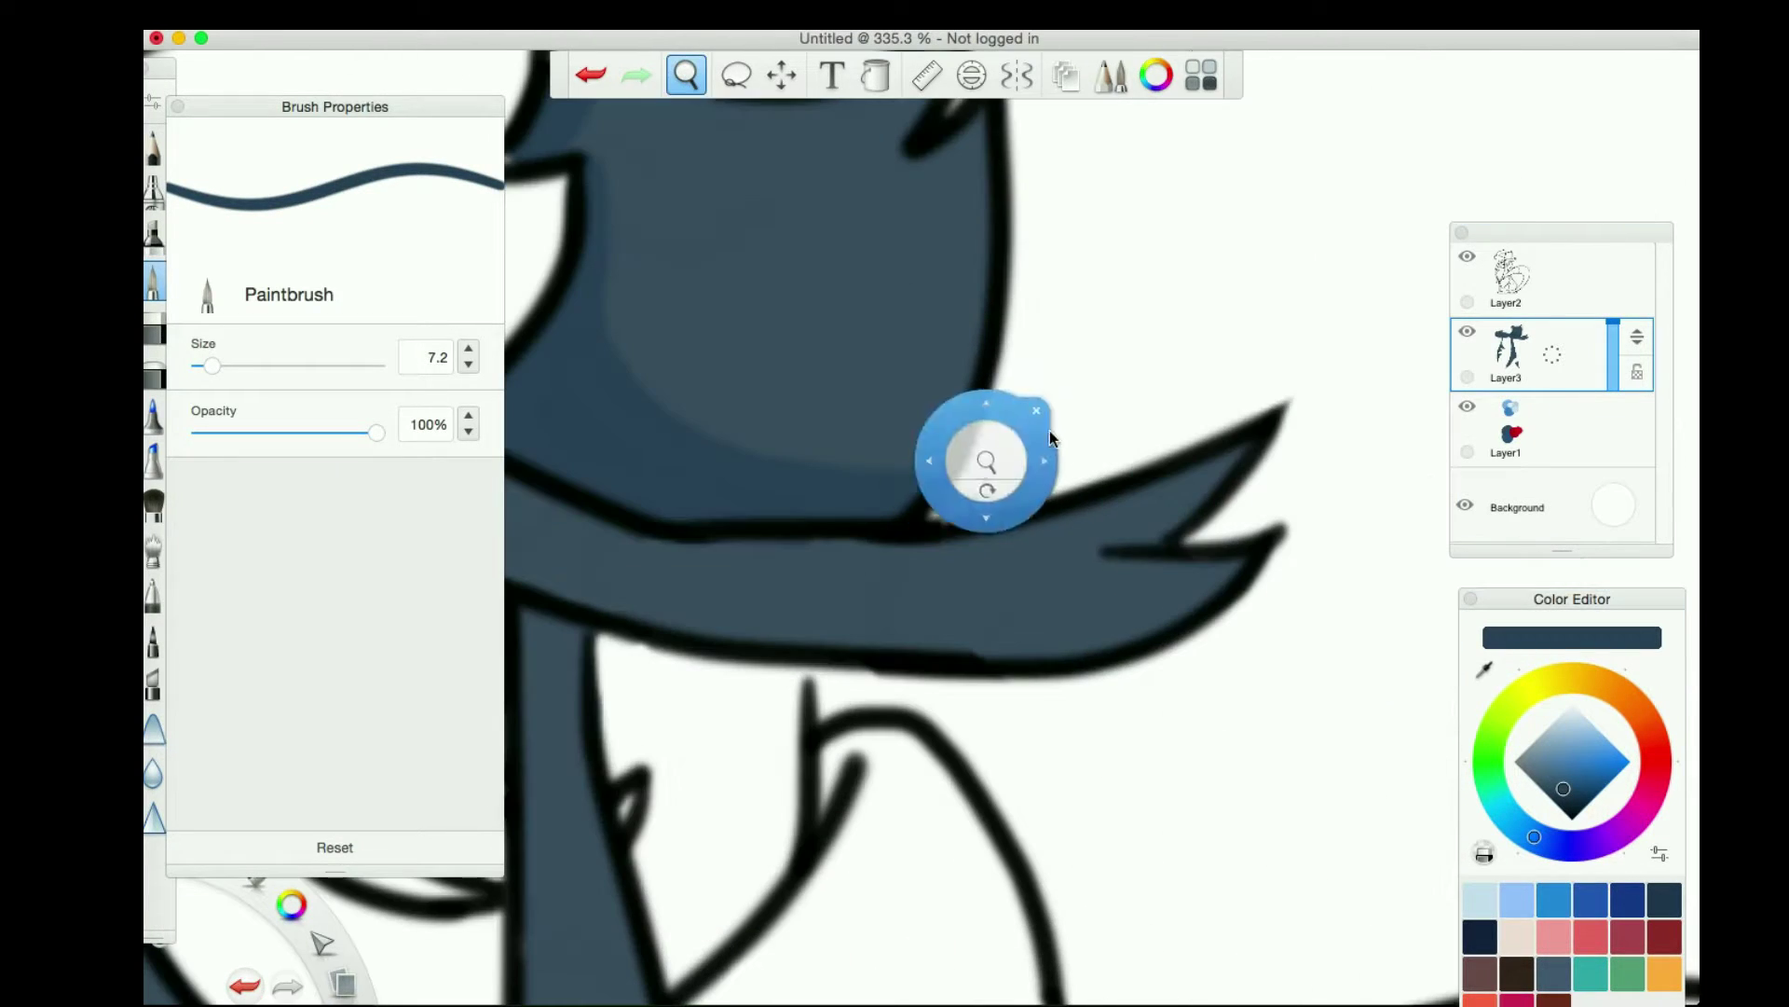
pyautogui.press('e')
pyautogui.moveTo(837, 580); pyautogui.dragTo(1238, 133)
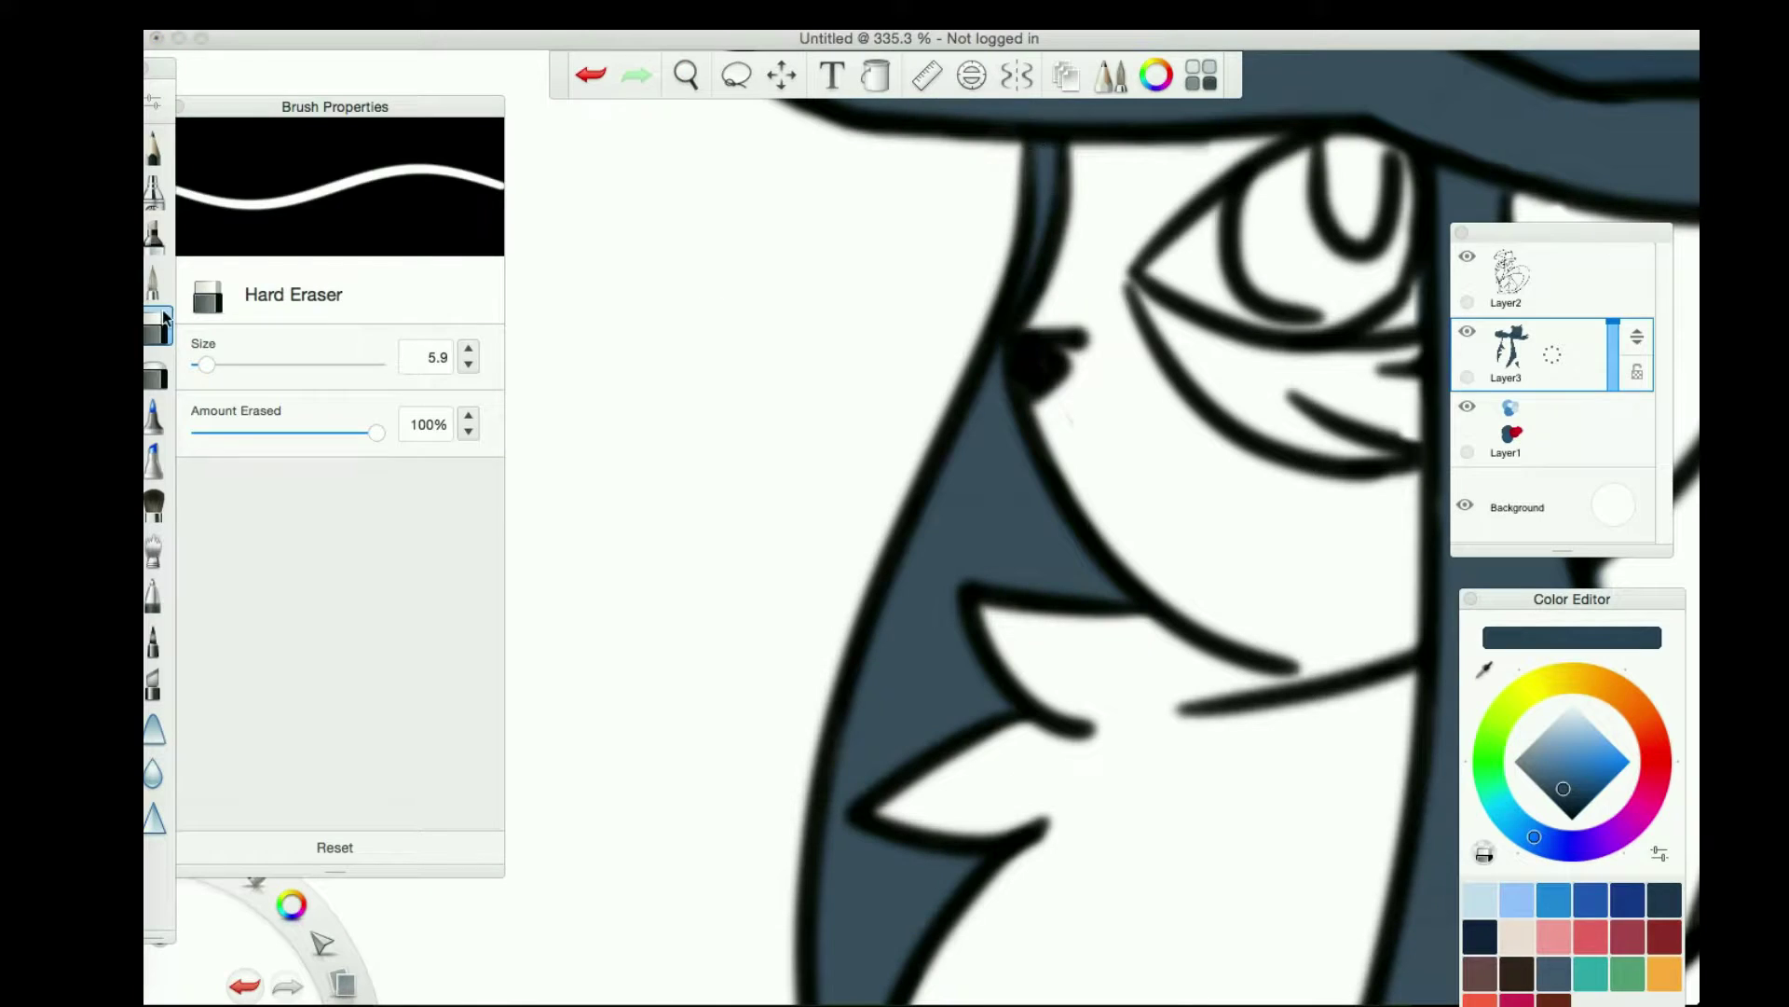
pyautogui.press('e')
pyautogui.moveTo(1034, 149); pyautogui.dragTo(1007, 298)
pyautogui.moveTo(1006, 616); pyautogui.dragTo(811, 802)
pyautogui.moveTo(932, 652); pyautogui.dragTo(1012, 407)
# Erase the shading overflow around the front hair strand and fur spikes with the Hard Eraser at size 5.9
pyautogui.press('e')
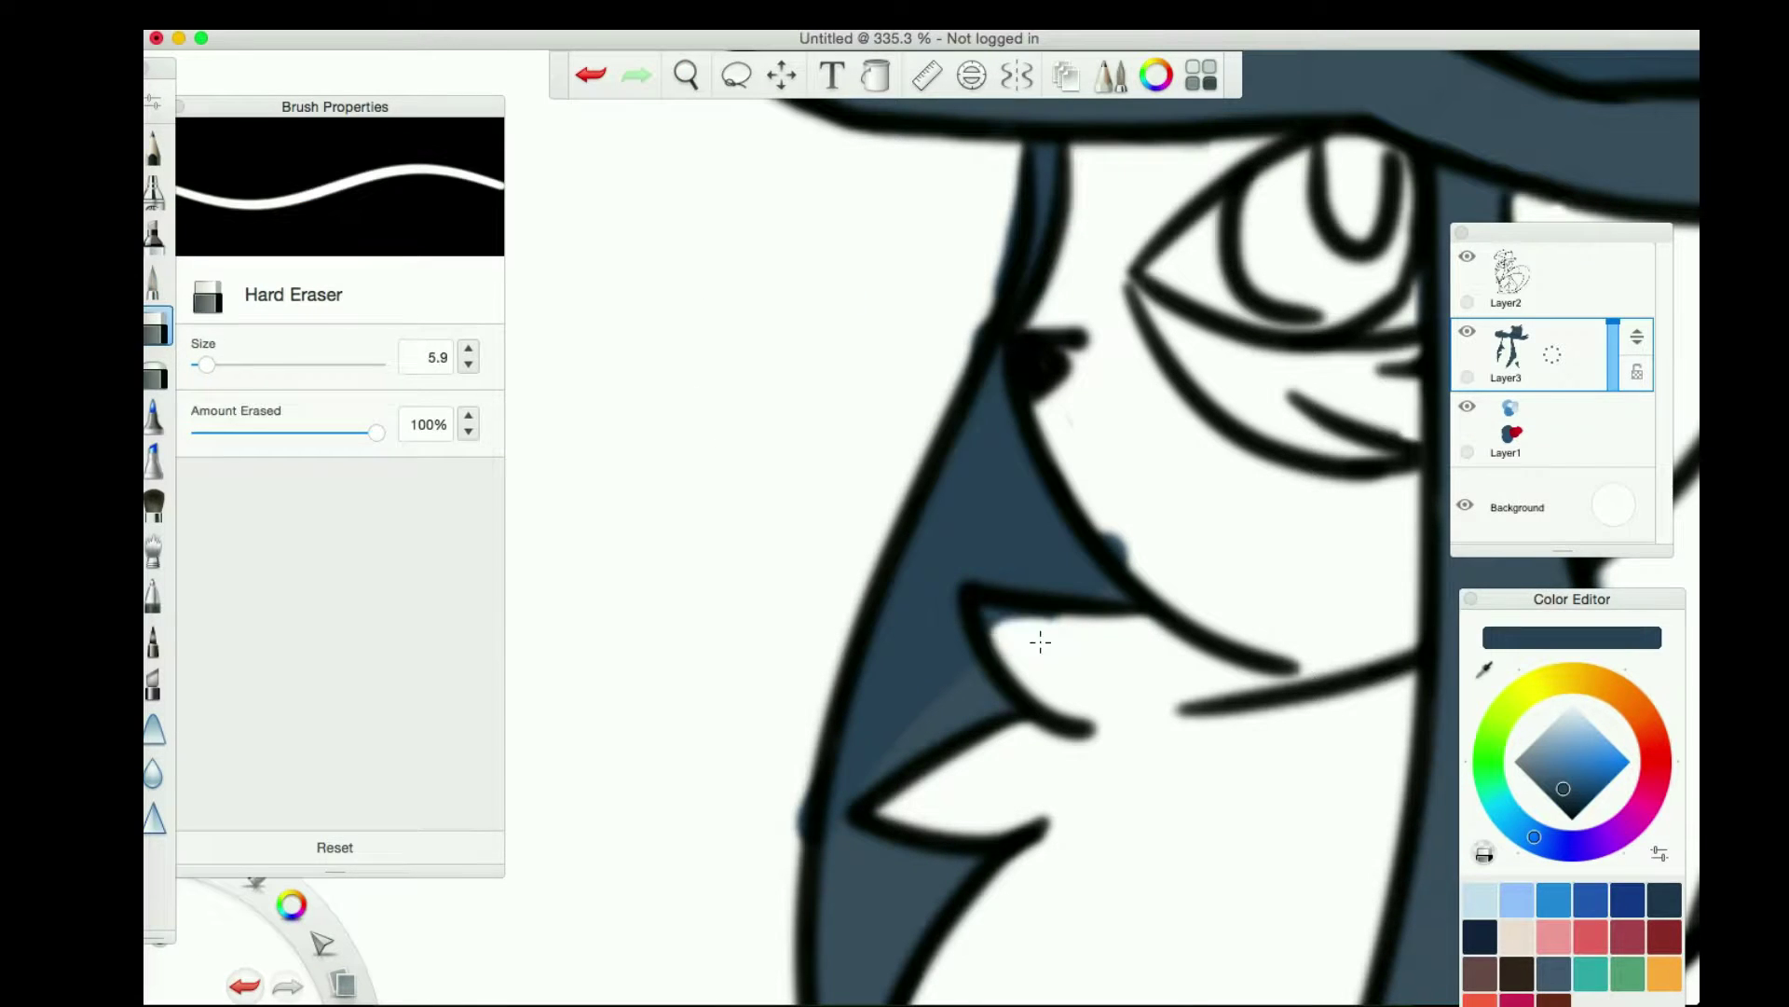
pyautogui.moveTo(1116, 519)
pyautogui.mouseDown()
pyautogui.moveTo(919, 467)
pyautogui.moveTo(876, 485)
pyautogui.mouseUp()
pyautogui.press('e')
pyautogui.moveTo(745, 792)
pyautogui.mouseDown()
pyautogui.moveTo(831, 572)
pyautogui.moveTo(869, 669)
pyautogui.moveTo(1079, 687)
pyautogui.moveTo(1211, 588)
pyautogui.moveTo(816, 802)
pyautogui.mouseUp()
pyautogui.press('e')
# Paint a zigzag-edged dark slate marking on the hind leg and tail base with the Paintbrush at size 7.2
pyautogui.click(156, 296)
pyautogui.moveTo(848, 692); pyautogui.dragTo(916, 801)
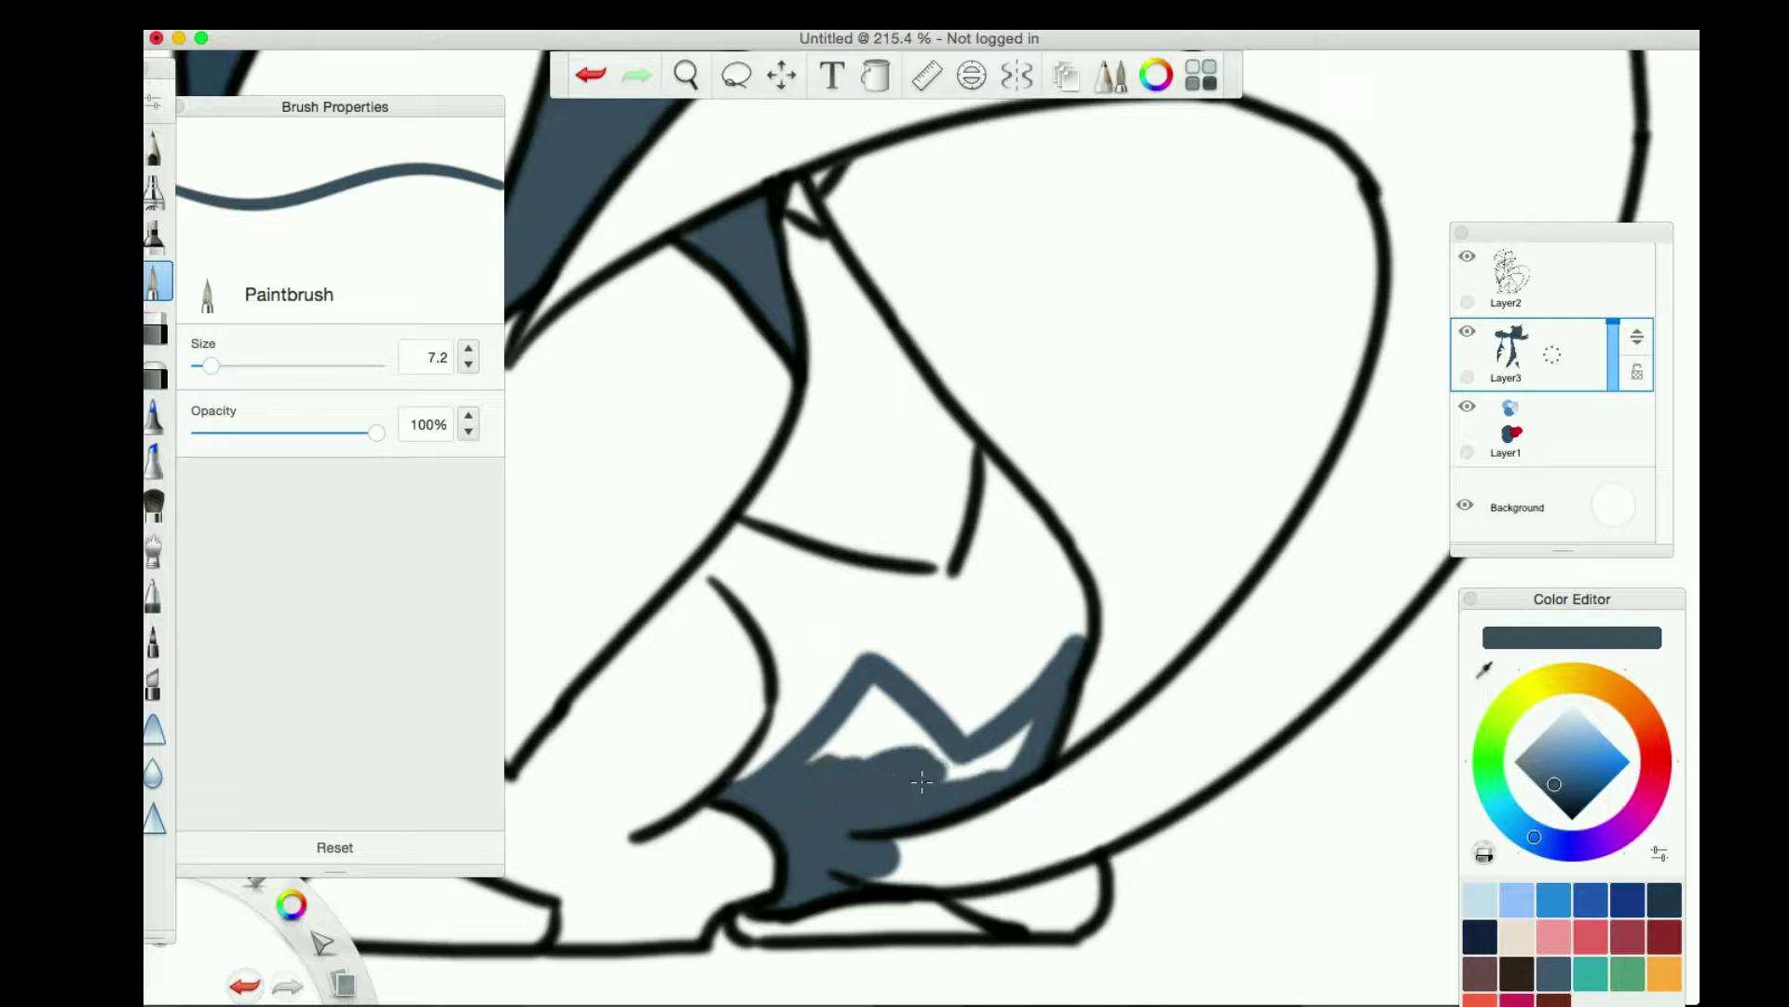
pyautogui.moveTo(1038, 852); pyautogui.dragTo(1274, 708)
# Paint dark slate along the inside of the tail's outer and inner outlines
pyautogui.moveTo(1094, 327); pyautogui.dragTo(811, 721)
pyautogui.moveTo(811, 721)
pyautogui.mouseDown()
pyautogui.moveTo(1085, 352)
pyautogui.moveTo(926, 767)
pyautogui.mouseUp()
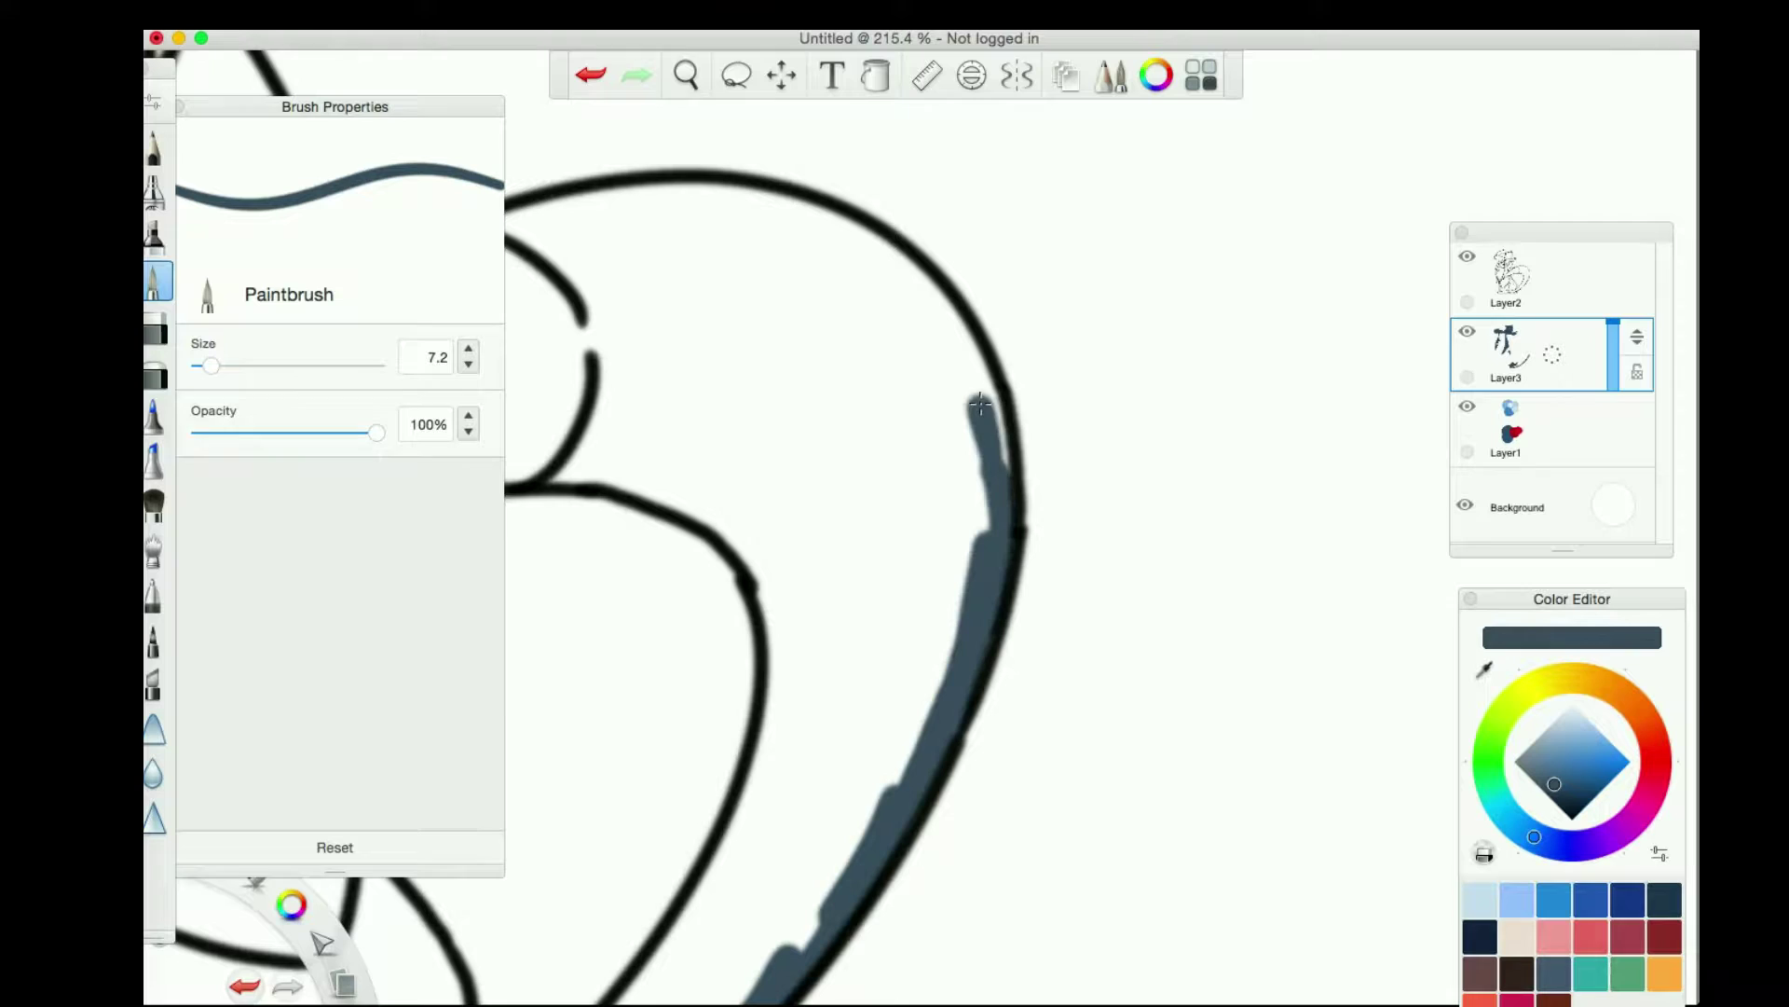
pyautogui.moveTo(635, 159); pyautogui.dragTo(951, 183)
pyautogui.moveTo(1040, 229); pyautogui.dragTo(886, 240)
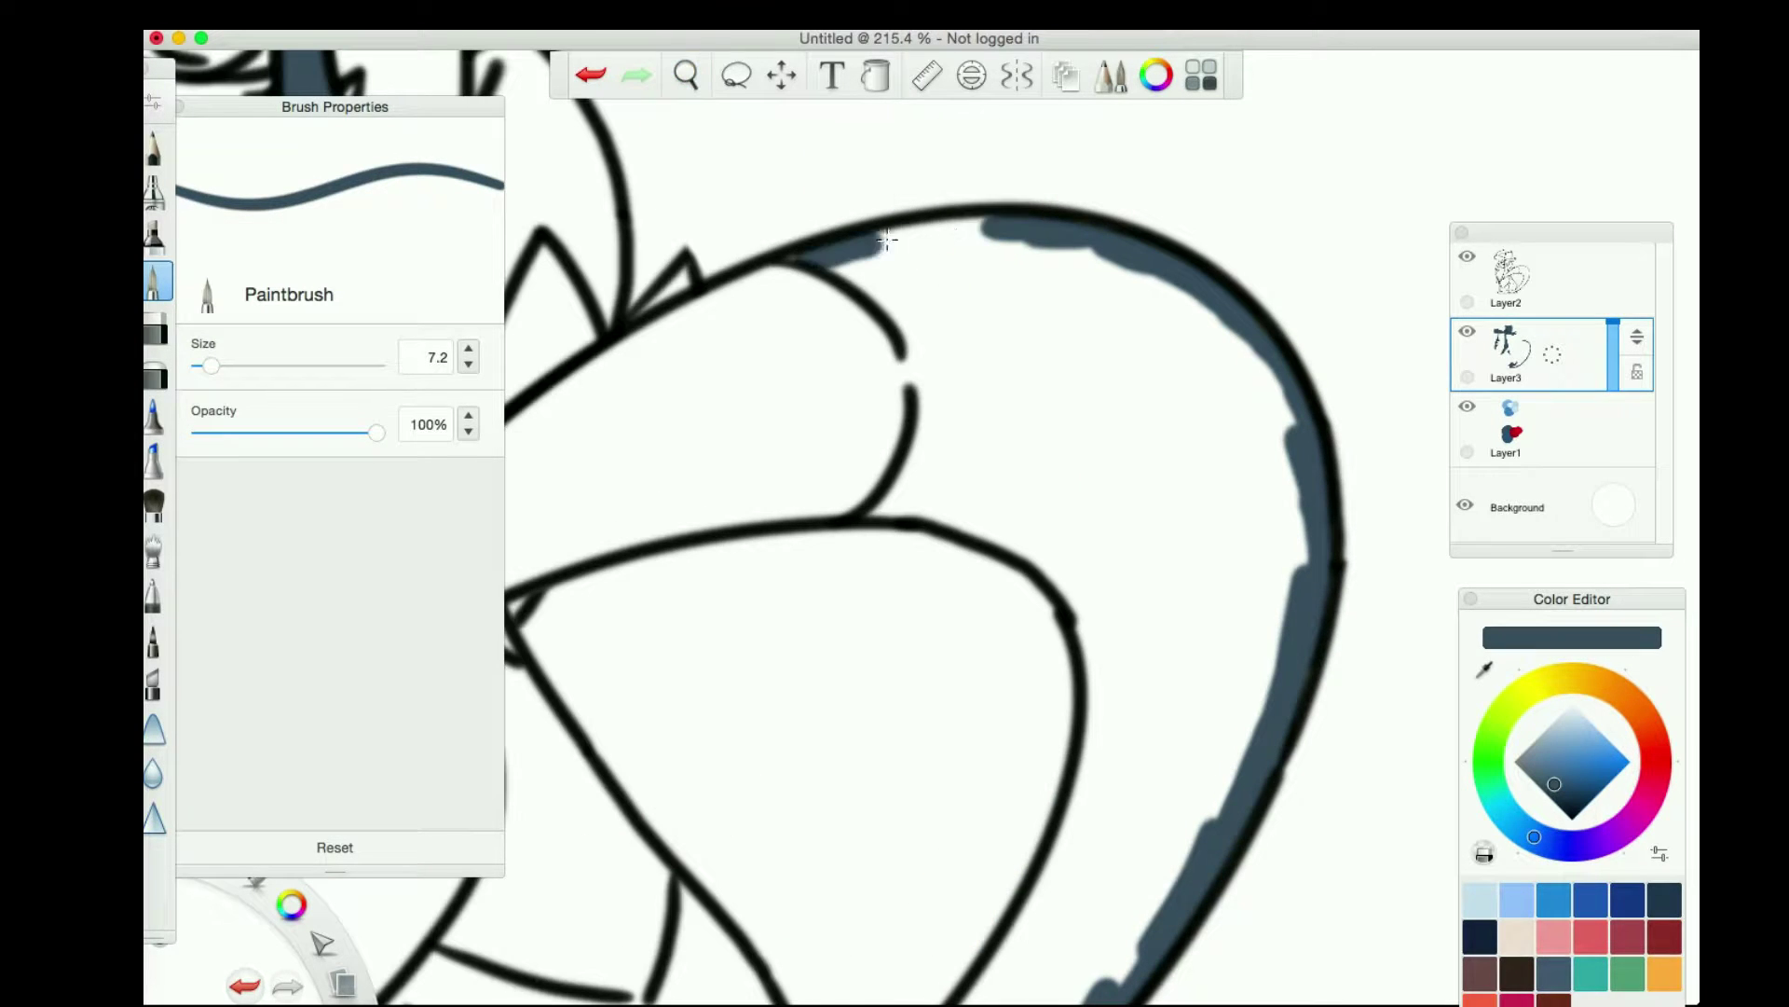
pyautogui.moveTo(1109, 675); pyautogui.dragTo(1083, 471)
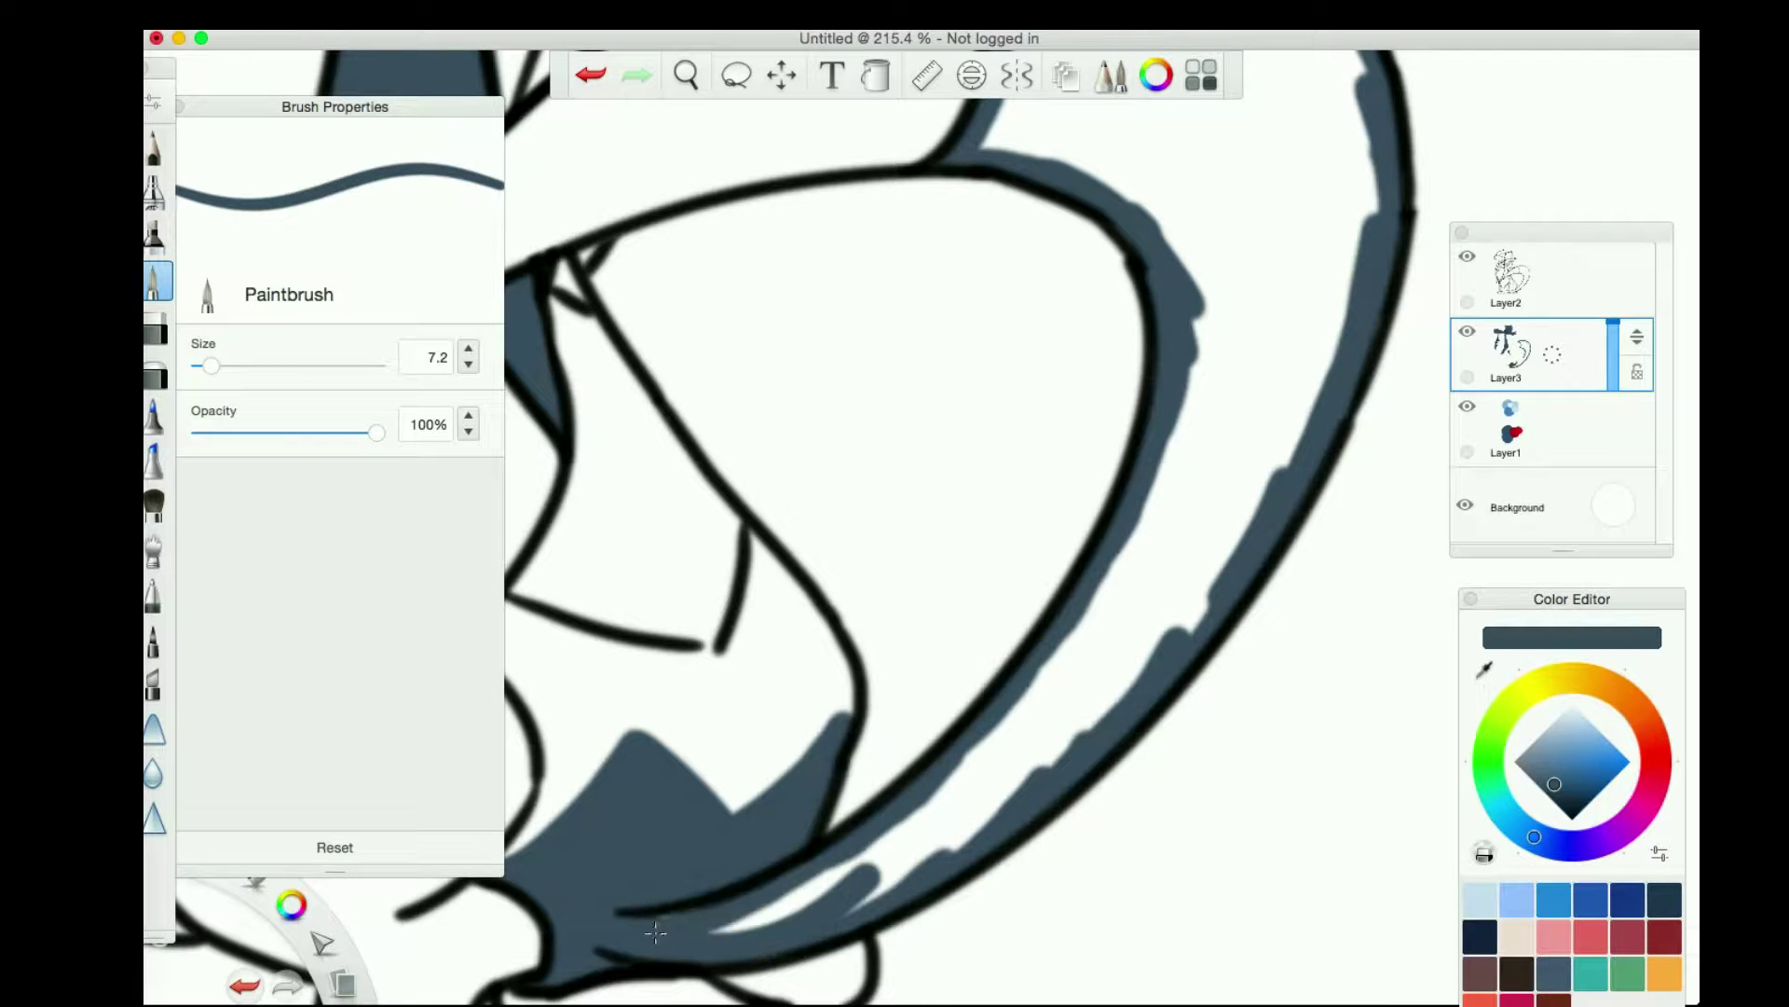
pyautogui.click(831, 74)
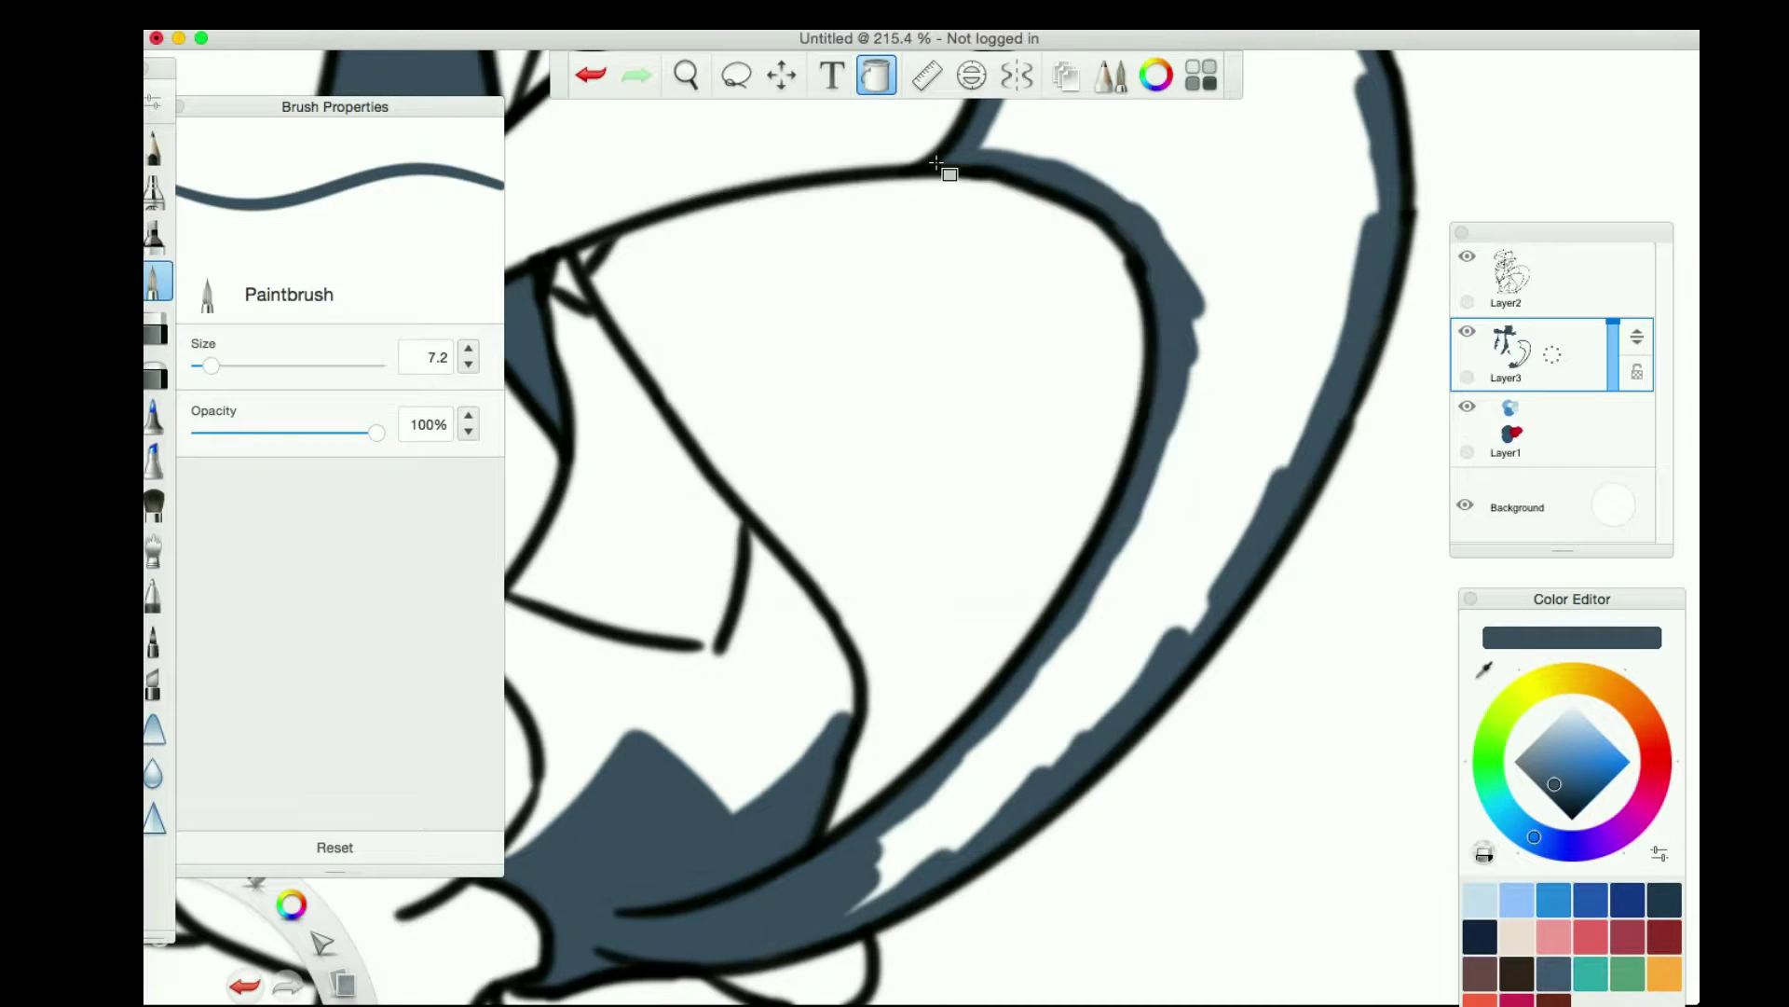
pyautogui.click(831, 75)
pyautogui.write('HAHAHAHA I FUCKED IT UP')
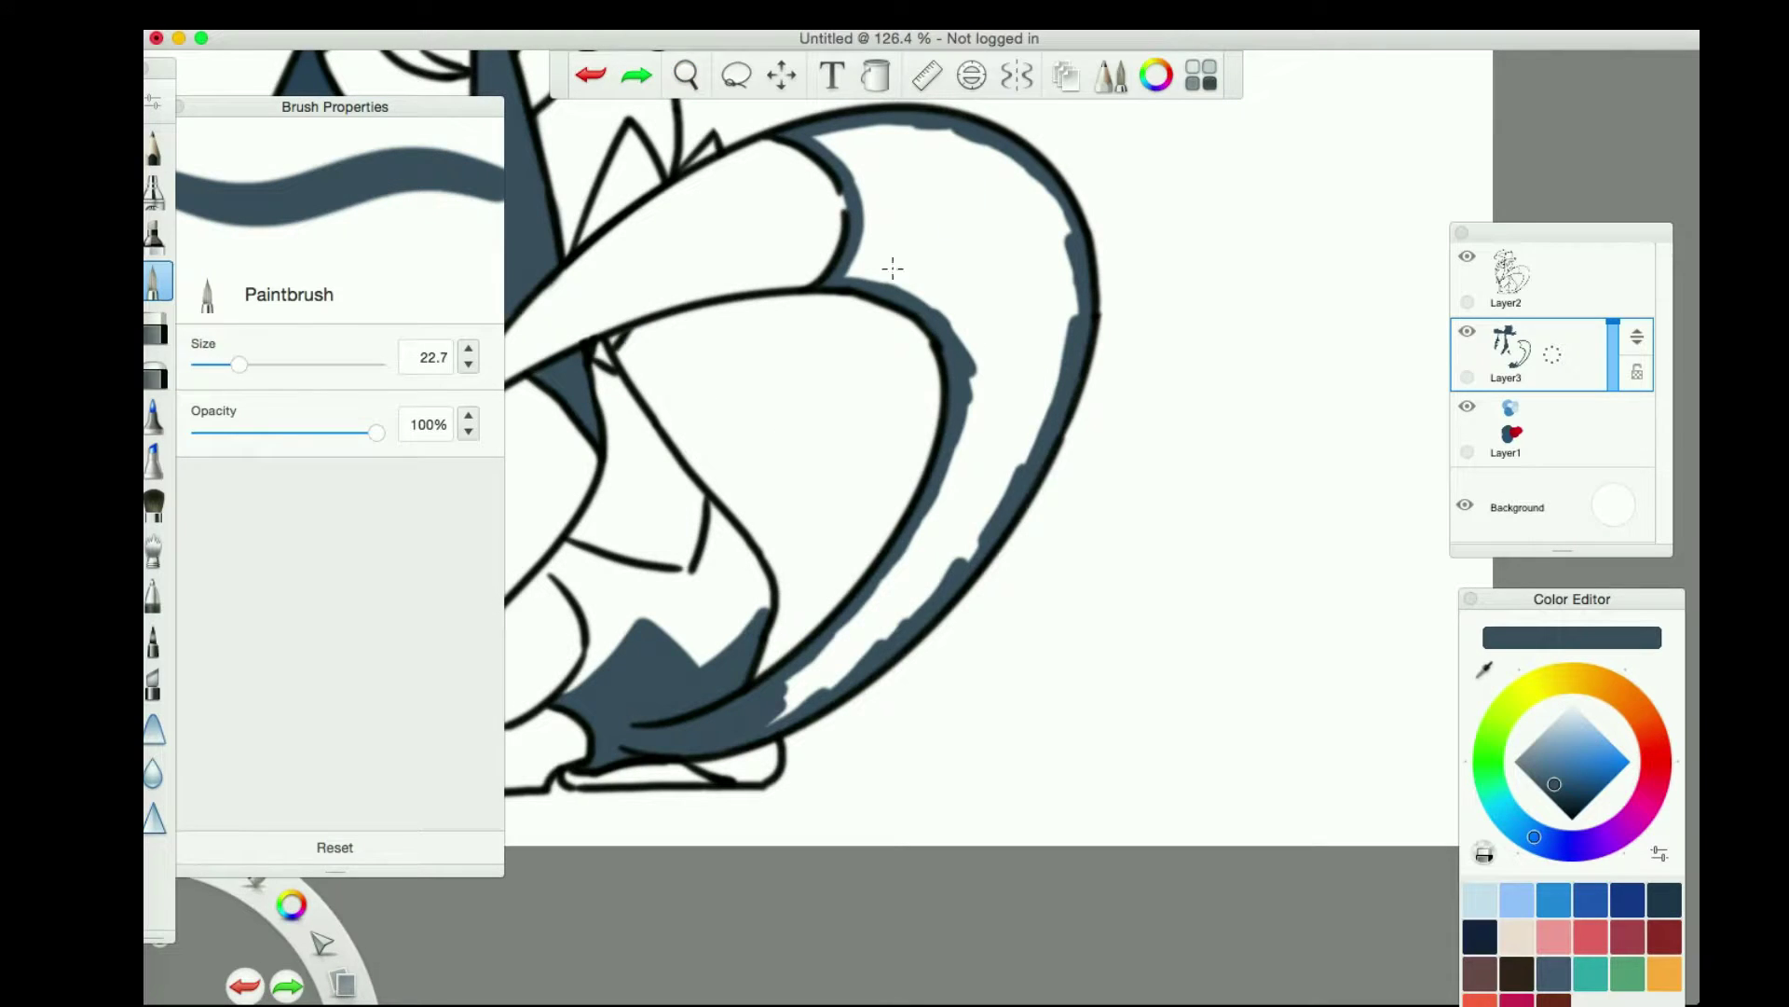
# Fill the tail's remaining interior with dark slate using the Paintbrush at size 22.7
pyautogui.moveTo(892, 268); pyautogui.dragTo(972, 495)
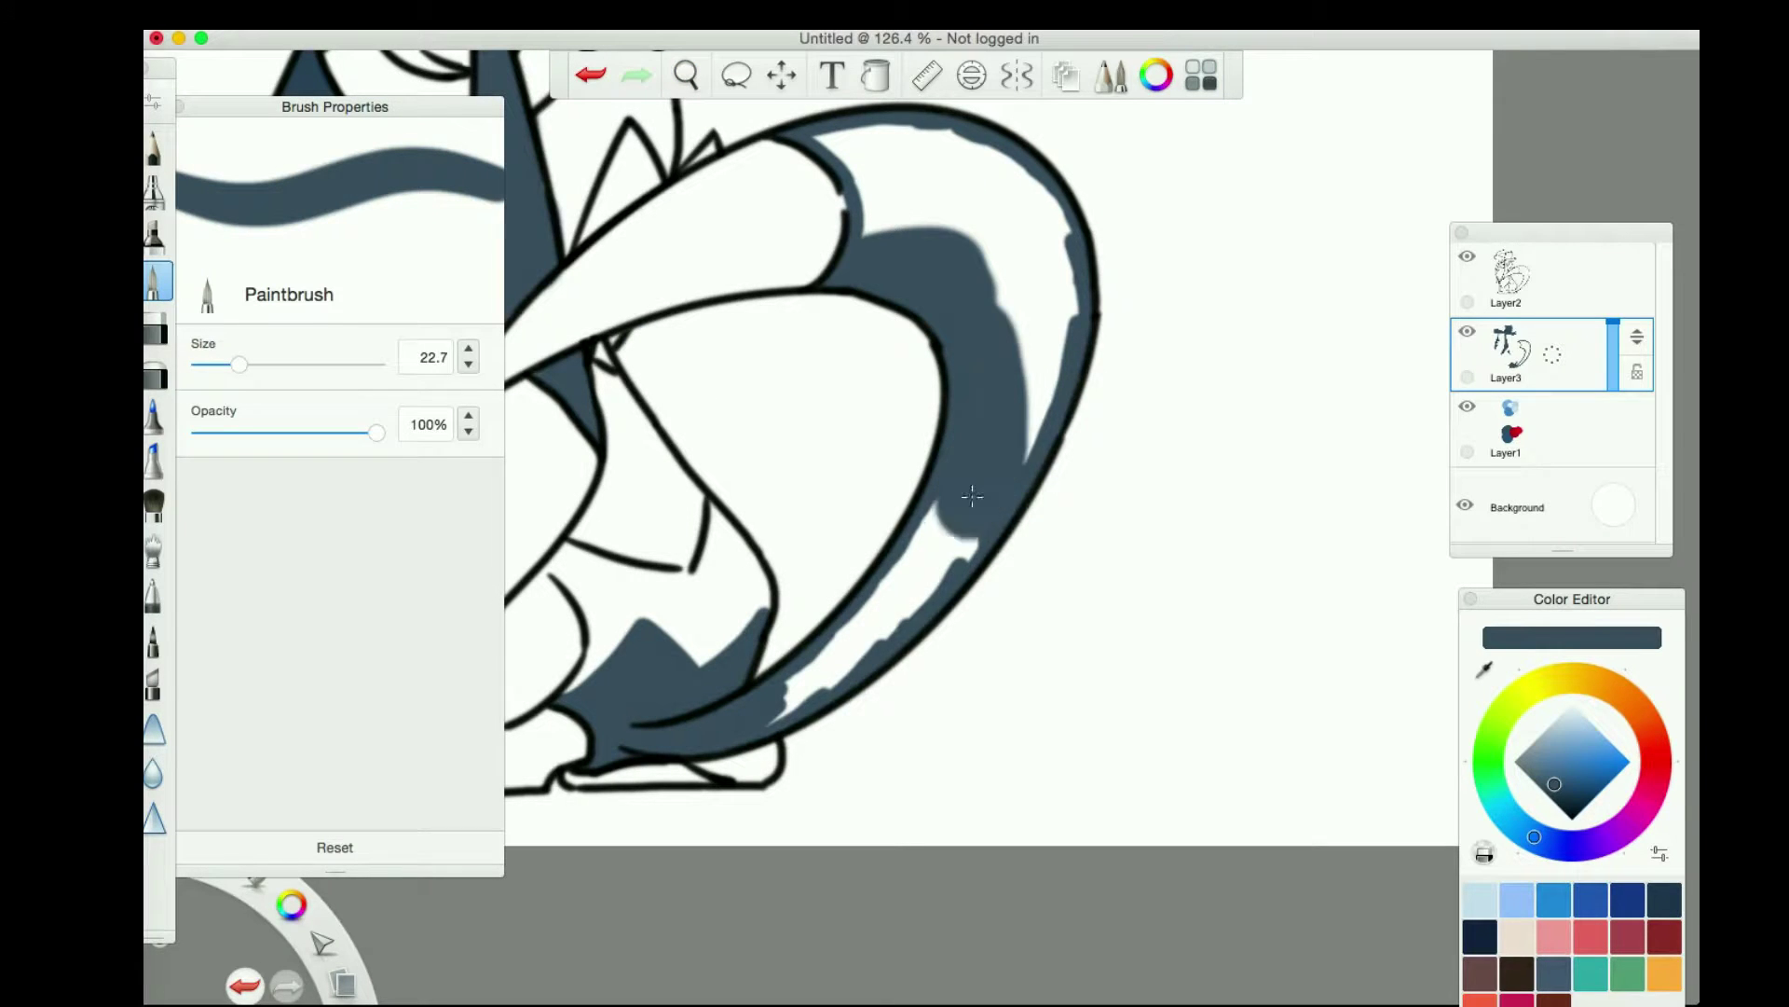
pyautogui.moveTo(1044, 447); pyautogui.dragTo(983, 269)
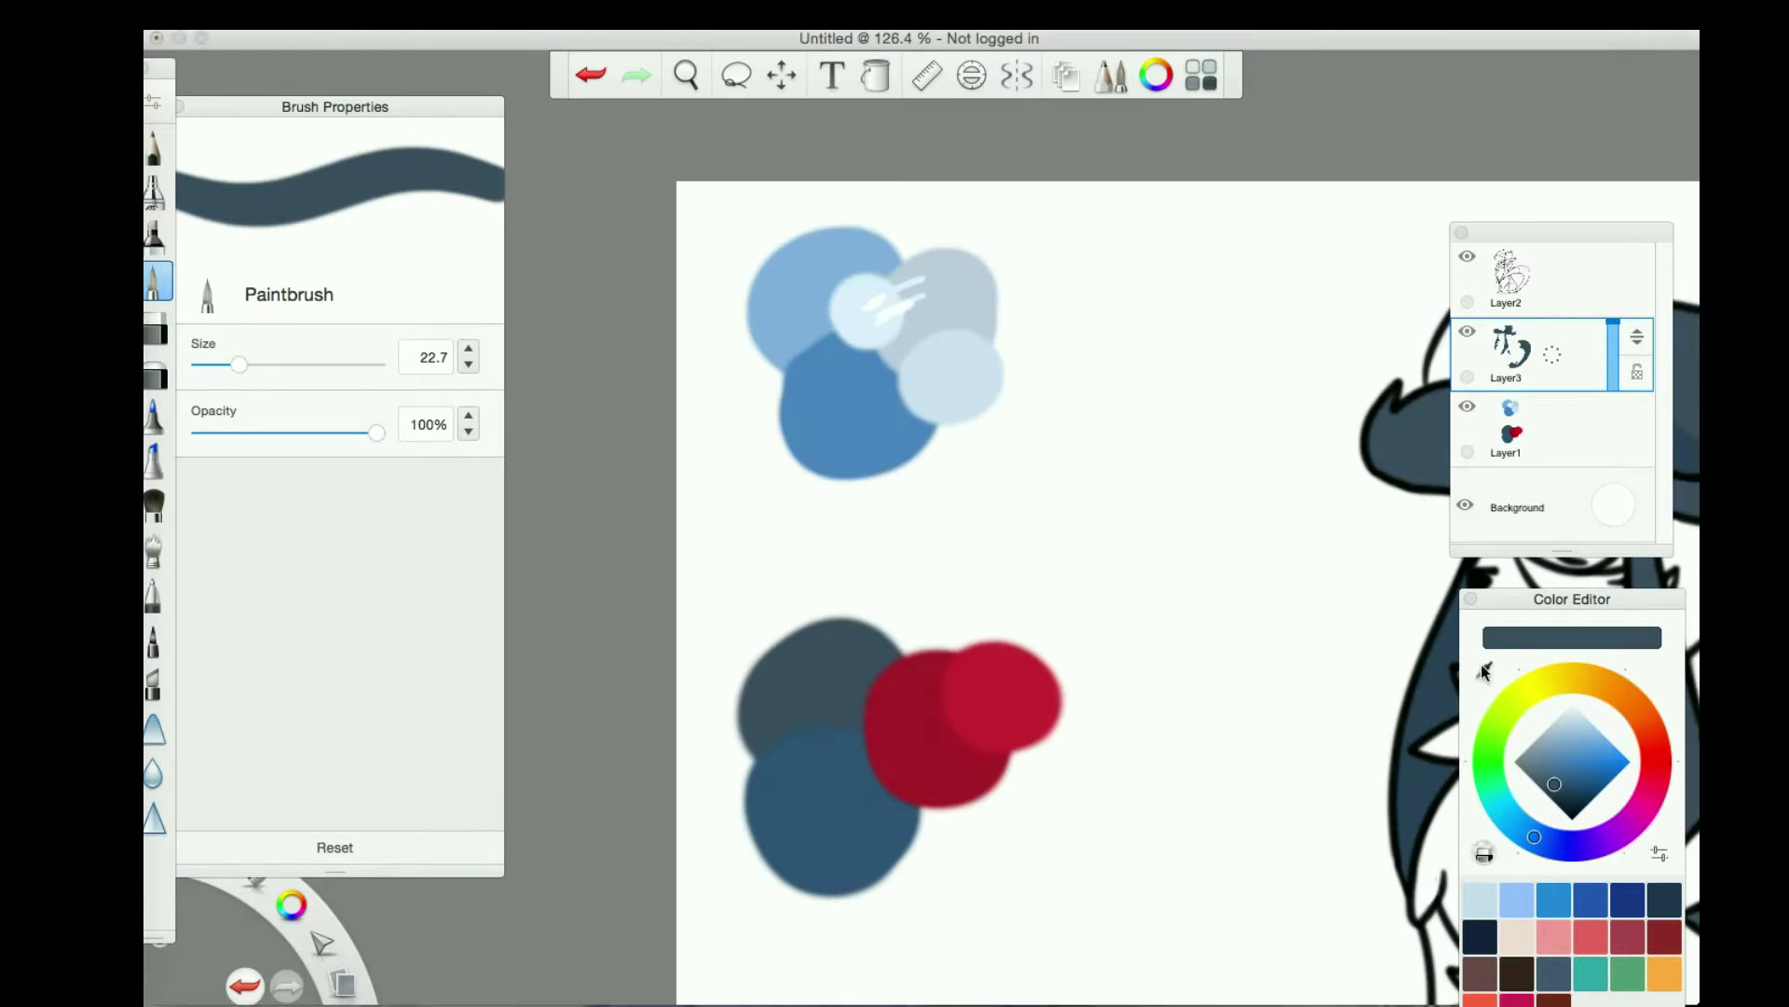
# Choose a medium blue paint colour, set the Paintbrush size to 9.2 and merge the line art layer with Layer3
pyautogui.click(1573, 762)
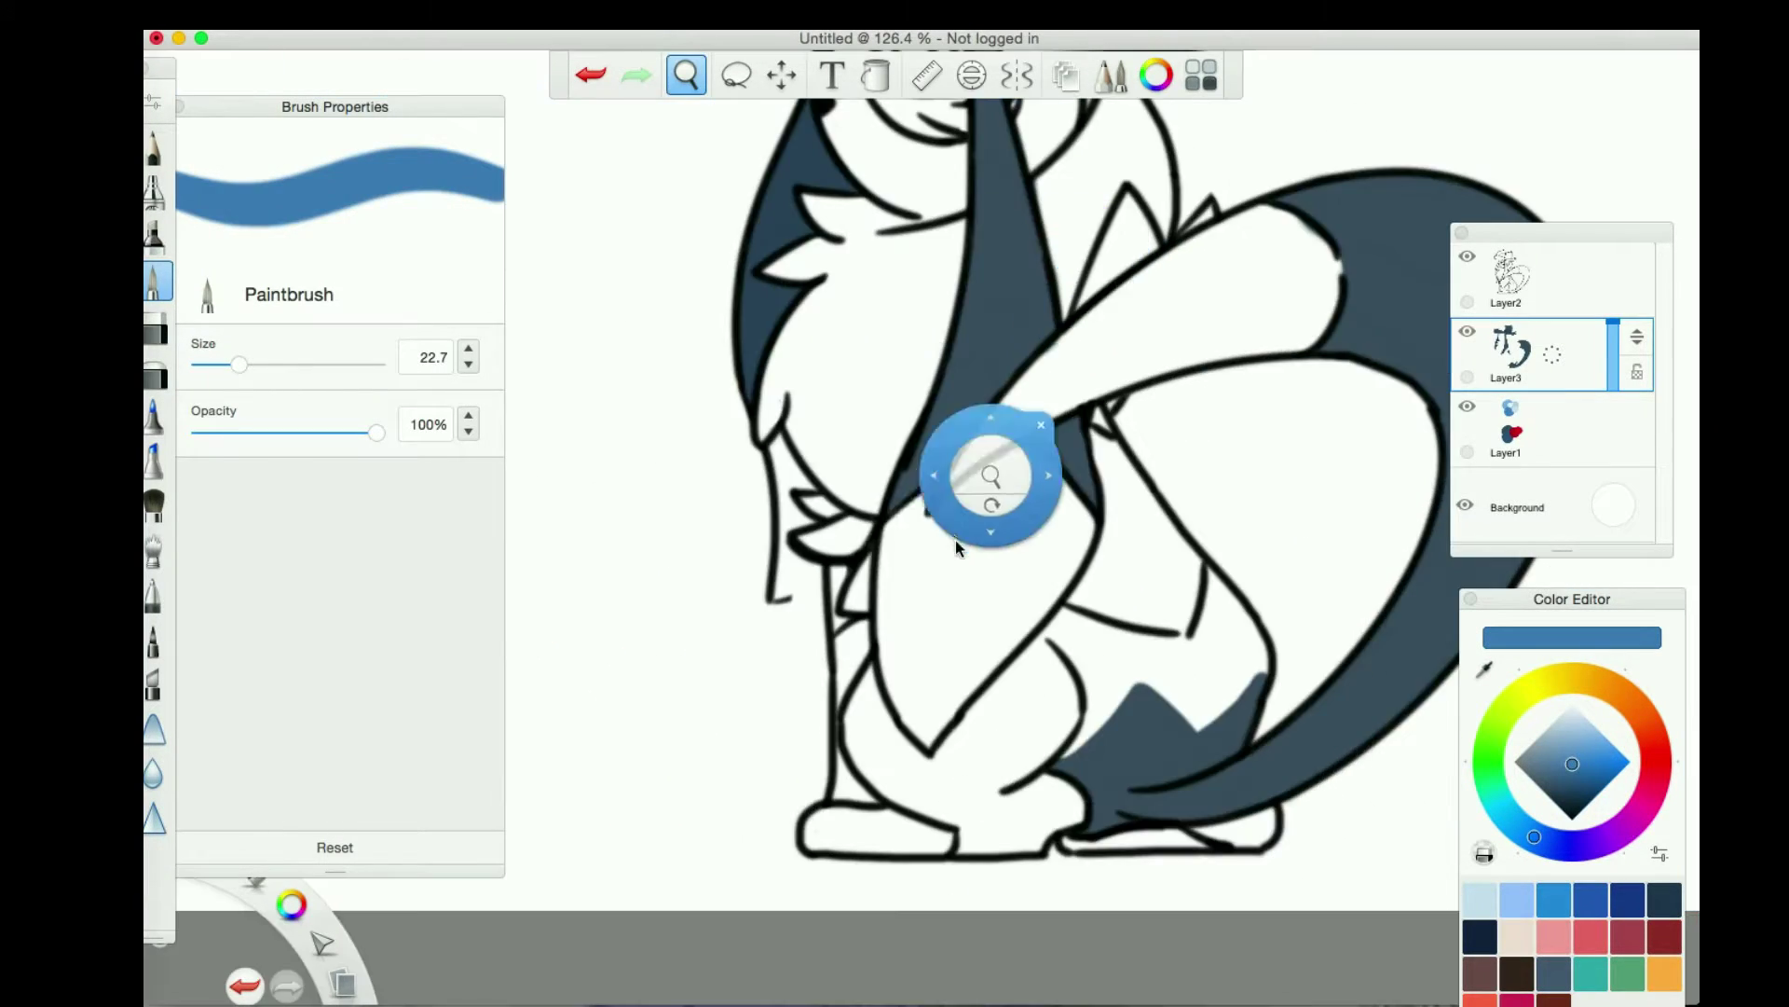
pyautogui.moveTo(240, 365); pyautogui.dragTo(216, 364)
pyautogui.click(1512, 350)
pyautogui.click(1521, 300)
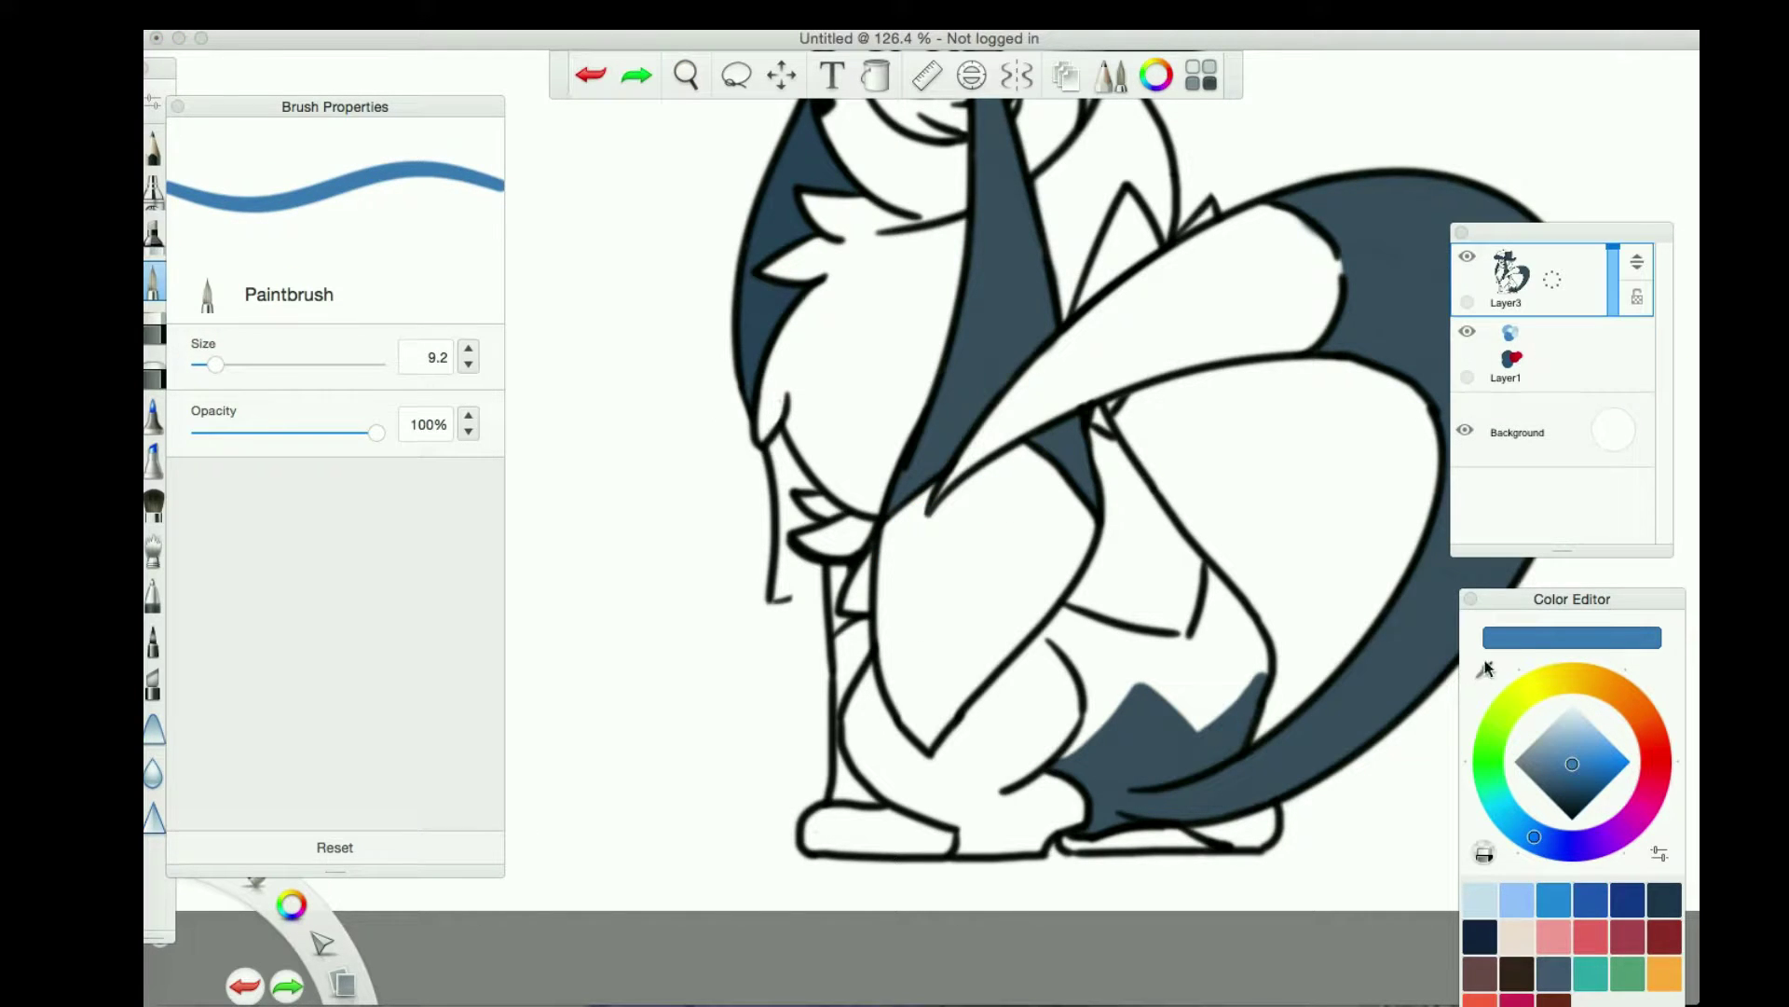
# Undo the line art merge and choose a darker slate blue for shading with the Paintbrush at size 5.3
pyautogui.click(686, 75)
pyautogui.moveTo(215, 364); pyautogui.dragTo(210, 376)
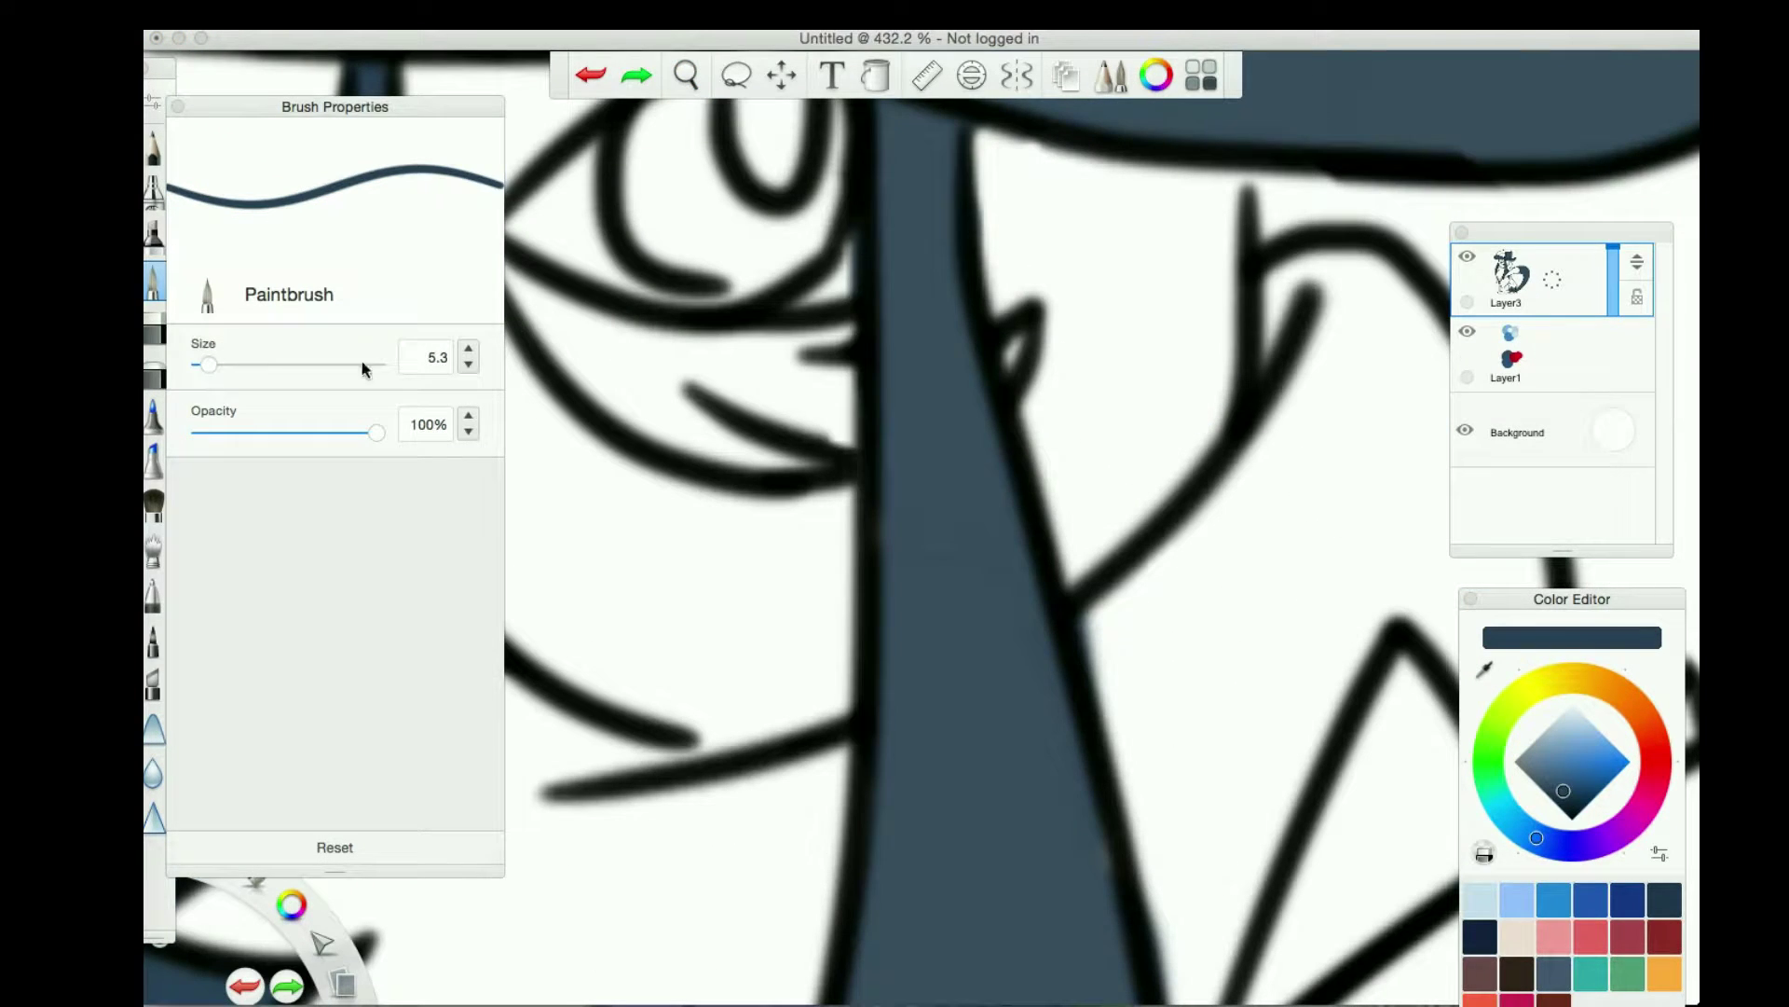
pyautogui.click(580, 83)
pyautogui.moveTo(946, 271); pyautogui.dragTo(923, 148)
# Shade the lower part of the hind leg marking and the tail's bottom edge with the darker slate blue
pyautogui.press('space')
pyautogui.moveTo(1059, 807); pyautogui.dragTo(1133, 543)
pyautogui.moveTo(1260, 273); pyautogui.dragTo(836, 613)
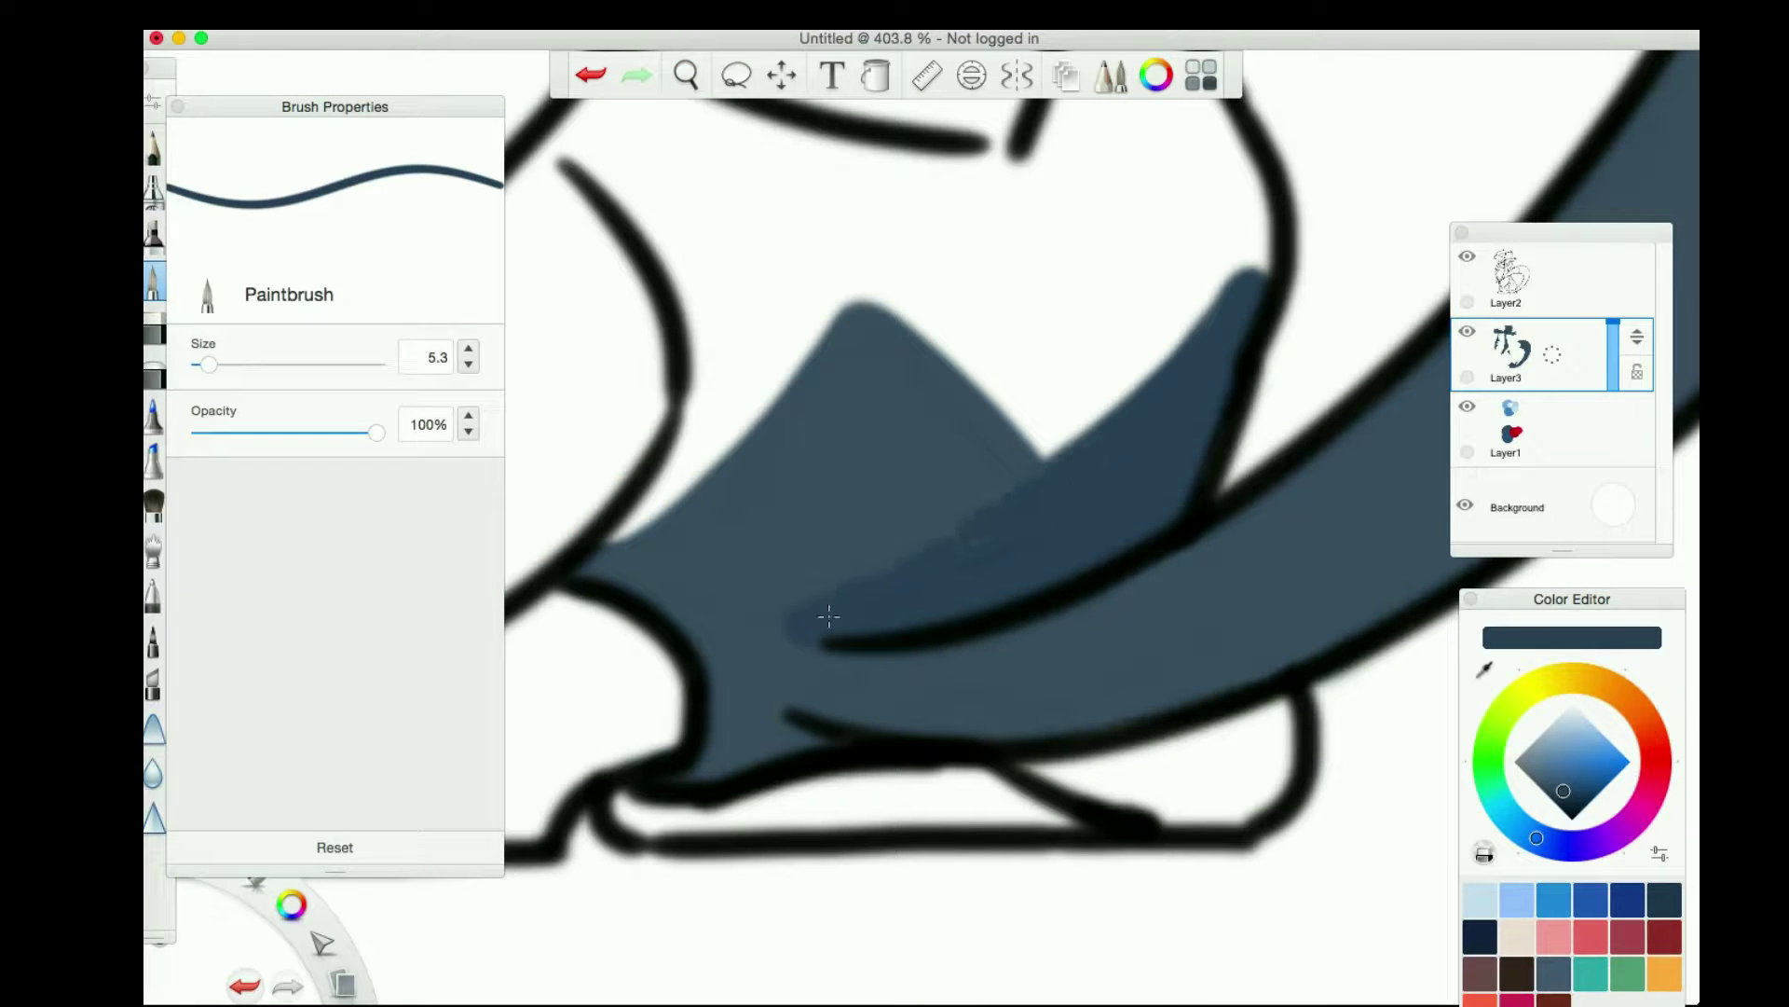
pyautogui.hscroll(5, 652, 676)
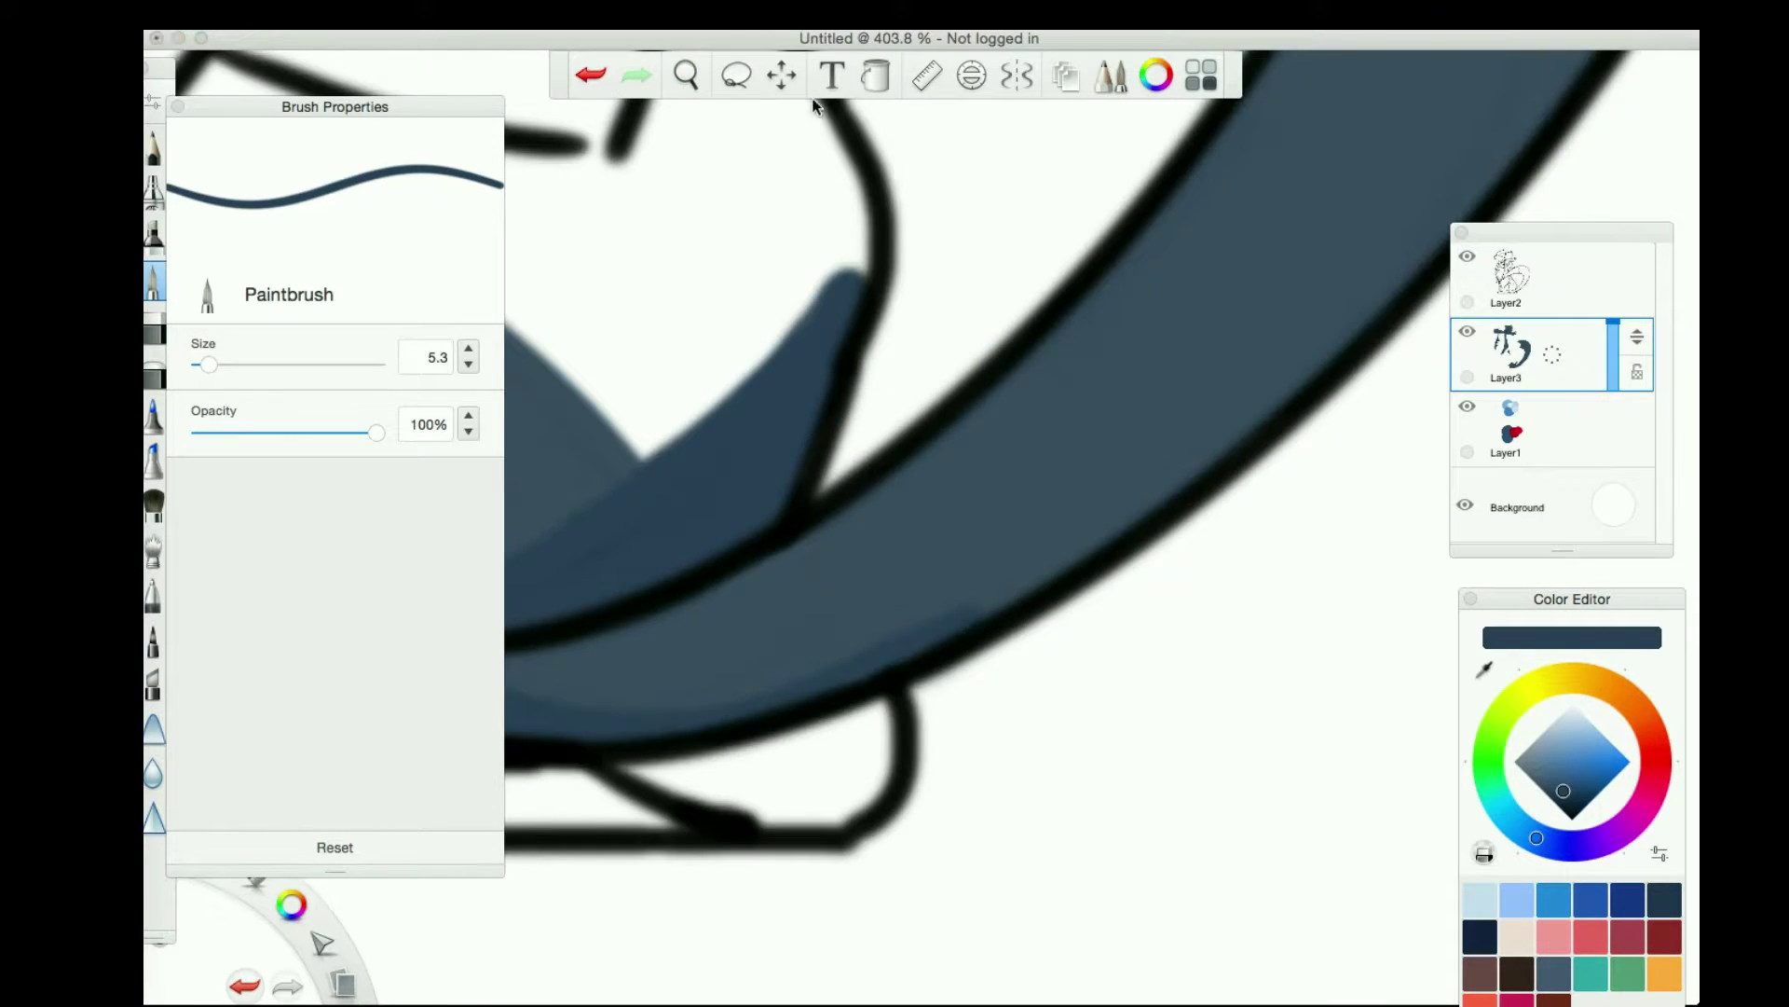
pyautogui.press('e')
pyautogui.scroll(3, 1078, 499)
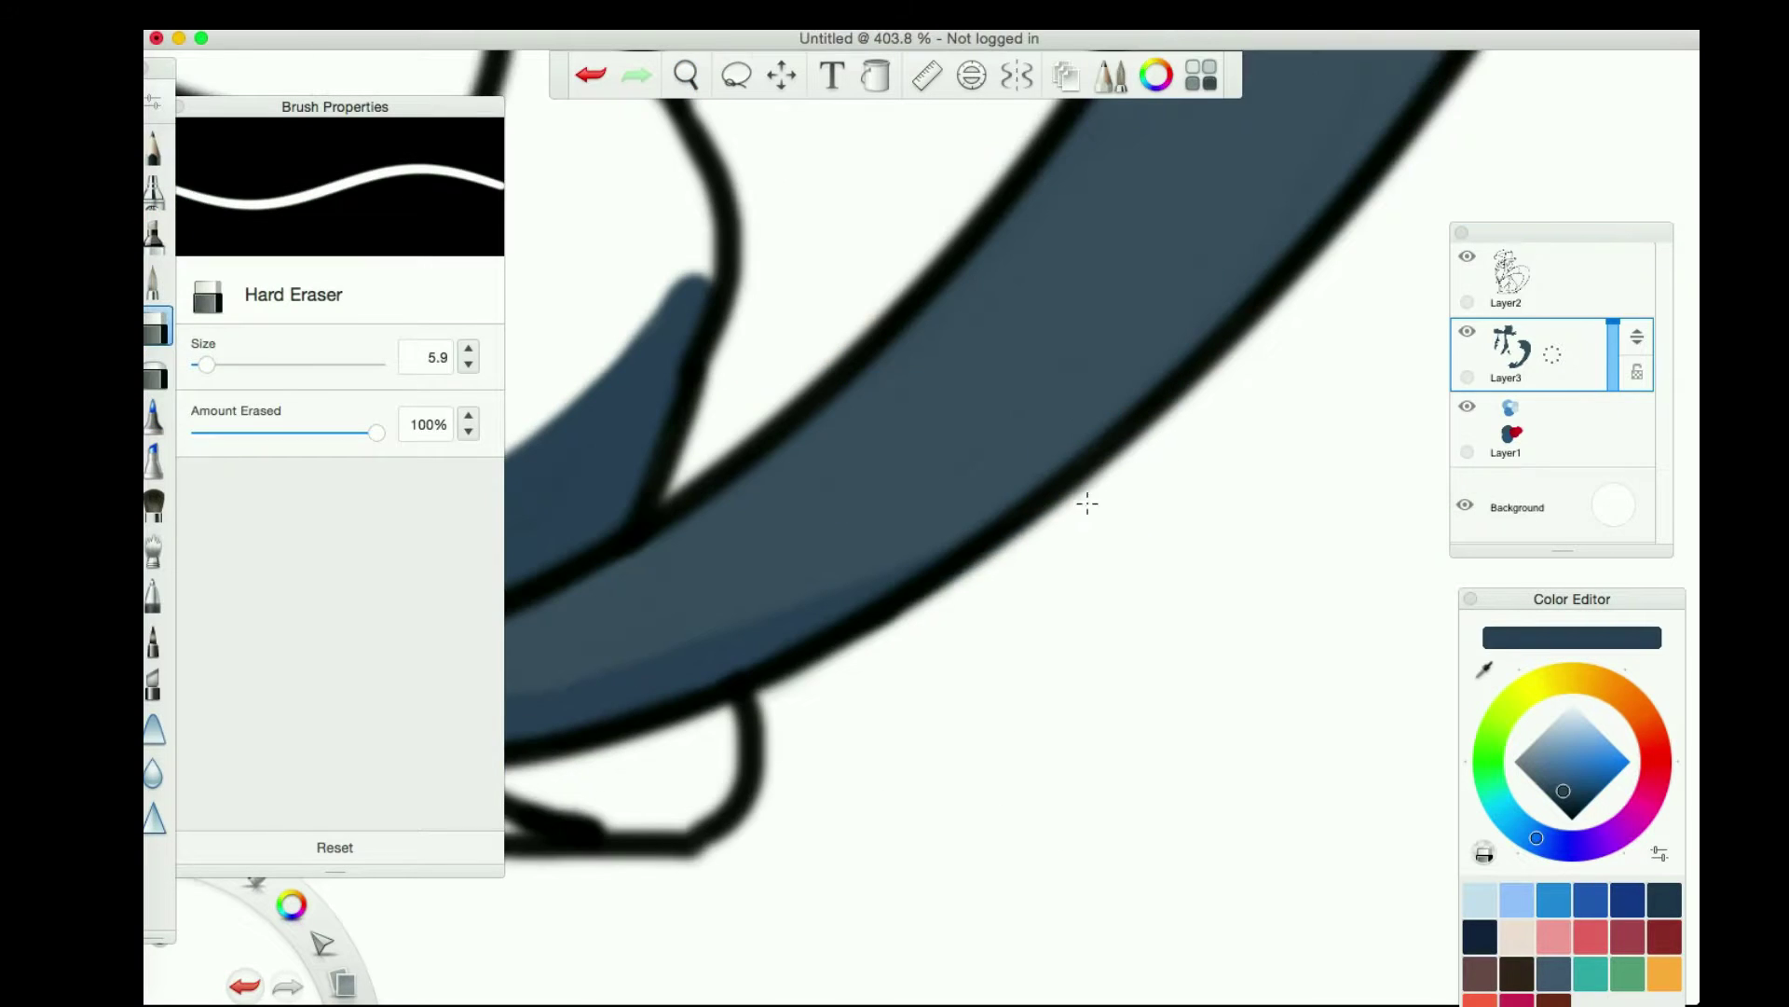
# Shade the inner edge of the tail's upper curve next to the unpainted tail tip with darker slate blue
pyautogui.press('space')
pyautogui.moveTo(955, 590); pyautogui.dragTo(1114, 607)
pyautogui.press('b')
pyautogui.press('space')
pyautogui.moveTo(795, 622)
pyautogui.mouseDown()
pyautogui.moveTo(743, 239)
pyautogui.moveTo(1021, 501)
pyautogui.moveTo(1040, 417)
pyautogui.mouseUp()
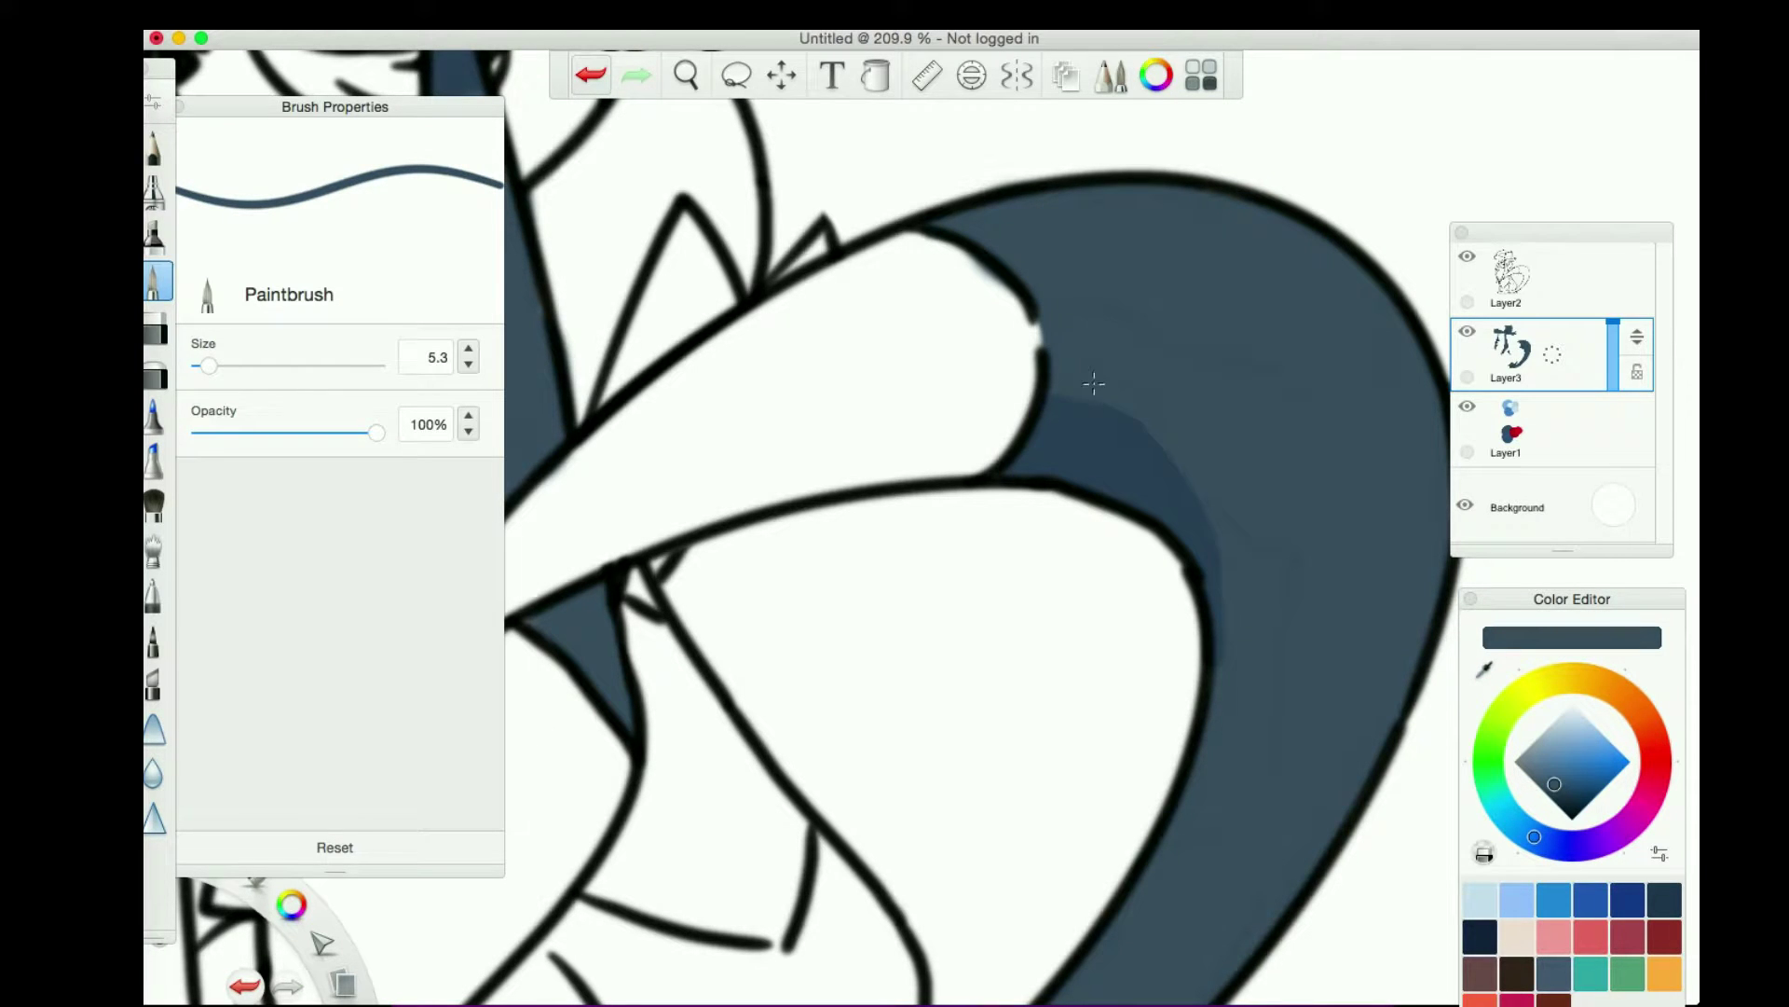
pyautogui.press('space')
pyautogui.moveTo(779, 352); pyautogui.dragTo(758, 311)
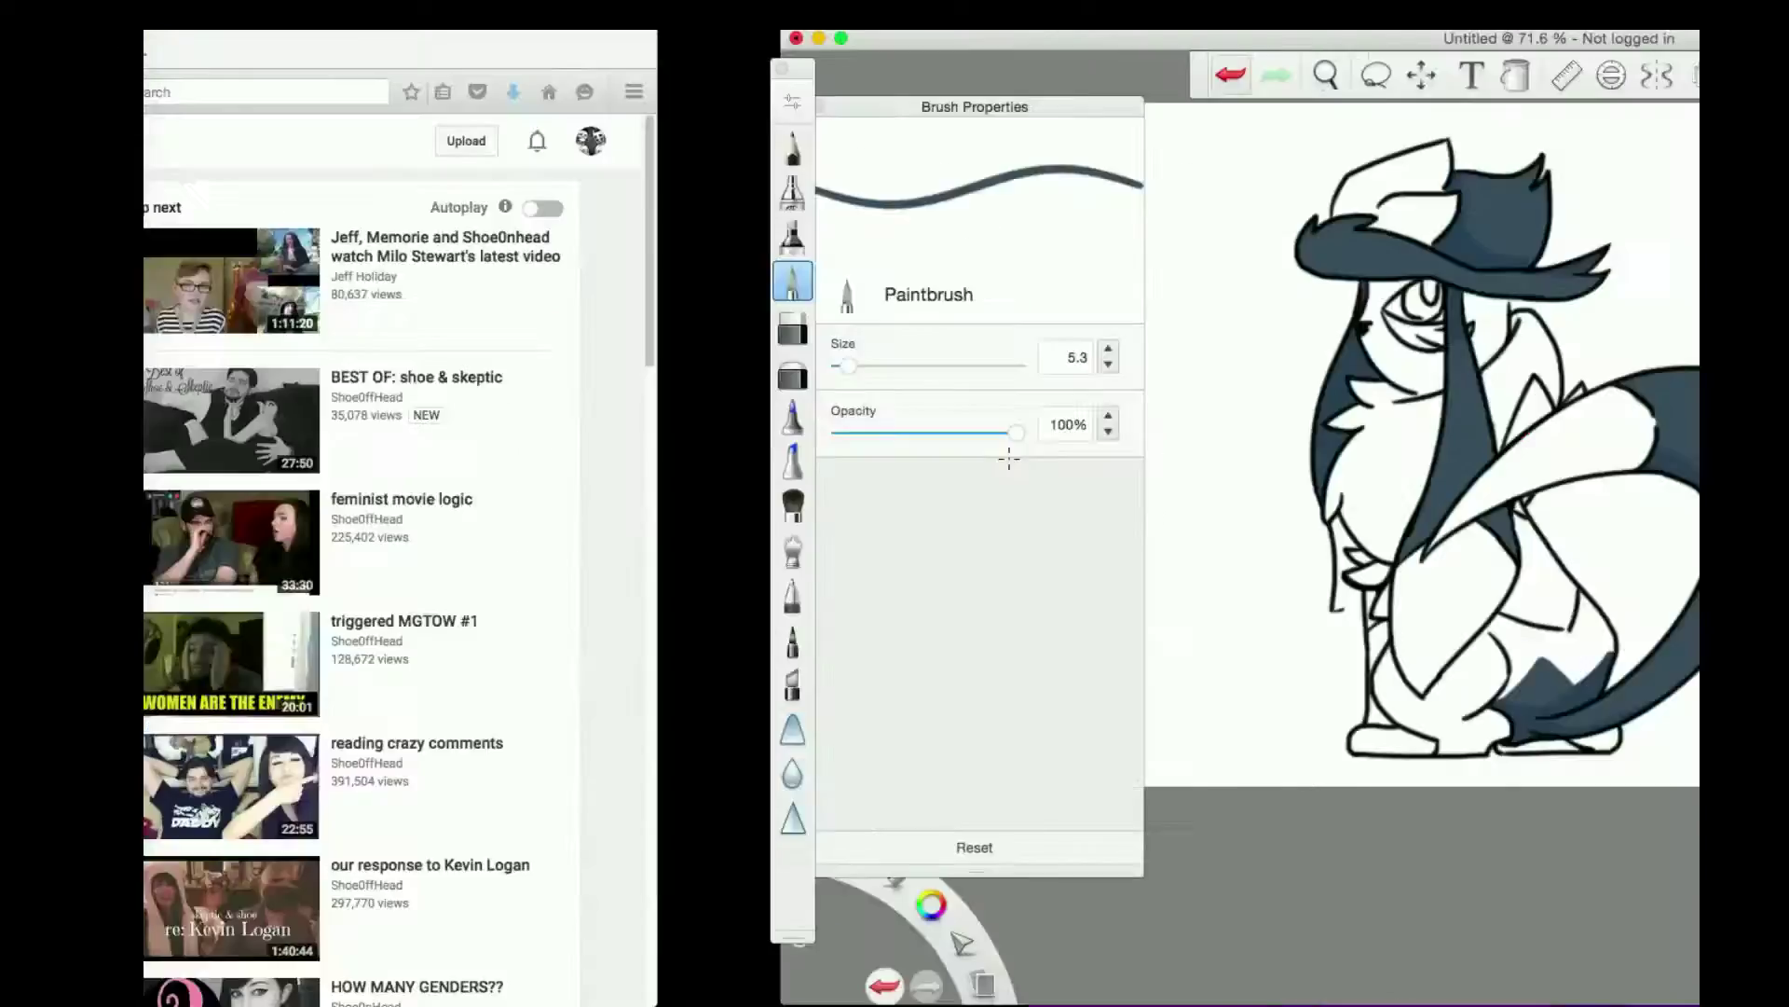
# Merge the line art with Layer3, add a layer beneath it and paint the upper foreleg medium blue with the Paintbrush at size 27.3
pyautogui.press('space')
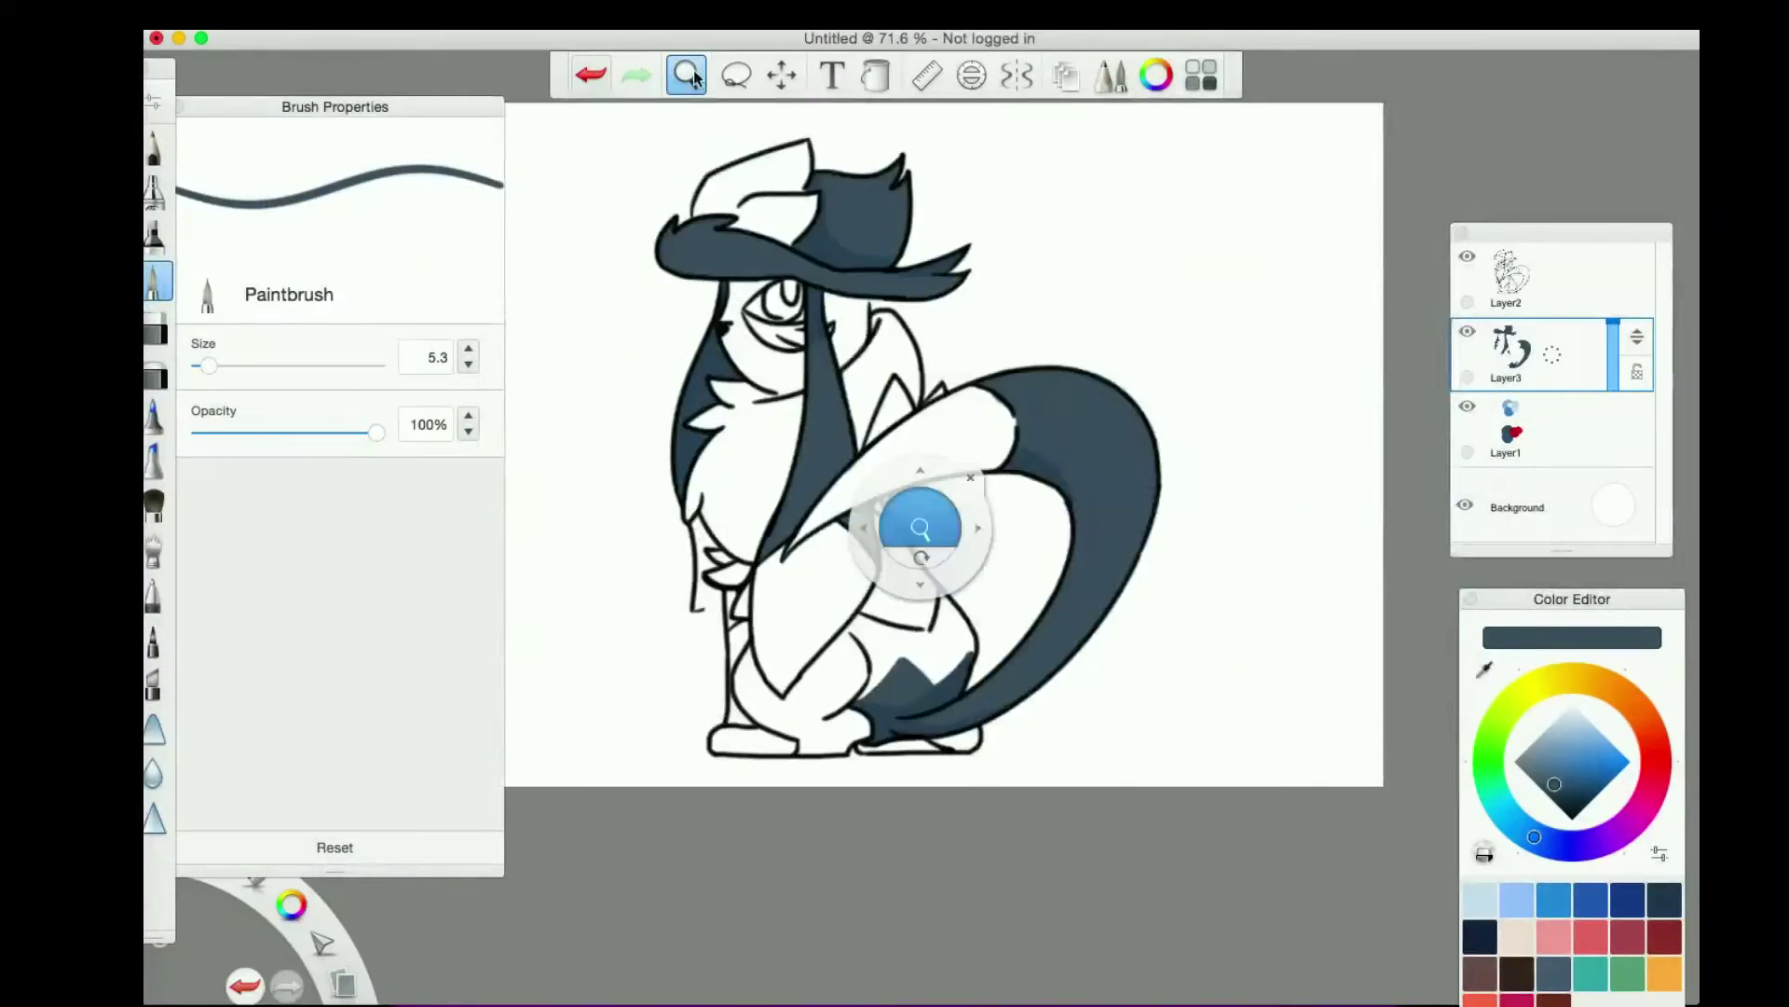
pyautogui.moveTo(919, 519); pyautogui.dragTo(1290, 519)
pyautogui.press('space')
pyautogui.moveTo(999, 410); pyautogui.dragTo(998, 384)
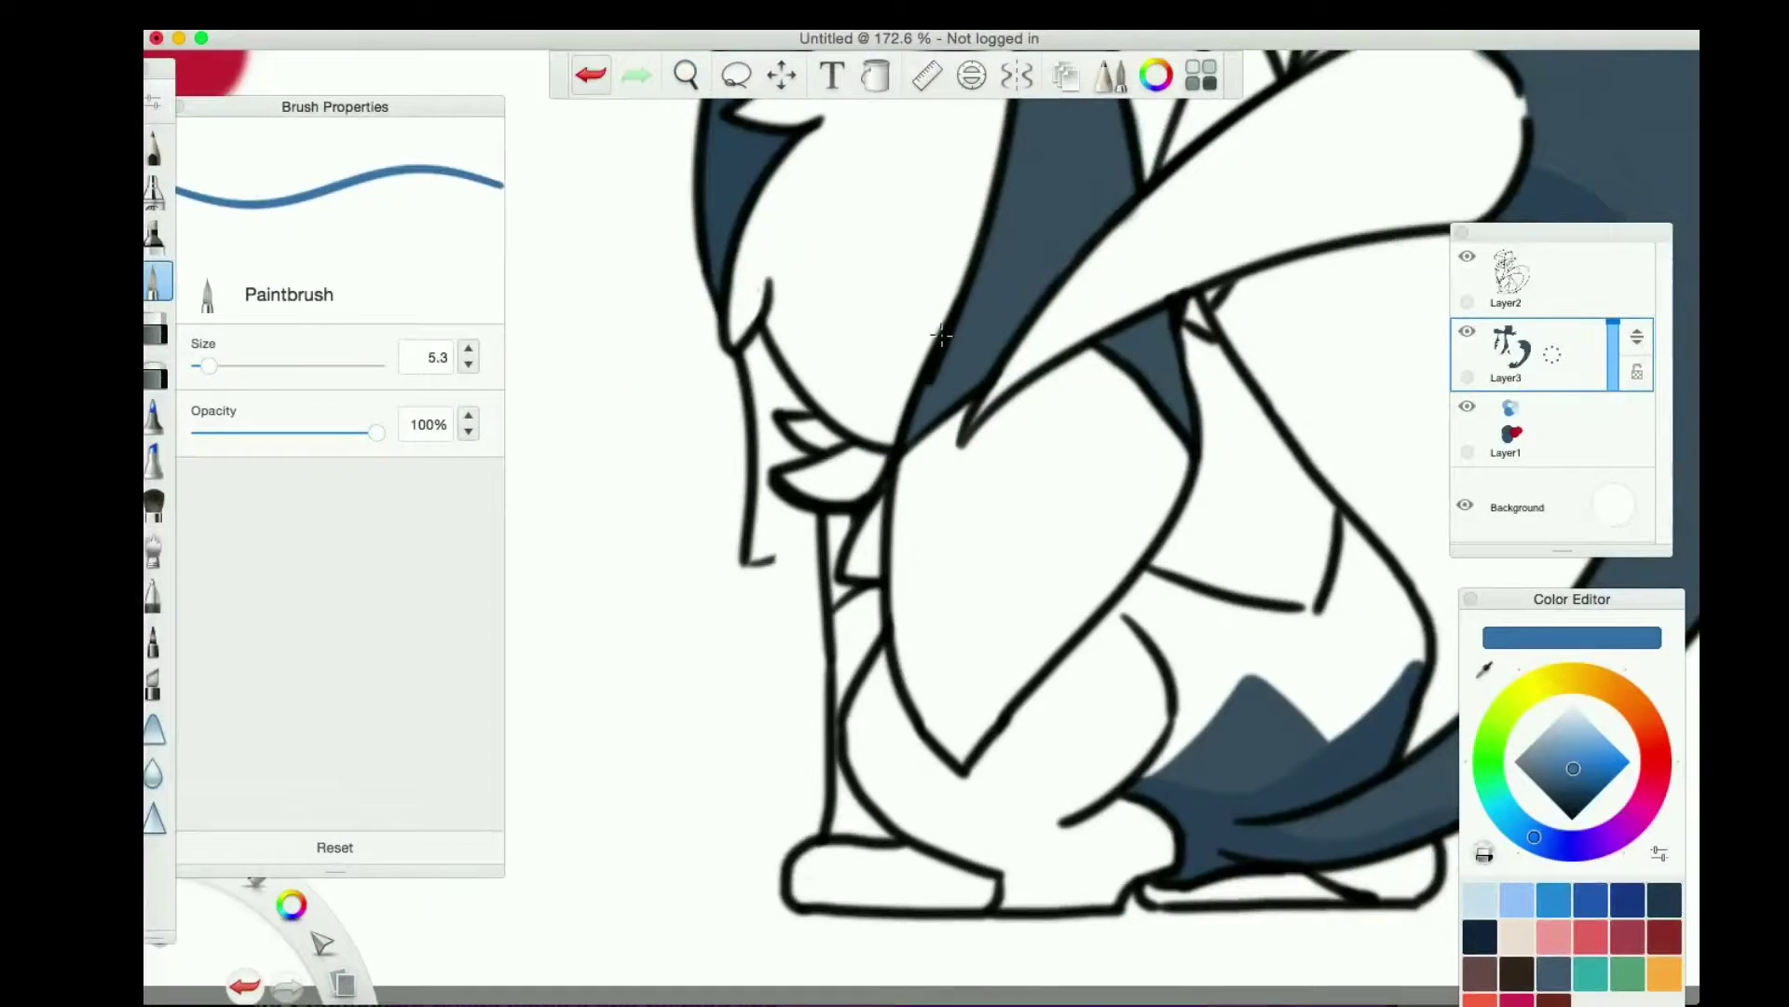
pyautogui.click(1512, 280)
pyautogui.moveTo(932, 429); pyautogui.dragTo(1072, 709)
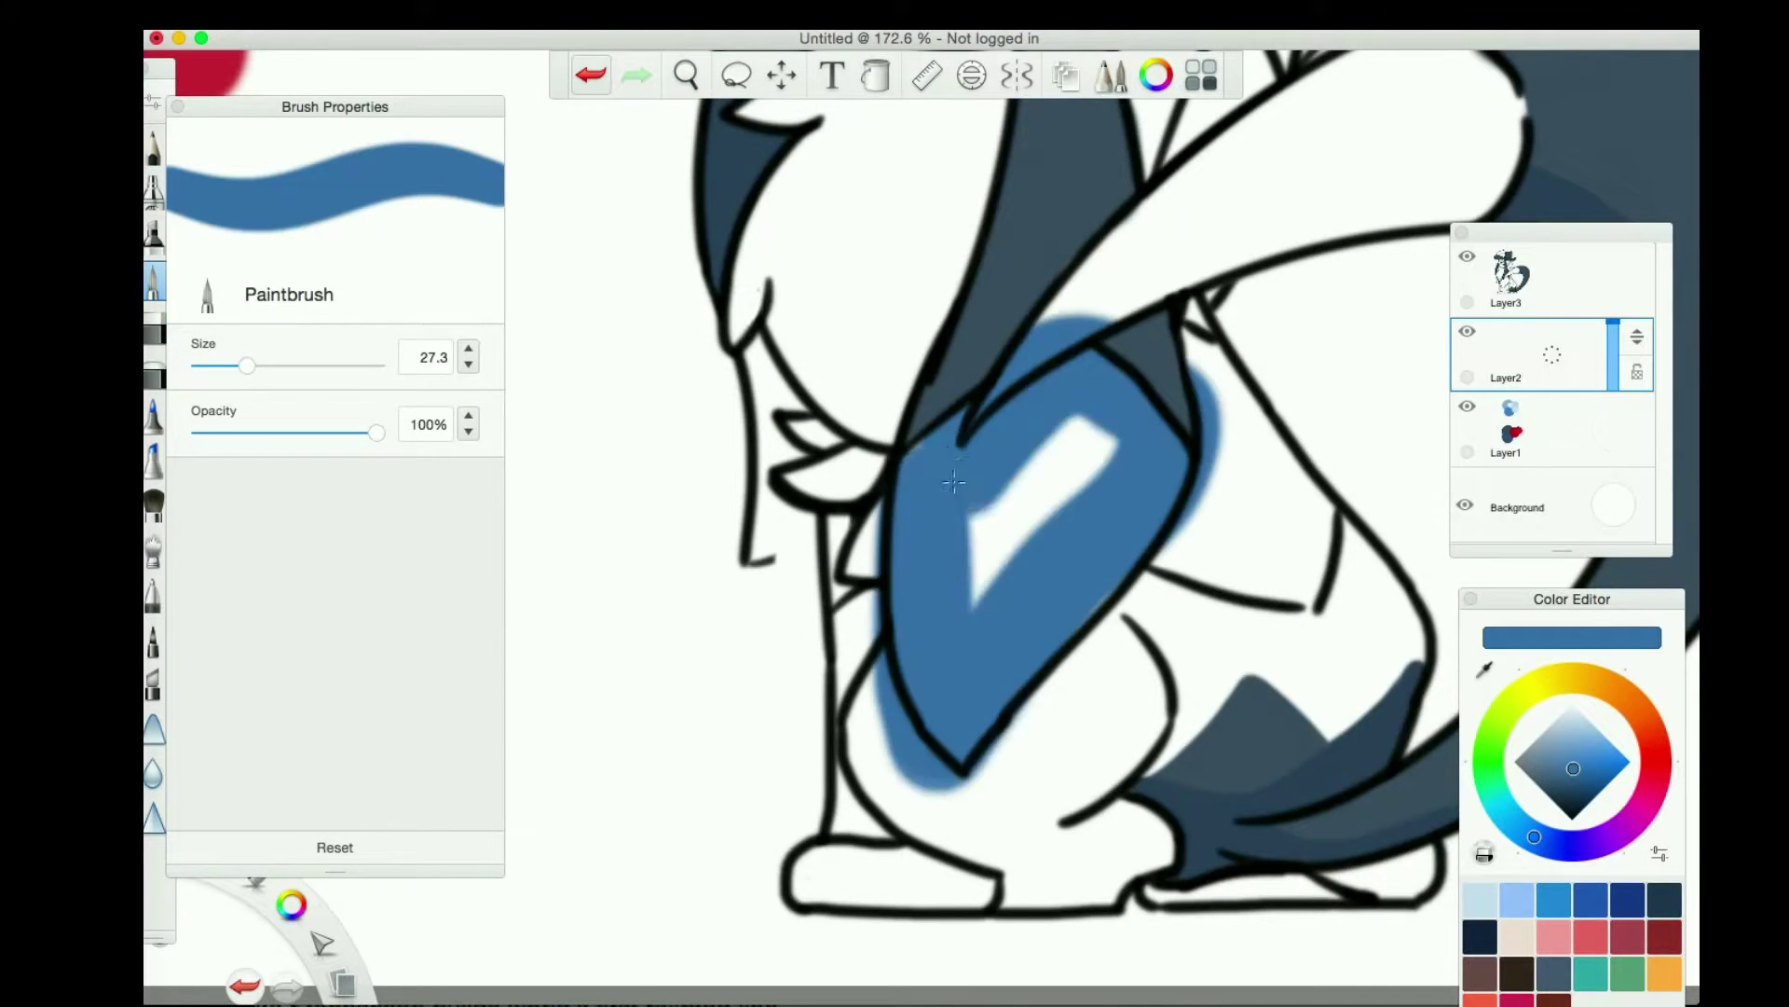
# Paint the tail tip, the strip below the chest and the patch behind the foreleg medium blue
pyautogui.press('space')
pyautogui.moveTo(1193, 149); pyautogui.dragTo(979, 383)
pyautogui.moveTo(1305, 280); pyautogui.dragTo(1061, 359)
pyautogui.moveTo(596, 531); pyautogui.dragTo(644, 792)
pyautogui.moveTo(1025, 746); pyautogui.dragTo(1156, 522)
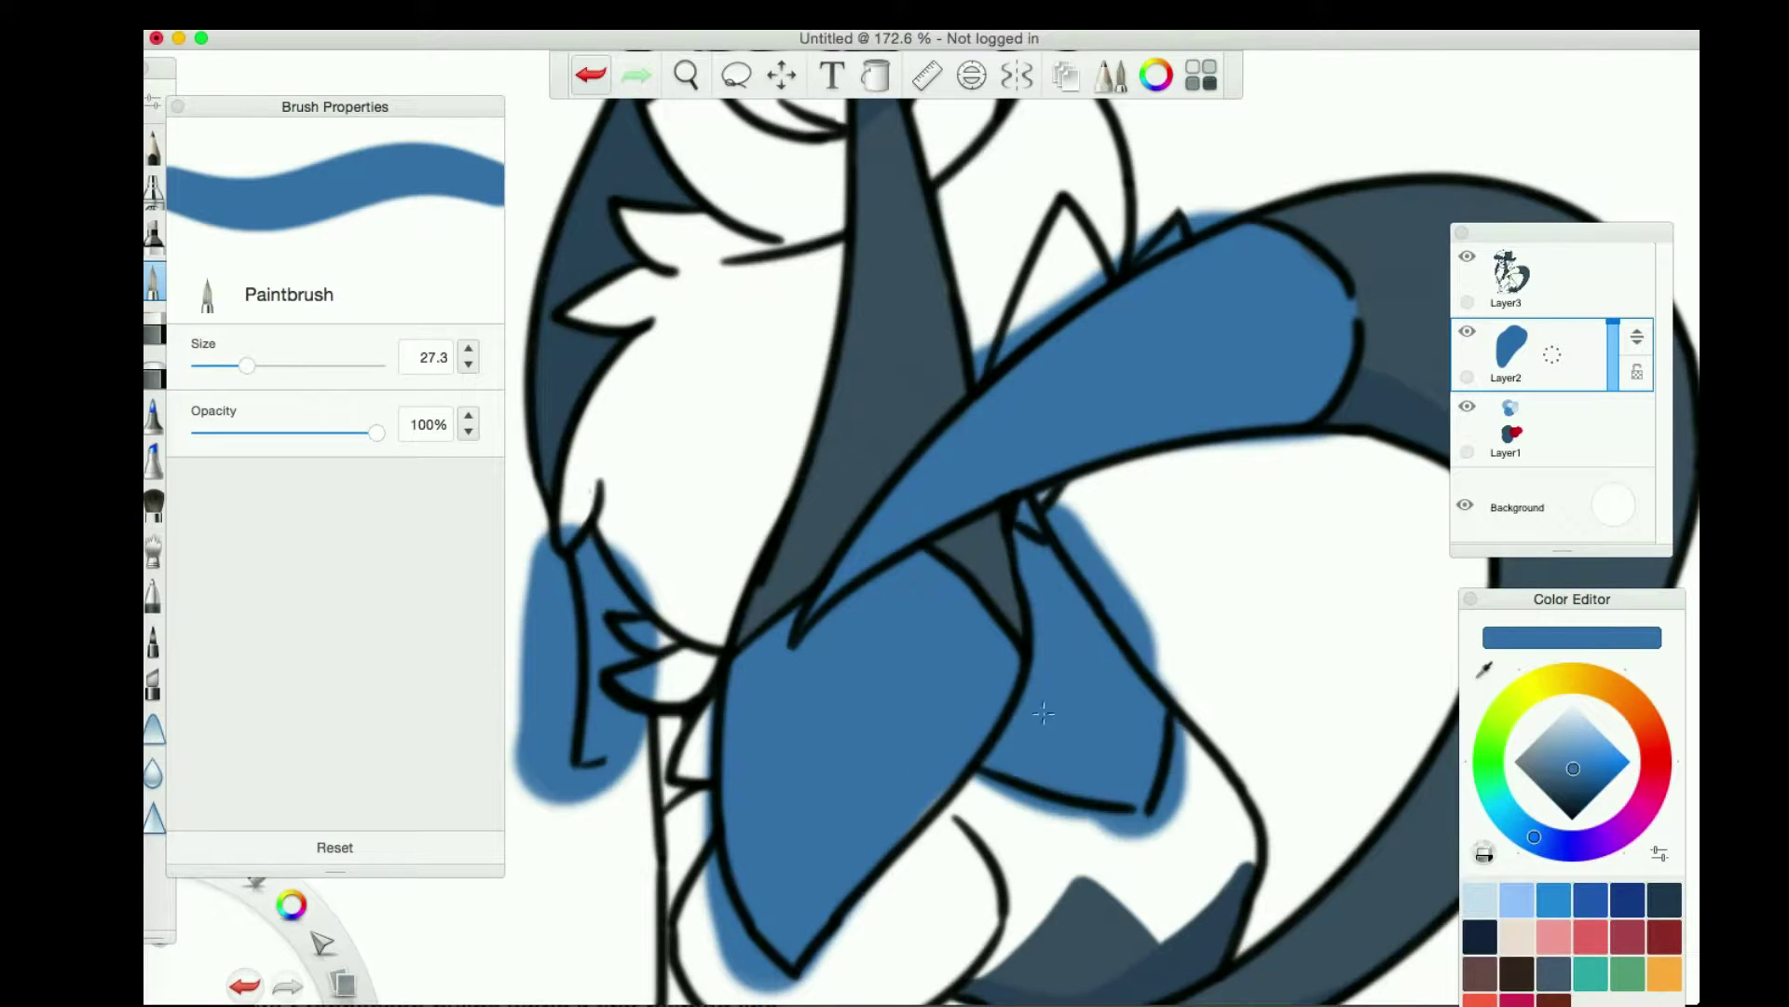
# Paint the lower front leg and the paws medium blue
pyautogui.press('space')
pyautogui.moveTo(876, 793); pyautogui.dragTo(915, 510)
pyautogui.moveTo(746, 522)
pyautogui.mouseDown()
pyautogui.moveTo(1000, 845)
pyautogui.moveTo(1249, 867)
pyautogui.mouseUp()
# Erase the medium blue overflow around the legs, paws and tail tip using the Hard Eraser at size 5.9
pyautogui.moveTo(247, 364); pyautogui.dragTo(222, 364)
pyautogui.click(154, 326)
pyautogui.moveTo(606, 410); pyautogui.dragTo(621, 352)
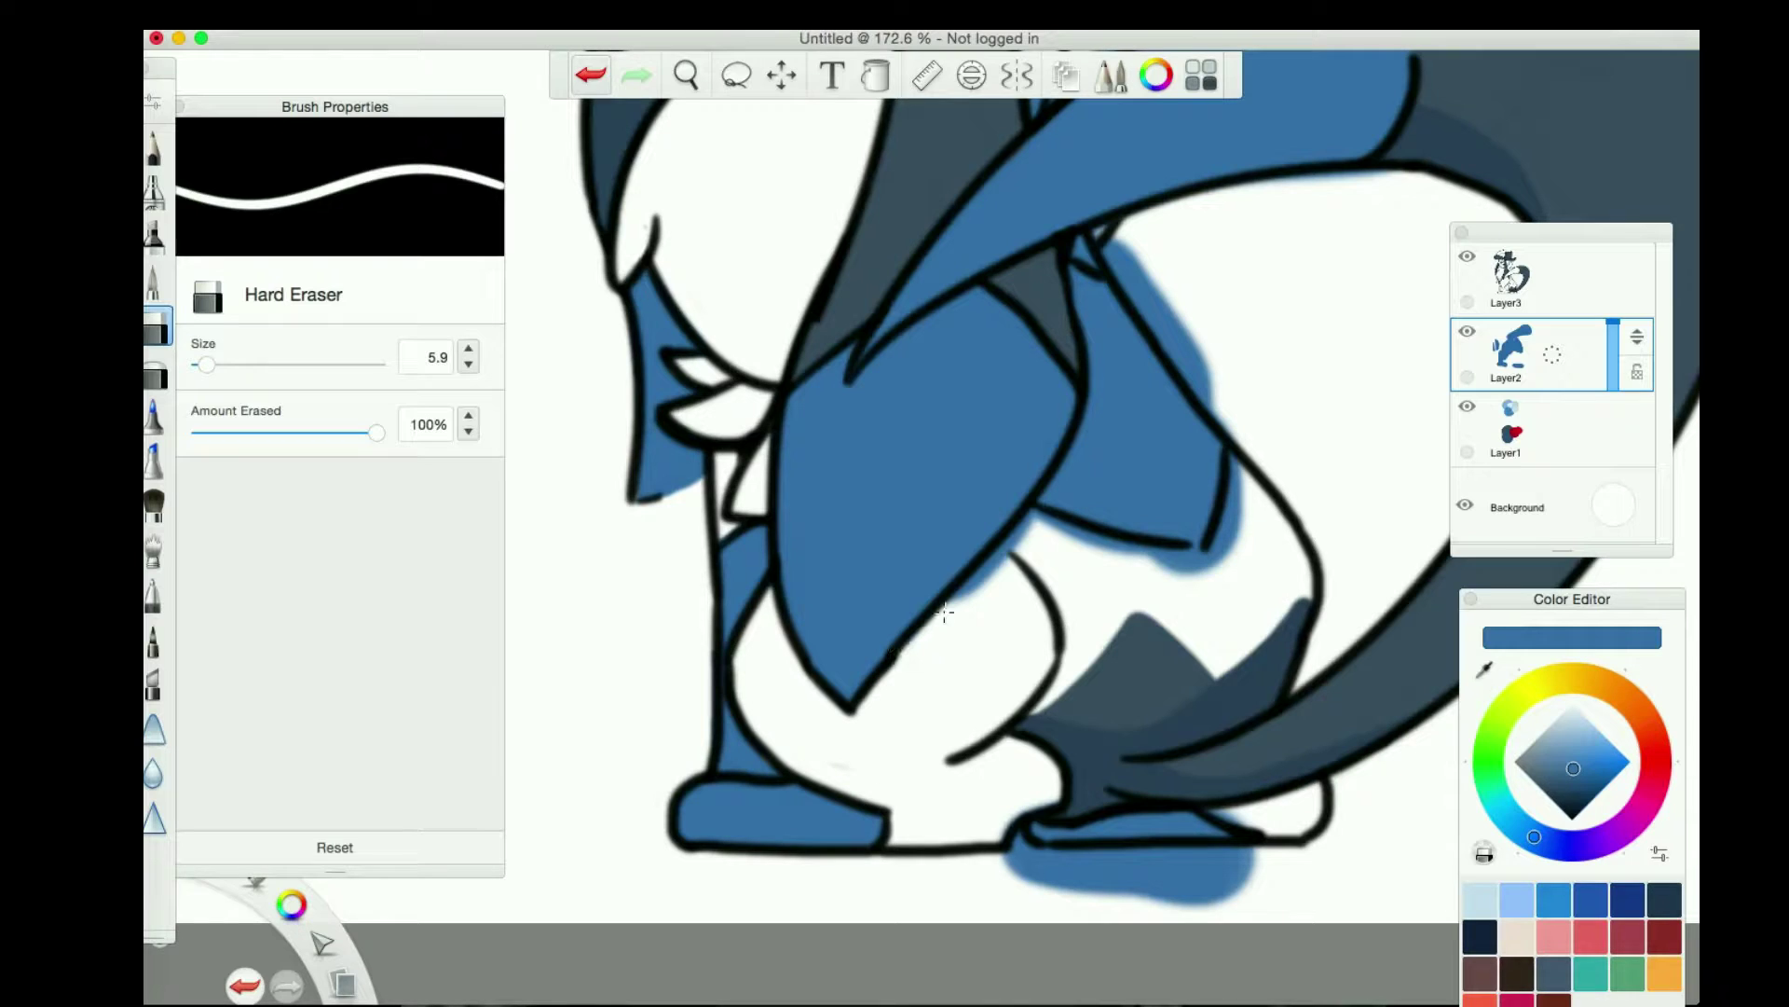
pyautogui.moveTo(1129, 242)
pyautogui.mouseDown()
pyautogui.moveTo(1118, 358)
pyautogui.moveTo(981, 218)
pyautogui.mouseUp()
pyautogui.scroll(-10, 984, 460)
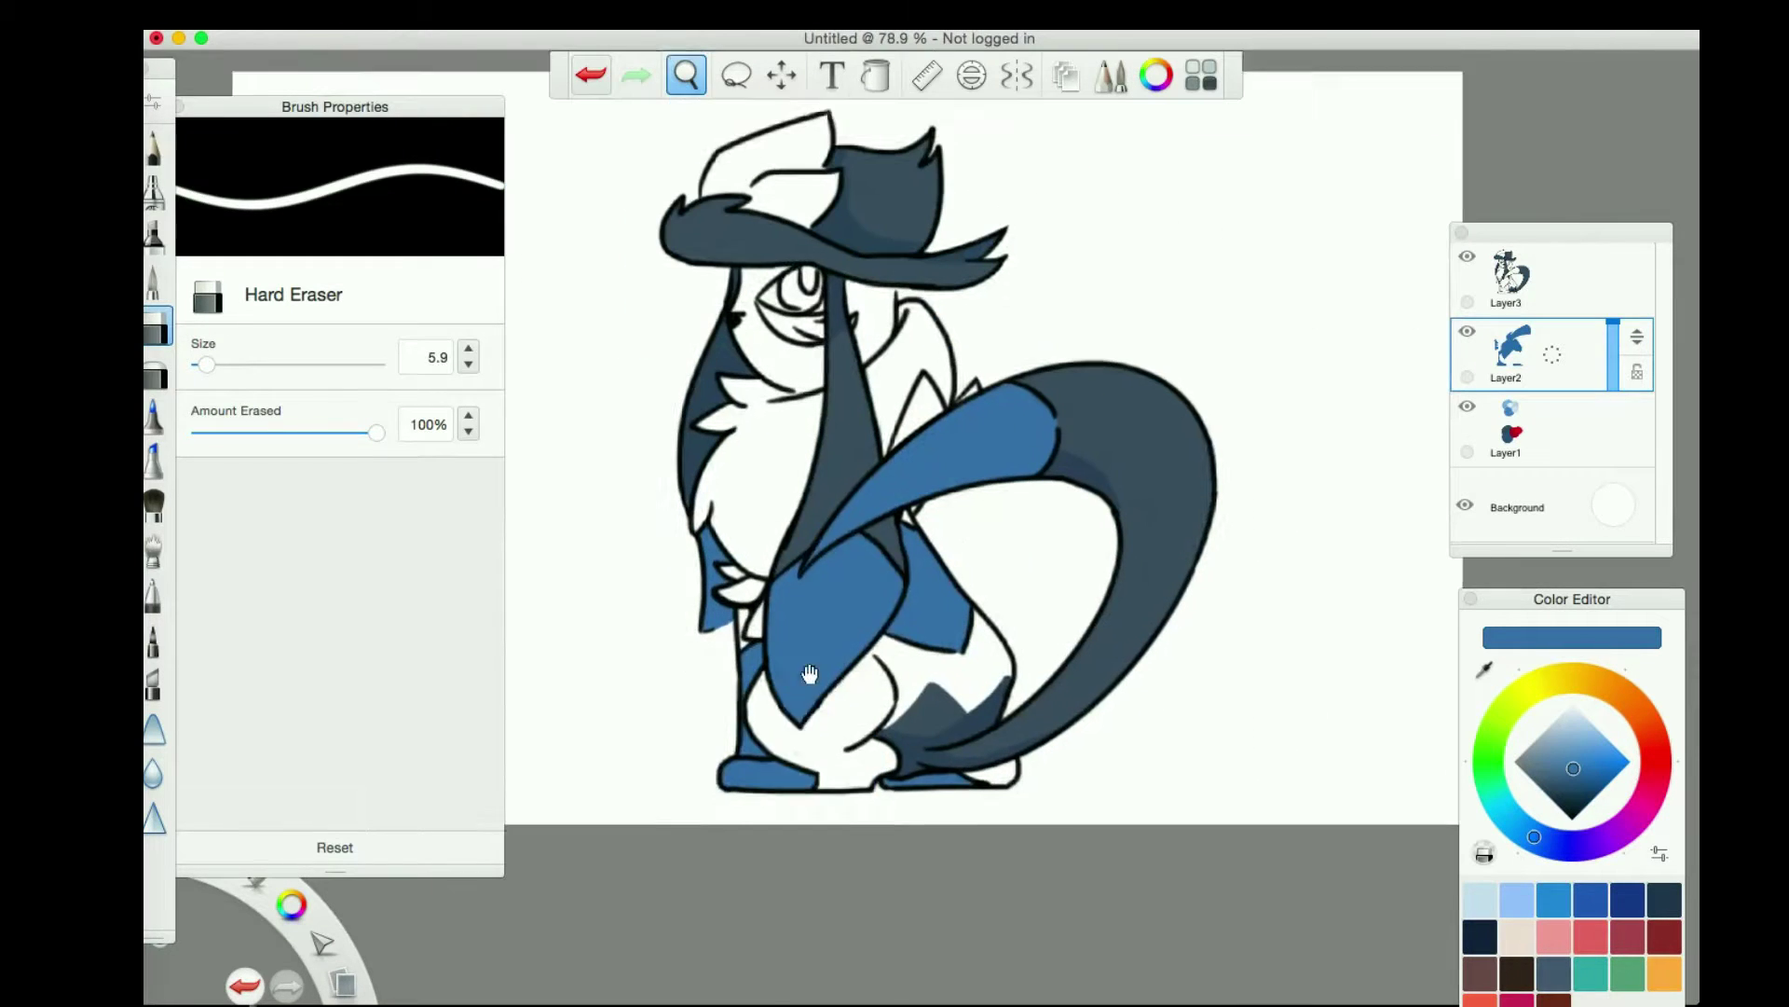
pyautogui.press('e')
pyautogui.moveTo(923, 635)
pyautogui.mouseDown()
pyautogui.moveTo(1166, 415)
pyautogui.moveTo(1026, 584)
pyautogui.mouseUp()
# Shade the tail tip's underside and the foreleg's upper edge in a darker blue with the Paintbrush at size 4.6
pyautogui.press('Escape')
pyautogui.press('[')
pyautogui.press('[')
pyautogui.press('[')
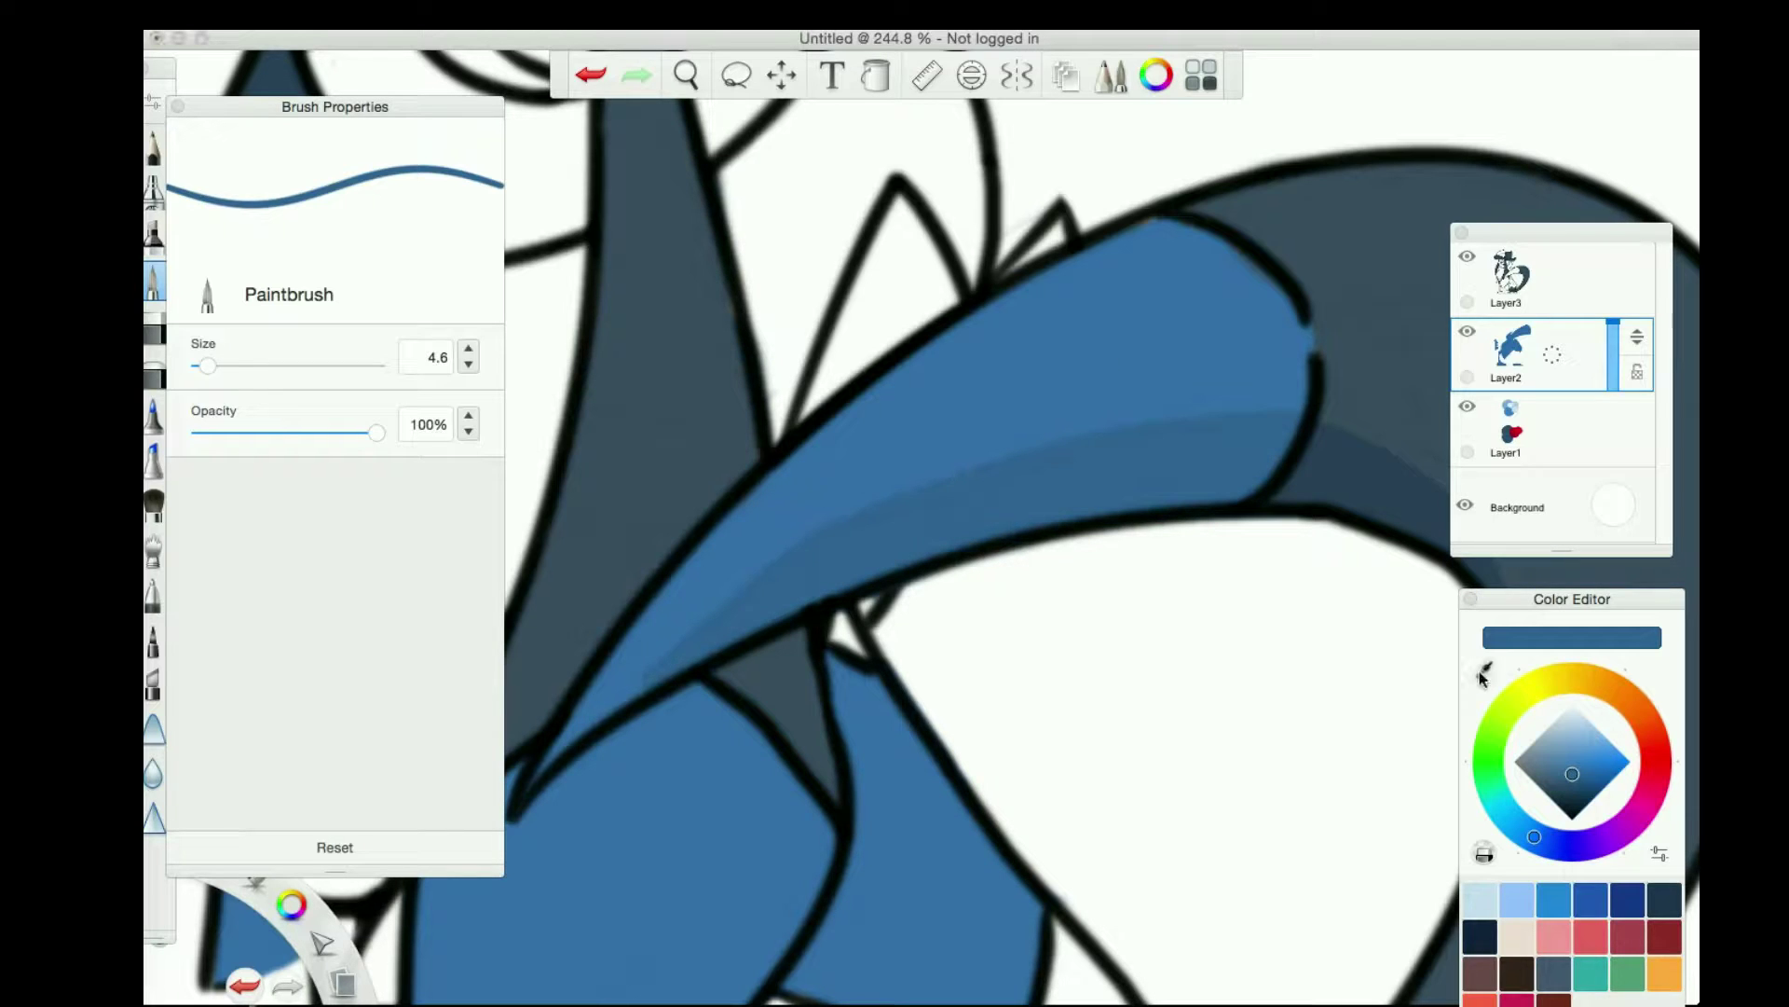
pyautogui.moveTo(558, 801); pyautogui.dragTo(875, 511)
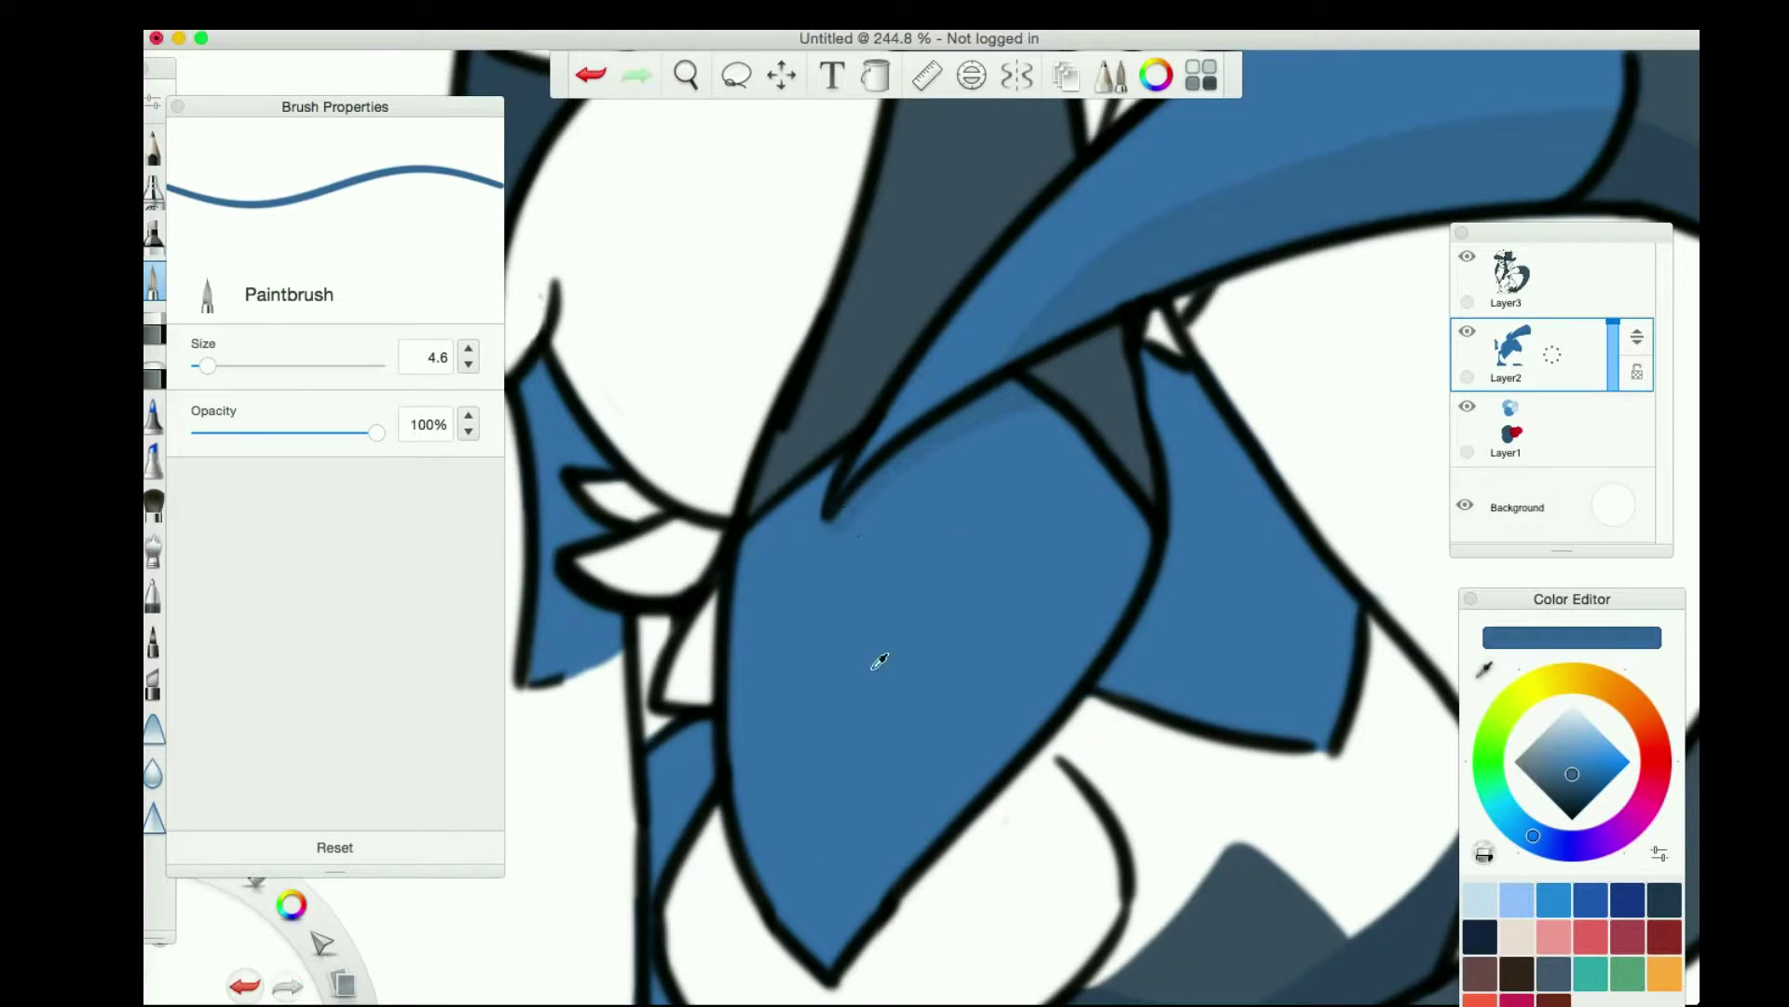
pyautogui.press('e')
pyautogui.moveTo(687, 416)
pyautogui.mouseDown()
pyautogui.moveTo(799, 287)
pyautogui.moveTo(938, 519)
pyautogui.moveTo(843, 463)
pyautogui.mouseUp()
# Merge the line art with Layer1 above the blue layer, add a new top layer and choose dark slate blue
pyautogui.press('e')
pyautogui.click(810, 378)
pyautogui.click(1473, 363)
pyautogui.click(1611, 446)
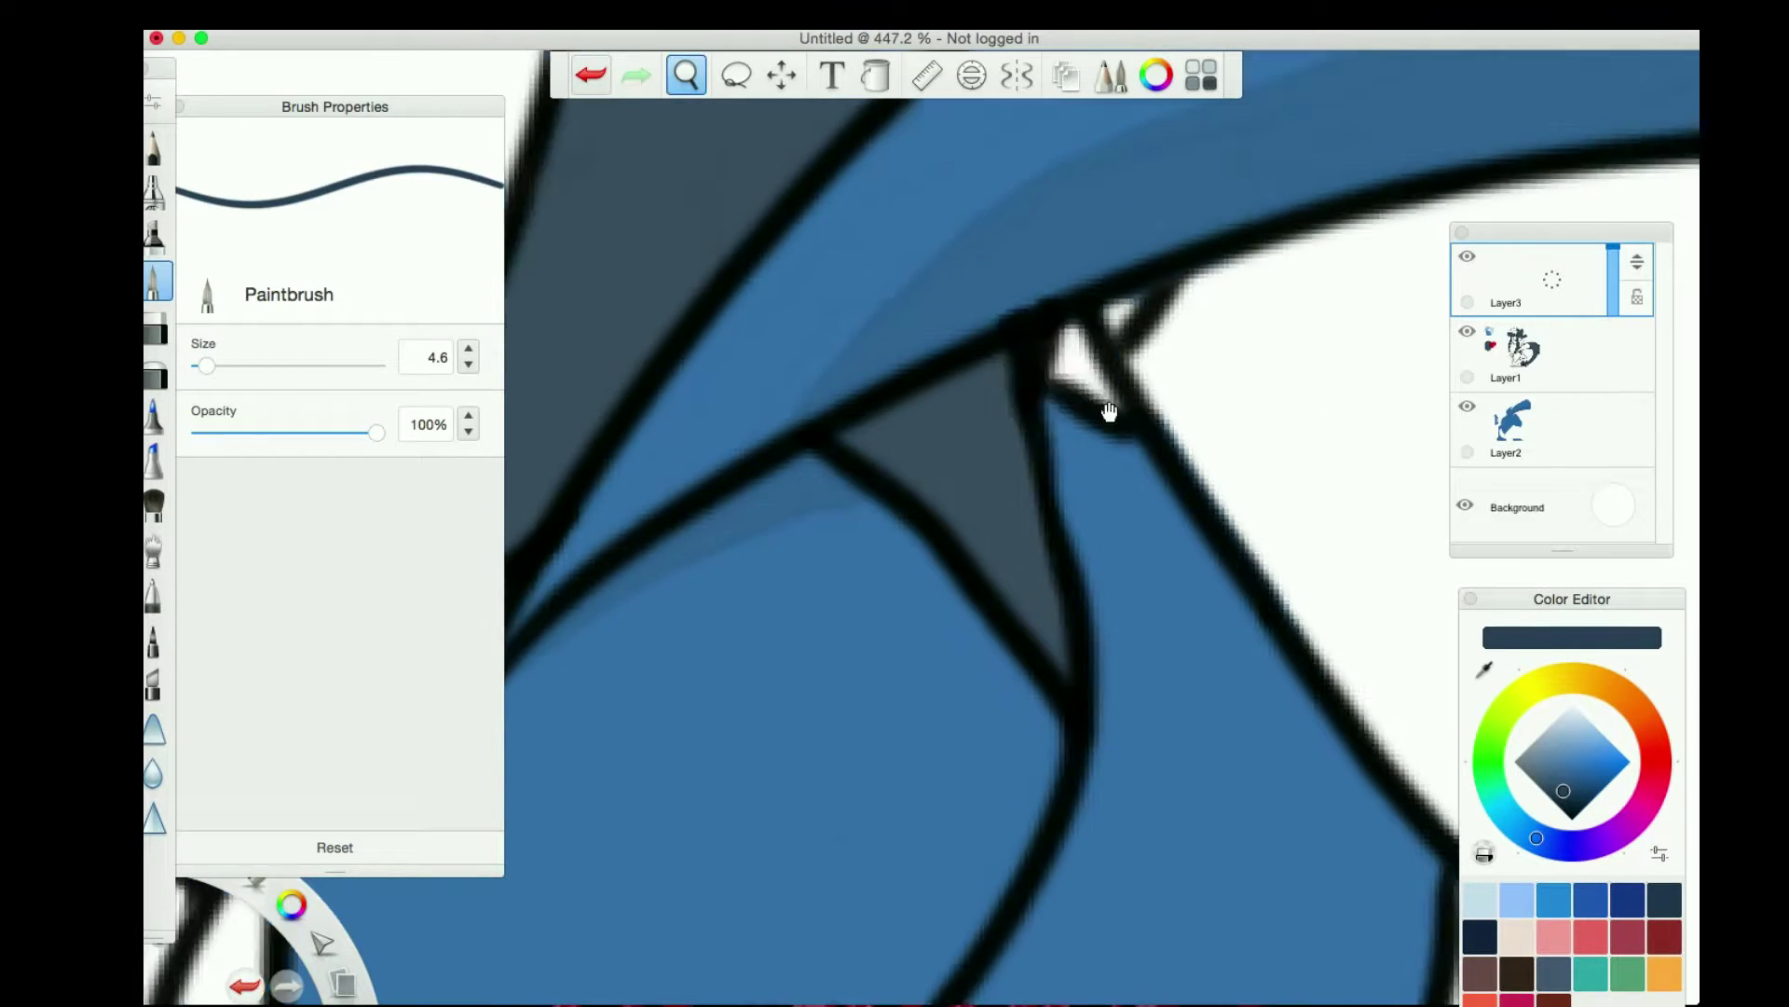
# Shade the upper end of the small slate point beneath the tail and erase the overflow with the Hard Eraser at size 5.9
pyautogui.moveTo(850, 491); pyautogui.dragTo(1024, 445)
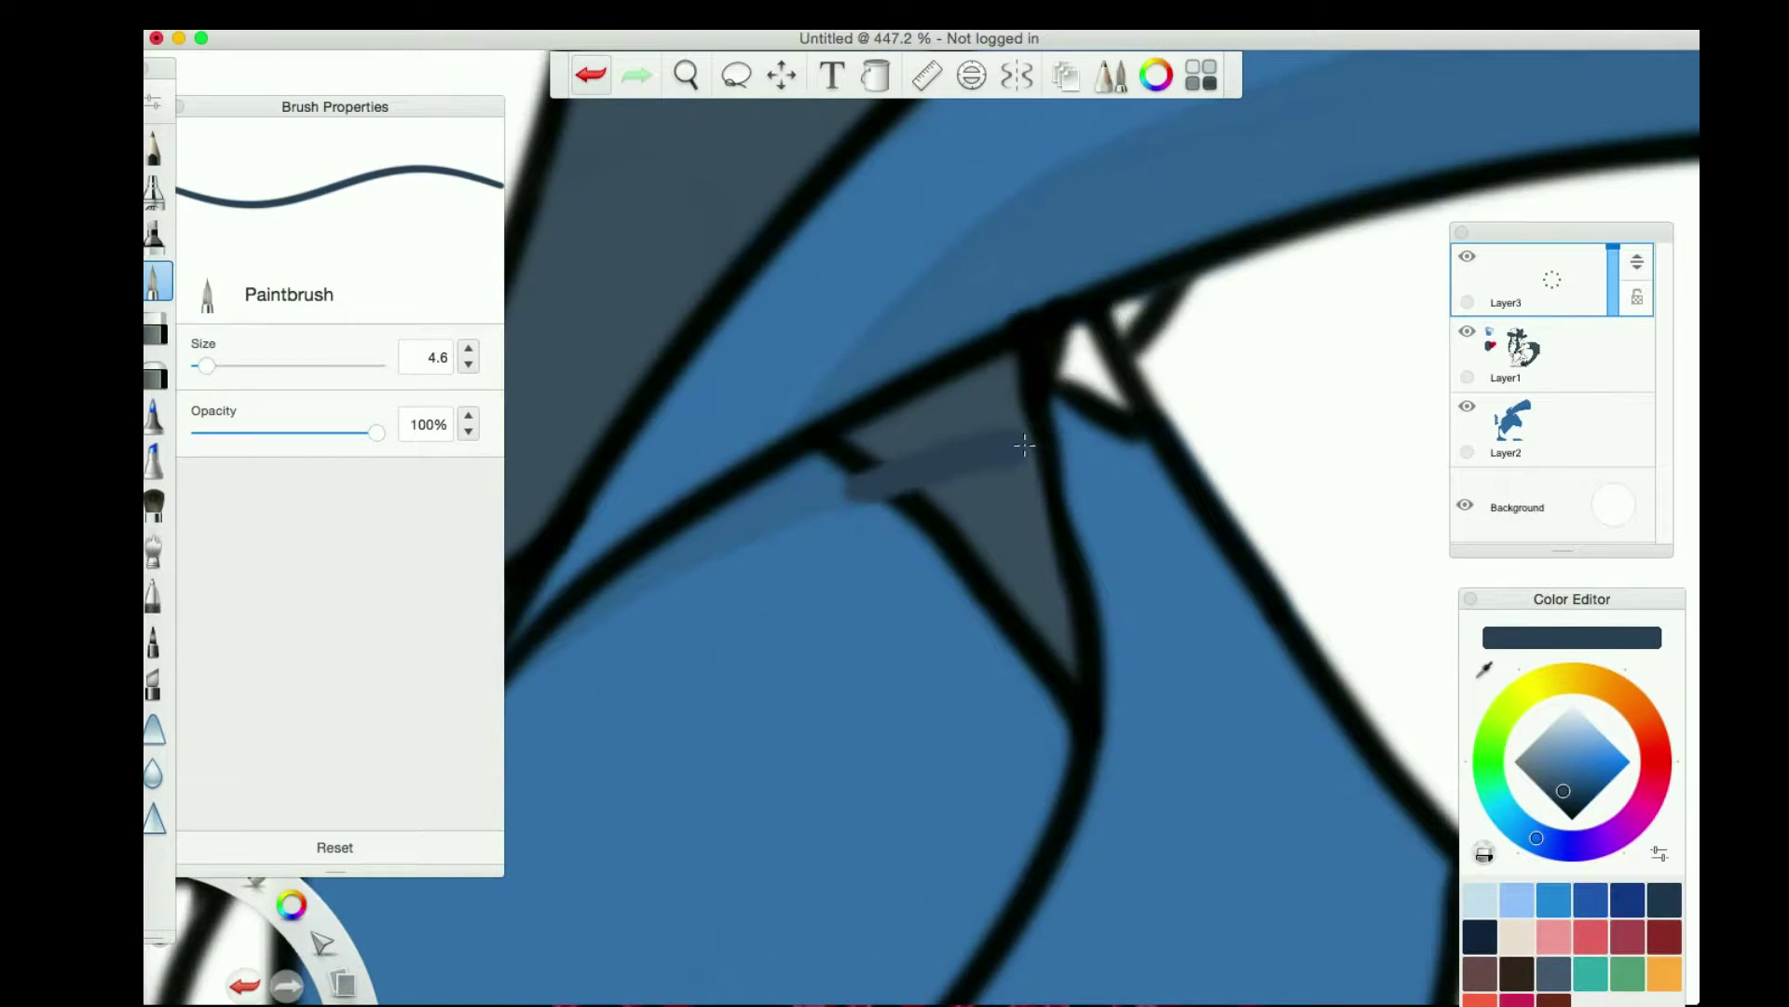
pyautogui.moveTo(816, 470); pyautogui.dragTo(1039, 416)
pyautogui.press('e')
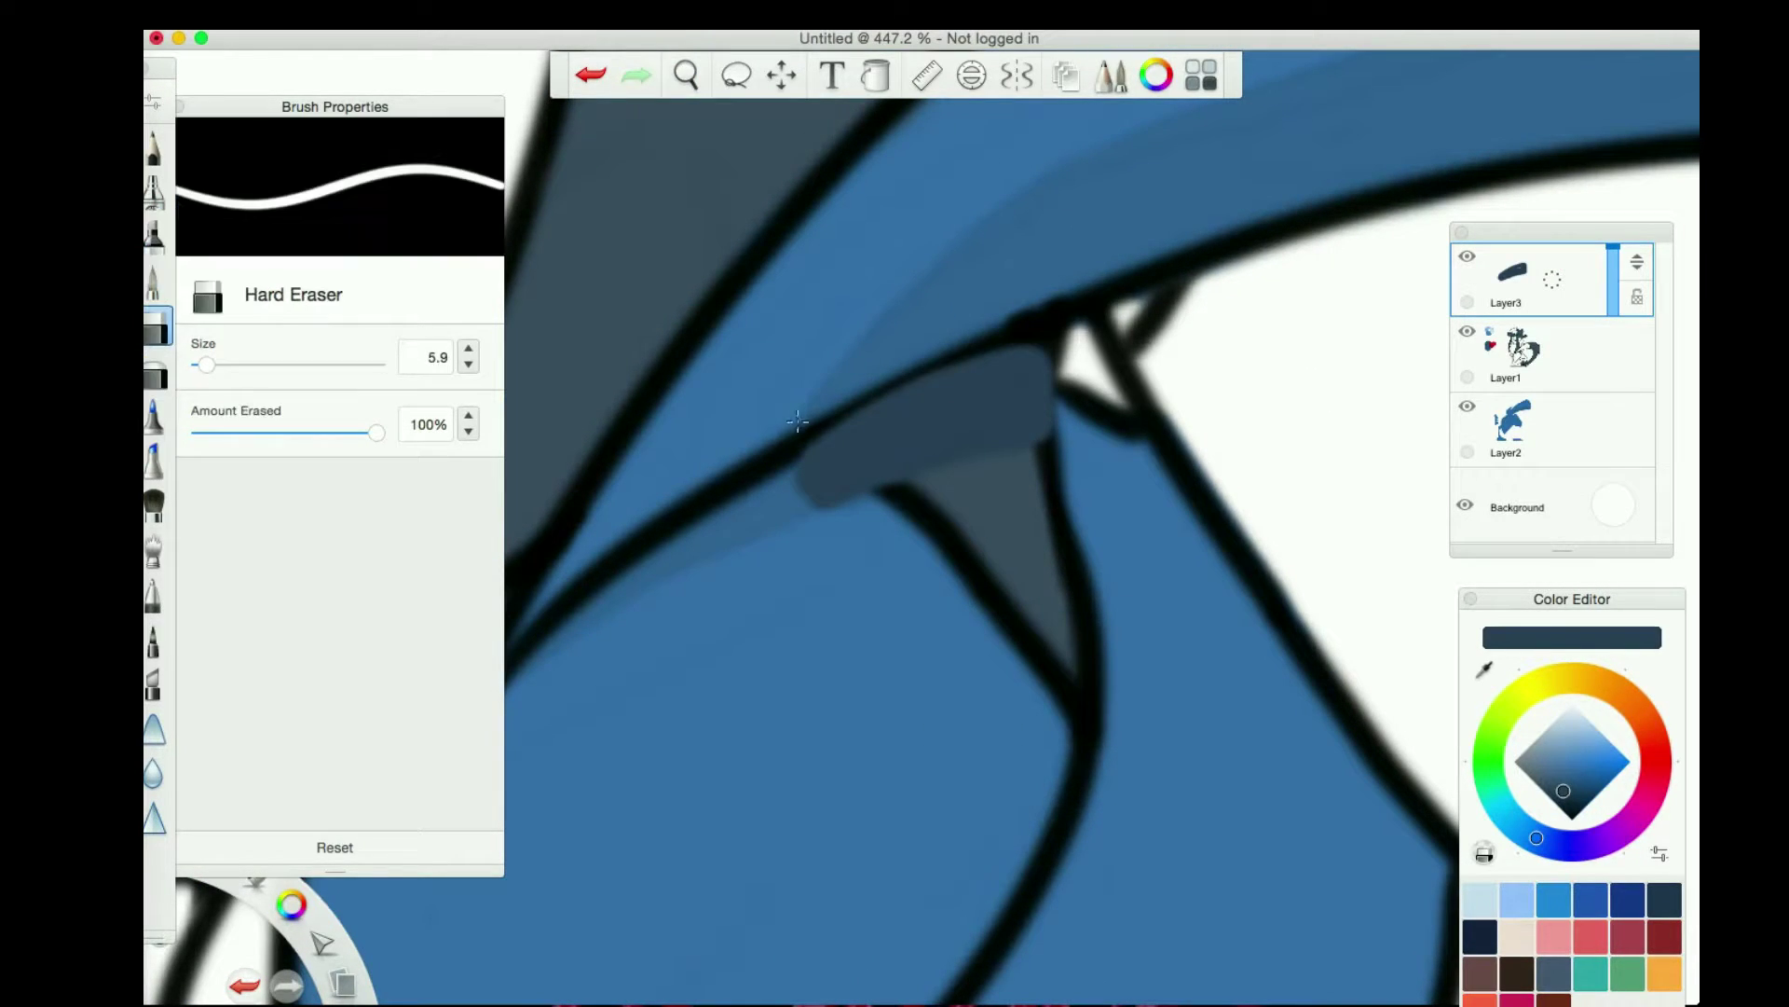
pyautogui.click(736, 75)
pyautogui.moveTo(998, 551)
pyautogui.mouseDown()
pyautogui.moveTo(1058, 540)
pyautogui.moveTo(902, 503)
pyautogui.mouseUp()
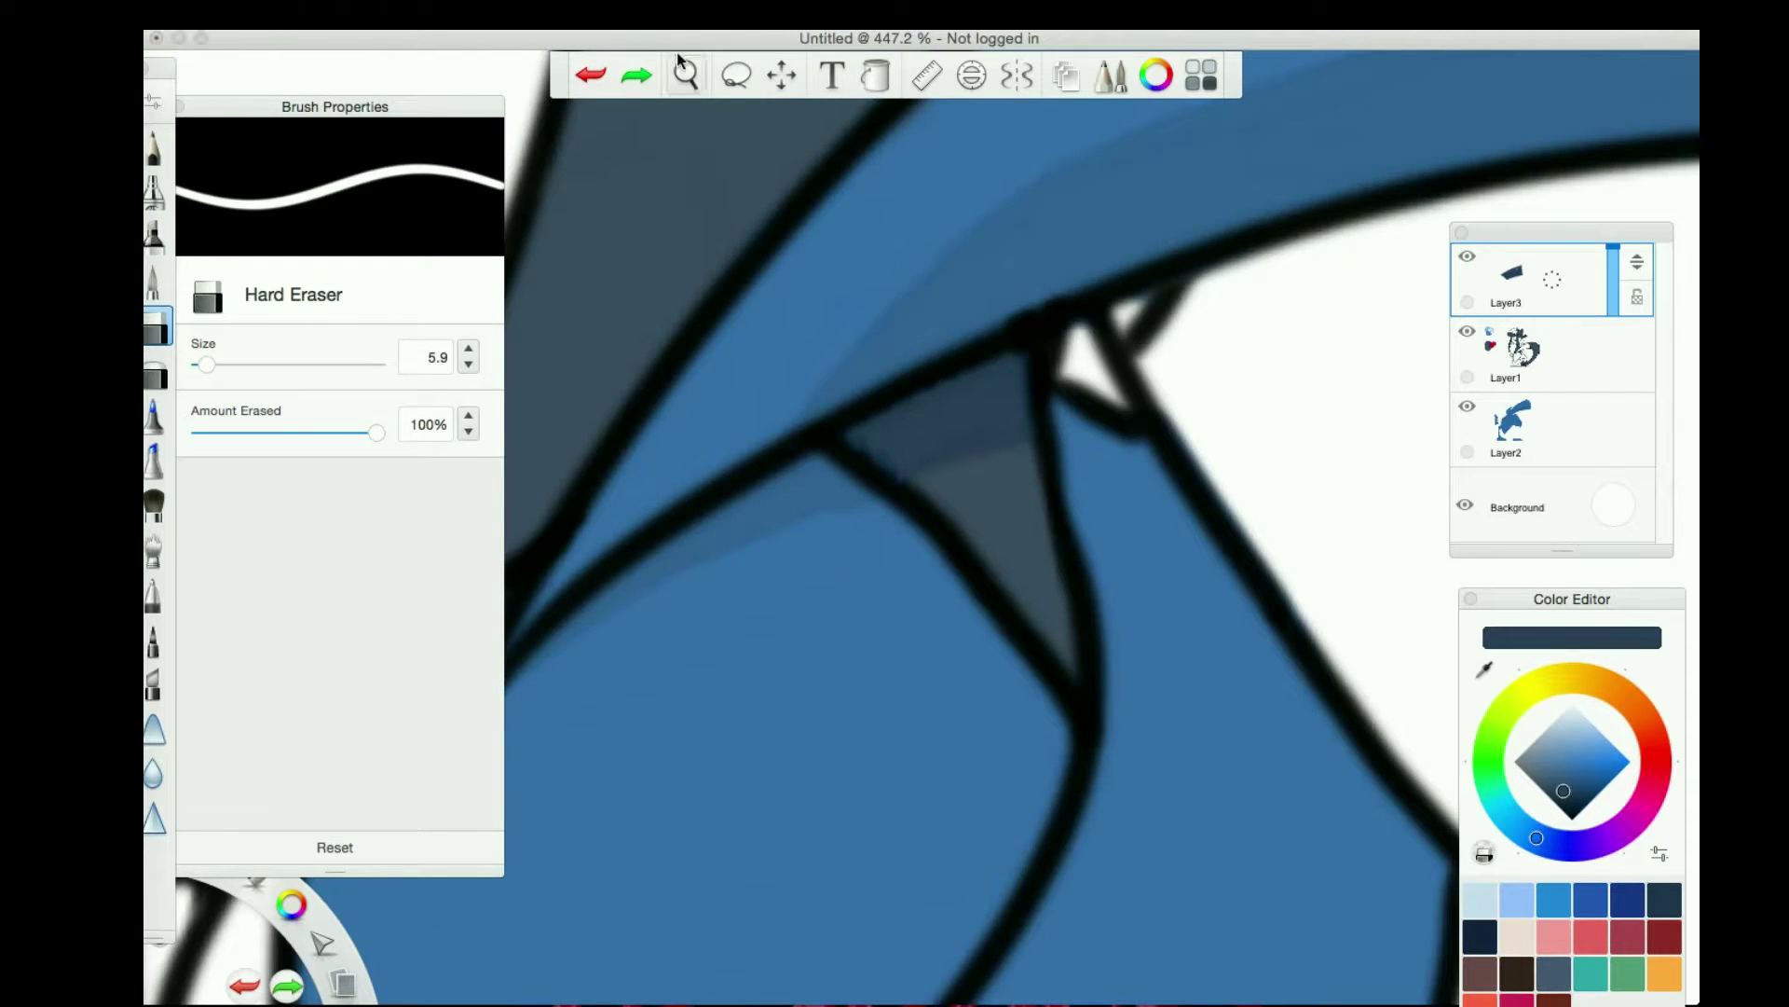
# Merge the shading layer down, and shade the blue strip below the chest and the patch behind the foreleg in darker blue on Layer2
pyautogui.click(686, 73)
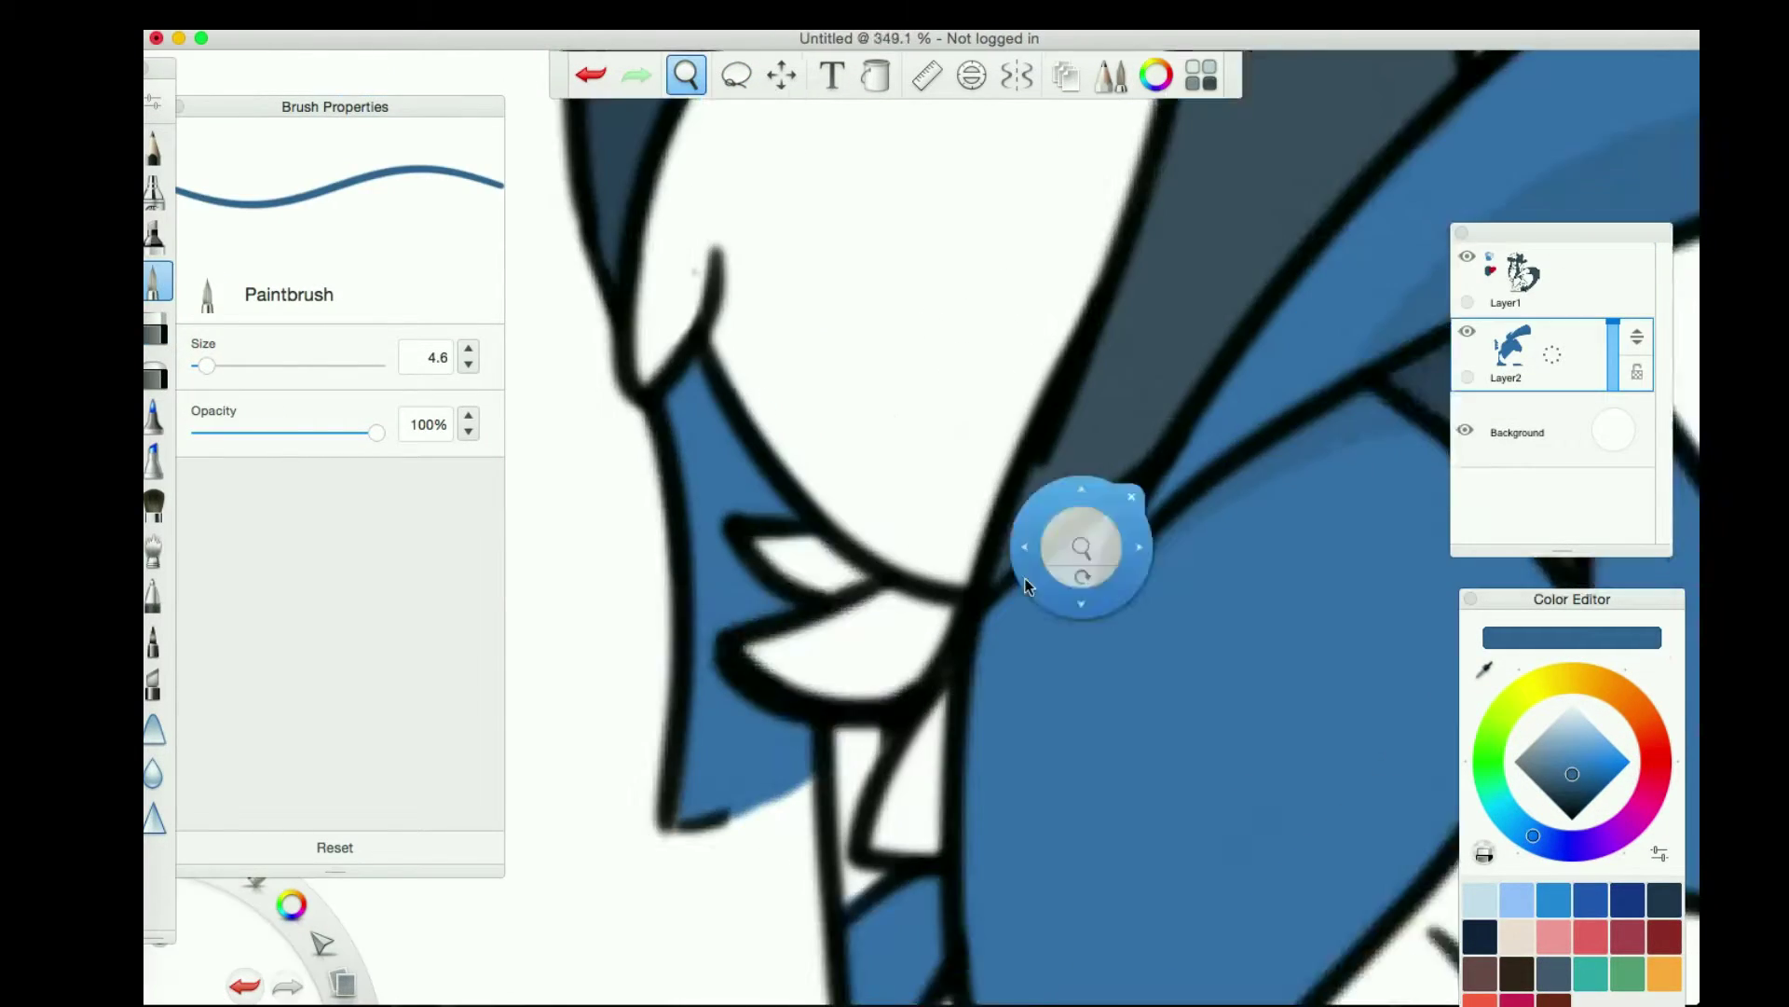
pyautogui.moveTo(1028, 585); pyautogui.dragTo(1163, 585)
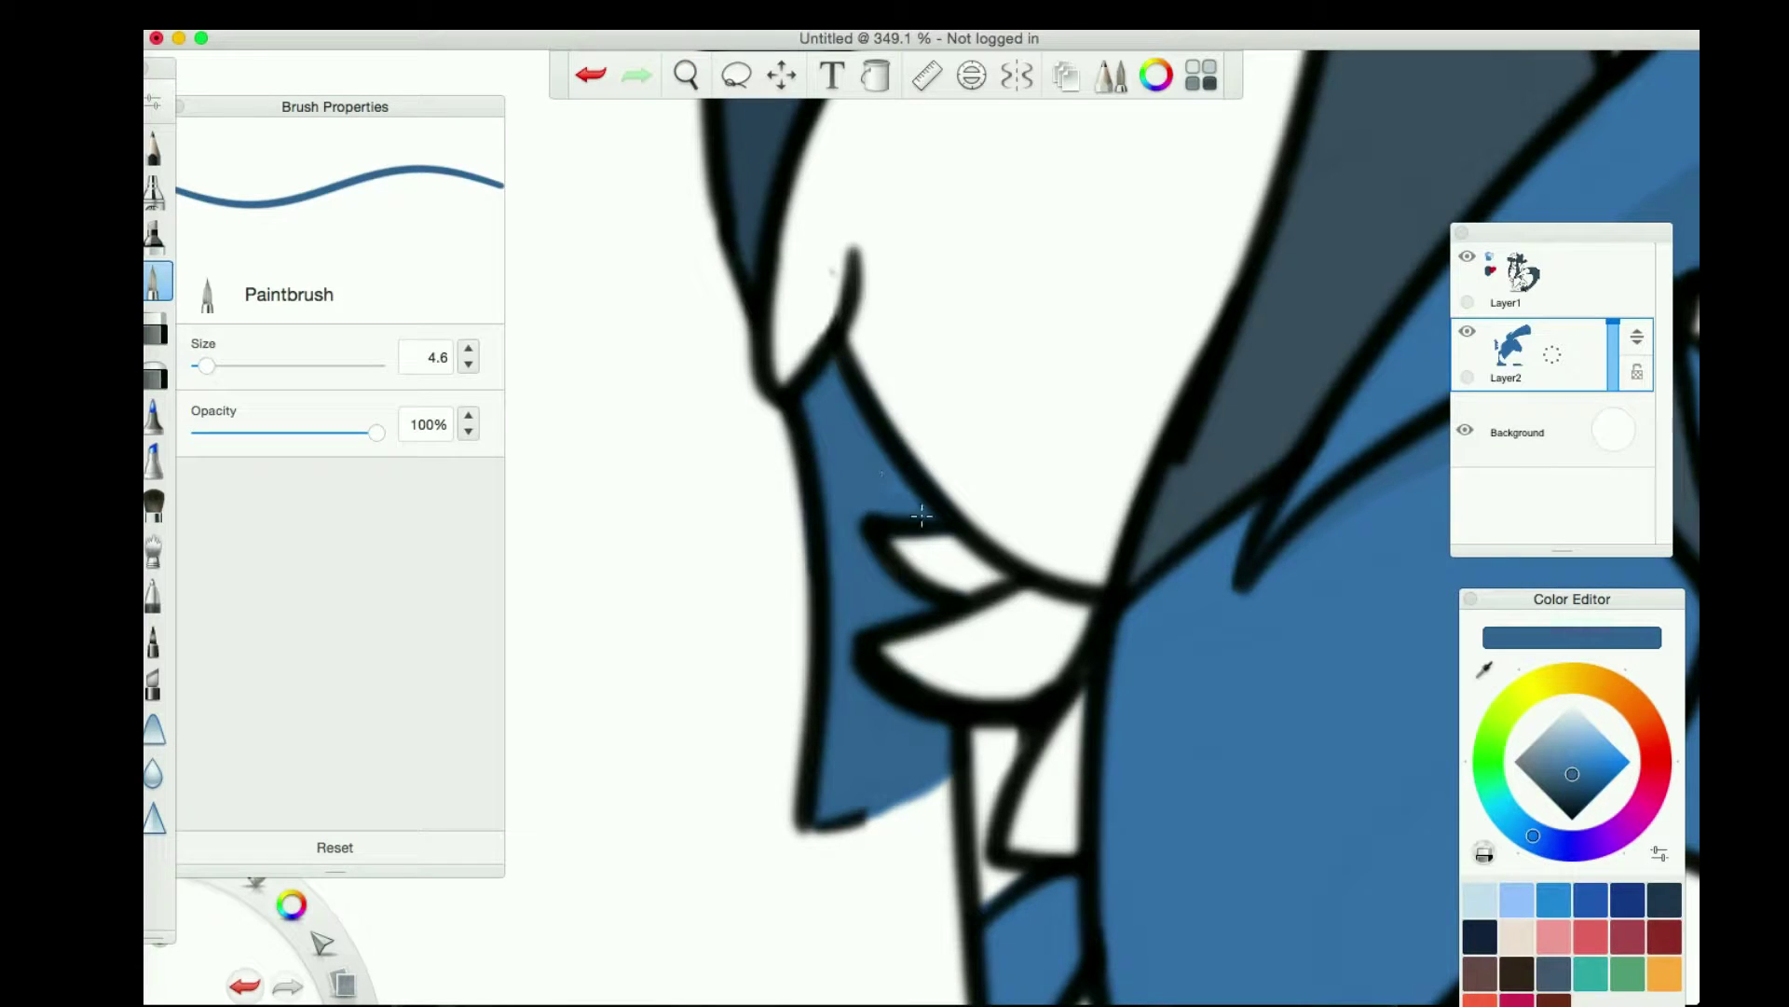
pyautogui.moveTo(779, 711)
pyautogui.mouseDown()
pyautogui.moveTo(797, 718)
pyautogui.moveTo(795, 874)
pyautogui.mouseUp()
pyautogui.moveTo(962, 424); pyautogui.dragTo(1000, 593)
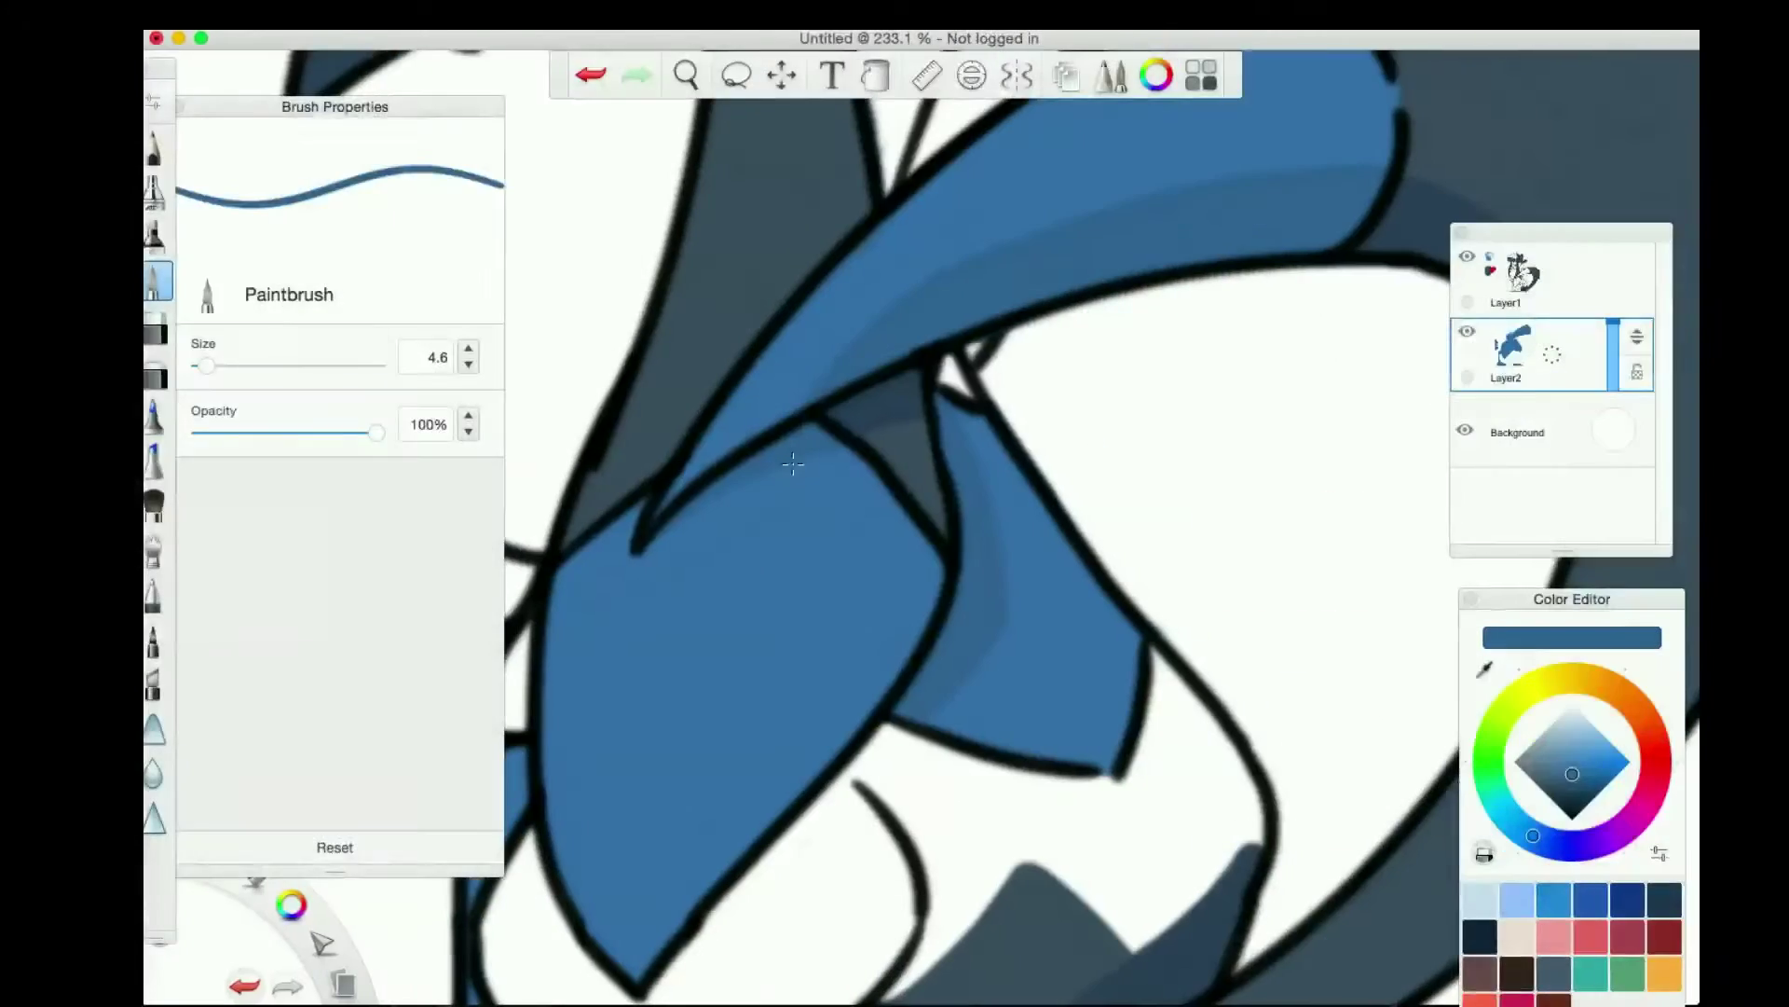
# Review the whole drawing against the palette and the Glaceon reference image in the web browser, and return to the drawing
pyautogui.scroll(-5, 837, 171)
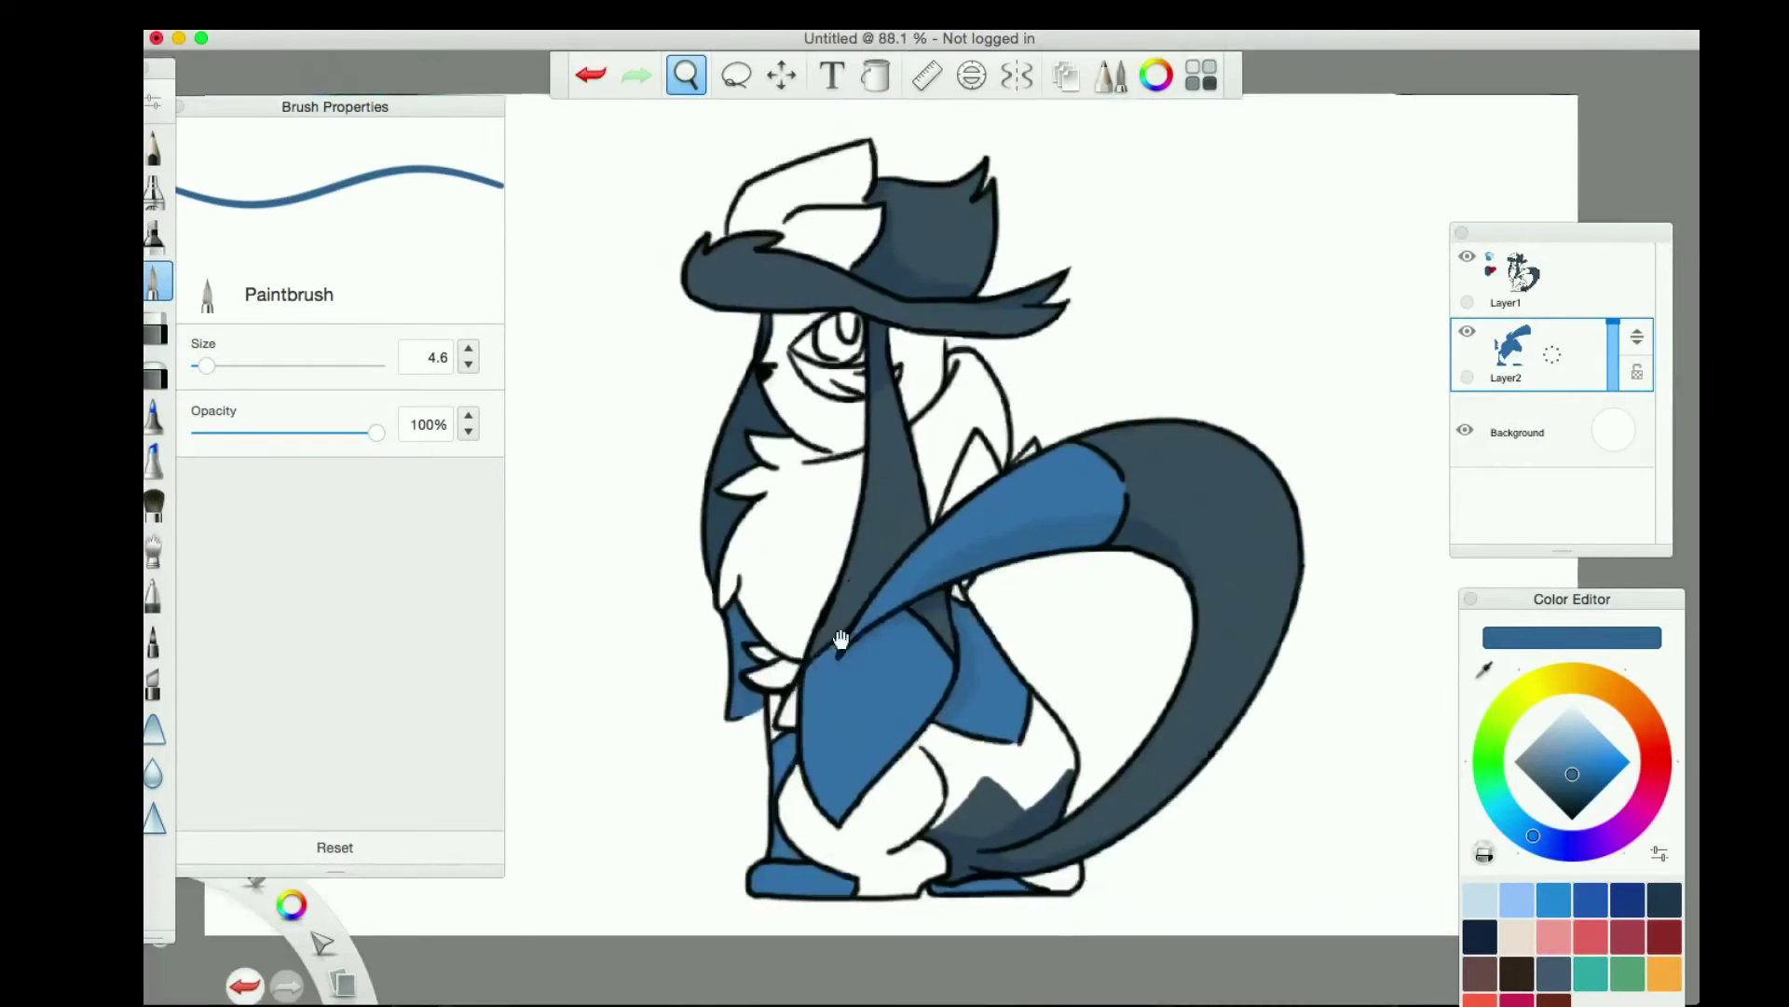
pyautogui.moveTo(837, 170); pyautogui.dragTo(1012, 534)
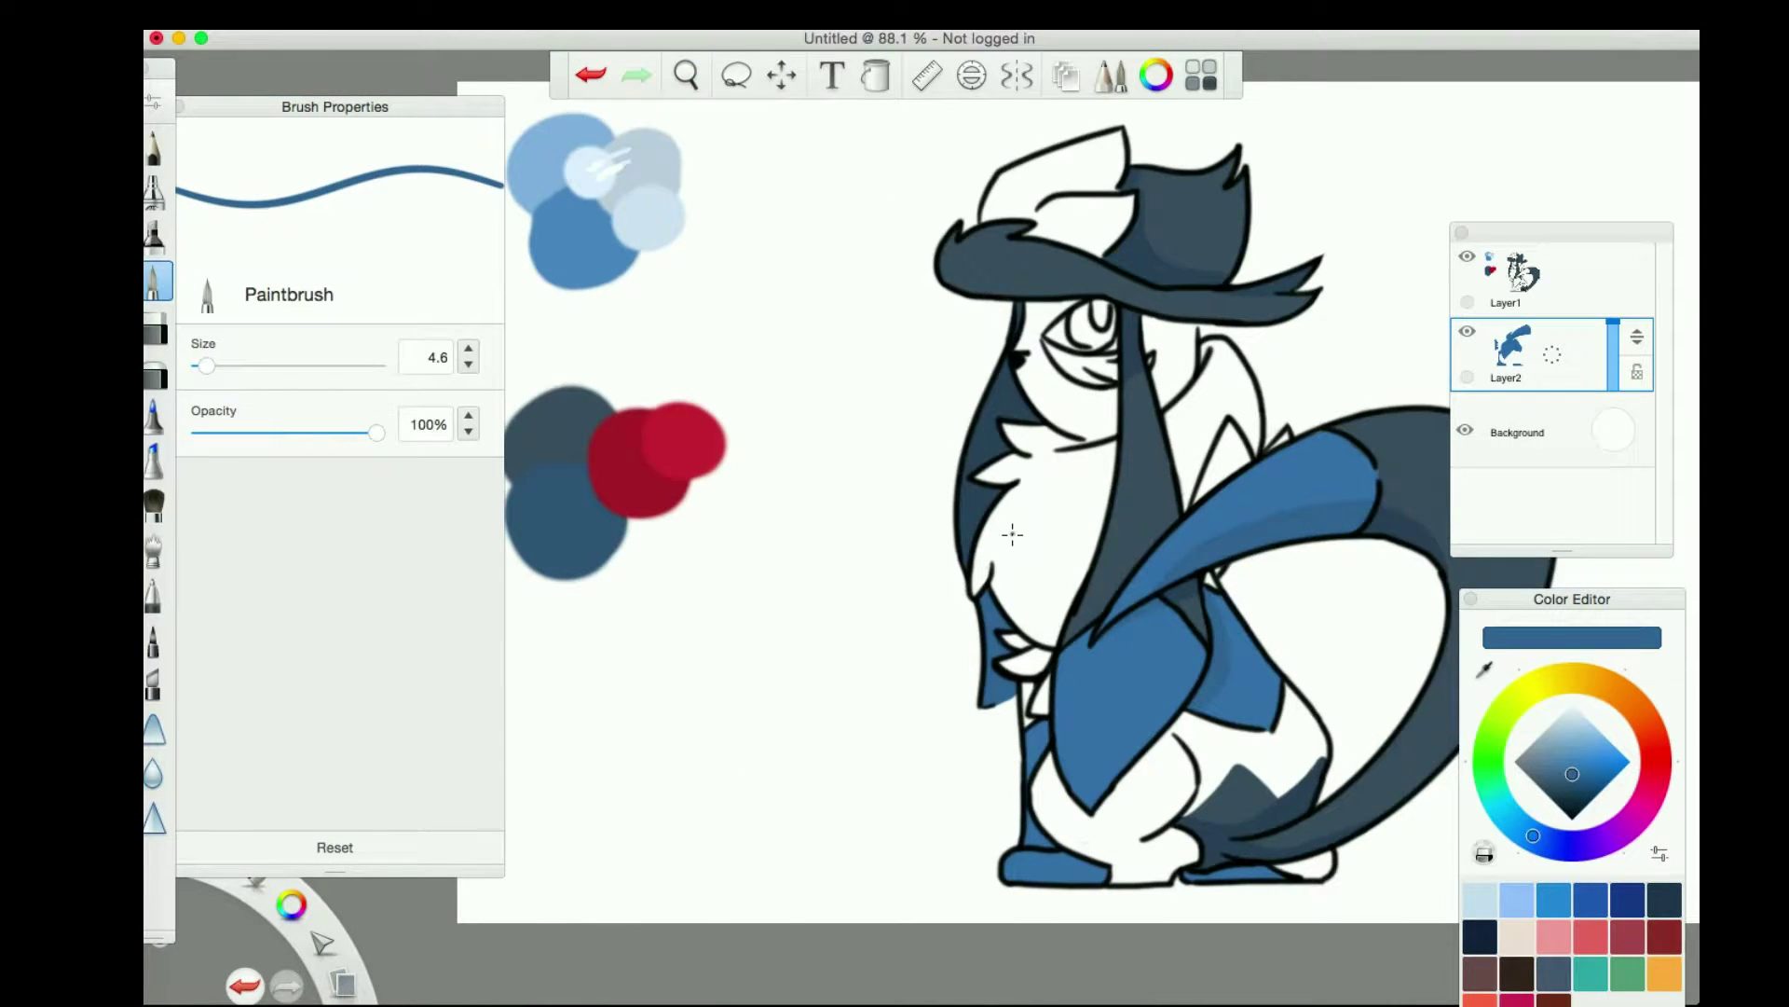
pyautogui.click(832, 75)
pyautogui.press('Escape')
pyautogui.press('super+Tab')
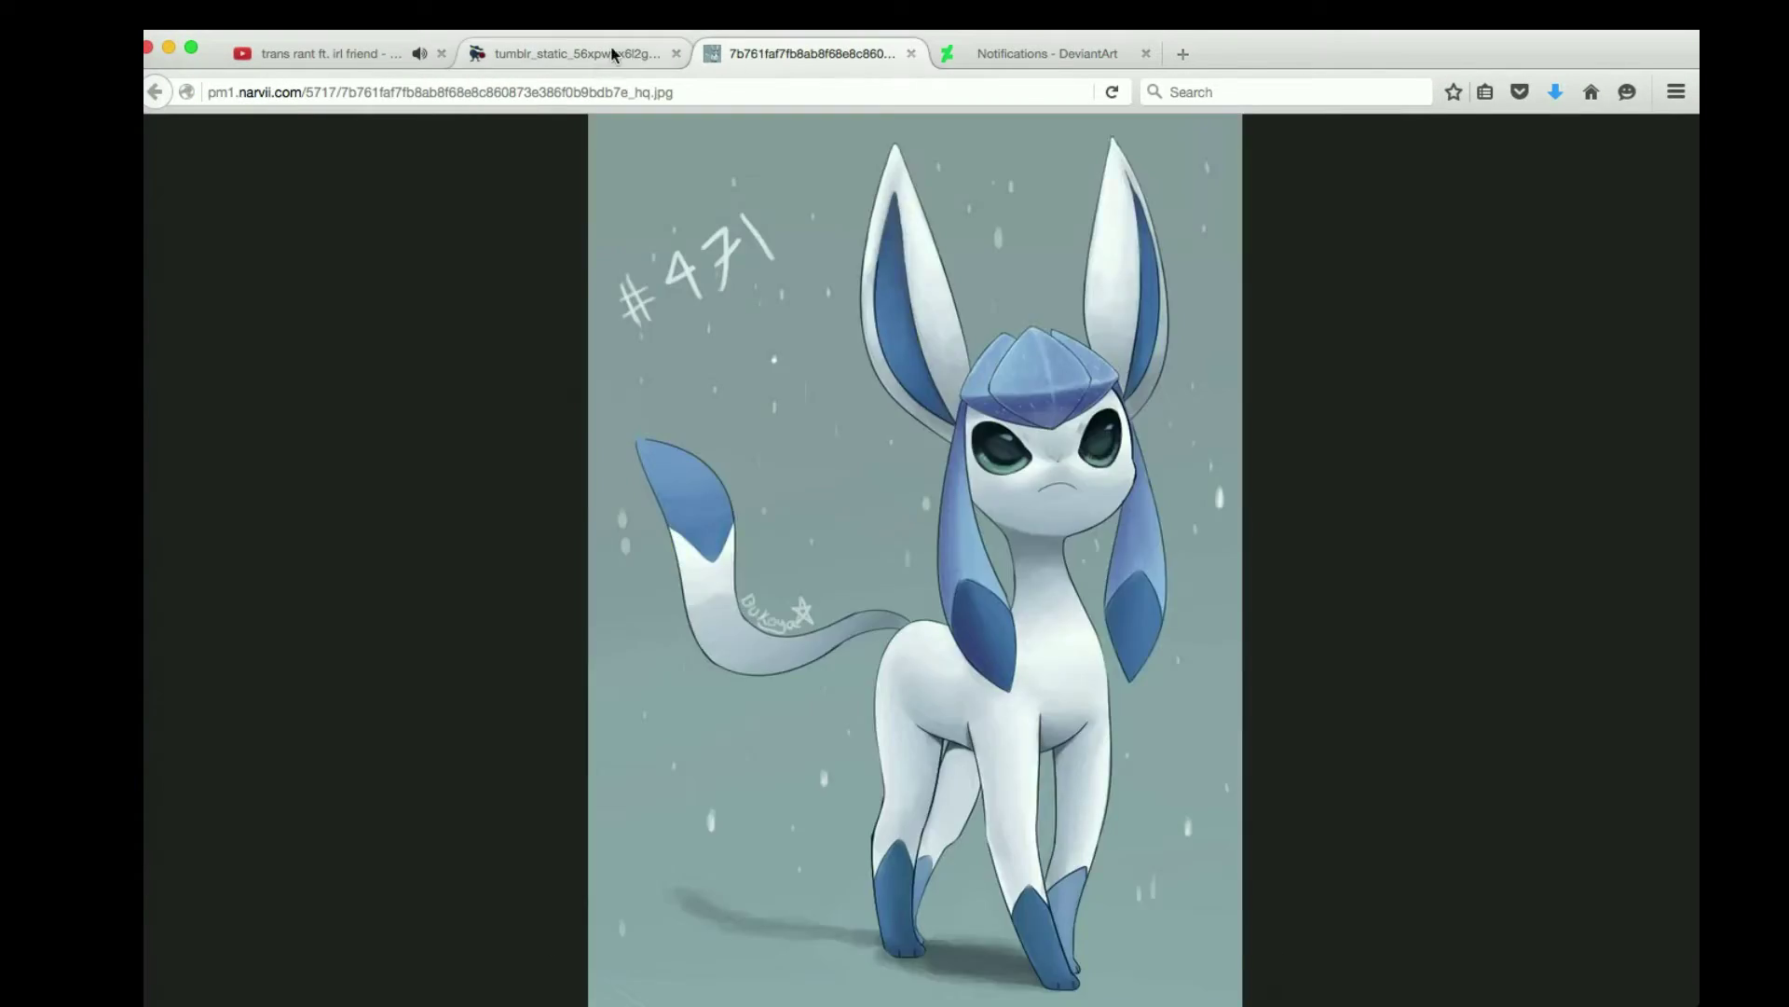
pyautogui.press('super+Tab')
# Merge the blue layer with the line art and paint the body, hind leg and face dark blue on a layer beneath
pyautogui.moveTo(605, 106); pyautogui.dragTo(926, 472)
pyautogui.moveTo(206, 365); pyautogui.dragTo(232, 366)
pyautogui.moveTo(1523, 376); pyautogui.dragTo(1523, 280)
pyautogui.moveTo(877, 689); pyautogui.dragTo(1119, 496)
pyautogui.moveTo(789, 592); pyautogui.dragTo(970, 709)
pyautogui.moveTo(1113, 727); pyautogui.dragTo(1212, 759)
pyautogui.moveTo(809, 214); pyautogui.dragTo(847, 512)
pyautogui.moveTo(779, 307)
pyautogui.mouseDown()
pyautogui.moveTo(884, 393)
pyautogui.moveTo(1000, 280)
pyautogui.moveTo(1107, 267)
pyautogui.mouseUp()
# Erase the dark blue overflow beside the front leg and in the small gaps under the tail, reducing the Hard Eraser to size 2.0
pyautogui.press('e')
pyautogui.press('space')
pyautogui.moveTo(955, 235); pyautogui.dragTo(987, 394)
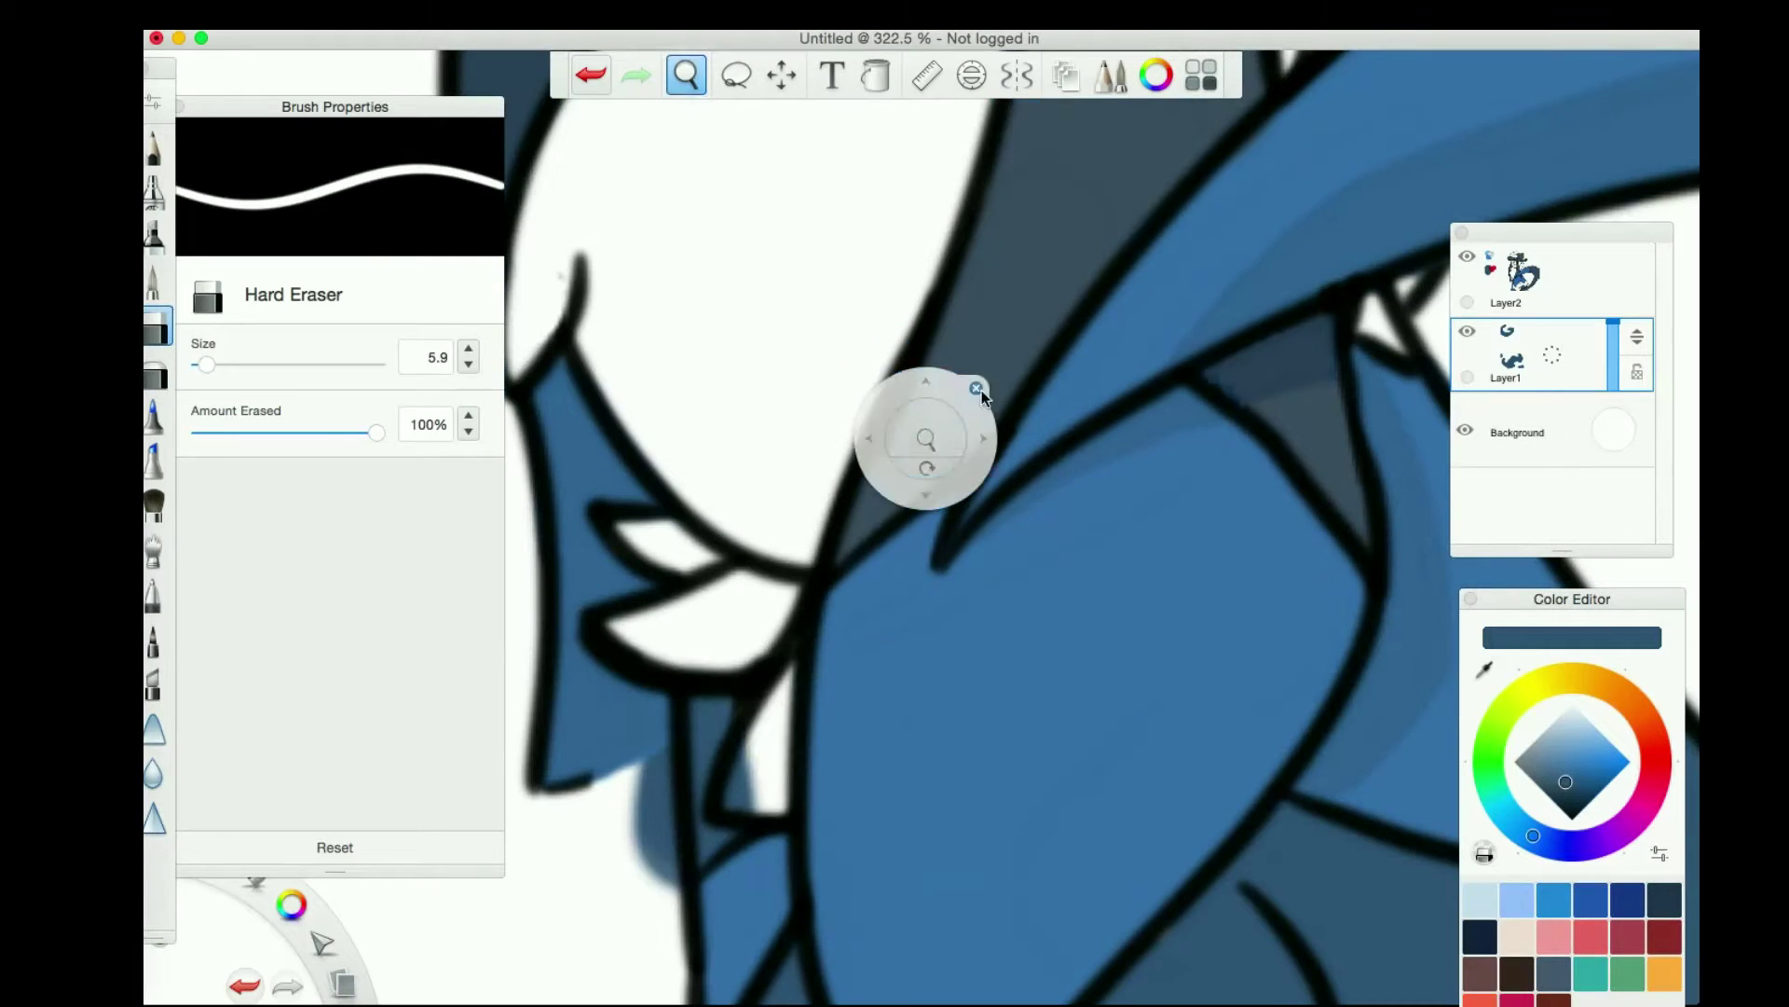
pyautogui.press('space')
pyautogui.moveTo(854, 292); pyautogui.dragTo(1166, 631)
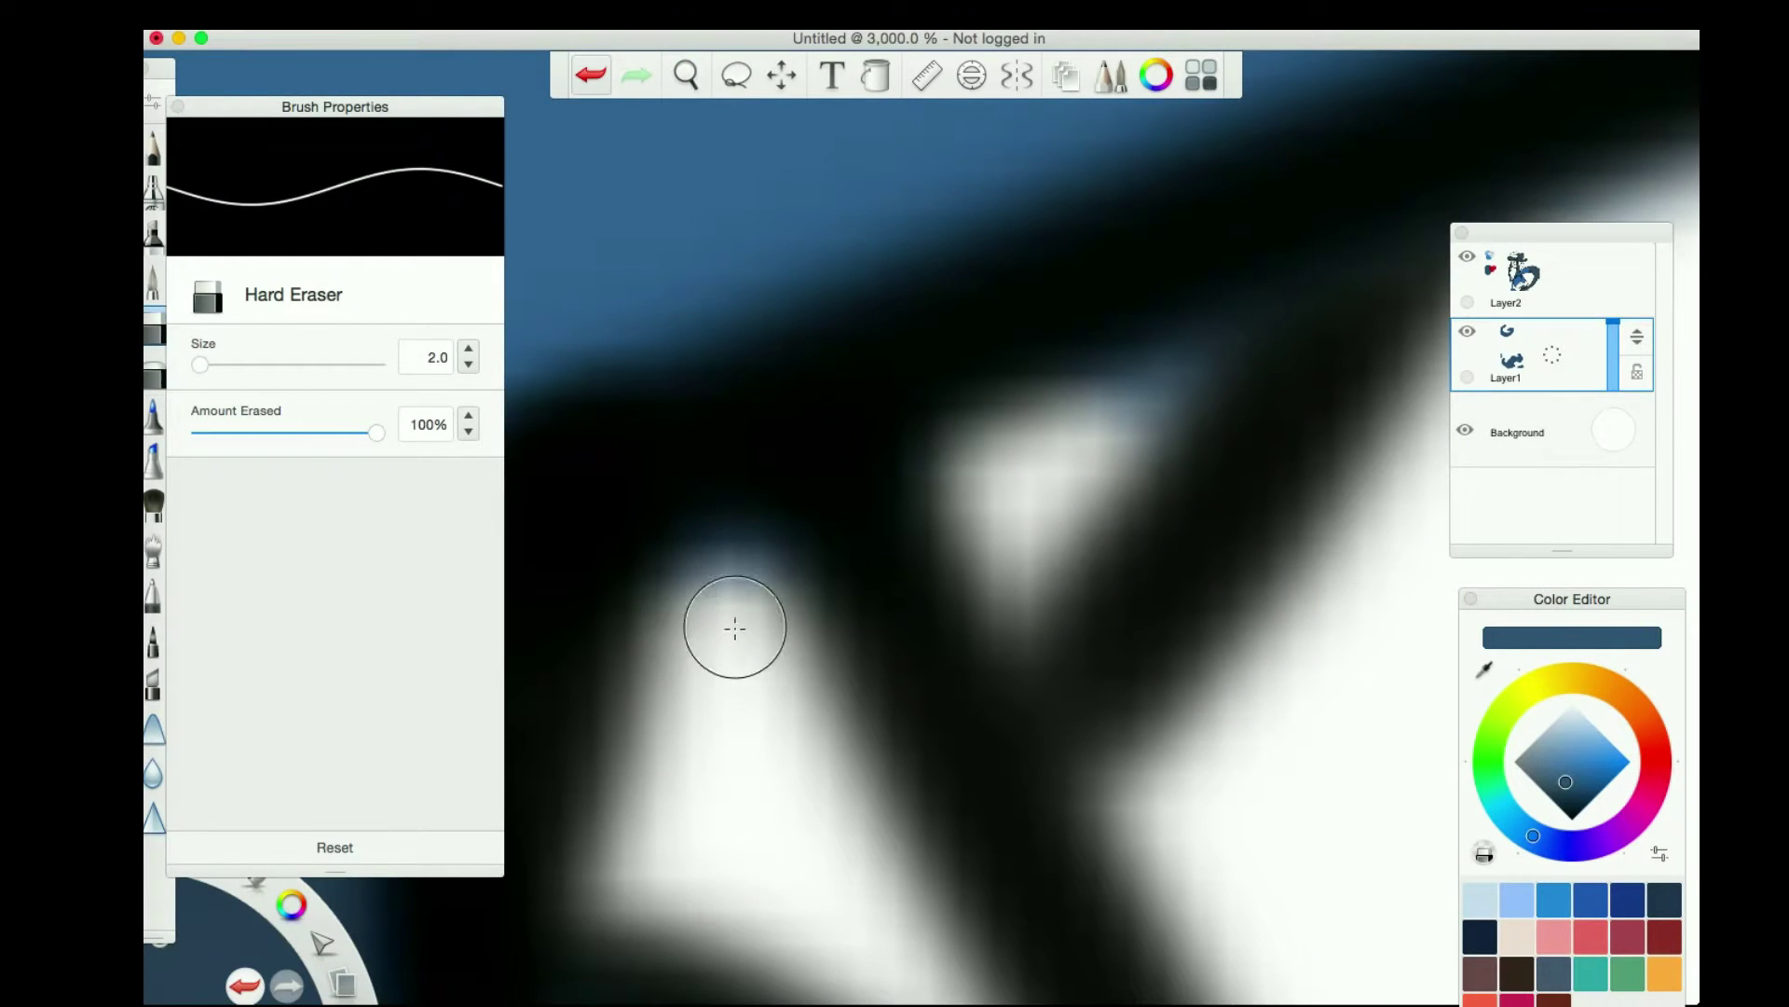
pyautogui.press('space')
pyautogui.moveTo(727, 652); pyautogui.dragTo(1172, 395)
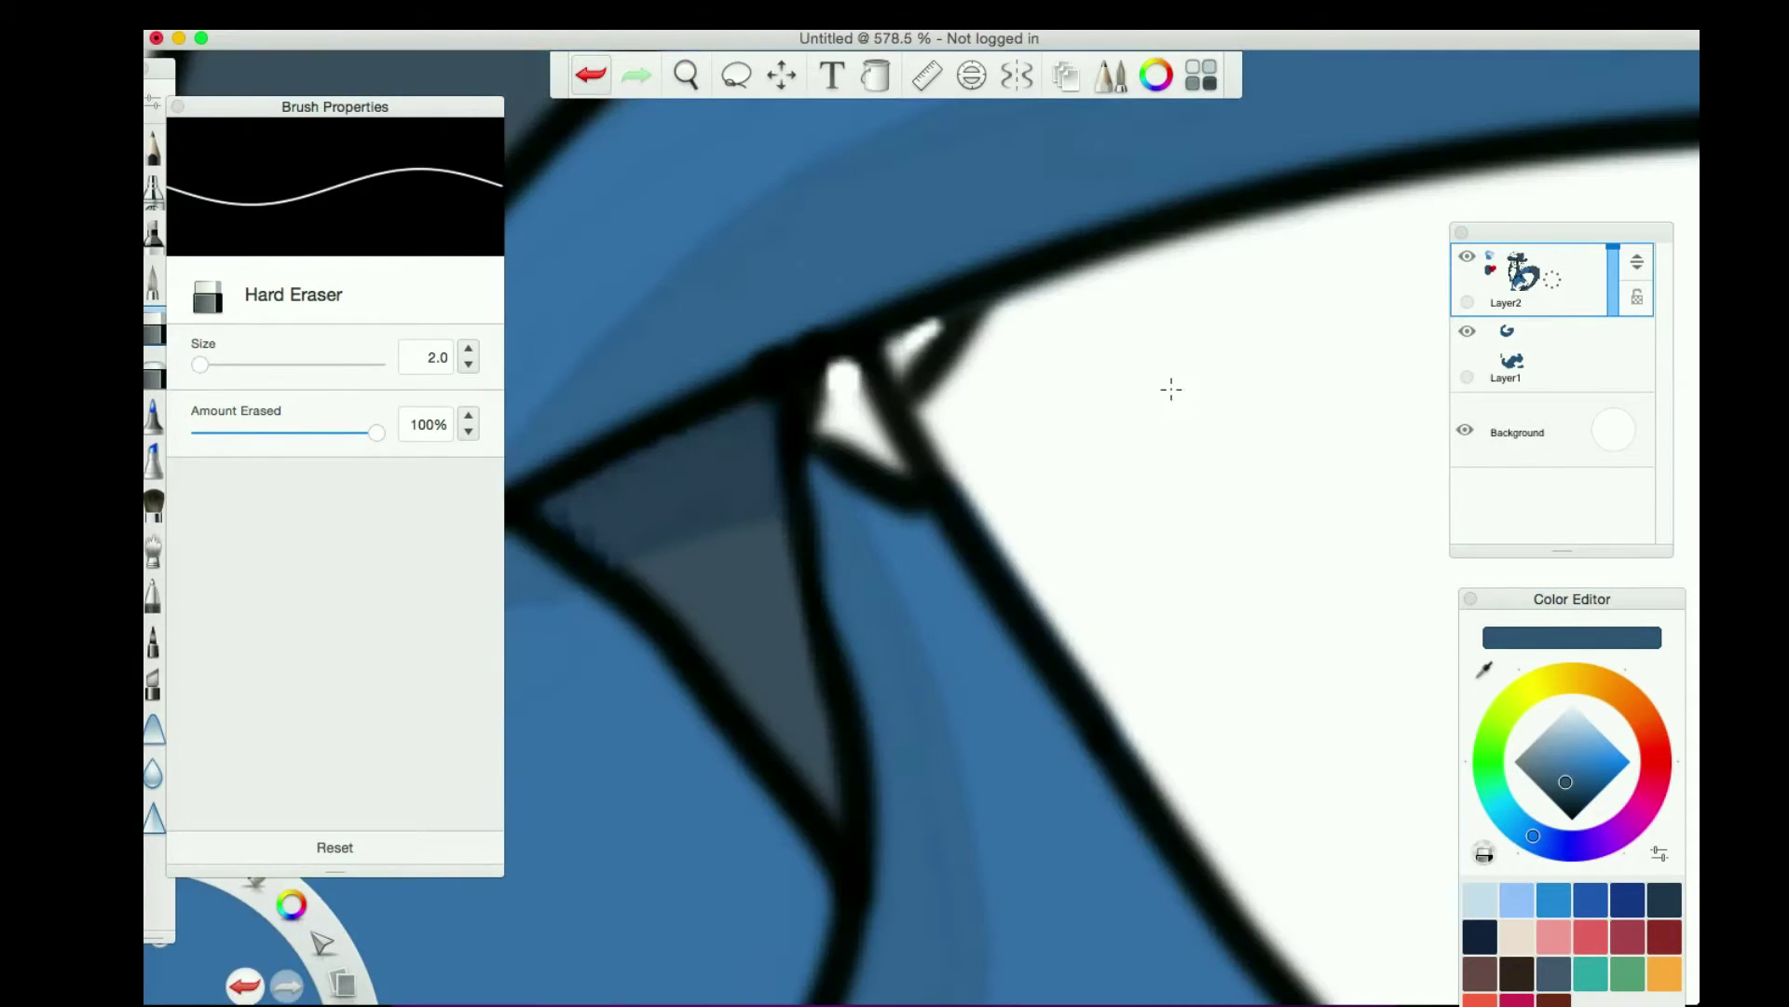
# Check the reference image in the browser, and paint the eye's iris dark red on a new bottom layer with the Paintbrush at size 8.5
pyautogui.press('e')
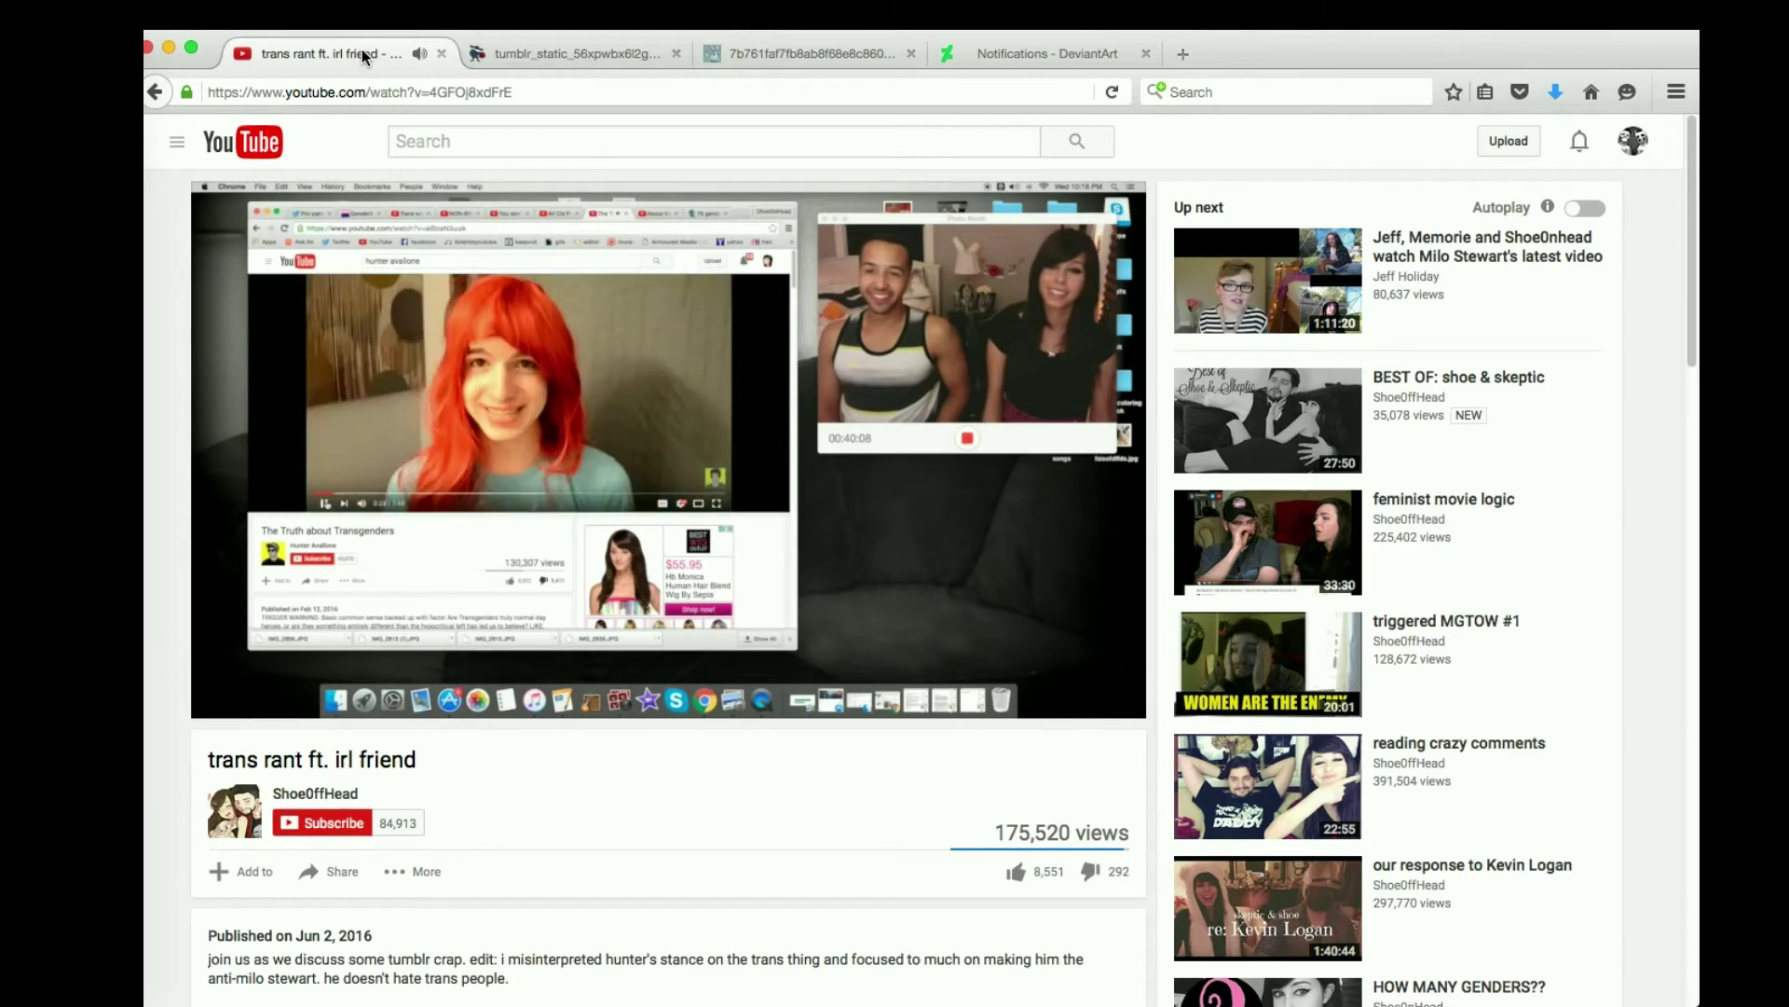
pyautogui.click(570, 49)
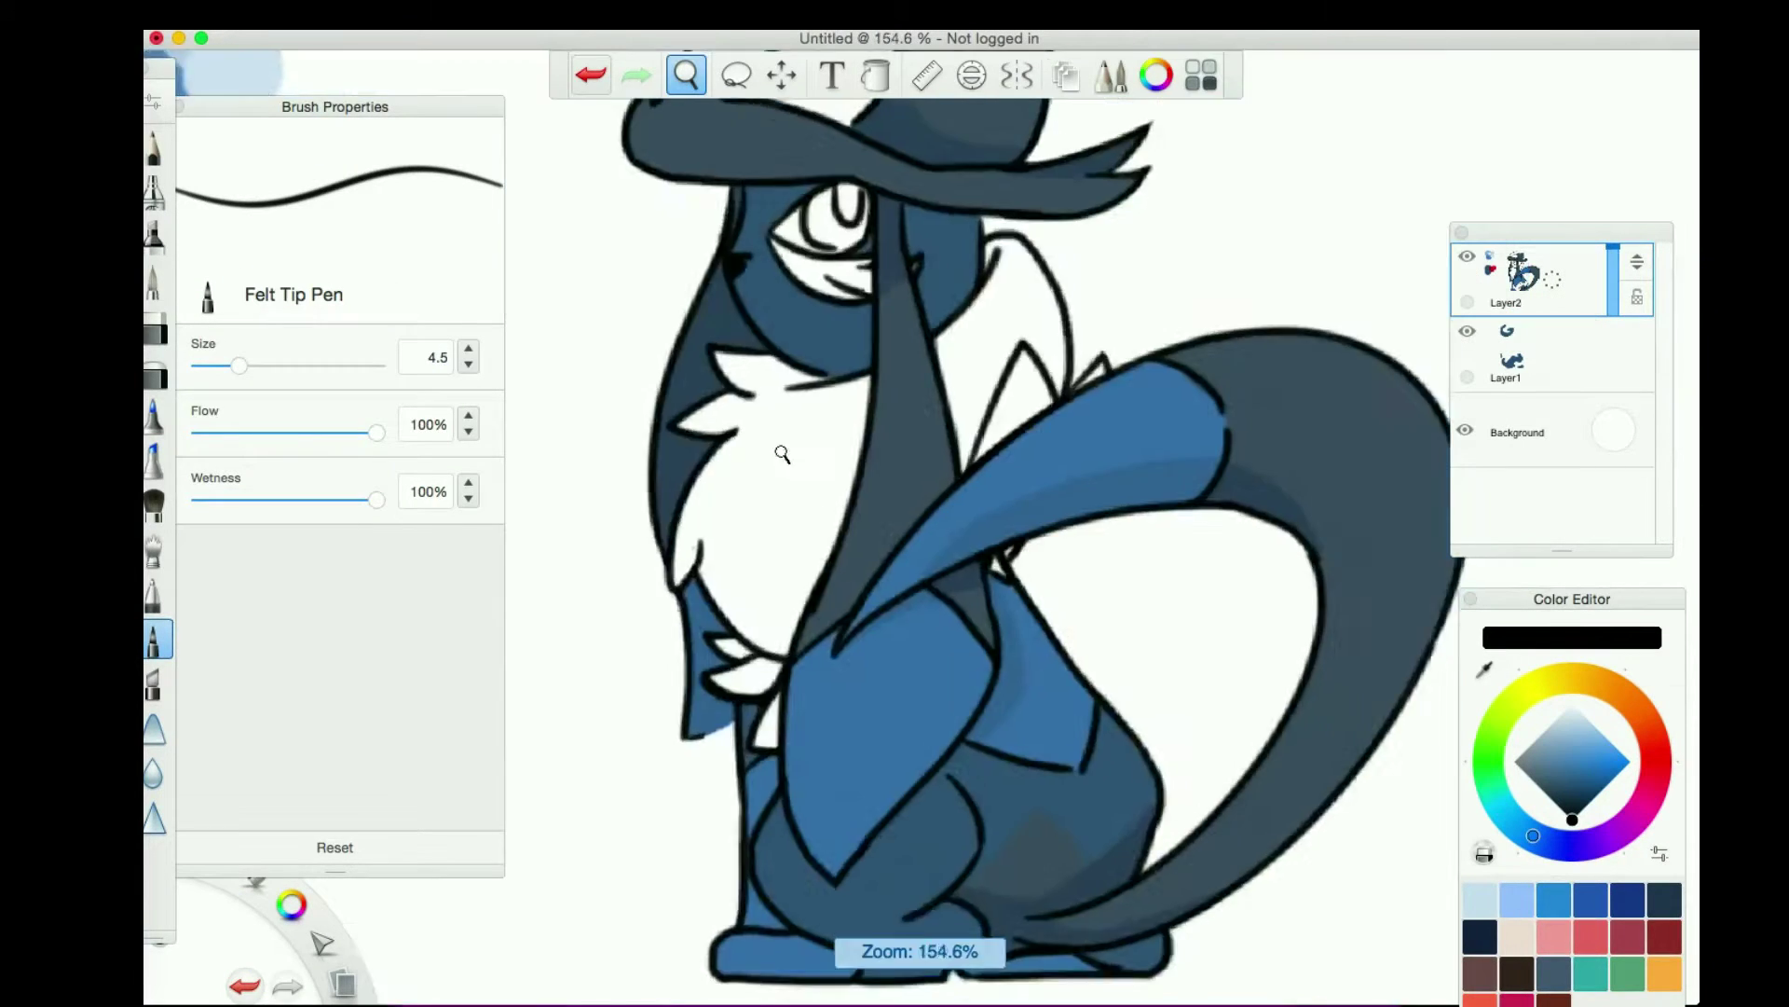
pyautogui.moveTo(782, 454); pyautogui.dragTo(1011, 435)
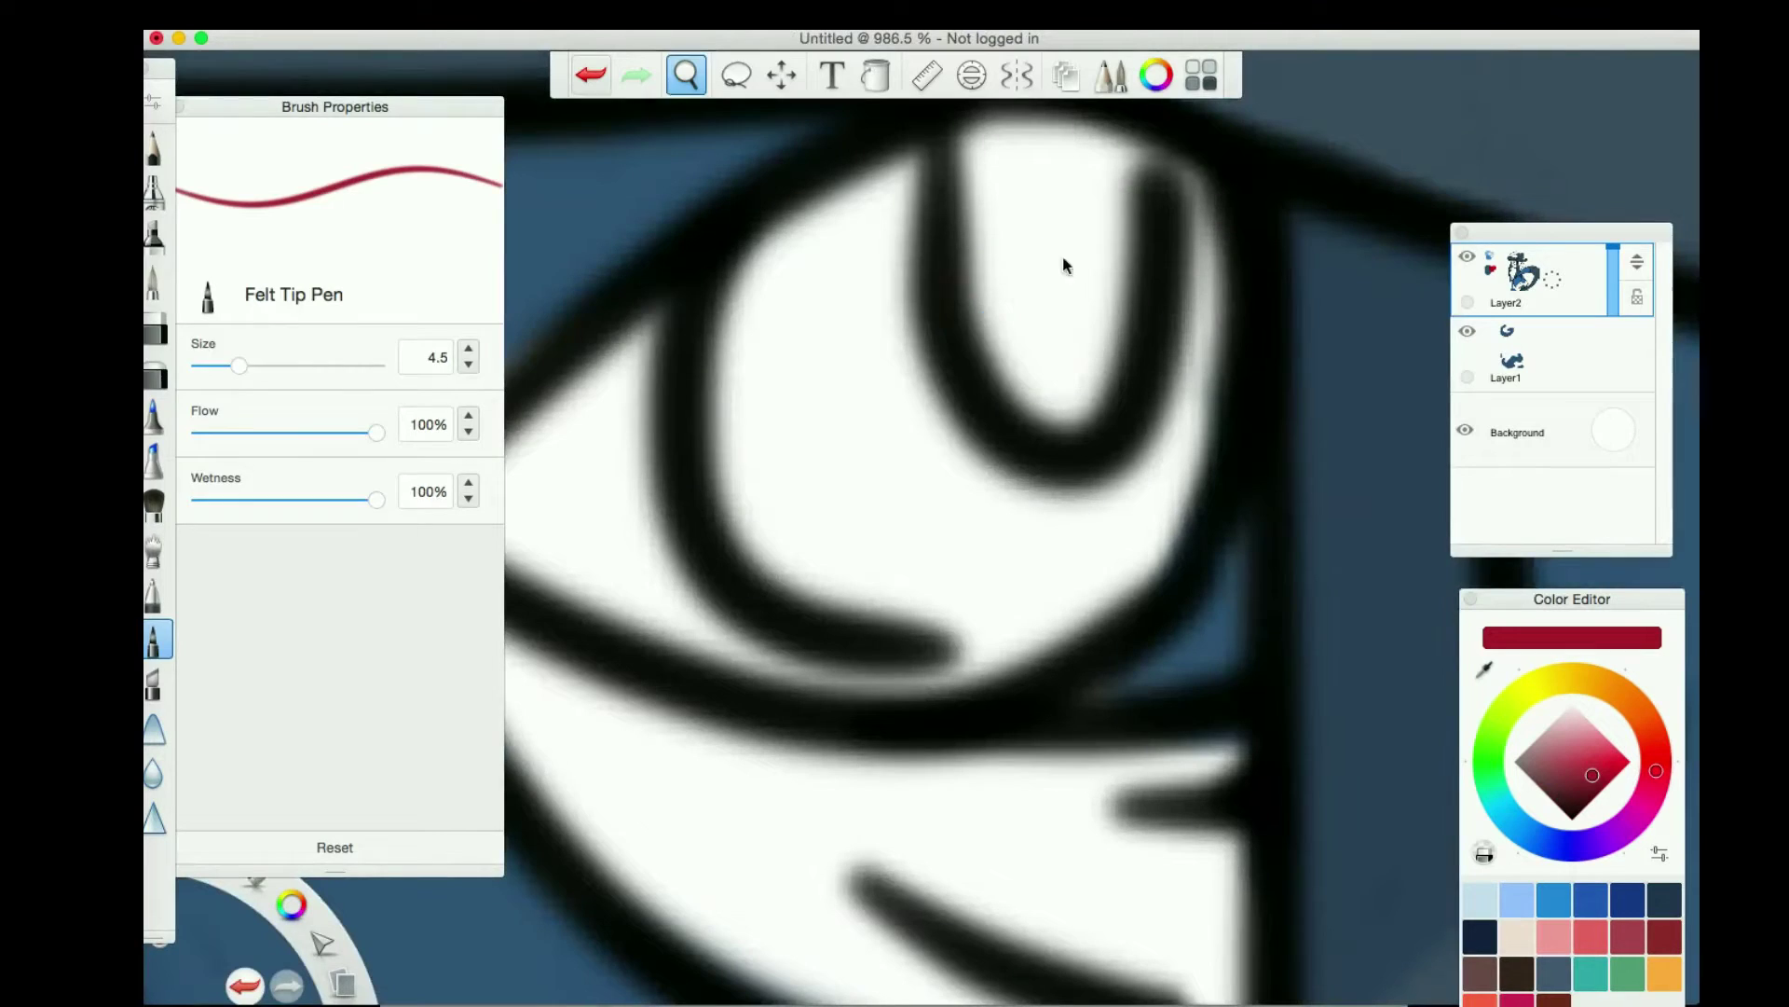
pyautogui.click(153, 280)
pyautogui.moveTo(640, 360); pyautogui.dragTo(1230, 256)
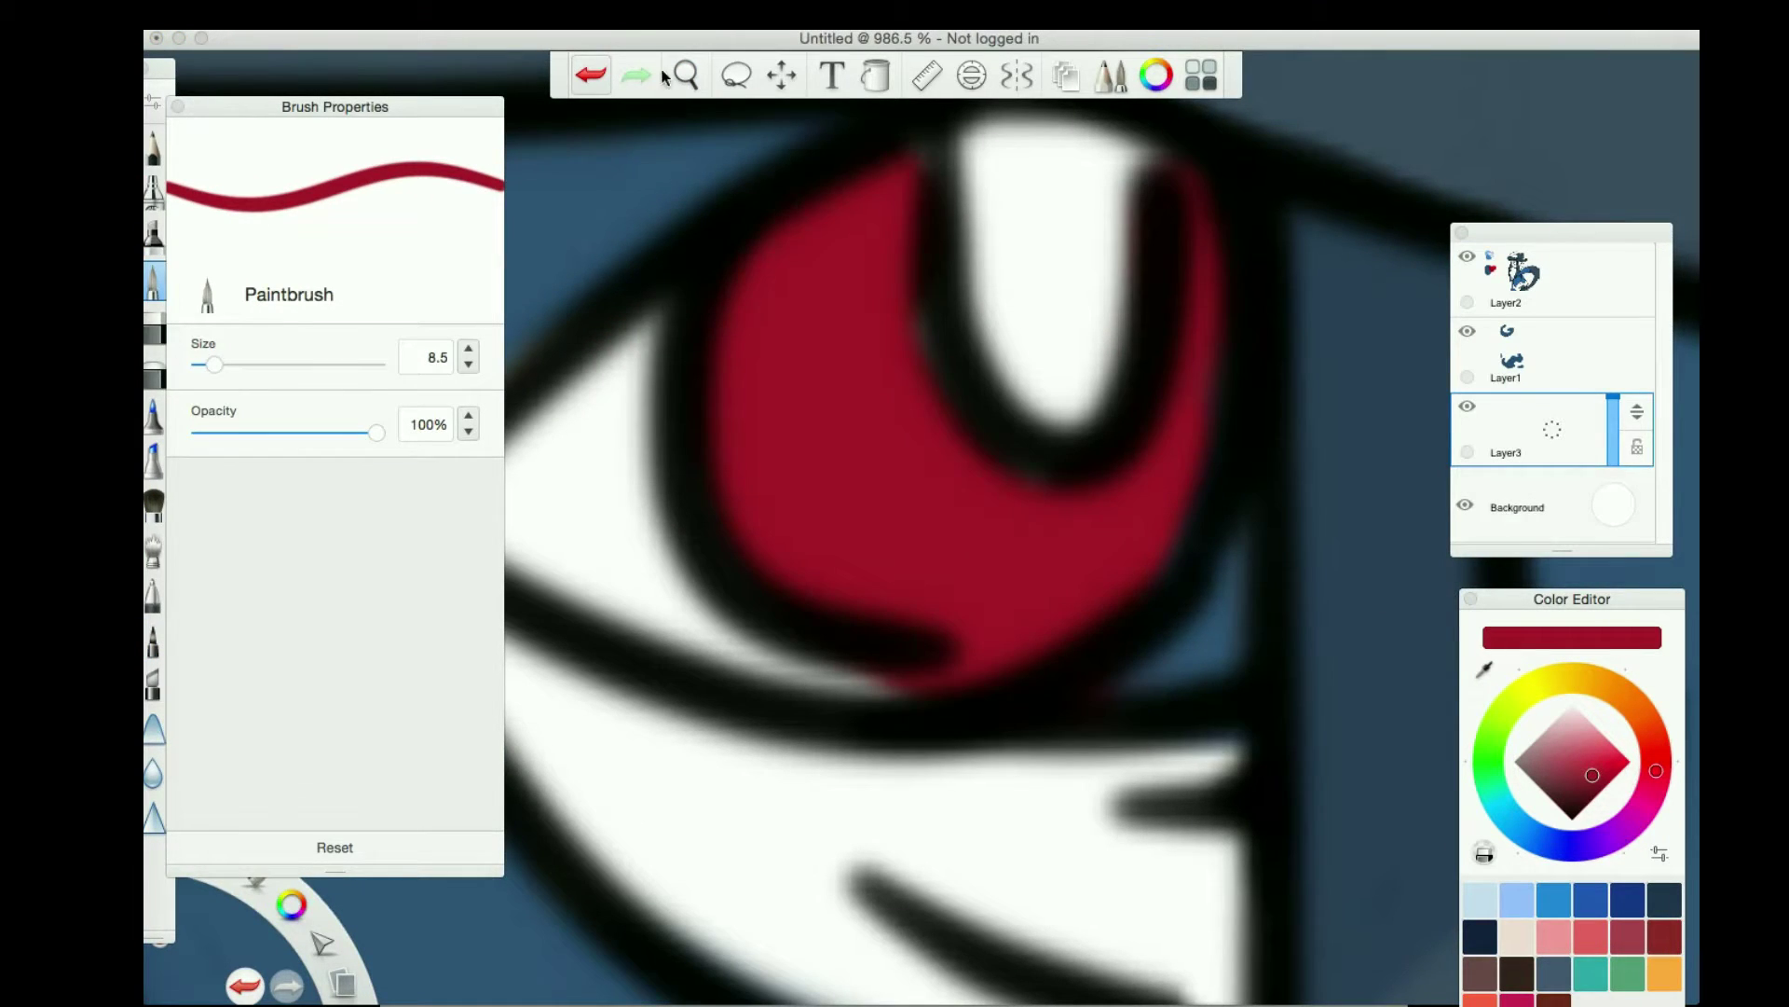
# Paint the upper part of the iris in the brighter palette red and erase the overflow from the eye white and pupil
pyautogui.click(686, 74)
pyautogui.moveTo(652, 733); pyautogui.dragTo(930, 454)
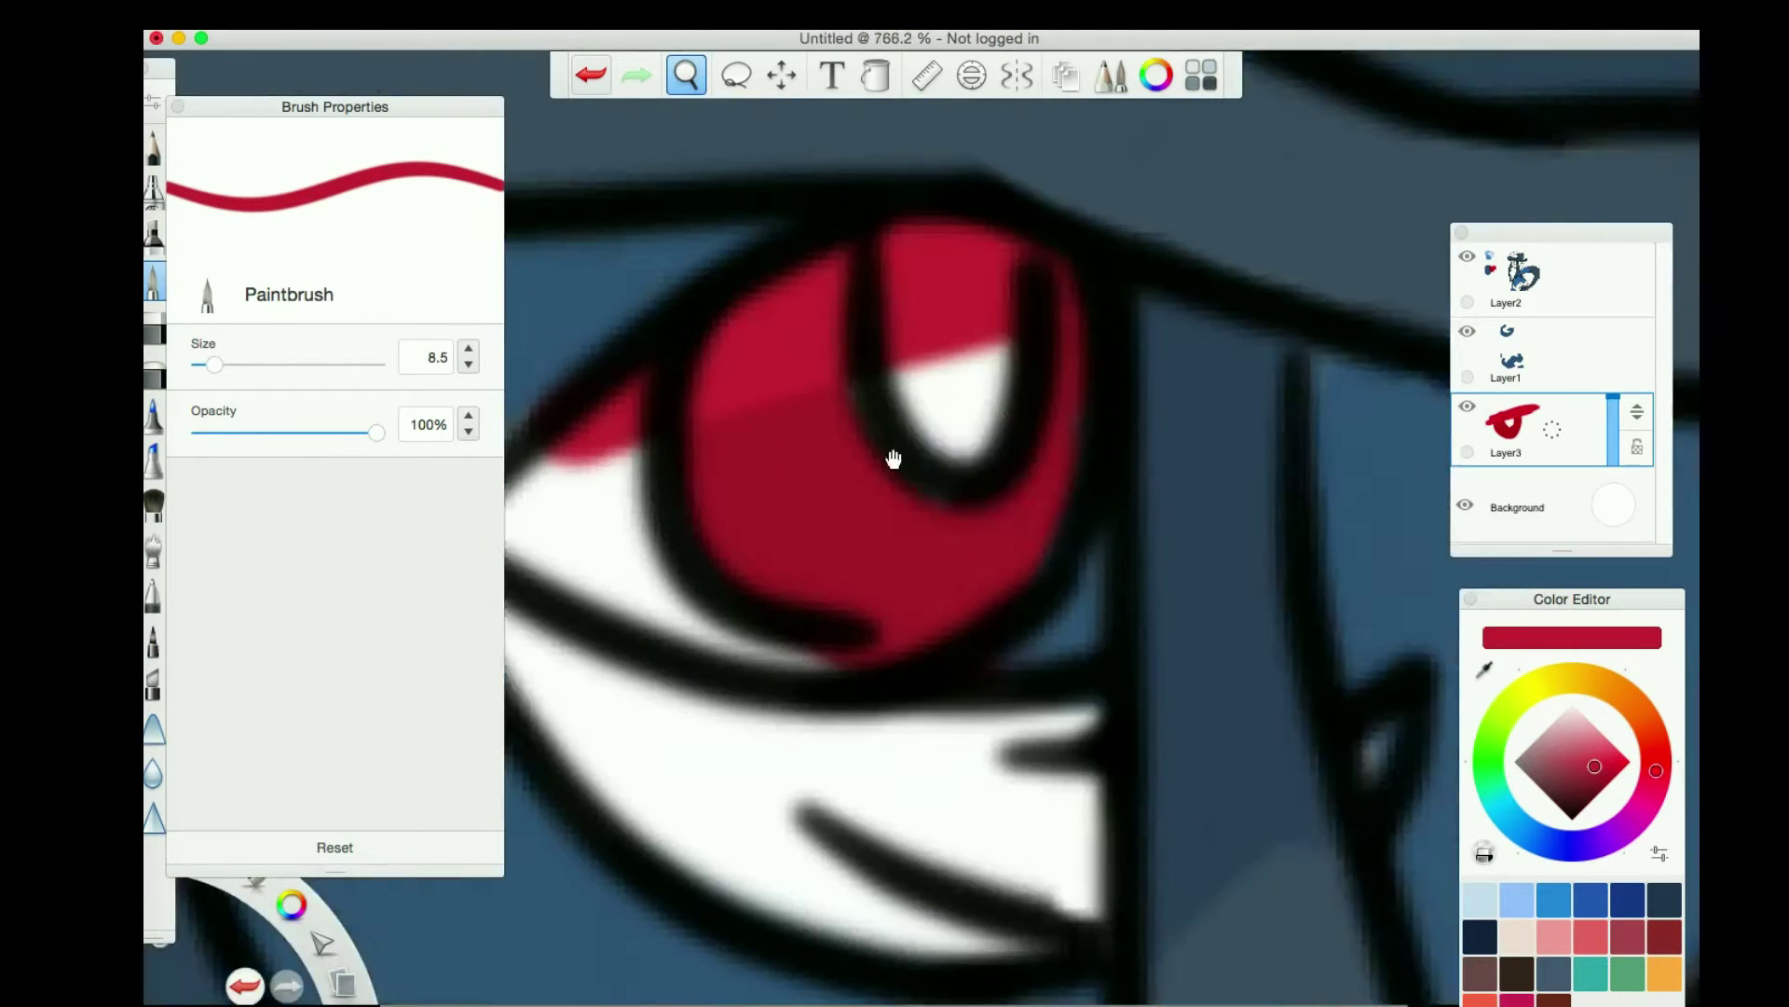
pyautogui.hscroll(-3, 930, 455)
pyautogui.press('e')
pyautogui.moveTo(1053, 224)
pyautogui.mouseDown()
pyautogui.moveTo(1104, 307)
pyautogui.moveTo(1165, 233)
pyautogui.mouseUp()
pyautogui.moveTo(377, 433); pyautogui.dragTo(242, 434)
pyautogui.hotkey('ctrl', 'z')
# Add translucent white highlights to the red iris with the Paintbrush at 17% opacity and fine Pencil streaks at size 1.5, 51% opacity
pyautogui.press('b')
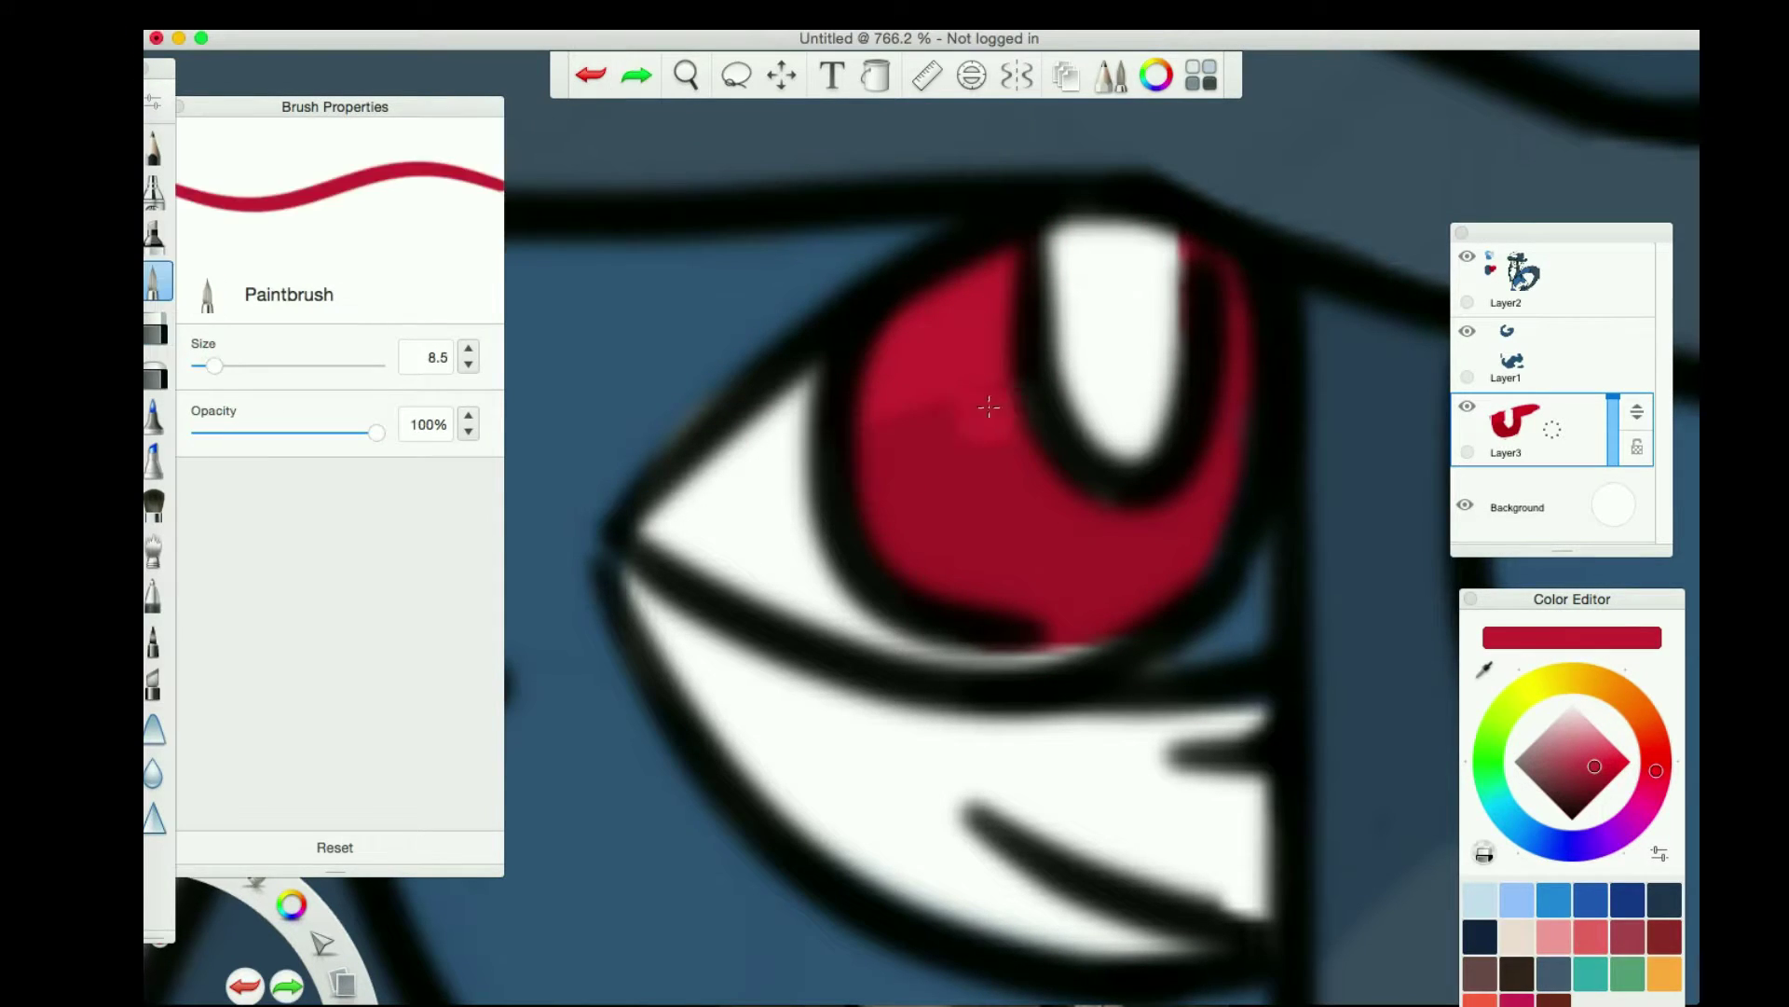
pyautogui.moveTo(386, 432); pyautogui.dragTo(228, 433)
pyautogui.moveTo(851, 428); pyautogui.dragTo(867, 497)
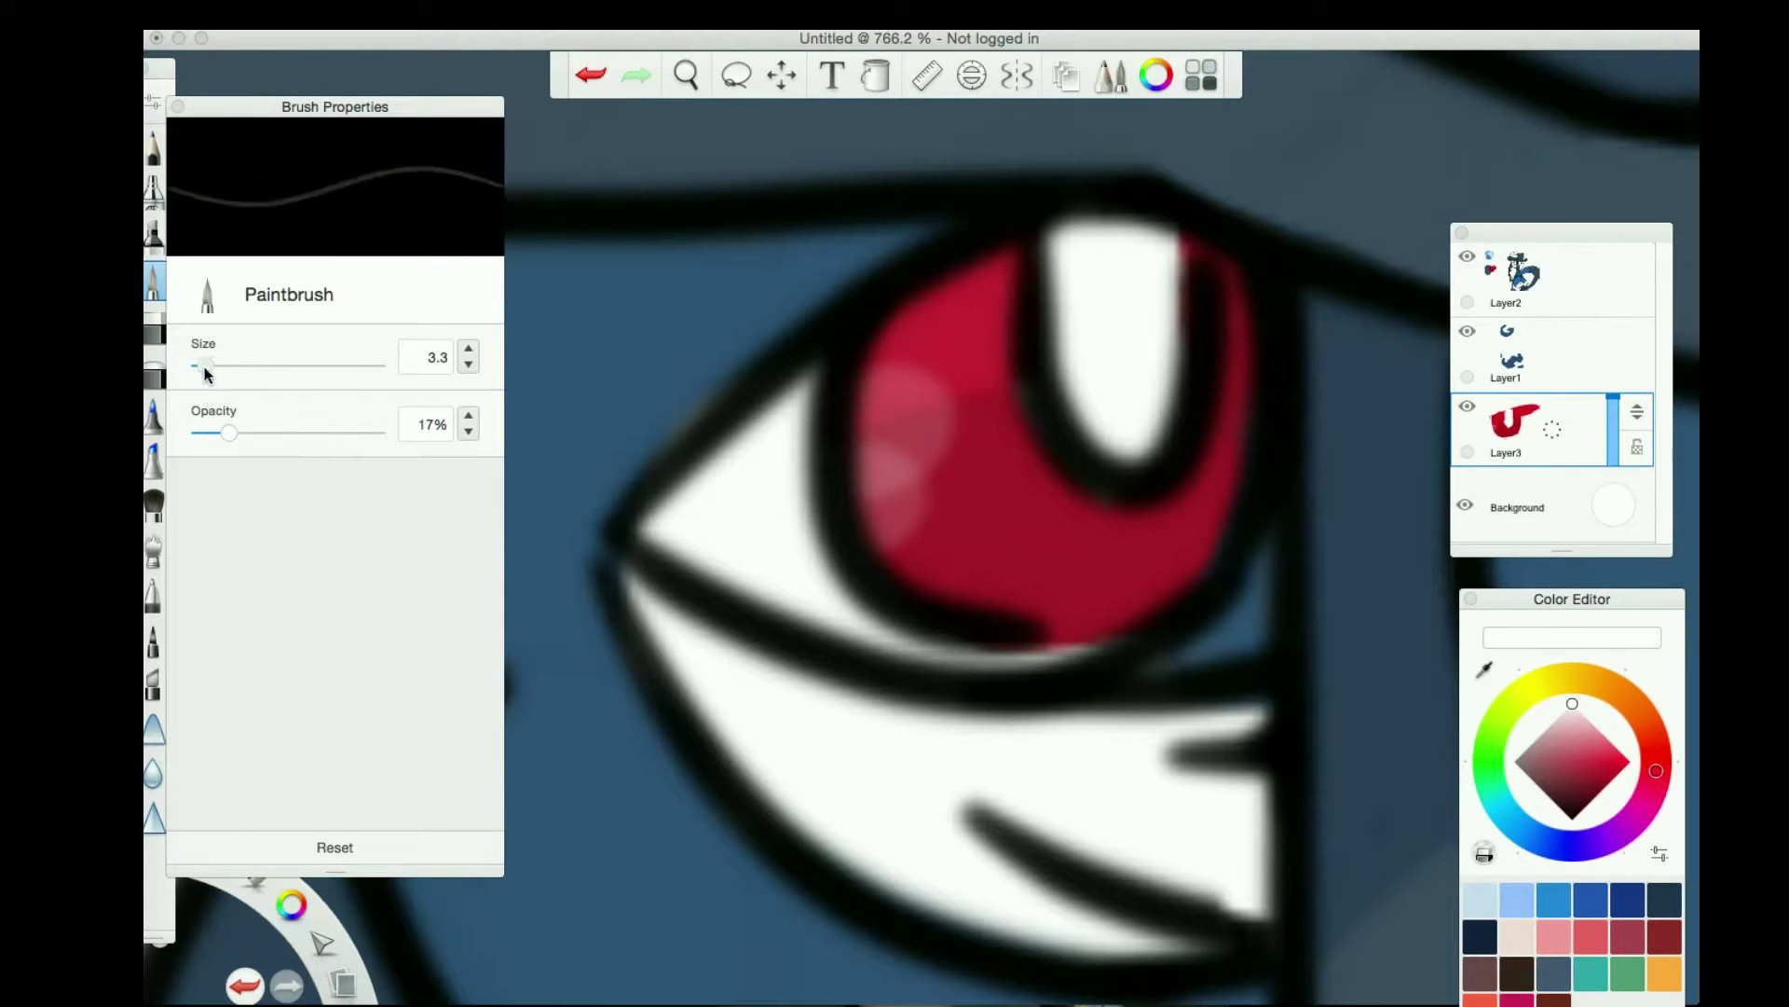
pyautogui.moveTo(973, 597); pyautogui.dragTo(1234, 447)
pyautogui.moveTo(1057, 615); pyautogui.dragTo(1225, 522)
pyautogui.click(155, 144)
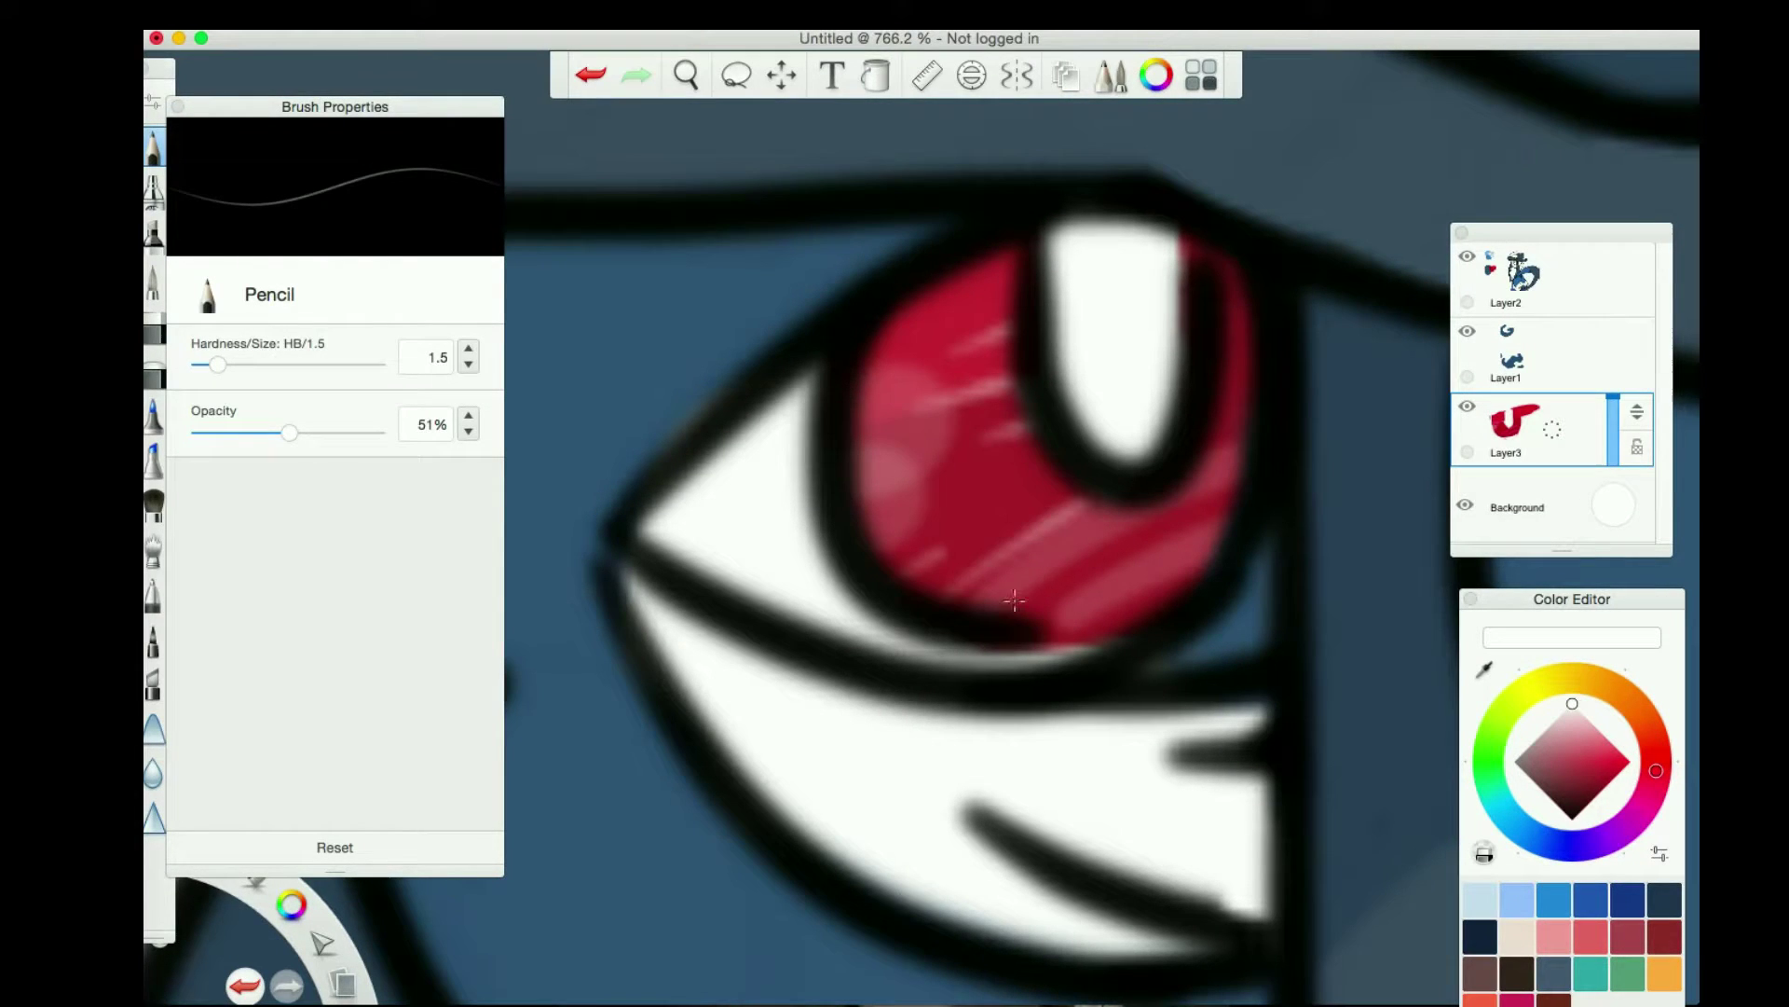
pyautogui.press('super+z')
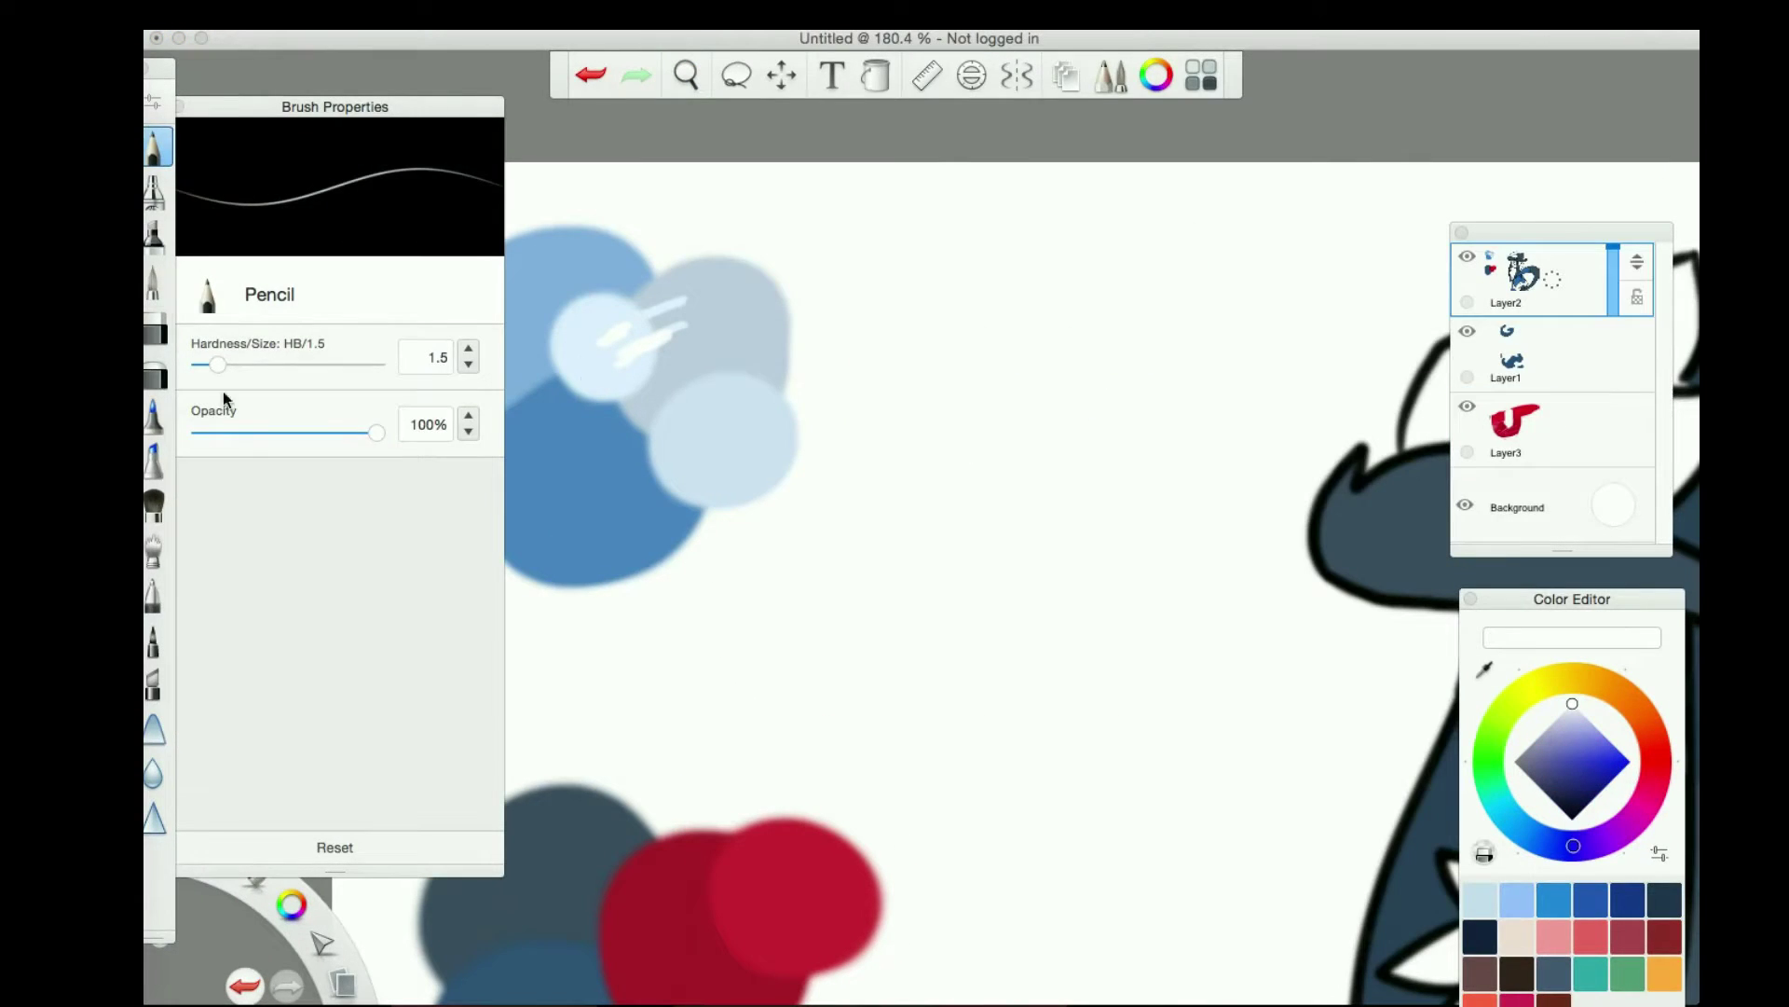
# Paint a second palette cluster of navy, indigo and two teal blues at size 24.7, with light grey and white highlight strokes at size 4.6
pyautogui.click(957, 295)
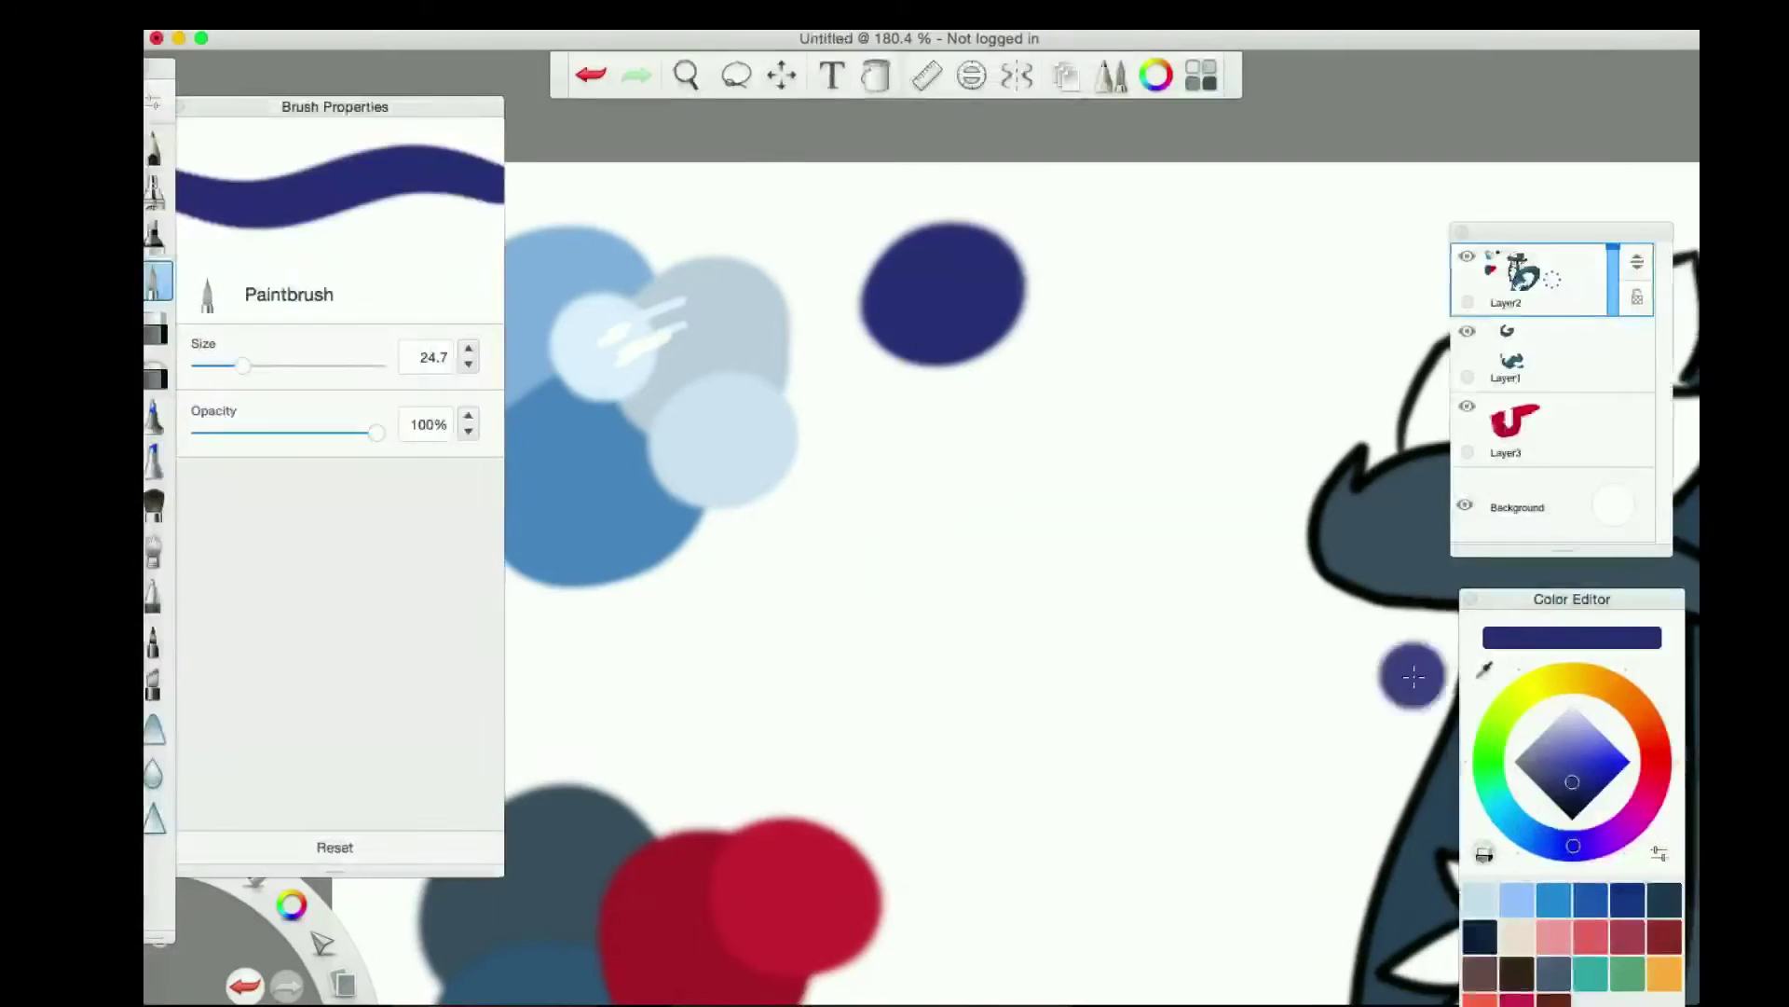
pyautogui.click(918, 387)
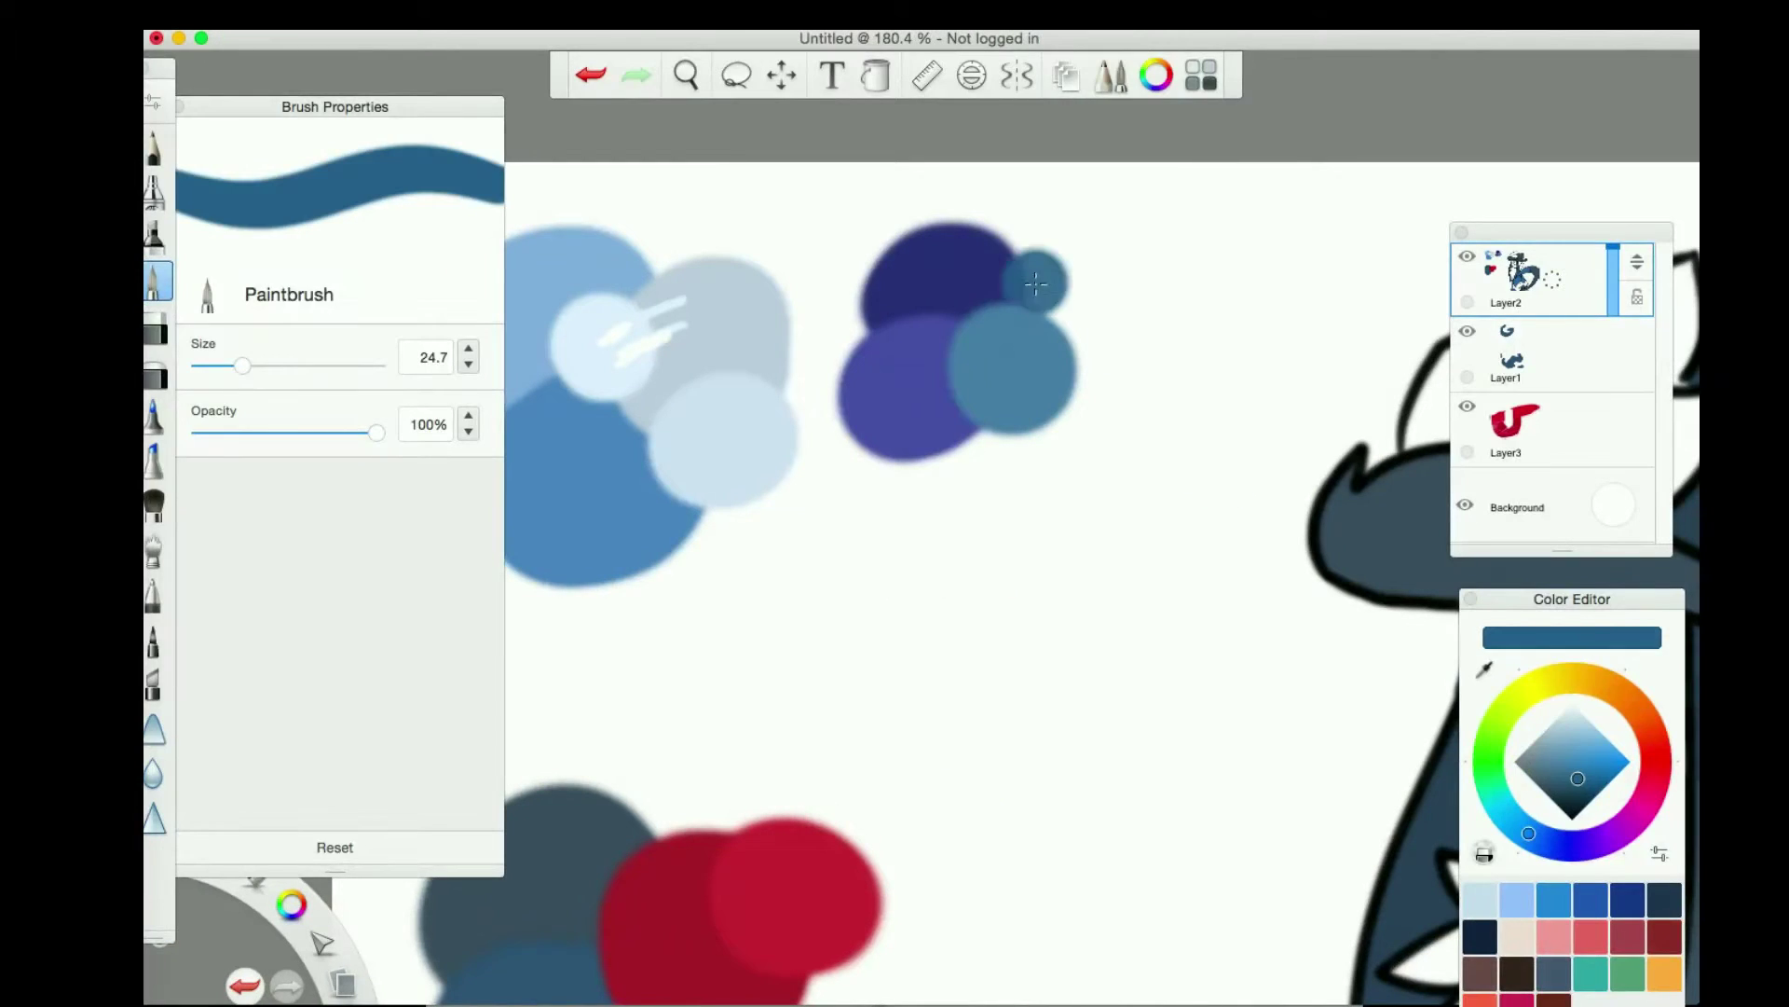
pyautogui.click(1025, 284)
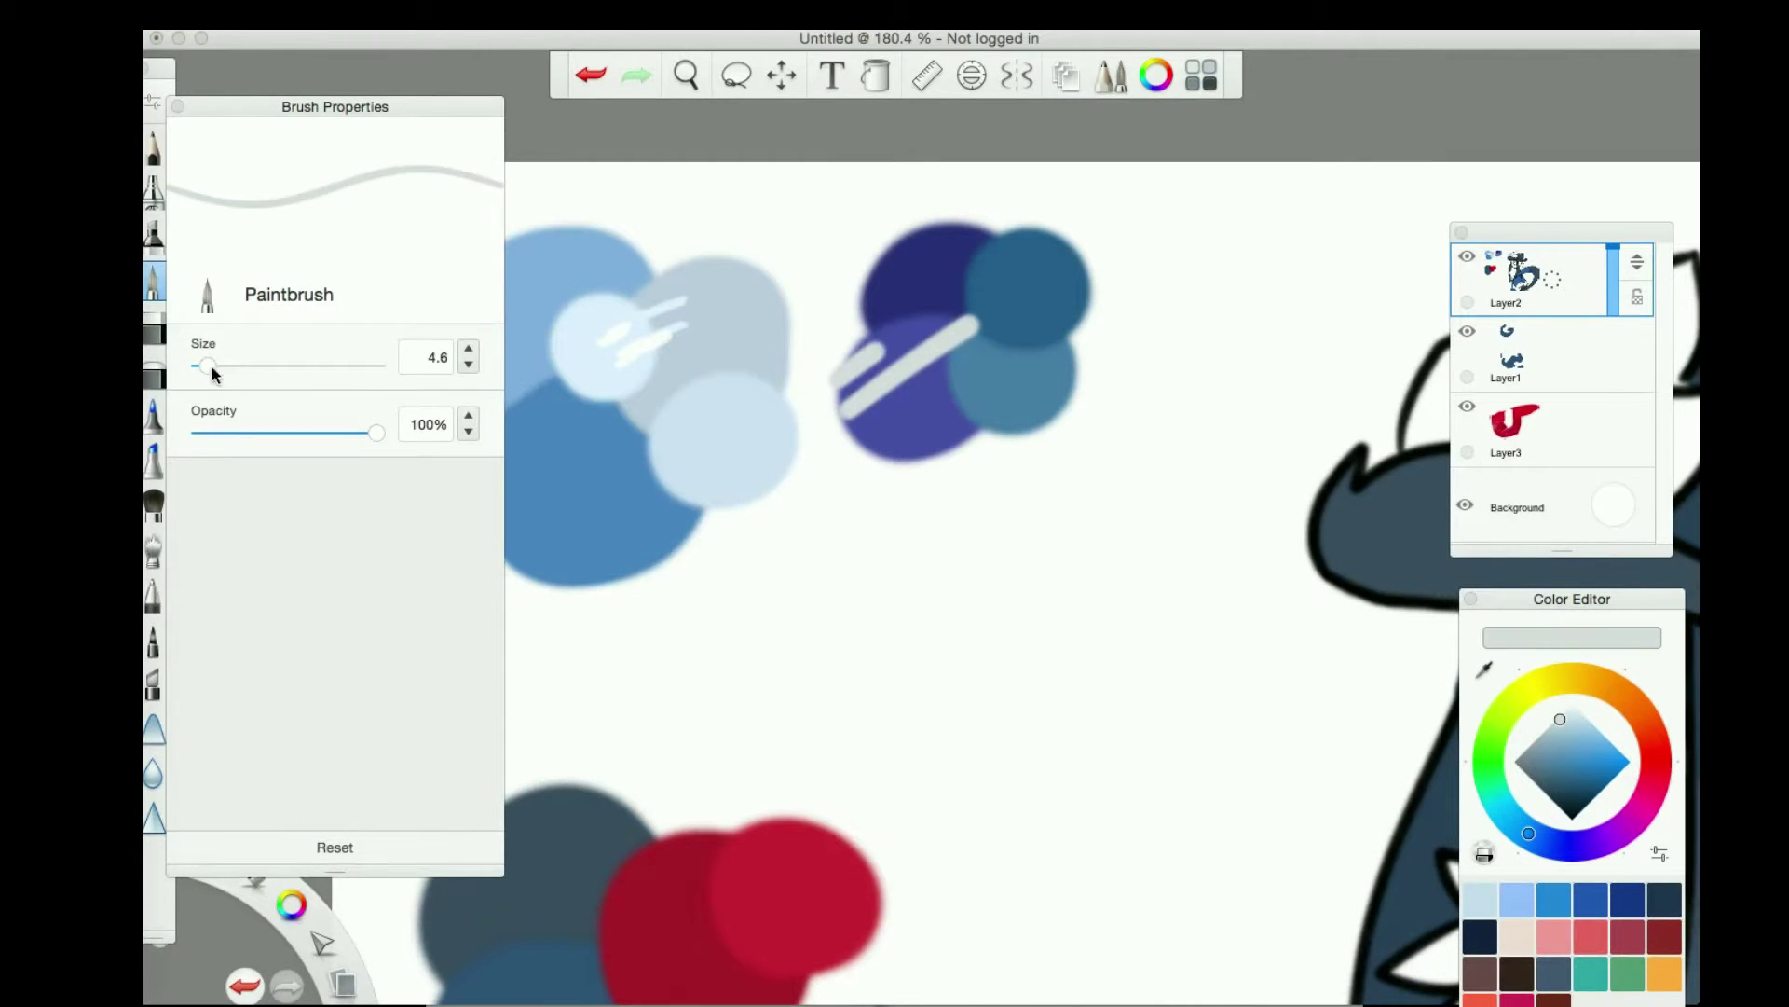
pyautogui.keyDown('alt'); pyautogui.click(855, 413); pyautogui.keyUp('alt')
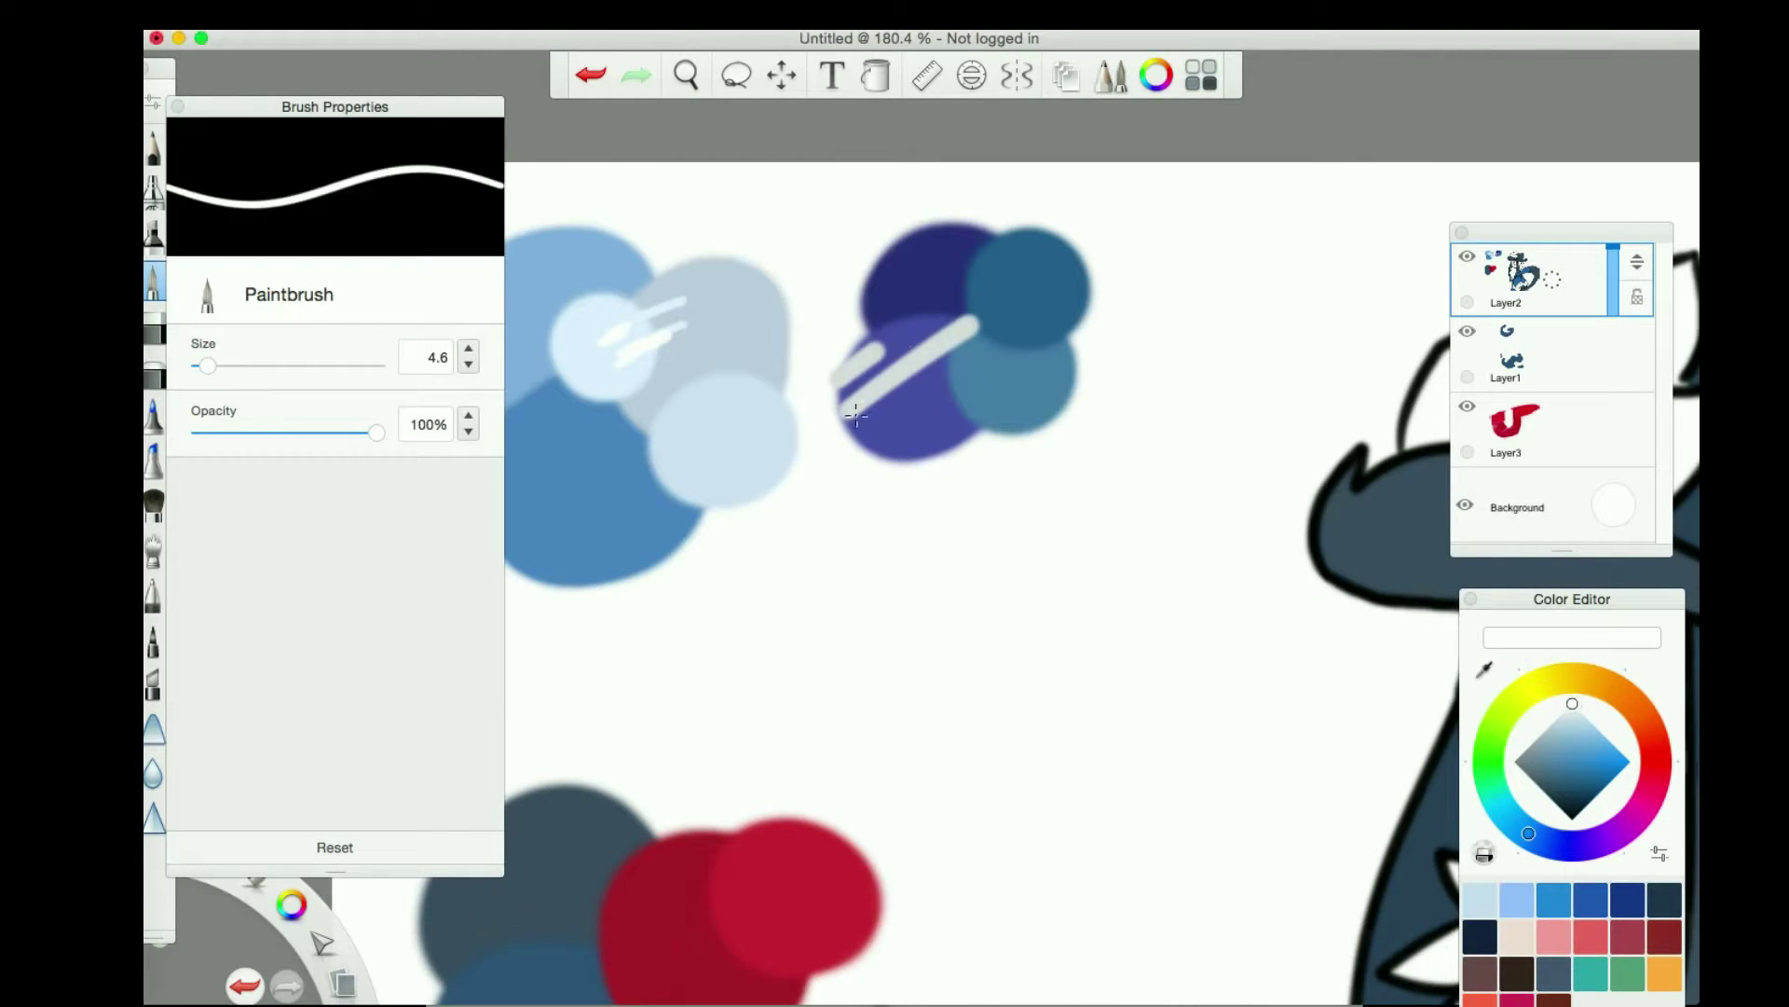
# Paint the pupil in the two teal palette blues with the Paintbrush at size 4.6, and glaze it with navy at 14% opacity
pyautogui.press('space')
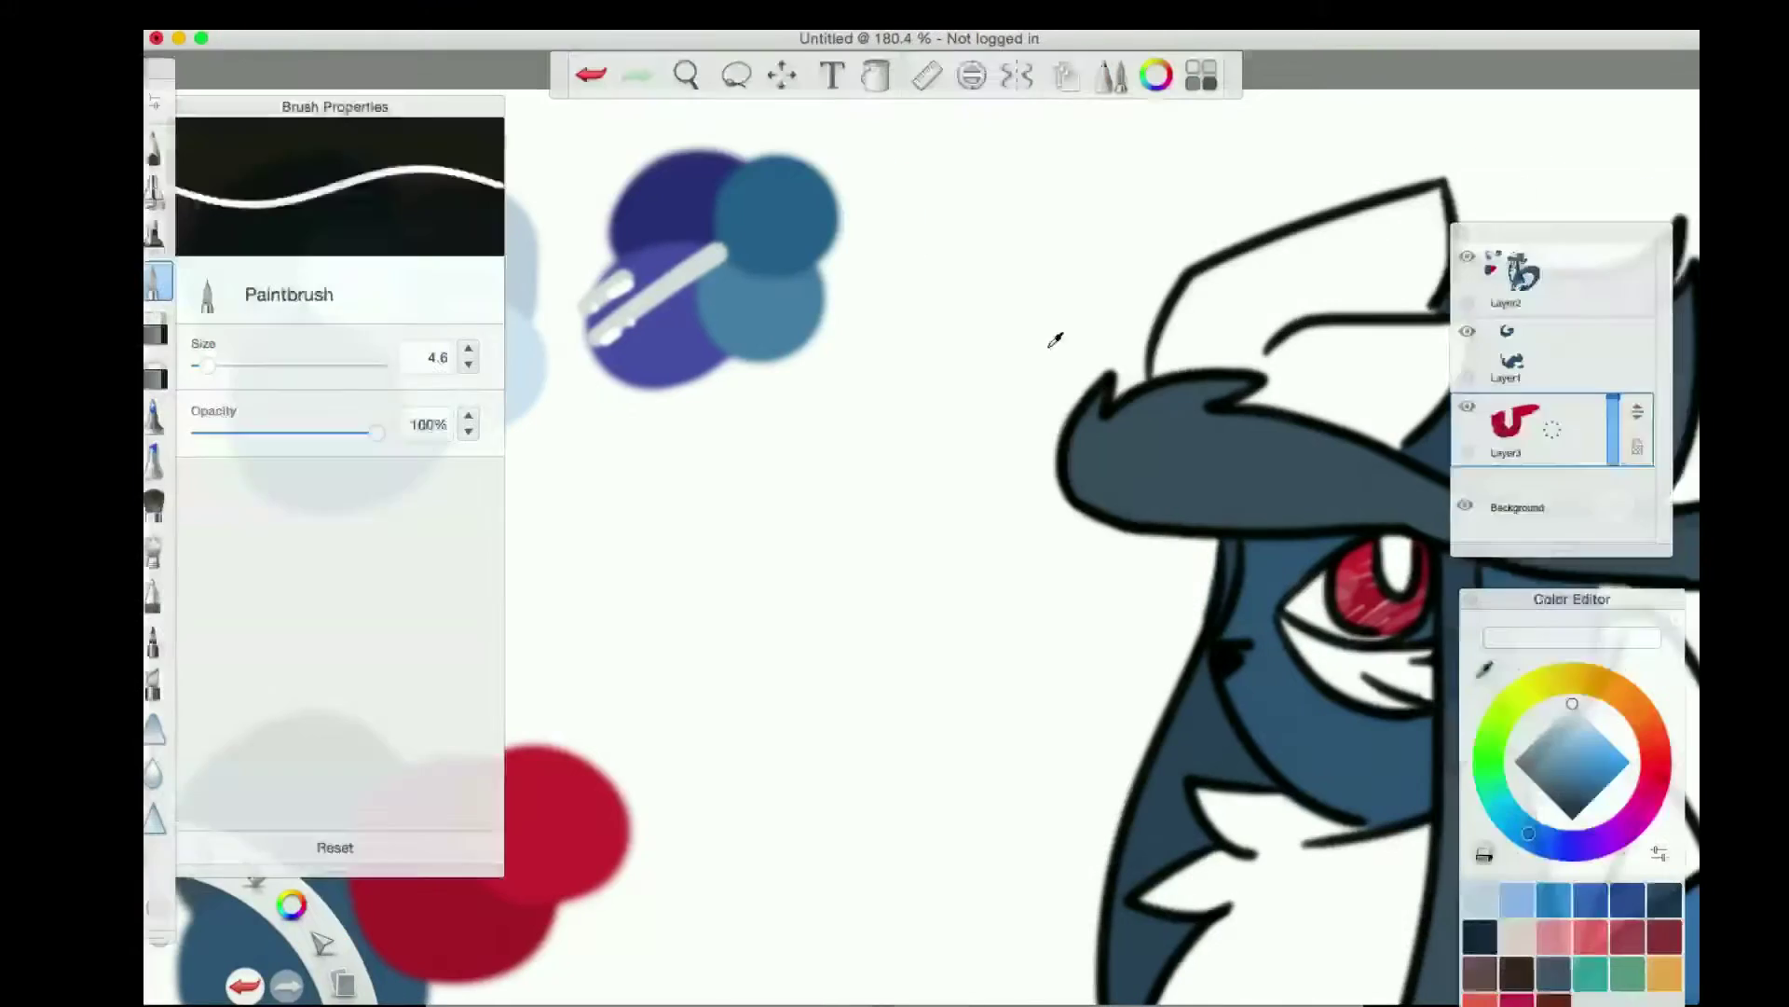
pyautogui.press('space')
pyautogui.moveTo(1065, 551); pyautogui.dragTo(1006, 524)
pyautogui.moveTo(1006, 524); pyautogui.dragTo(1027, 541)
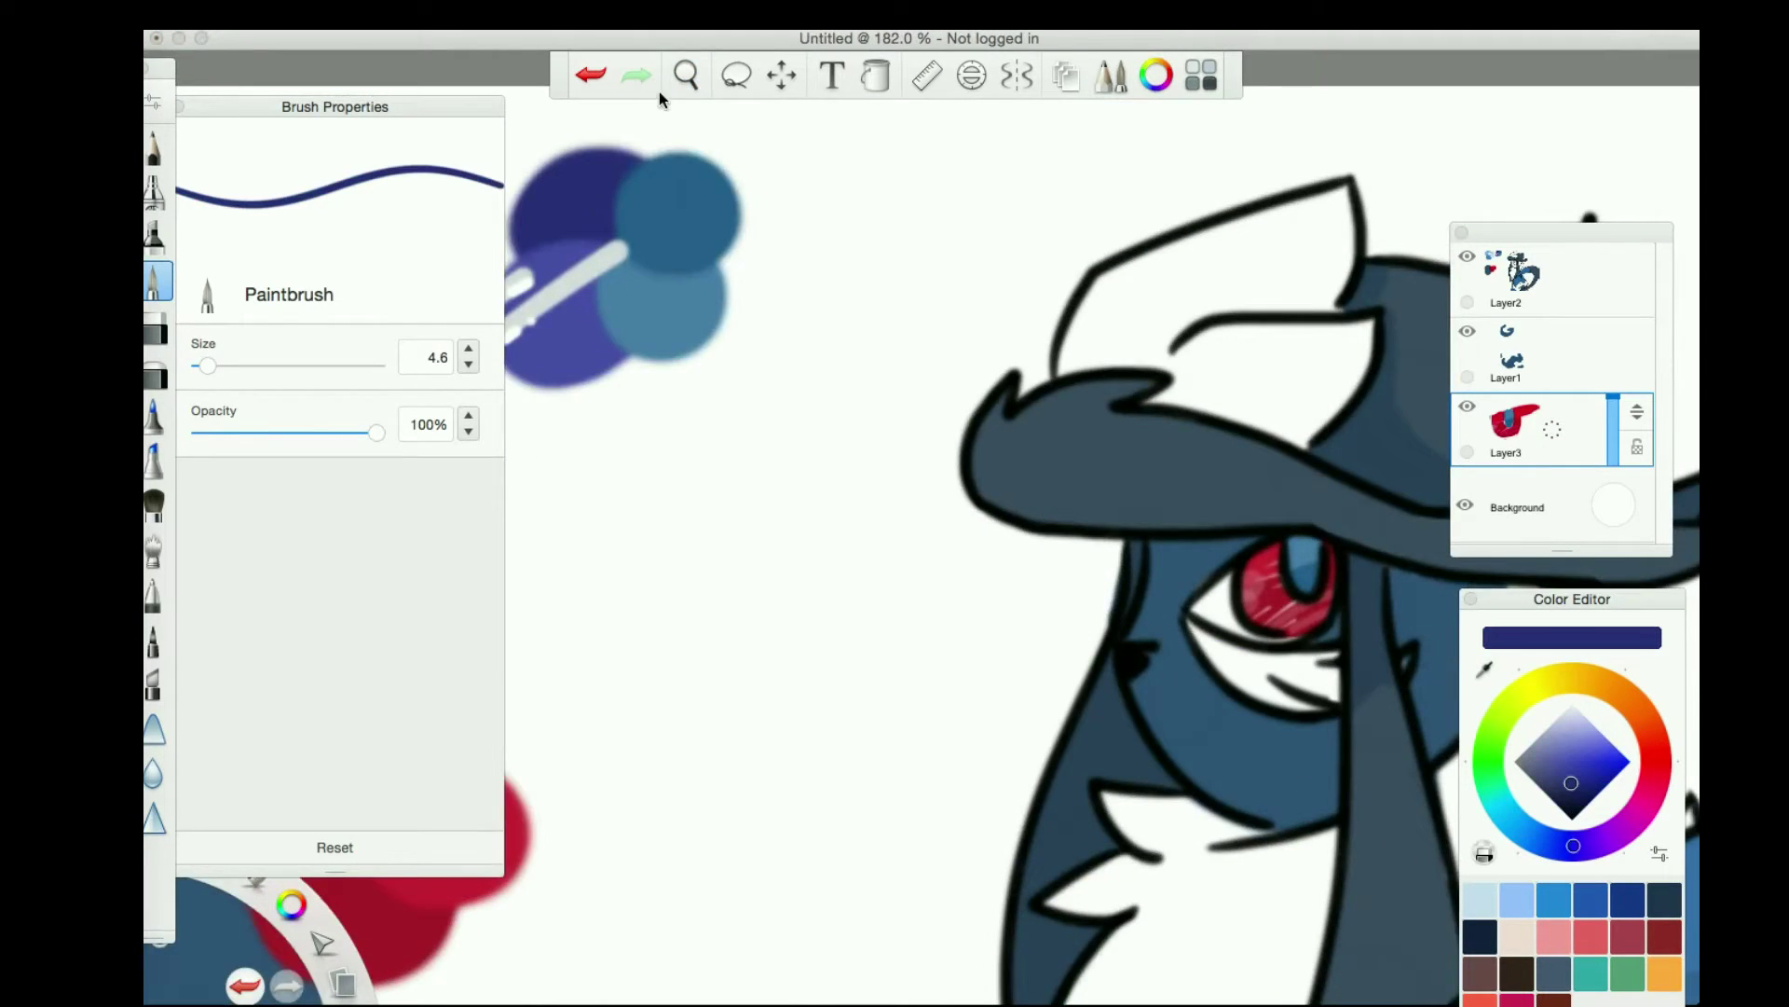
pyautogui.press('space')
pyautogui.moveTo(1066, 659); pyautogui.dragTo(1055, 549)
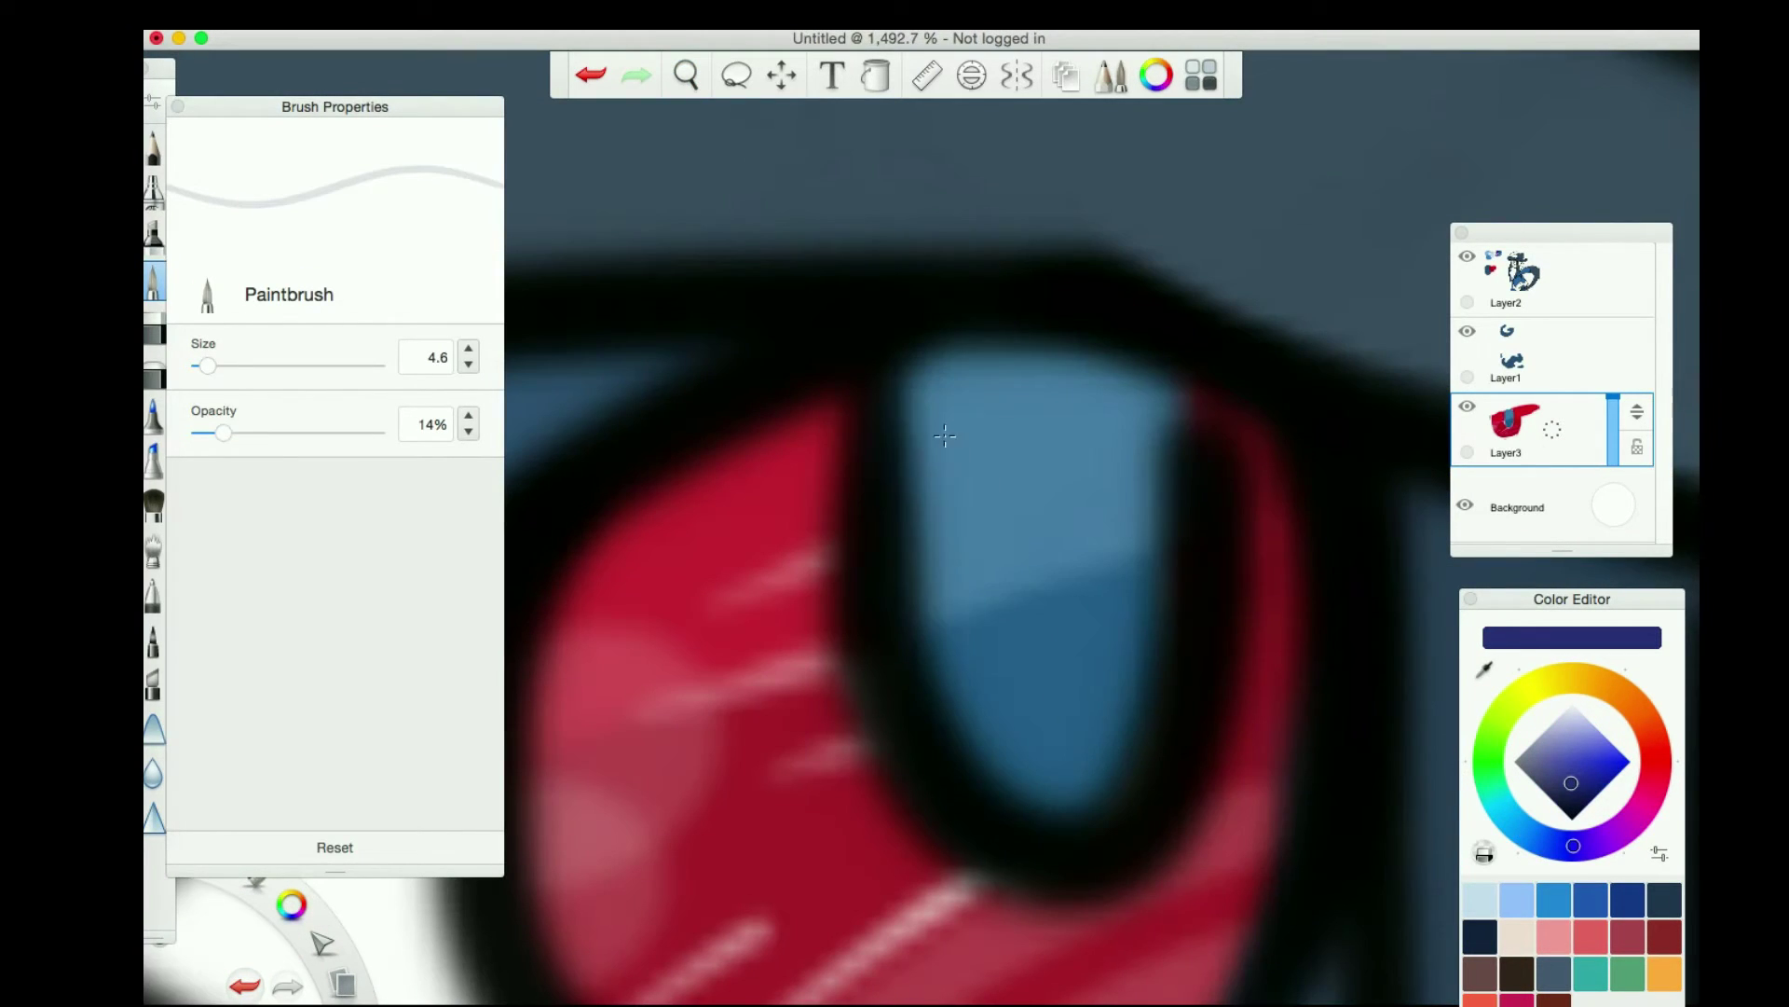
pyautogui.moveTo(944, 435)
pyautogui.mouseDown()
pyautogui.moveTo(1071, 686)
pyautogui.moveTo(956, 481)
pyautogui.moveTo(1094, 392)
pyautogui.moveTo(1097, 477)
pyautogui.mouseUp()
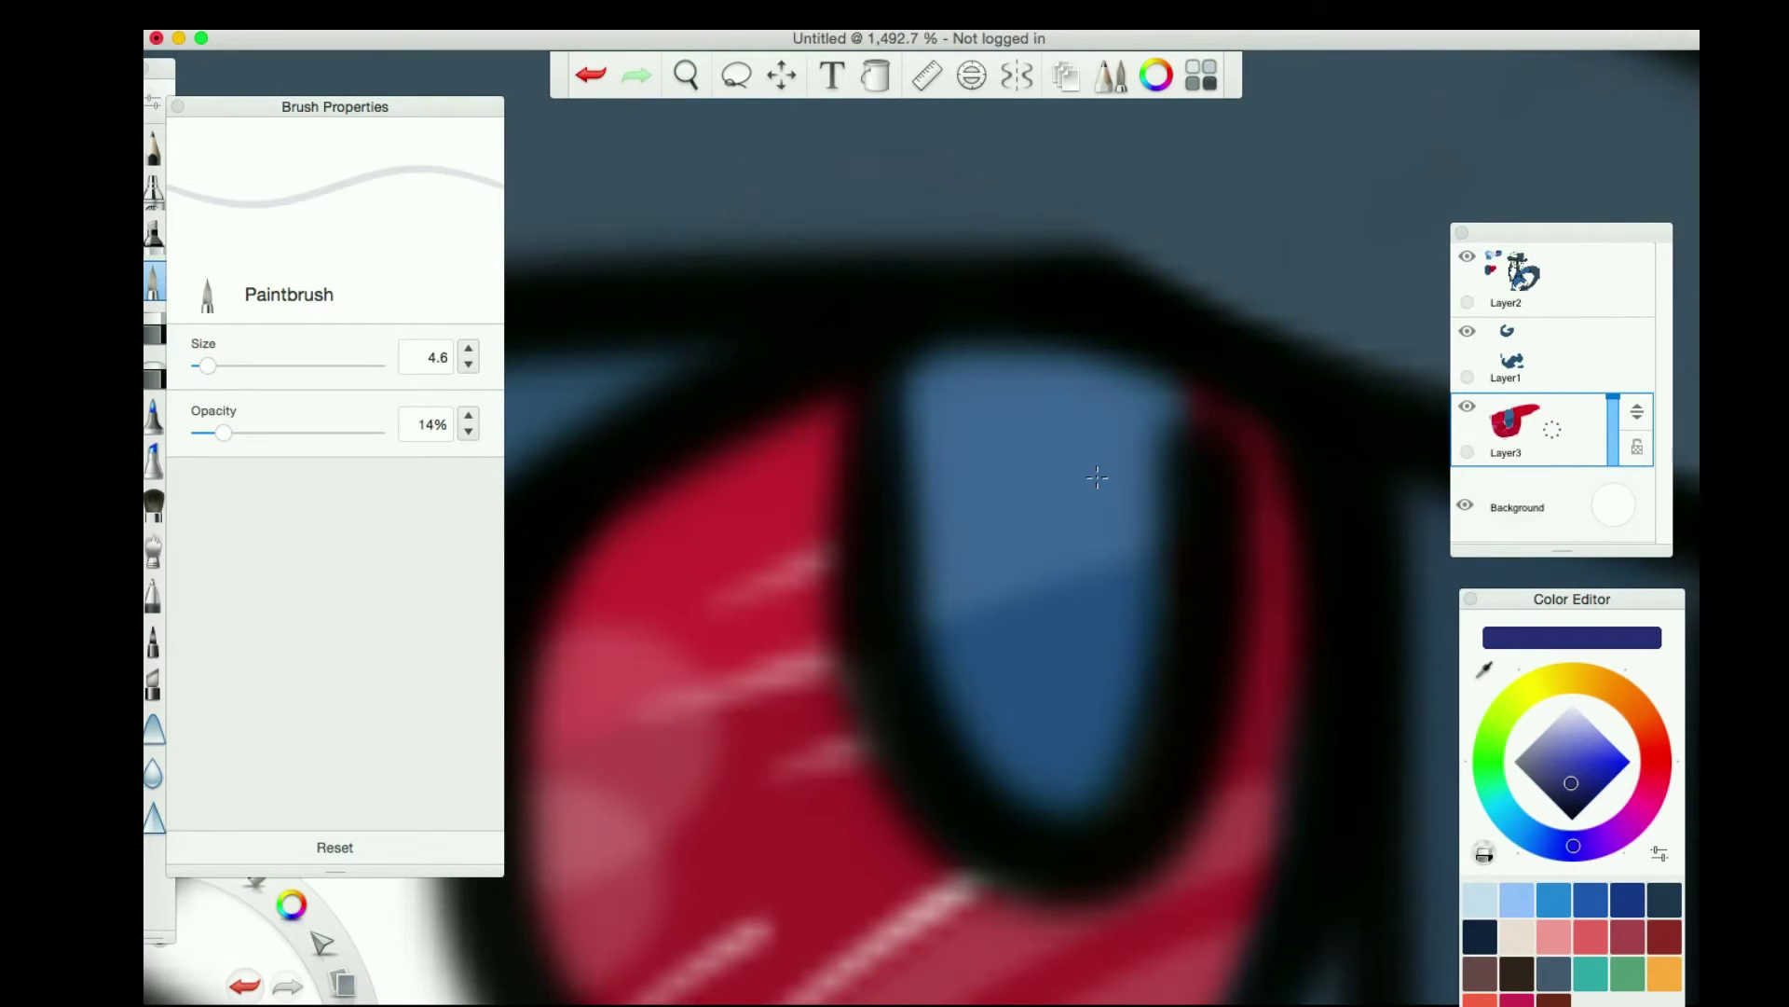
# Add pale grey highlights to the pupil at size 3.3 and 20% opacity, and white glints with the Pencil at size 1.5
pyautogui.moveTo(1569, 790); pyautogui.dragTo(1557, 717)
pyautogui.moveTo(1025, 582); pyautogui.dragTo(953, 615)
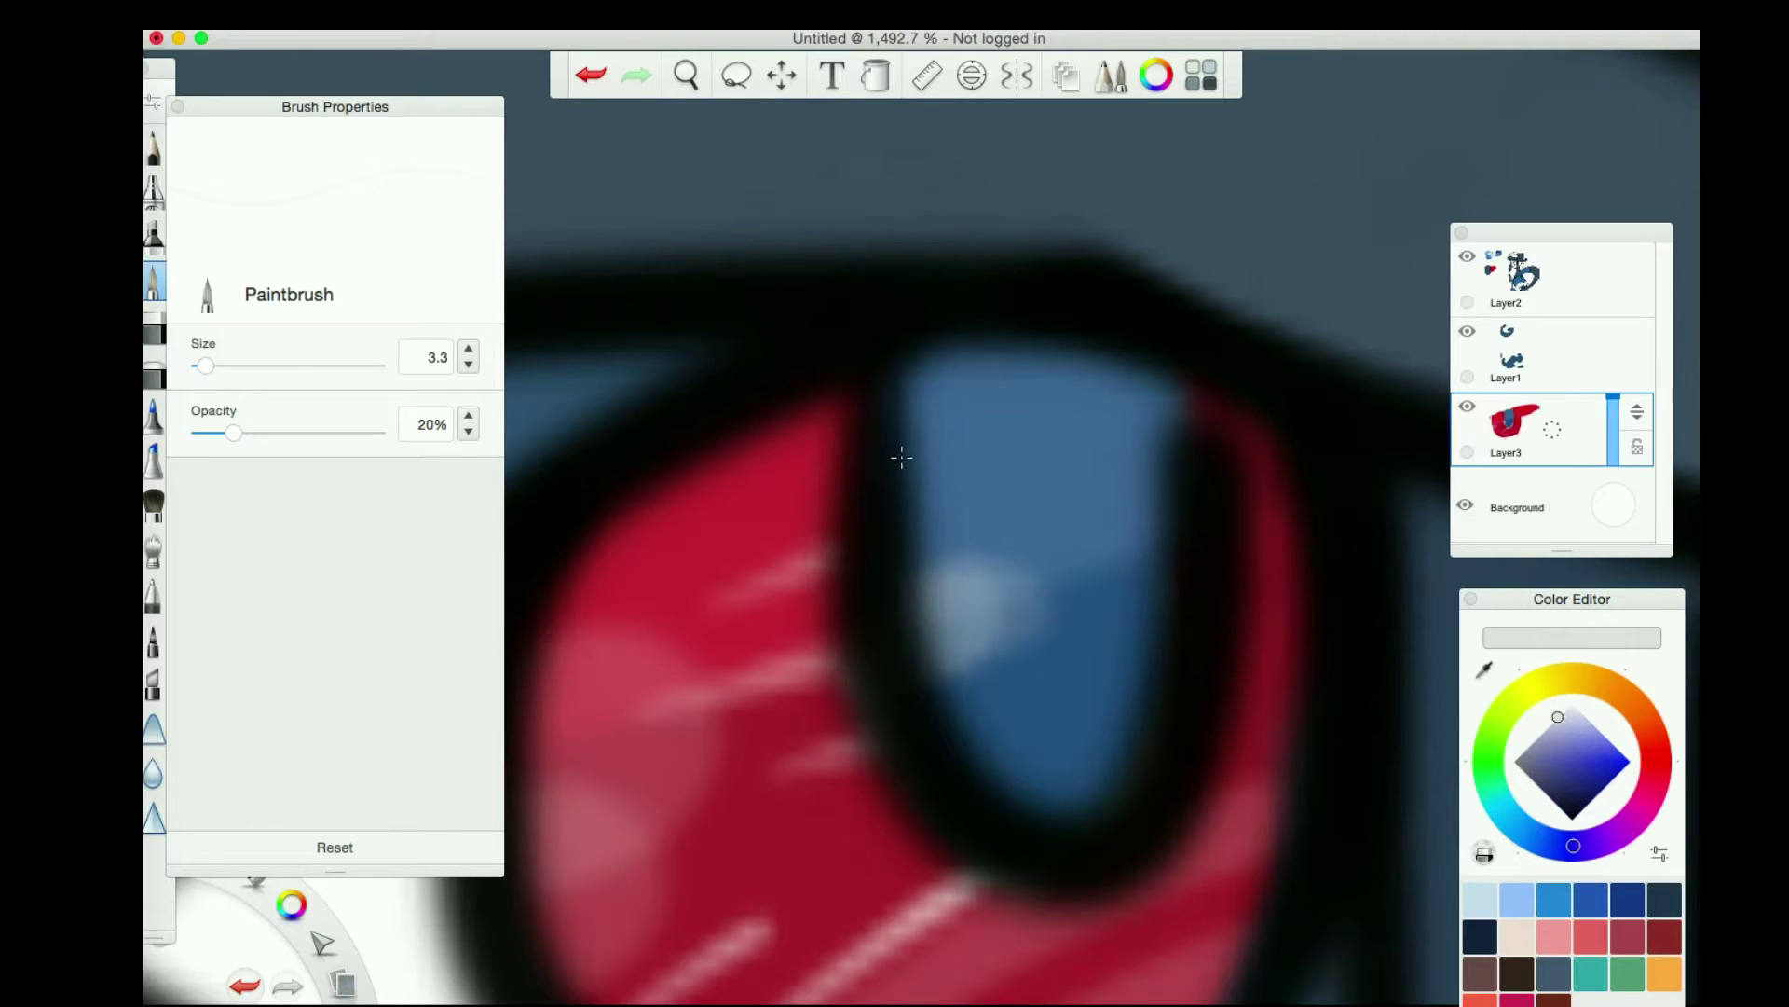
pyautogui.moveTo(901, 457); pyautogui.dragTo(1114, 369)
pyautogui.click(1571, 697)
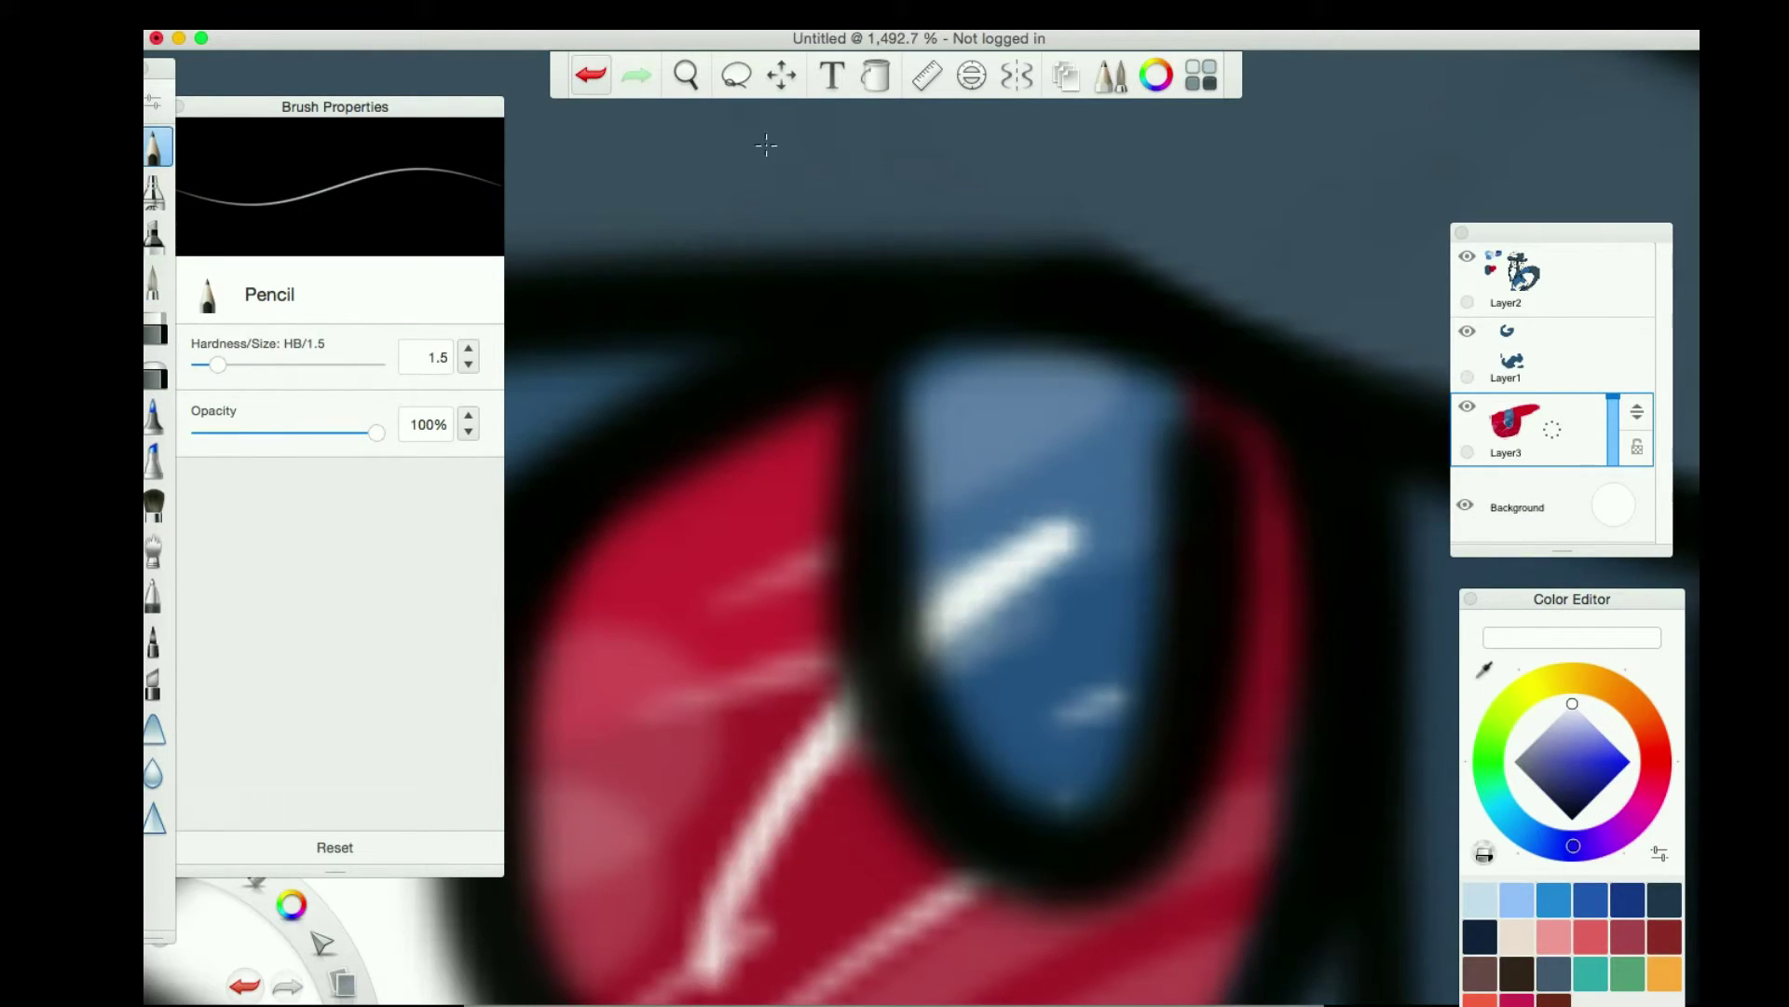
# Move the eye layer above the body colour, erase the red overflow around the eye outline with the Hard Eraser, and merge it with the line art
pyautogui.moveTo(1515, 424); pyautogui.dragTo(1602, 280)
pyautogui.scroll(-5, 932, 513)
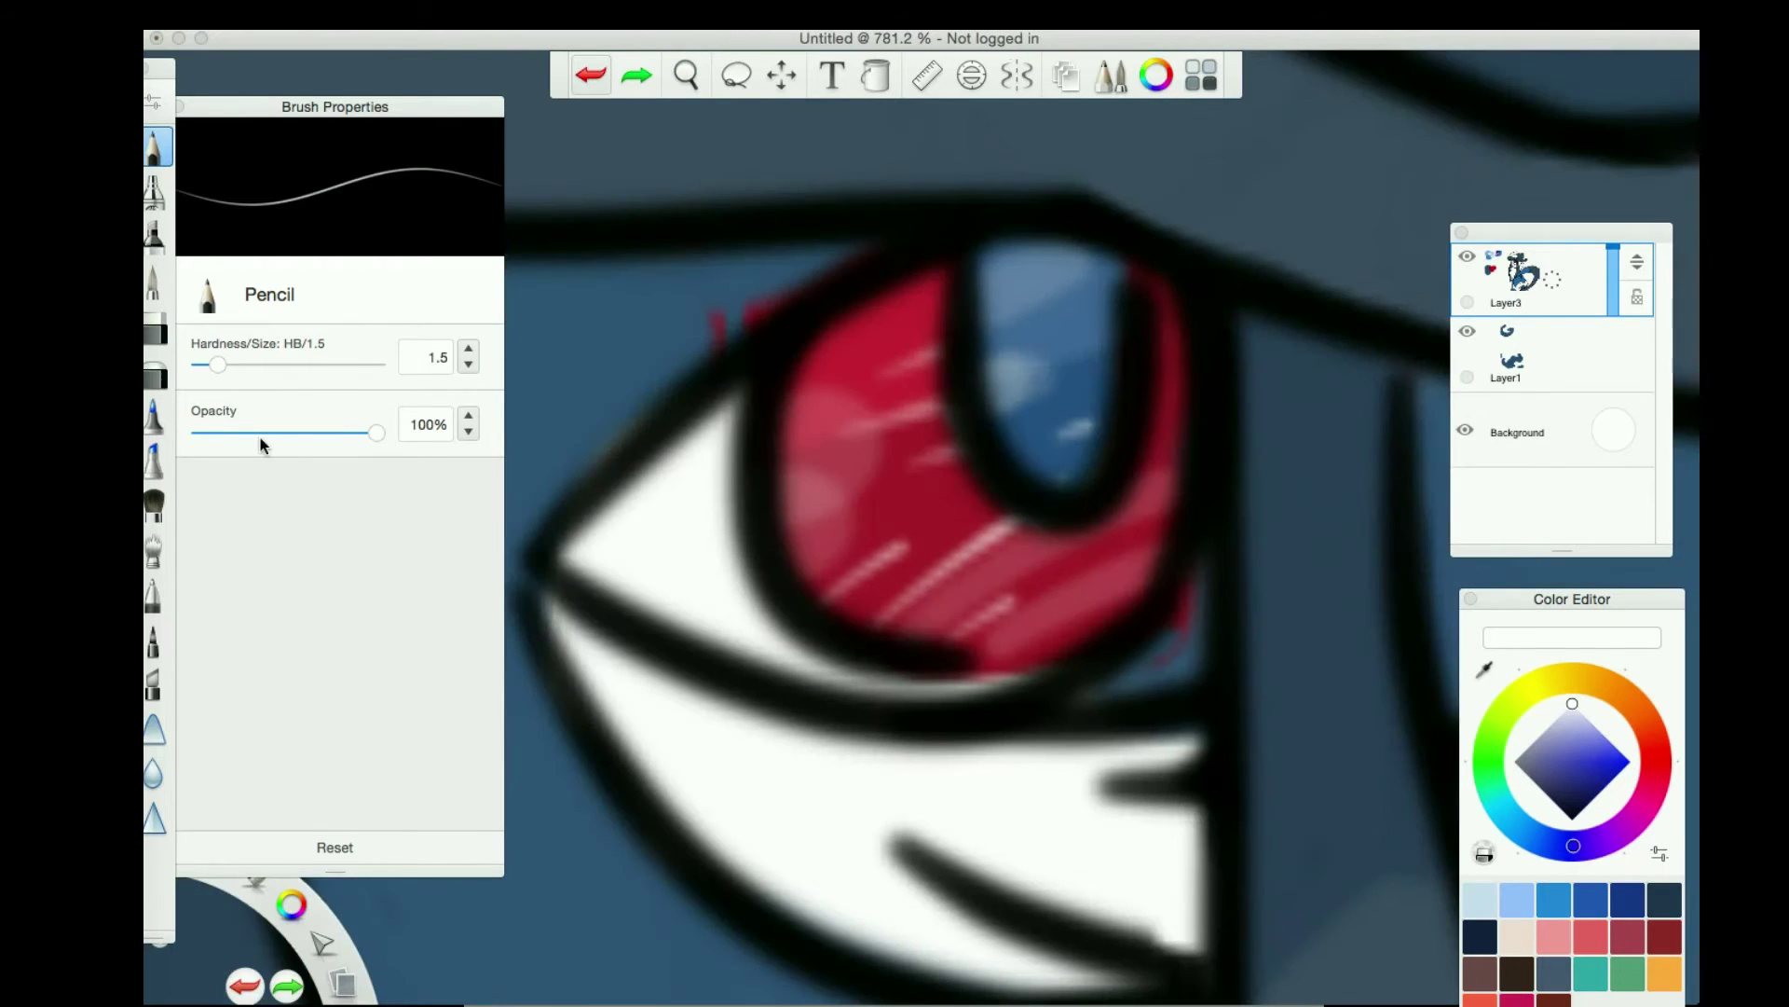
pyautogui.click(260, 433)
pyautogui.click(588, 74)
pyautogui.press('e')
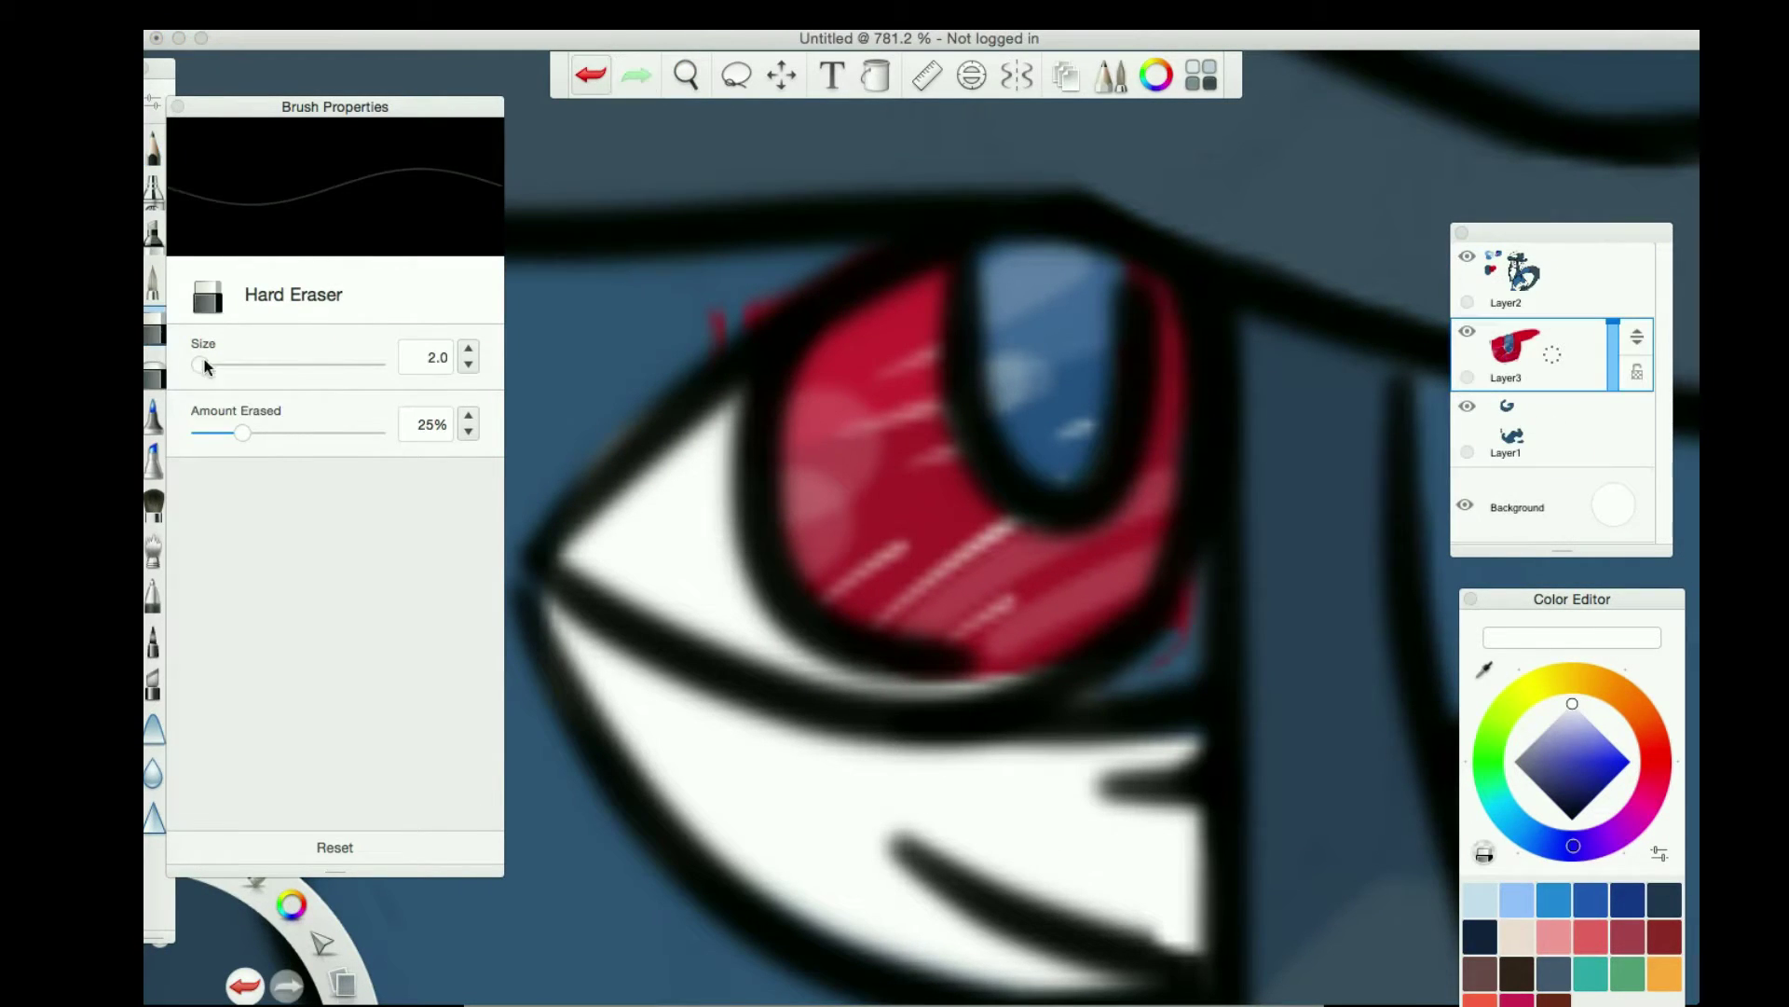
pyautogui.press('super+e')
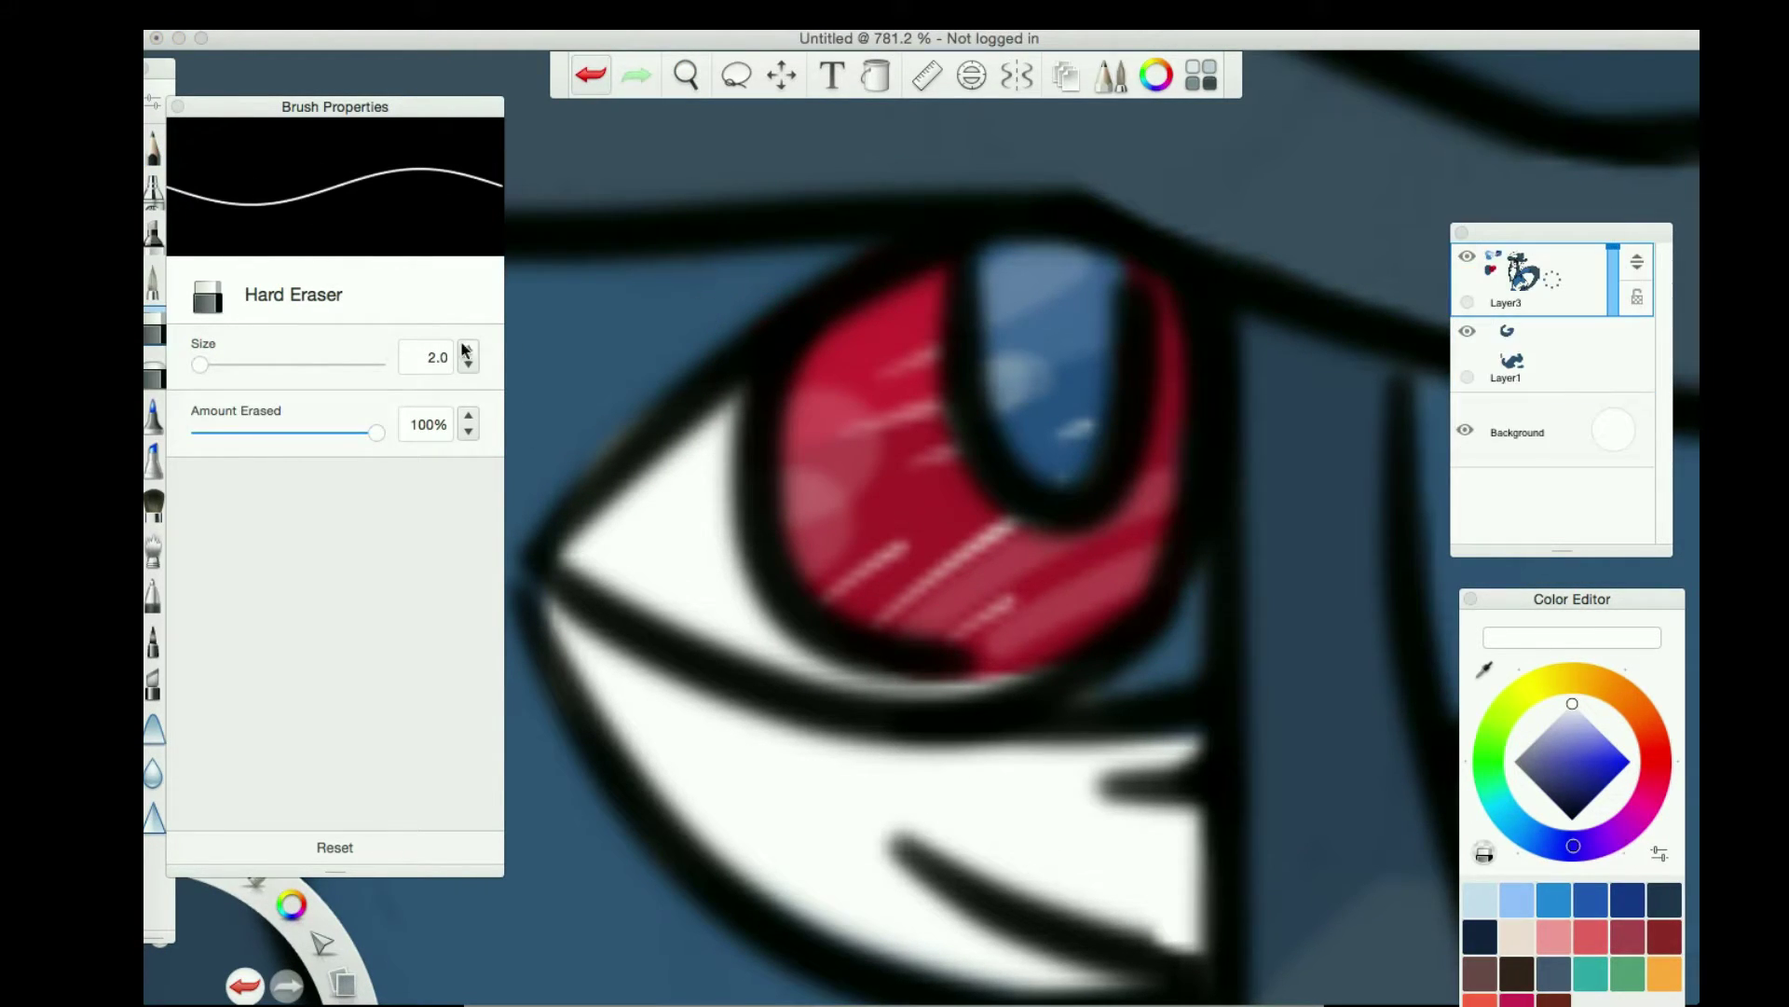
# Merge the artwork layers and tint the fur tips dark red on a new layer beneath, using the Paintbrush at size 18.9 and 49% opacity
pyautogui.moveTo(288, 435); pyautogui.dragTo(226, 432)
pyautogui.moveTo(686, 75); pyautogui.dragTo(918, 680)
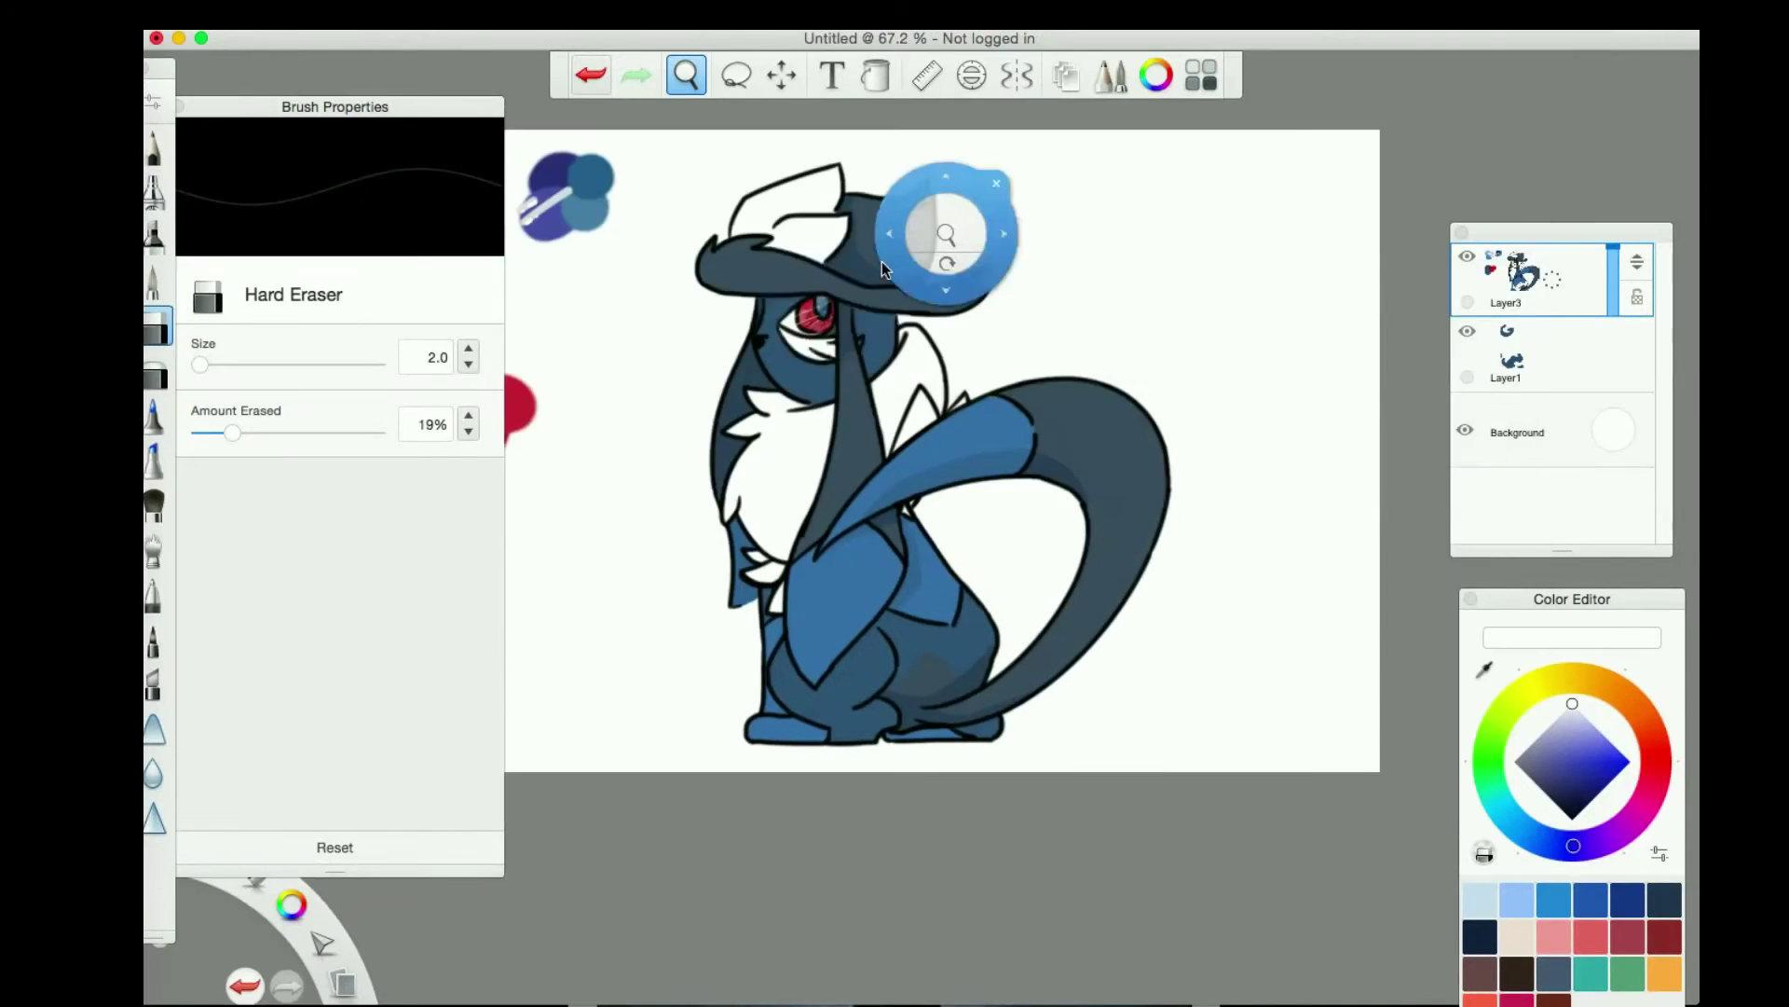
pyautogui.moveTo(932, 224); pyautogui.dragTo(979, 322)
pyautogui.click(976, 308)
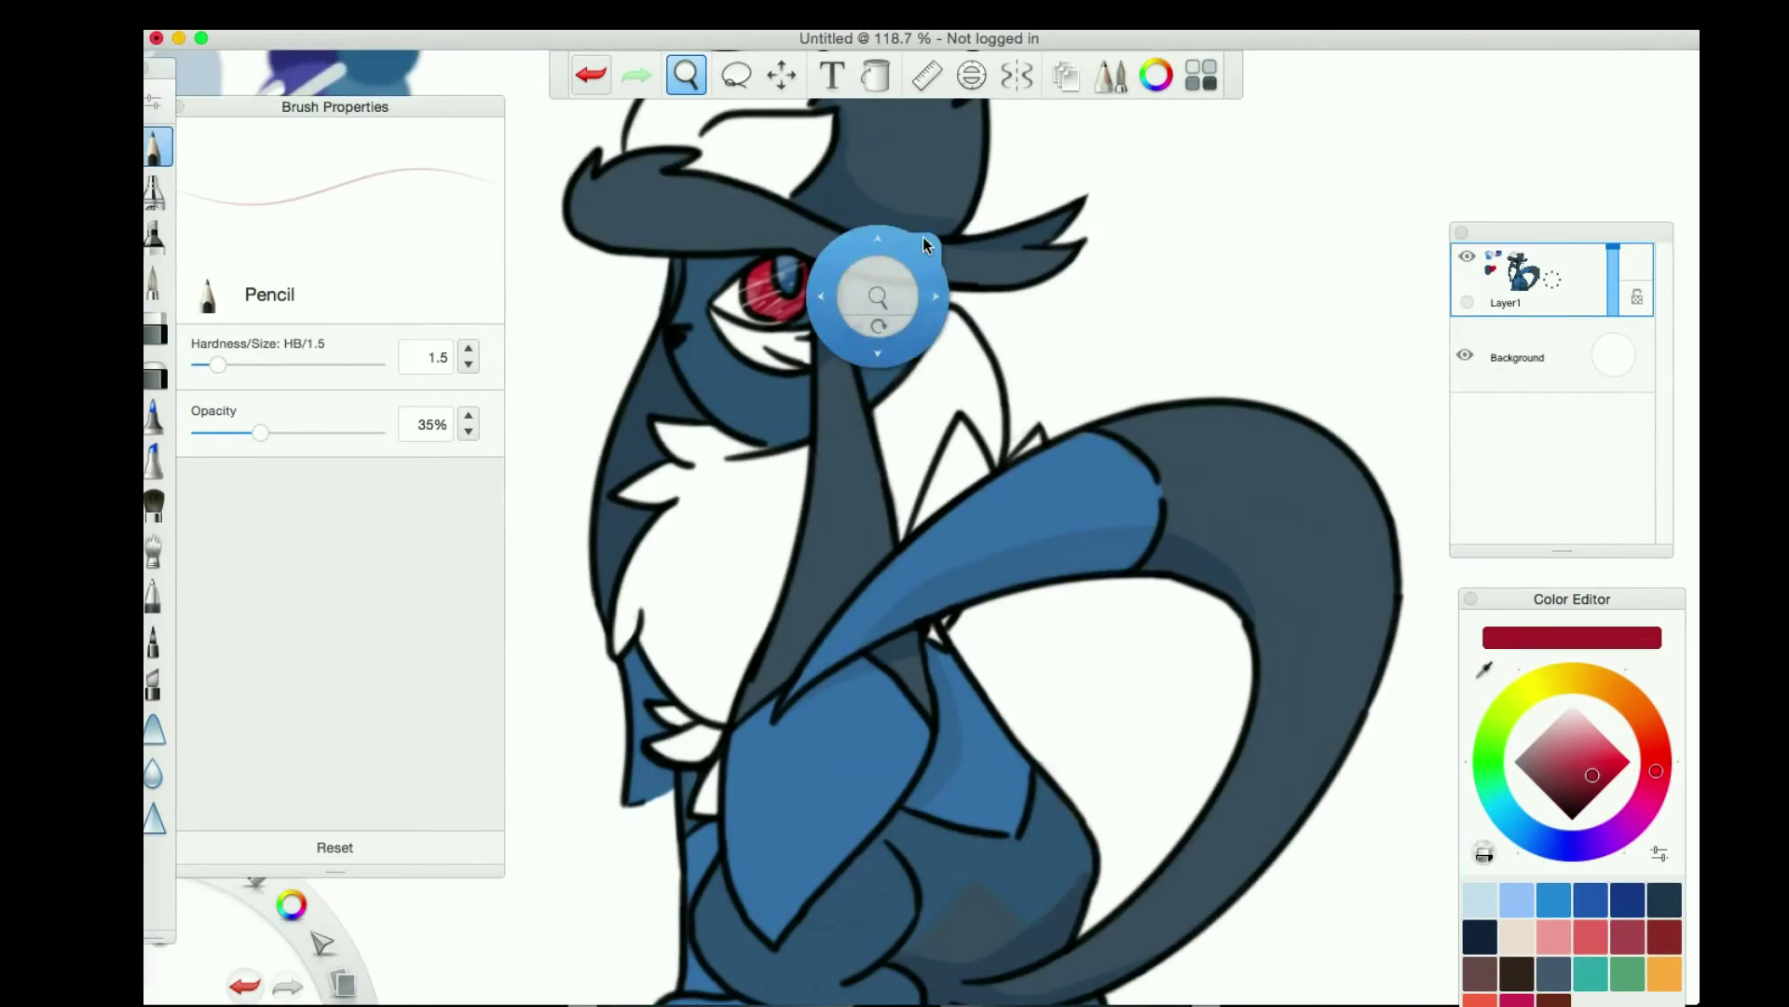
pyautogui.click(155, 280)
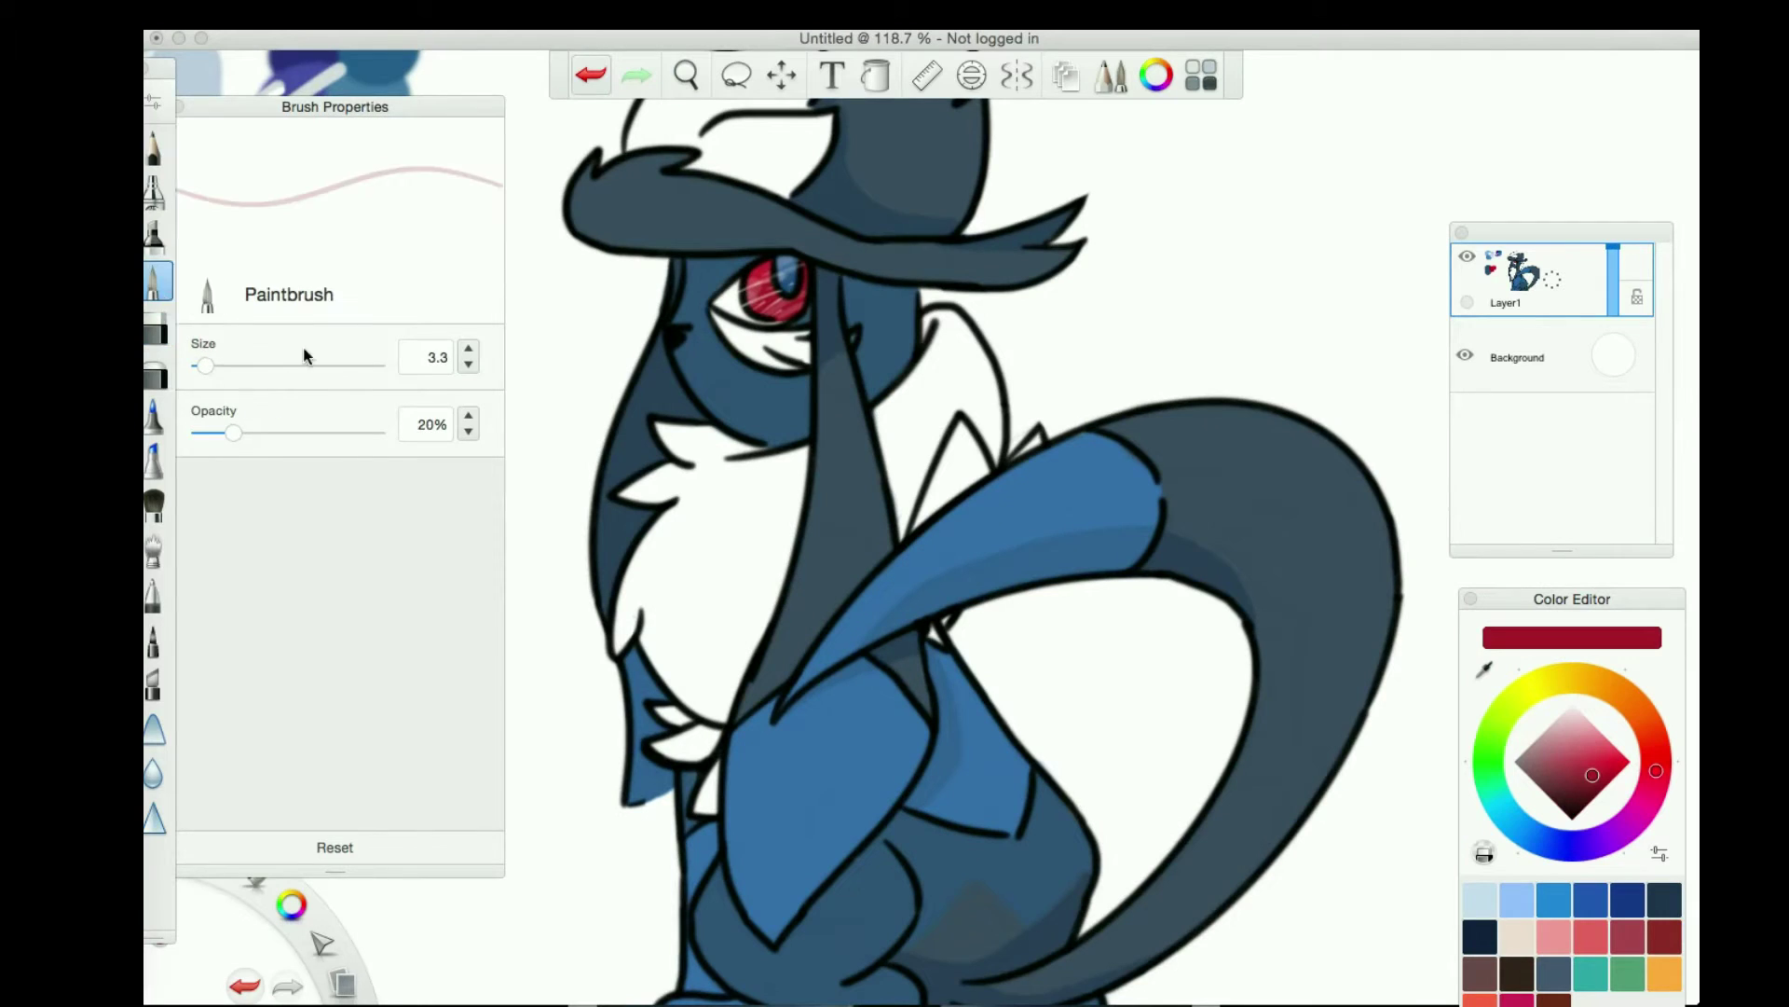
pyautogui.moveTo(314, 432); pyautogui.dragTo(294, 433)
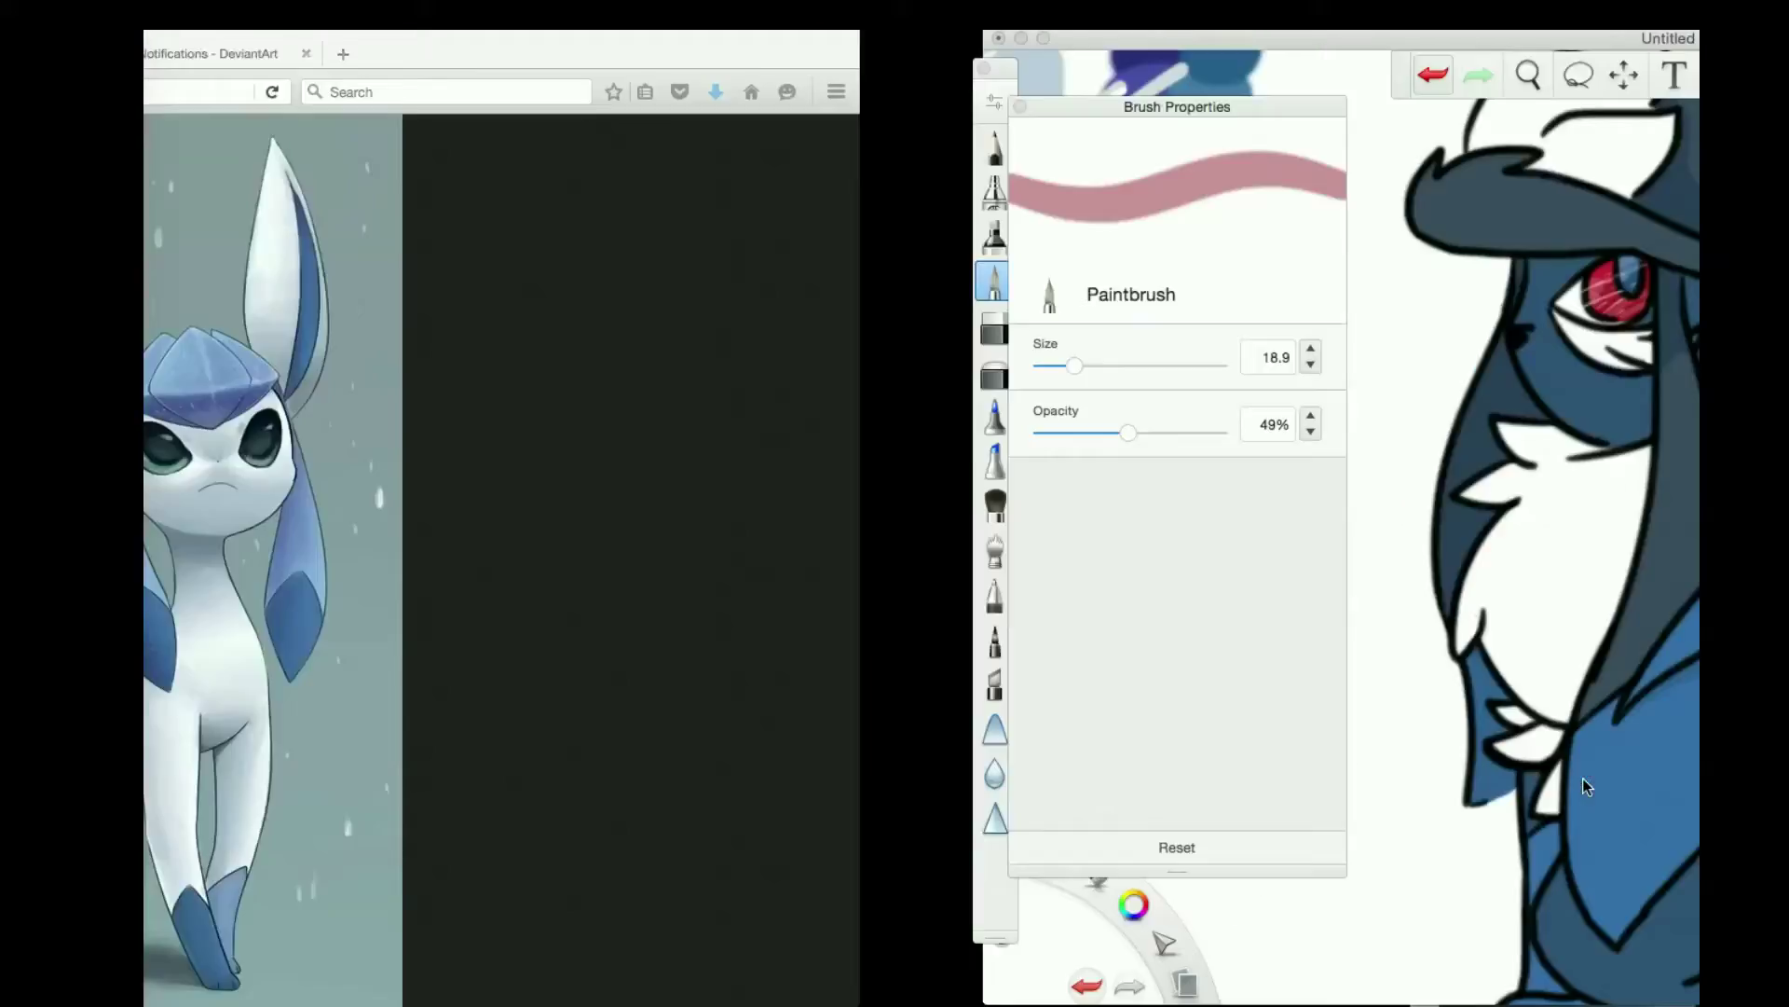
pyautogui.moveTo(923, 503); pyautogui.dragTo(1039, 445)
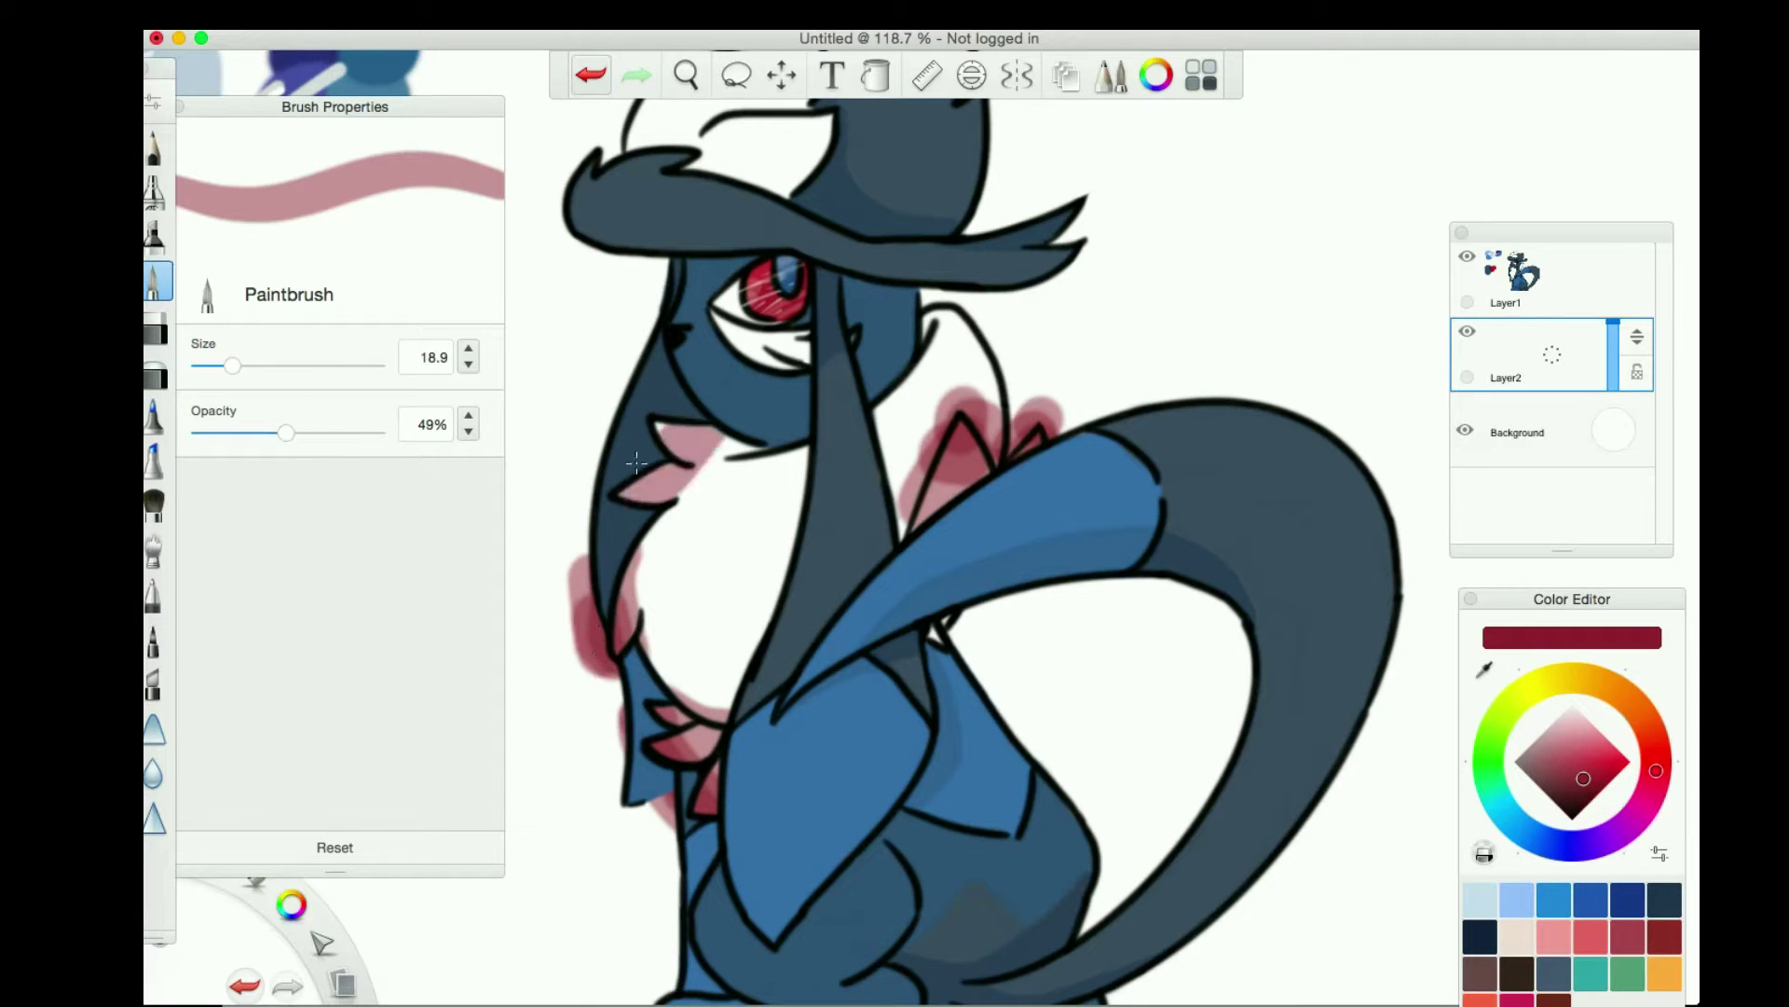
# Soften the red fur tints with Blur at size 224.6 and erase the overflow outside the outlines with the Hard Eraser at size 8.4
pyautogui.click(155, 773)
pyautogui.moveTo(587, 410); pyautogui.dragTo(606, 745)
pyautogui.click(736, 74)
pyautogui.moveTo(1008, 331); pyautogui.dragTo(1009, 347)
pyautogui.click(699, 600)
pyautogui.moveTo(599, 619)
pyautogui.mouseDown()
pyautogui.moveTo(959, 879)
pyautogui.moveTo(639, 646)
pyautogui.mouseUp()
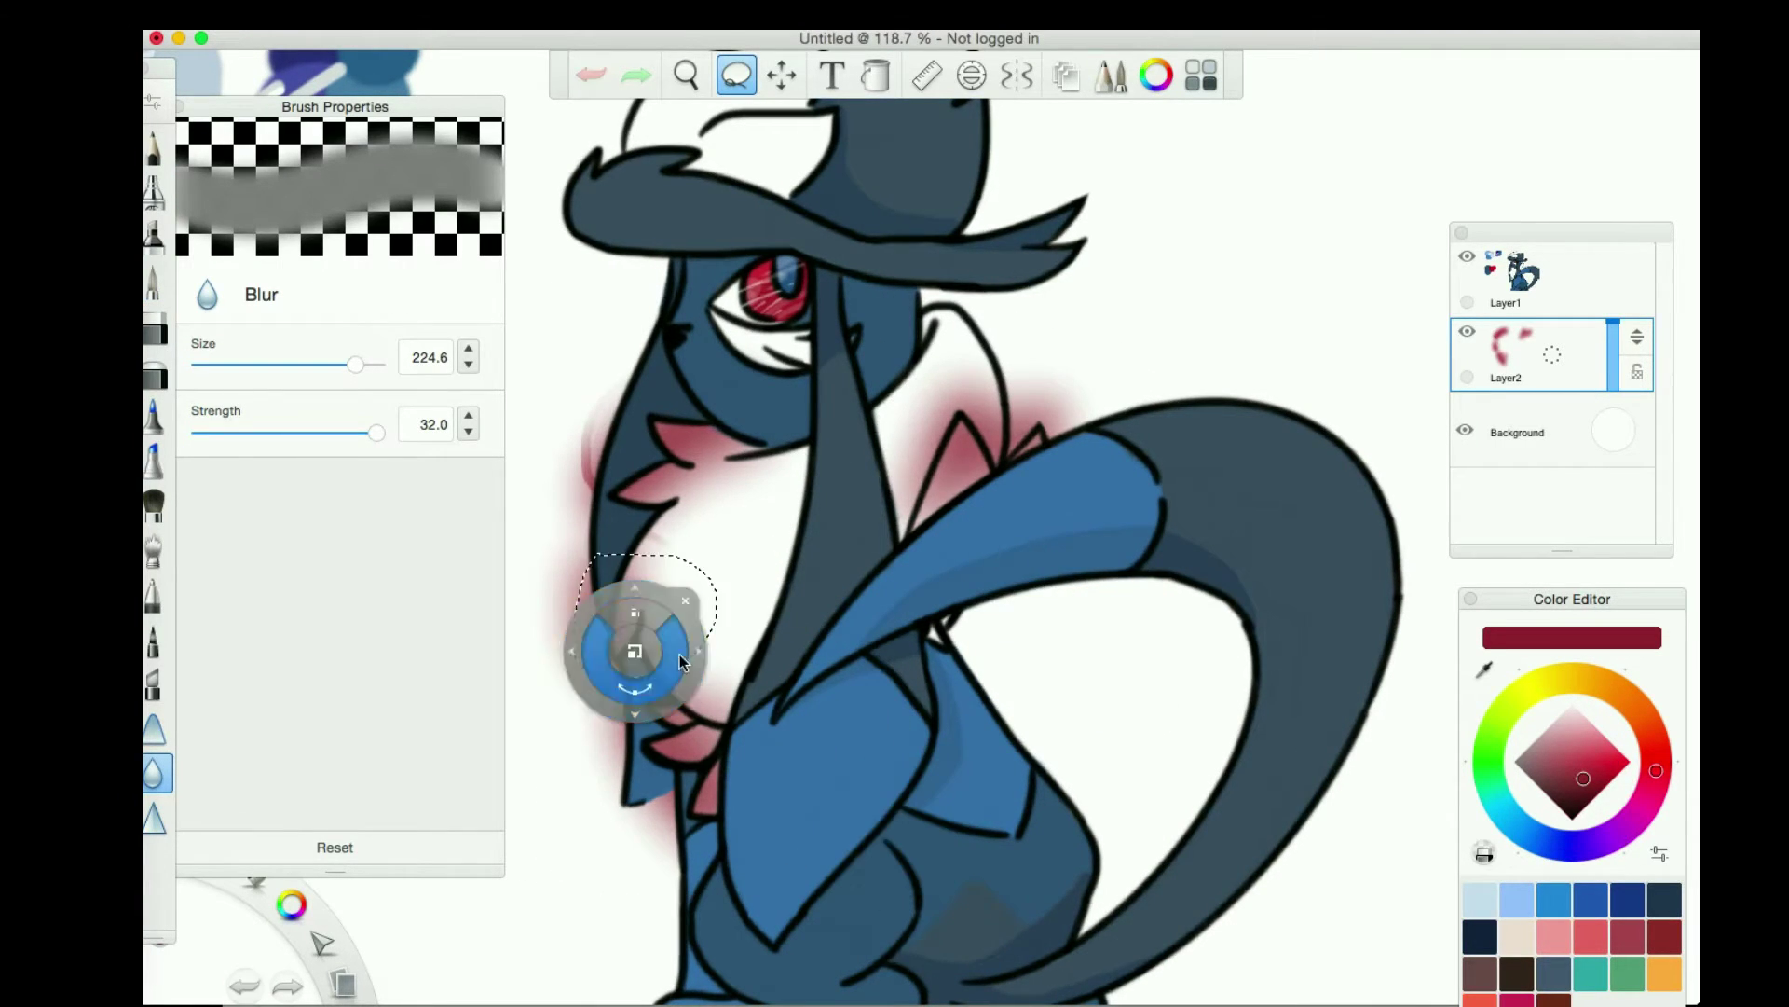
pyautogui.click(574, 663)
pyautogui.click(154, 330)
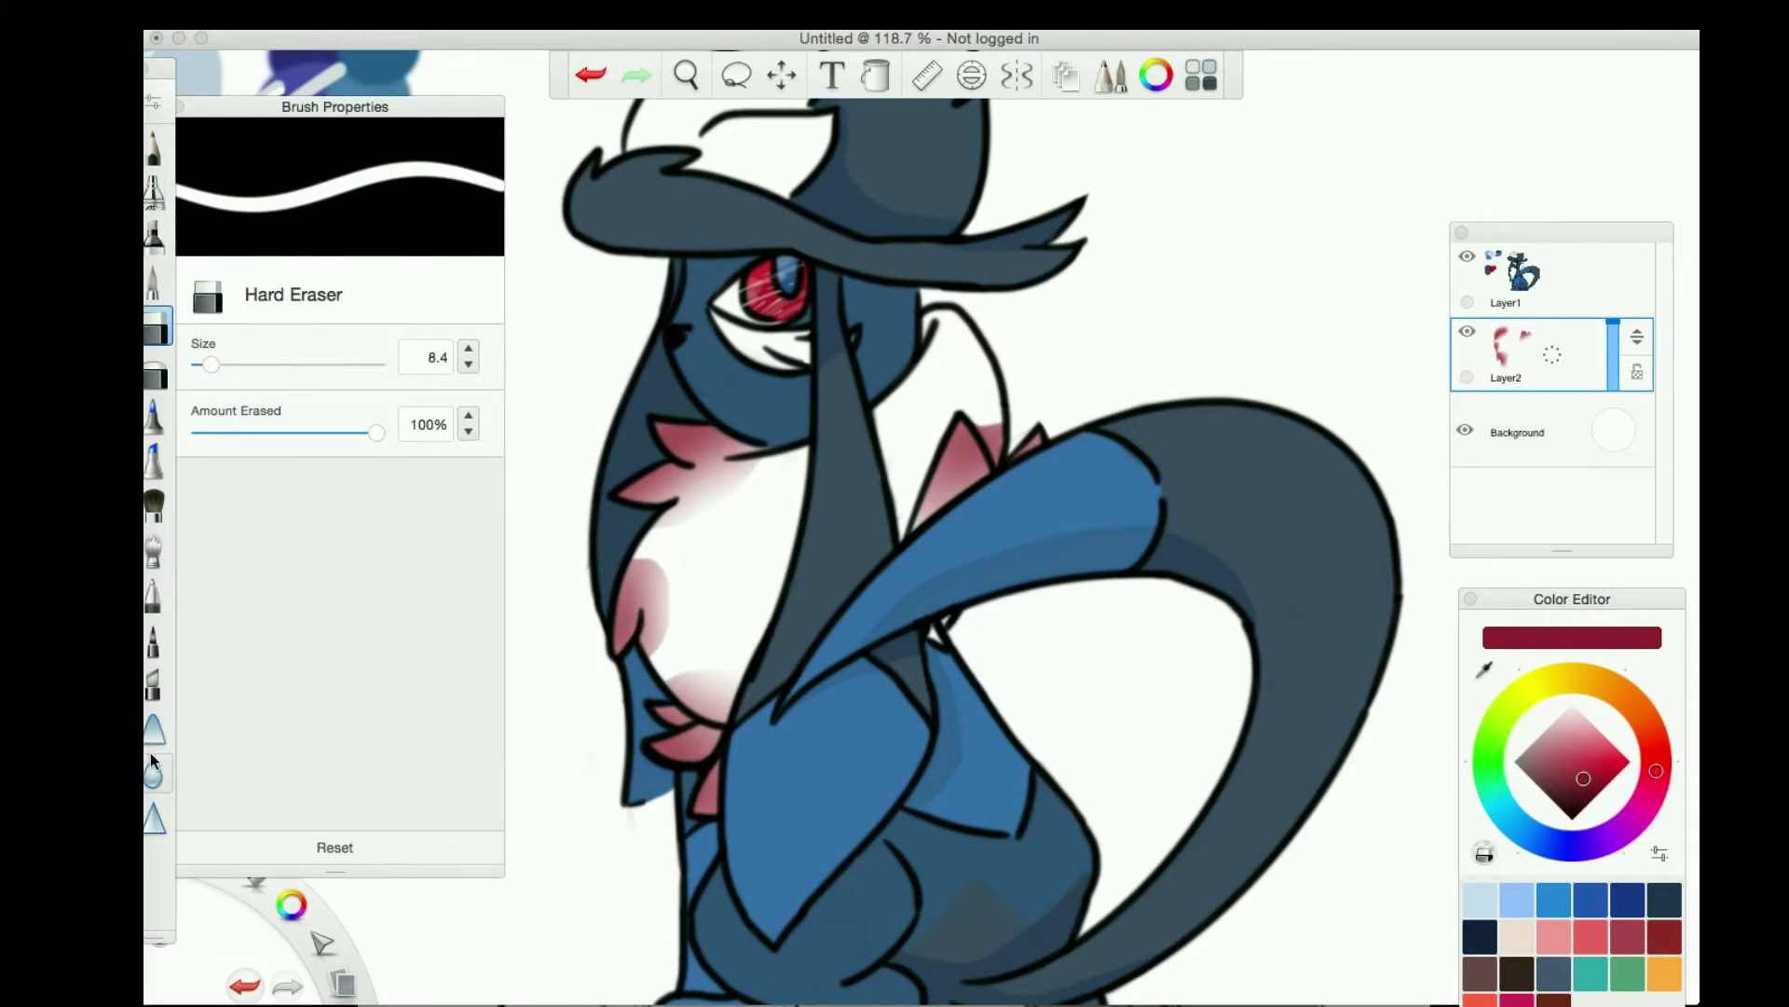
pyautogui.moveTo(596, 689); pyautogui.dragTo(585, 548)
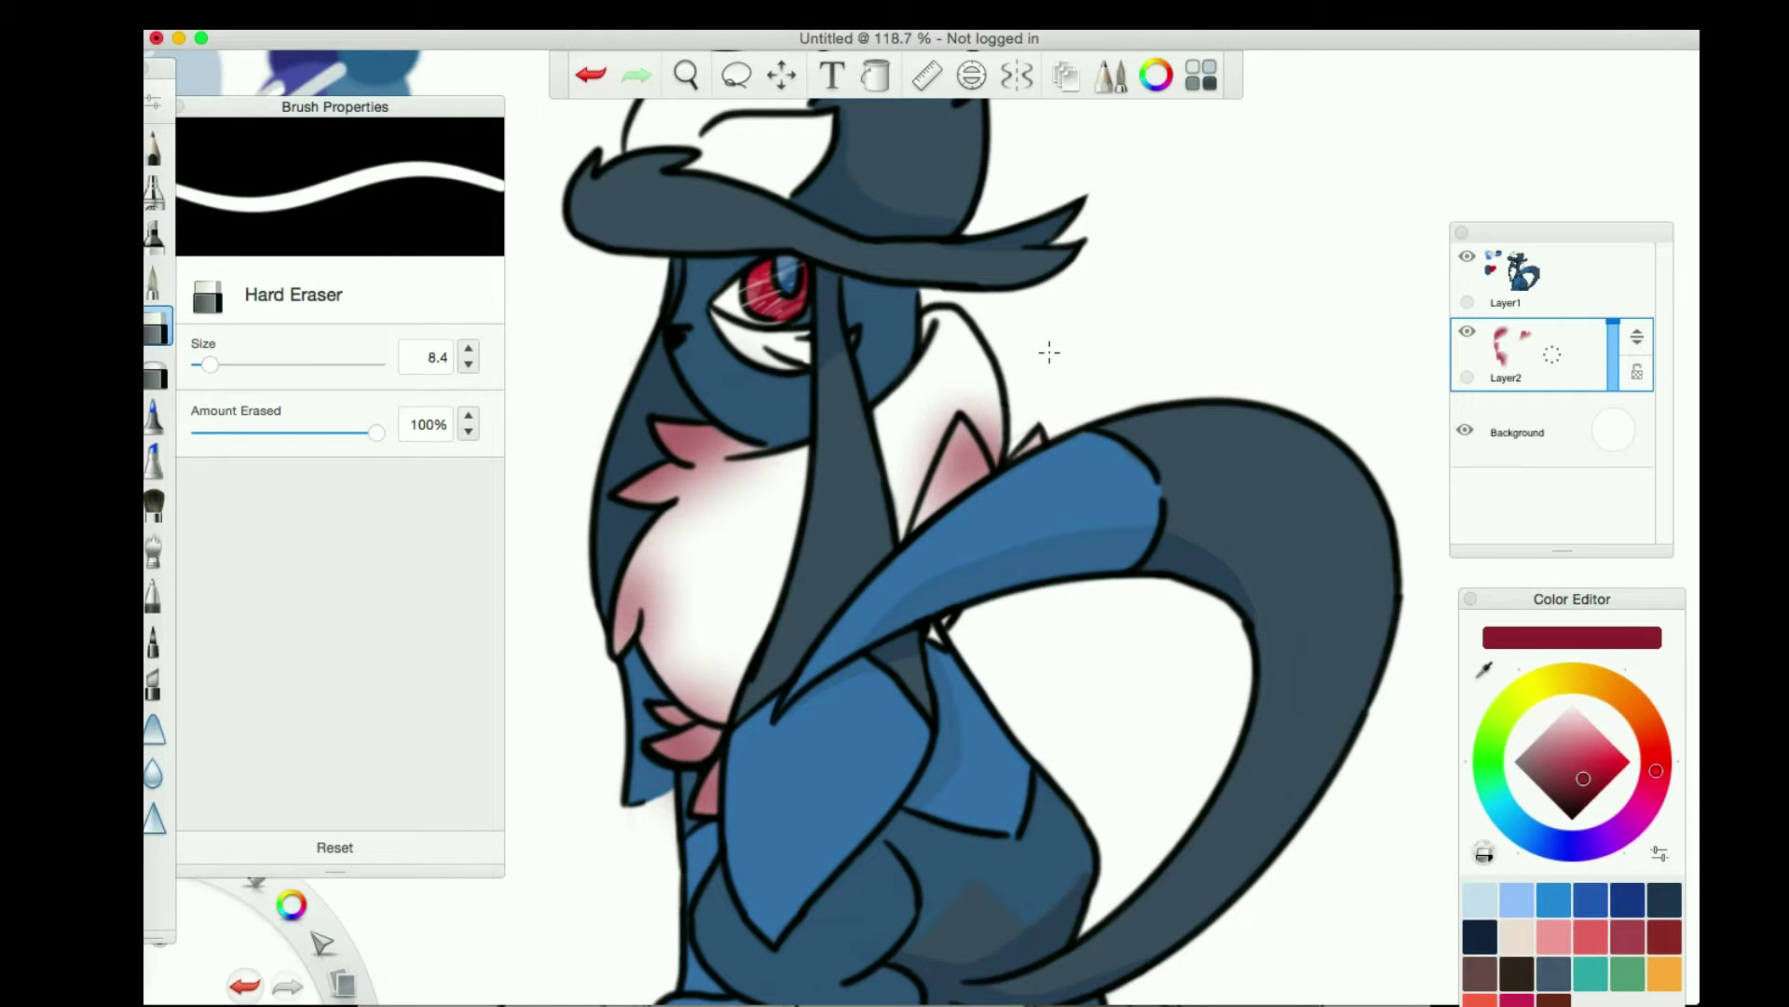
# Paint grey shadows on the eye white, neck fur and chest tufts on a new layer, with the Paintbrush at size 8.5 and 34% opacity
pyautogui.click(1551, 717)
pyautogui.scroll(5, 1186, 479)
pyautogui.click(154, 279)
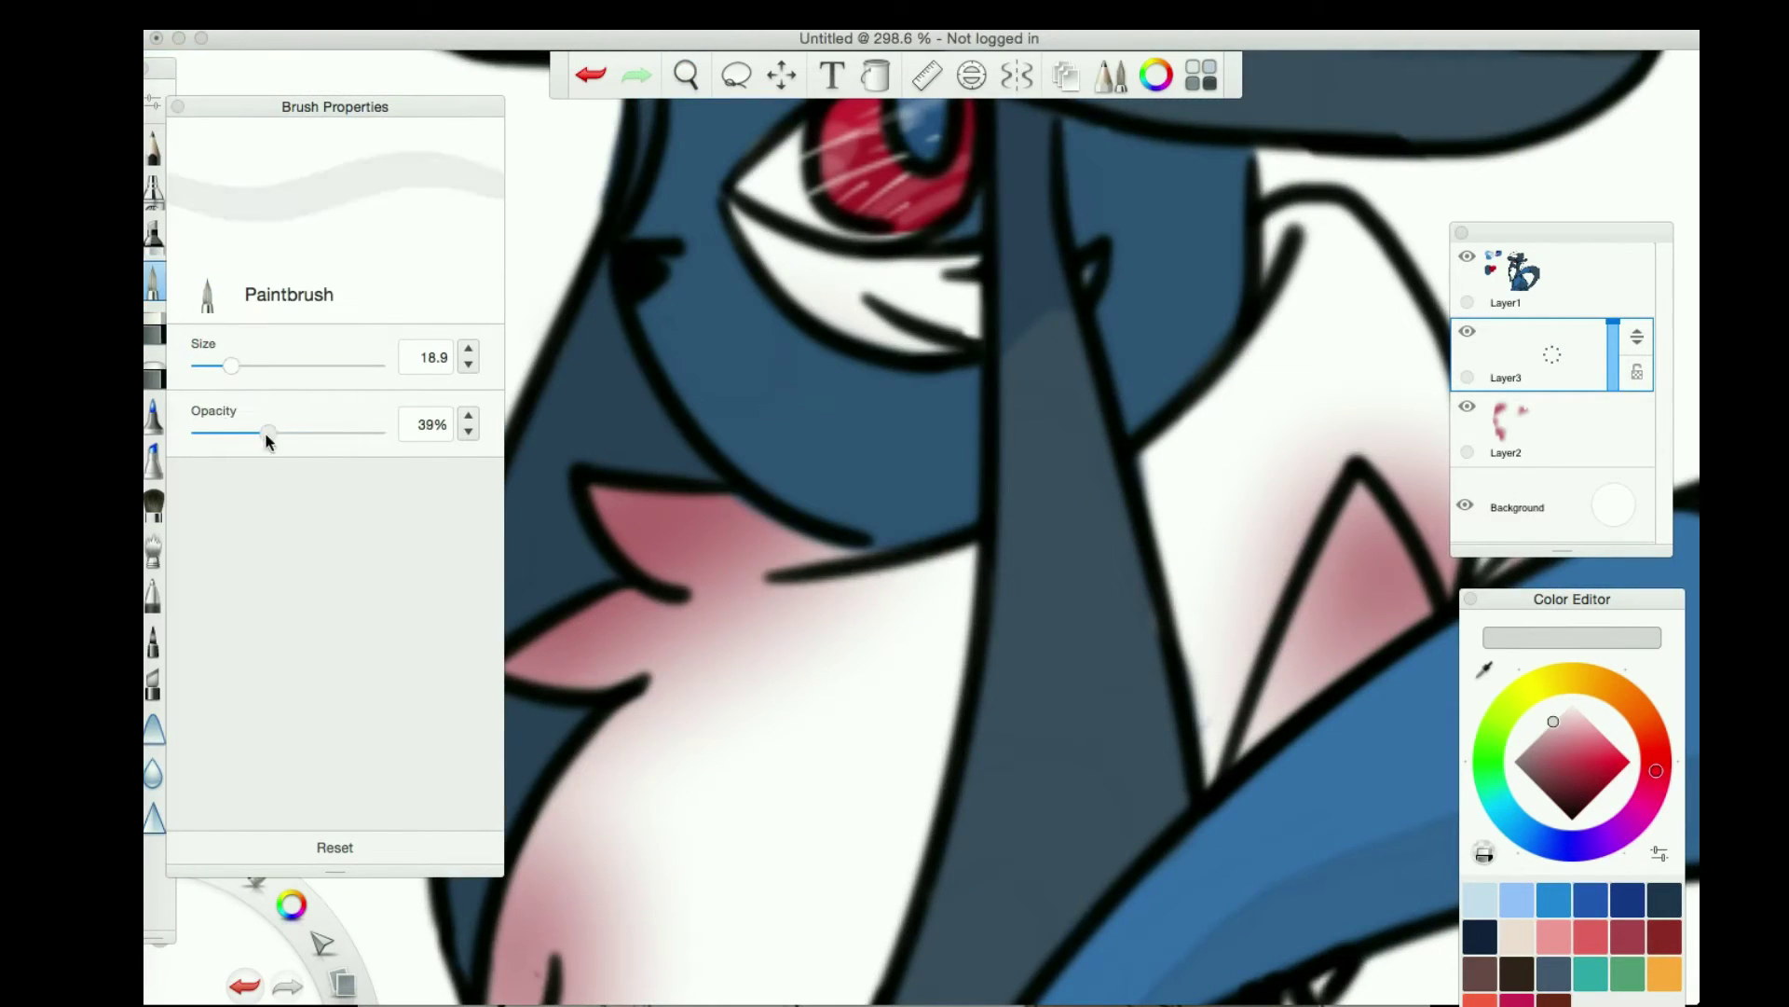
pyautogui.press('super+z')
pyautogui.click(590, 77)
pyautogui.moveTo(1304, 194); pyautogui.dragTo(1279, 234)
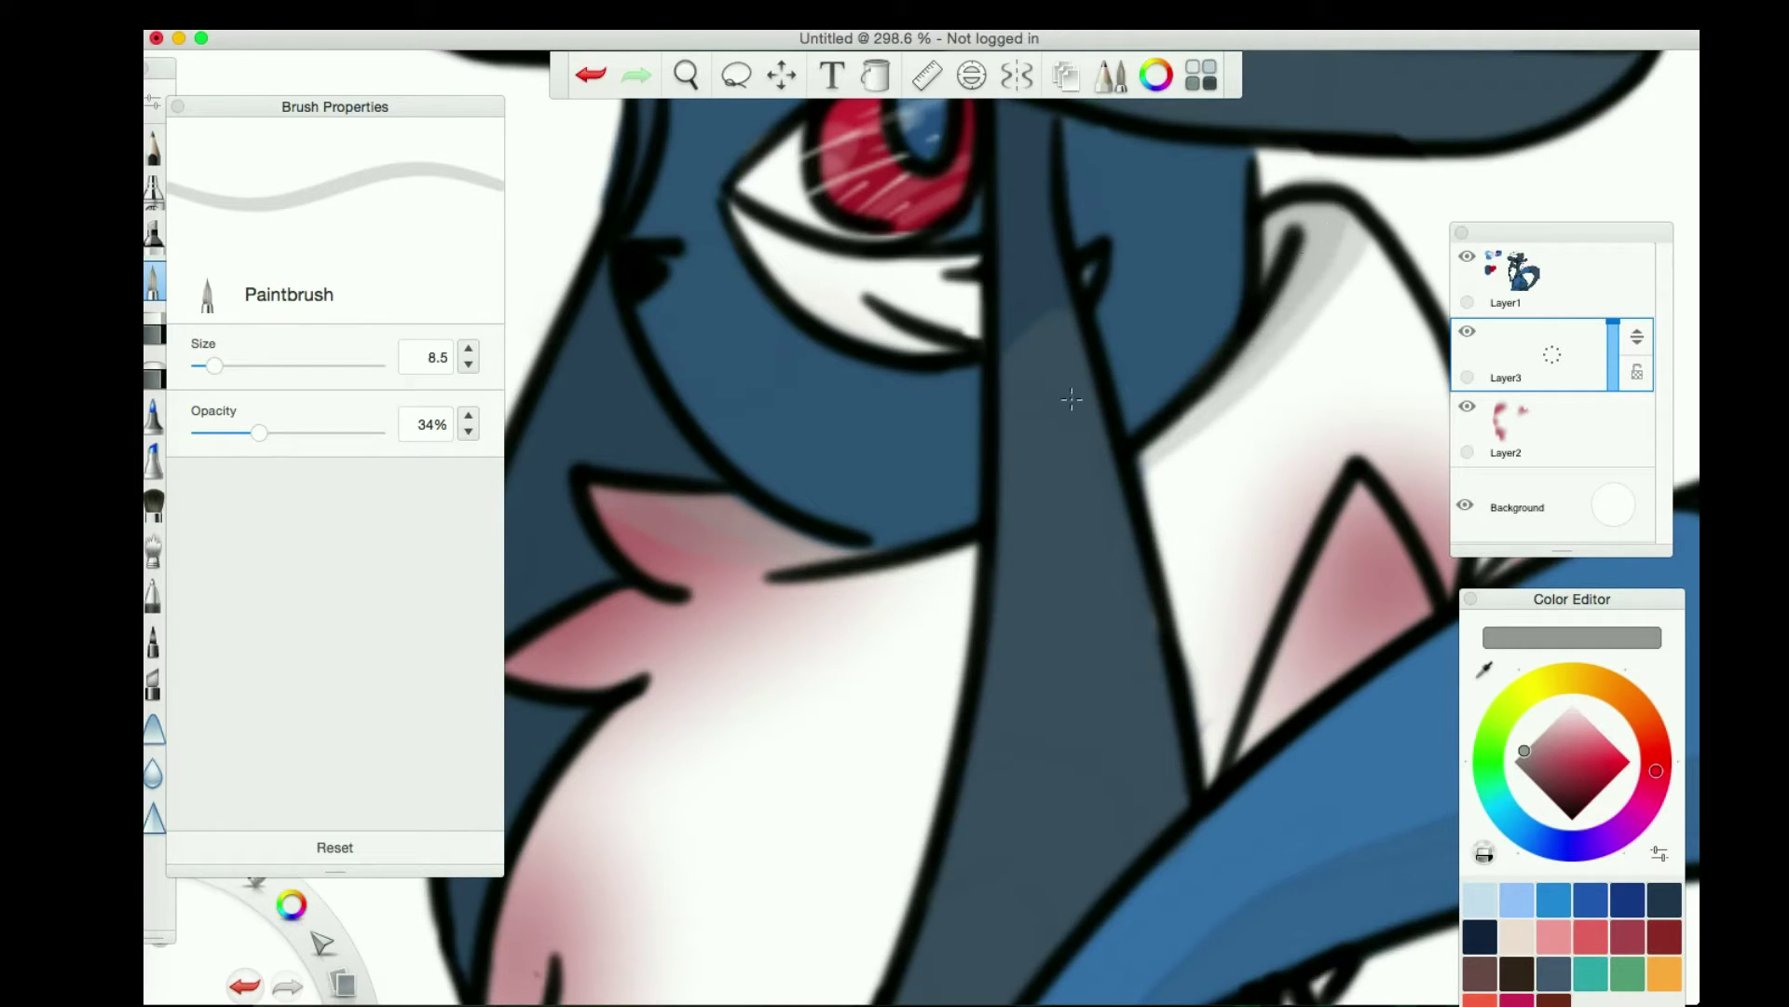
pyautogui.scroll(-5, 1071, 399)
pyautogui.moveTo(653, 434); pyautogui.dragTo(839, 701)
# Erase the grey shadow overflow with the Hard Eraser at size 15.5 and soften the shadows with Blur
pyautogui.press('Home')
pyautogui.press('e')
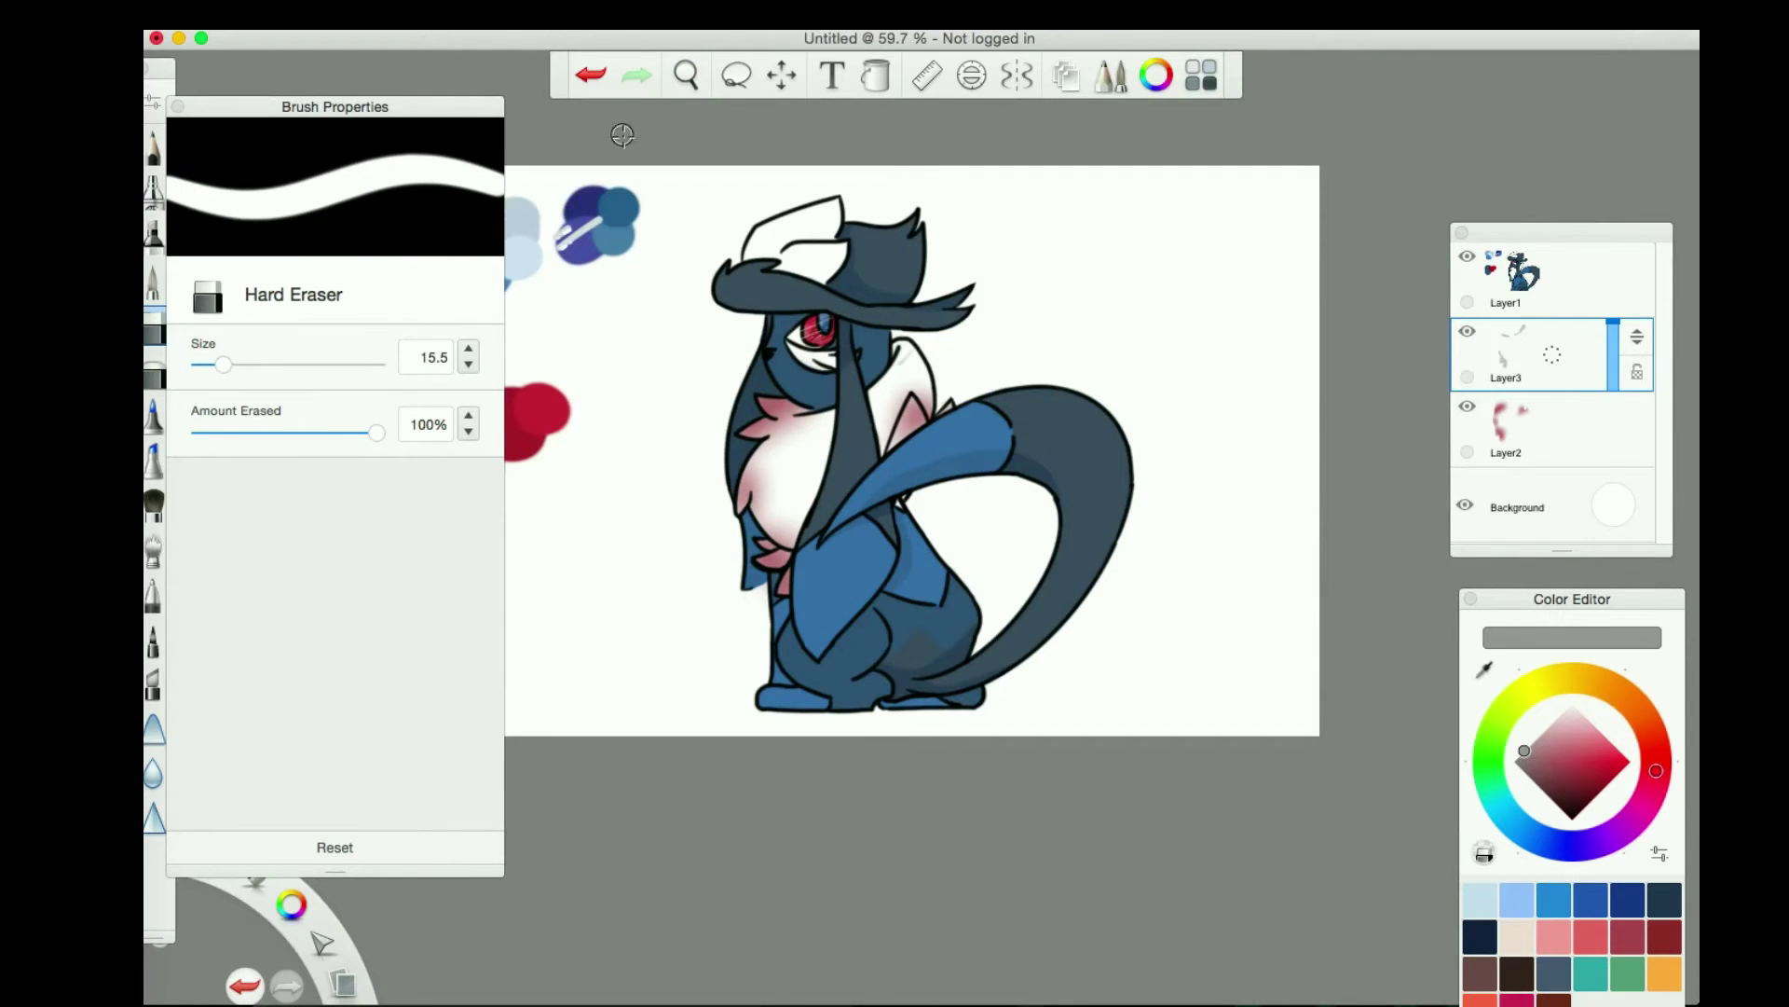
pyautogui.click(154, 773)
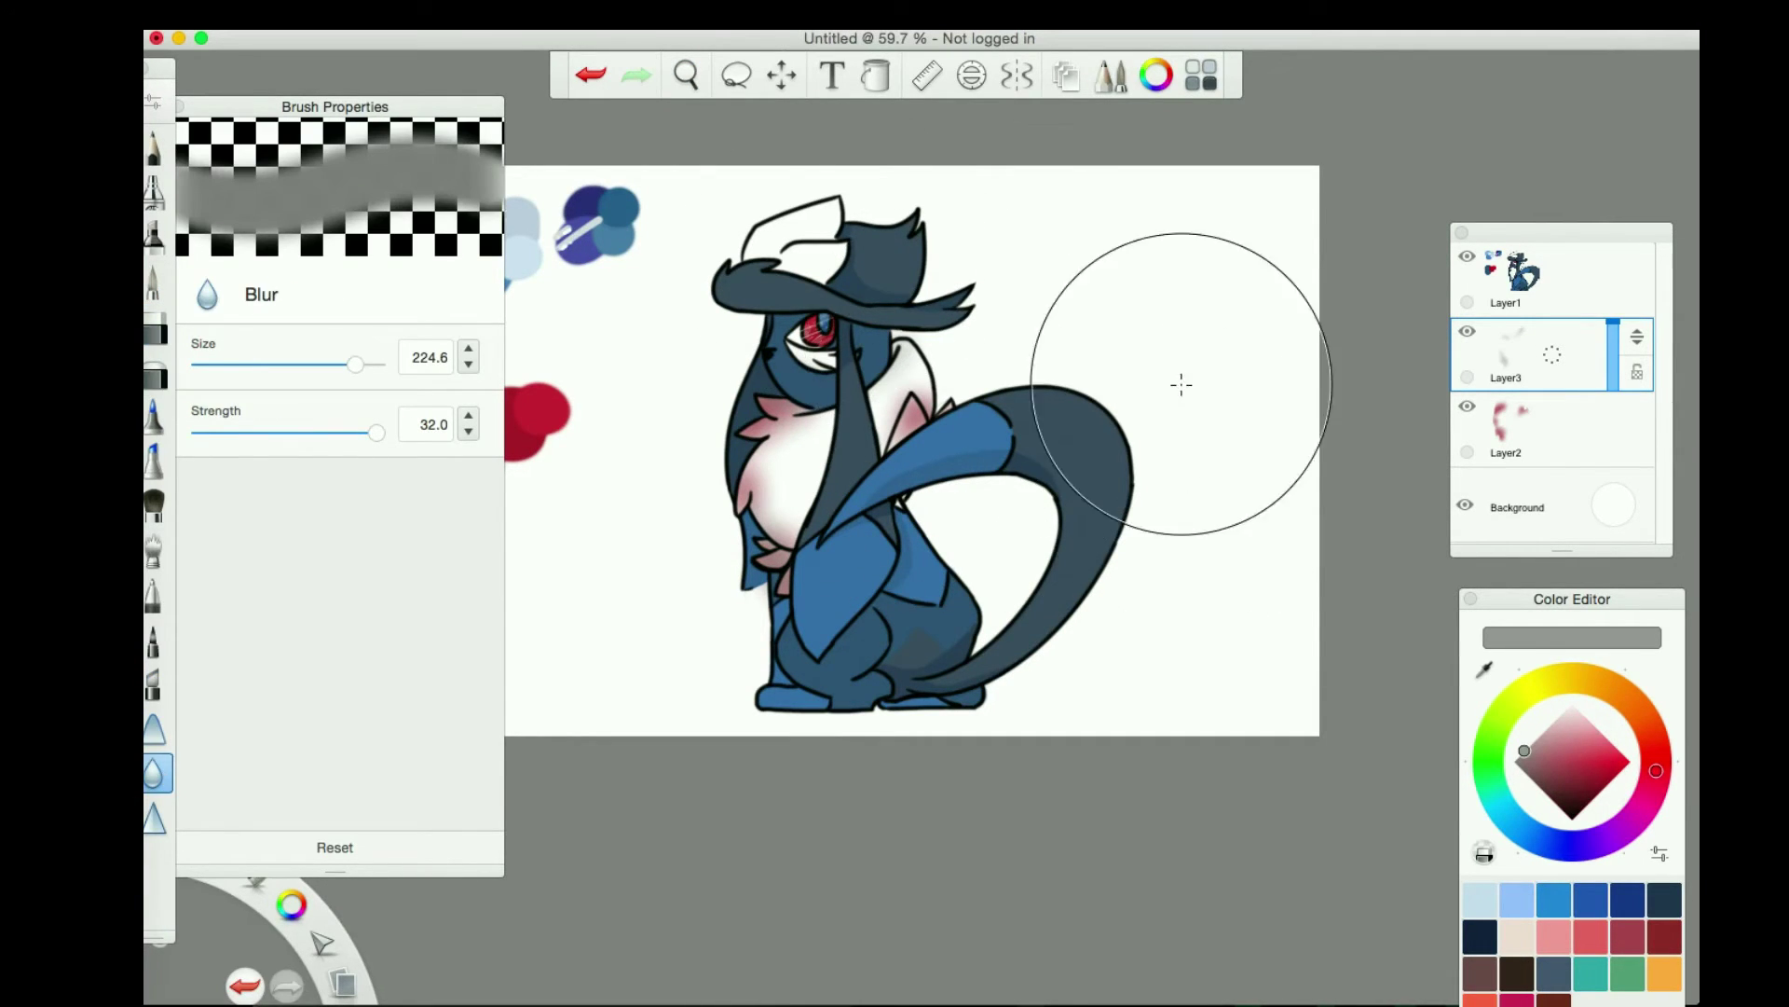
# Paint a grey shadow down the chest fur beside the hanging hair strand with the Paintbrush at size 8.5 and 34% opacity
pyautogui.scroll(5, 932, 599)
pyautogui.press('b')
pyautogui.moveTo(979, 358)
pyautogui.mouseDown()
pyautogui.moveTo(951, 508)
pyautogui.moveTo(806, 941)
pyautogui.mouseUp()
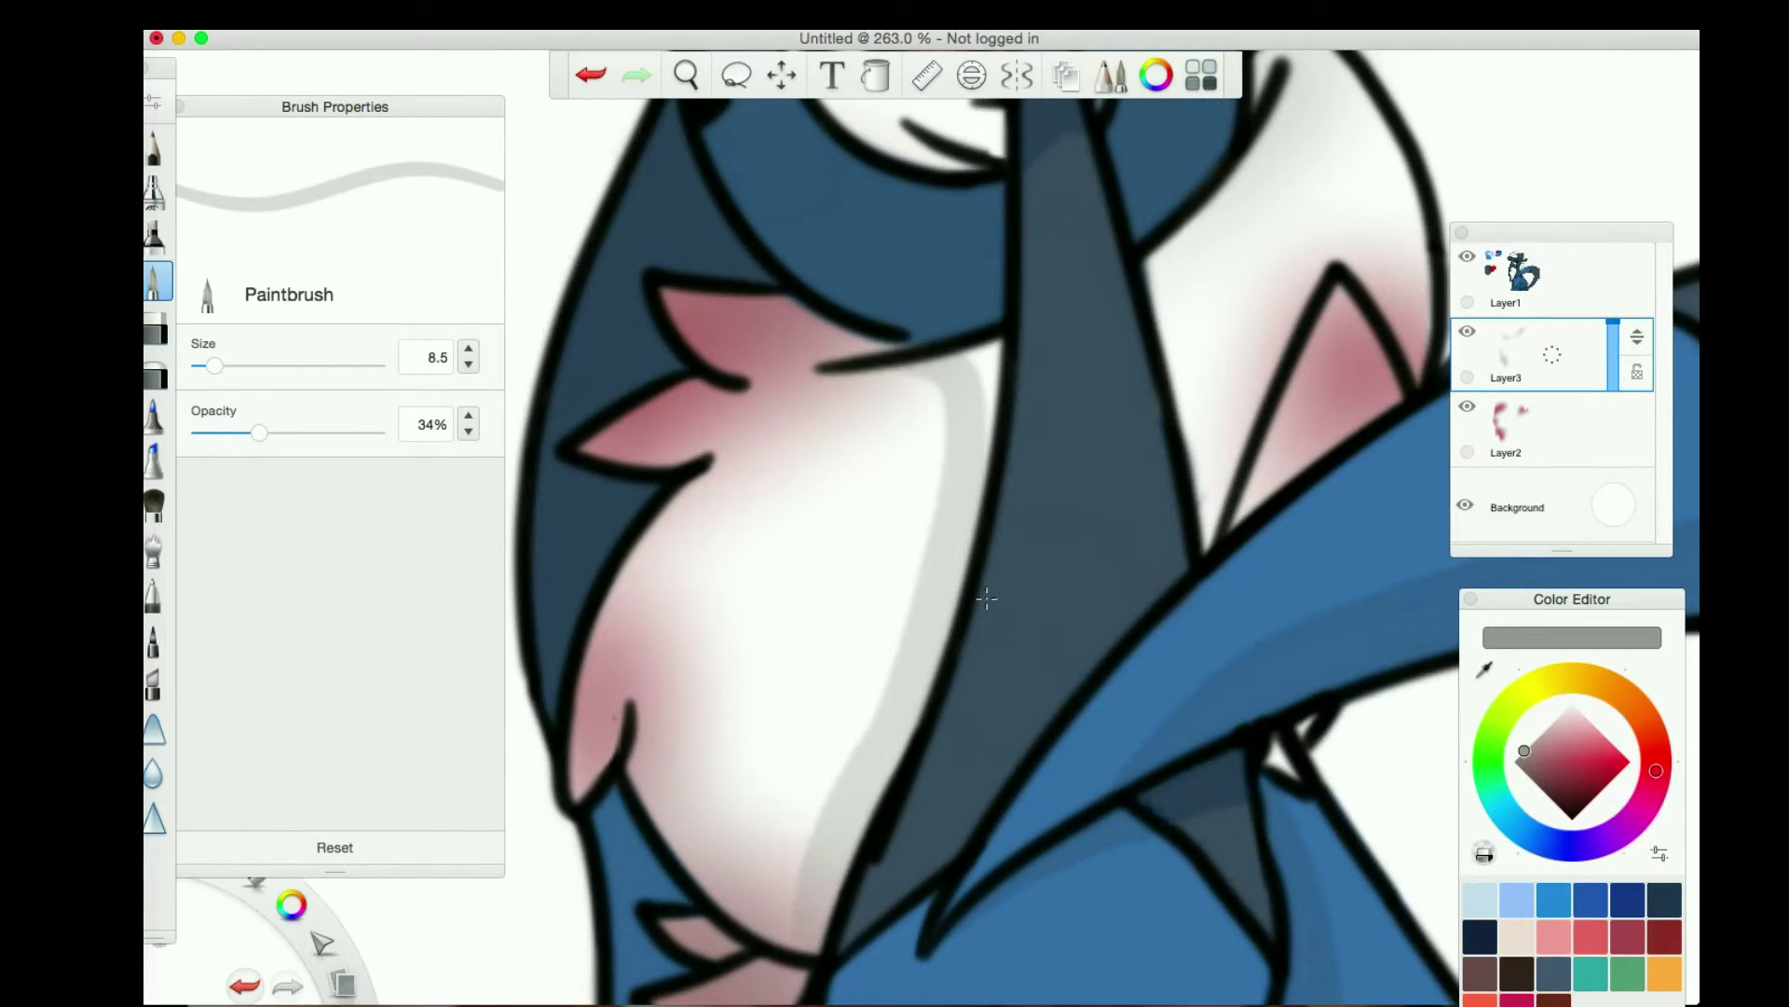
# Erase part of the red tint around the neck fur spike on Layer2 with the Hard Eraser at size 11.0
pyautogui.press('e')
pyautogui.hscroll(5, 759, 218)
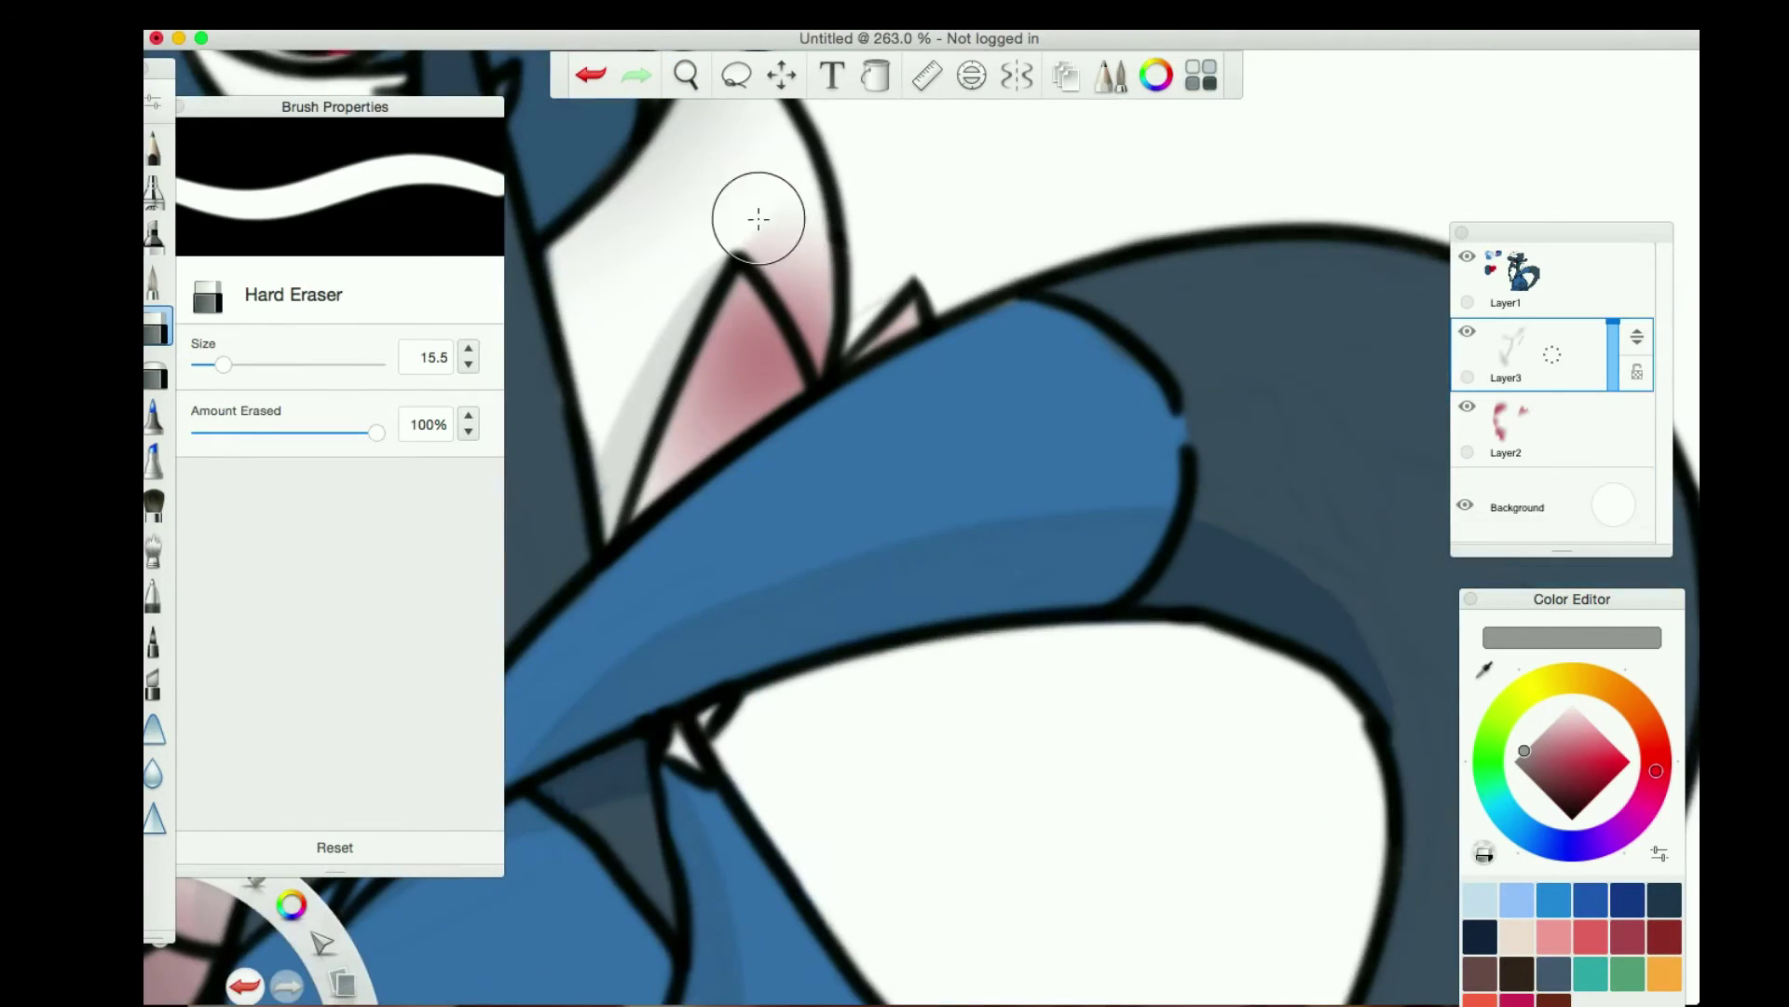
pyautogui.click(1528, 429)
pyautogui.moveTo(224, 363); pyautogui.dragTo(216, 363)
pyautogui.moveTo(788, 237); pyautogui.dragTo(798, 284)
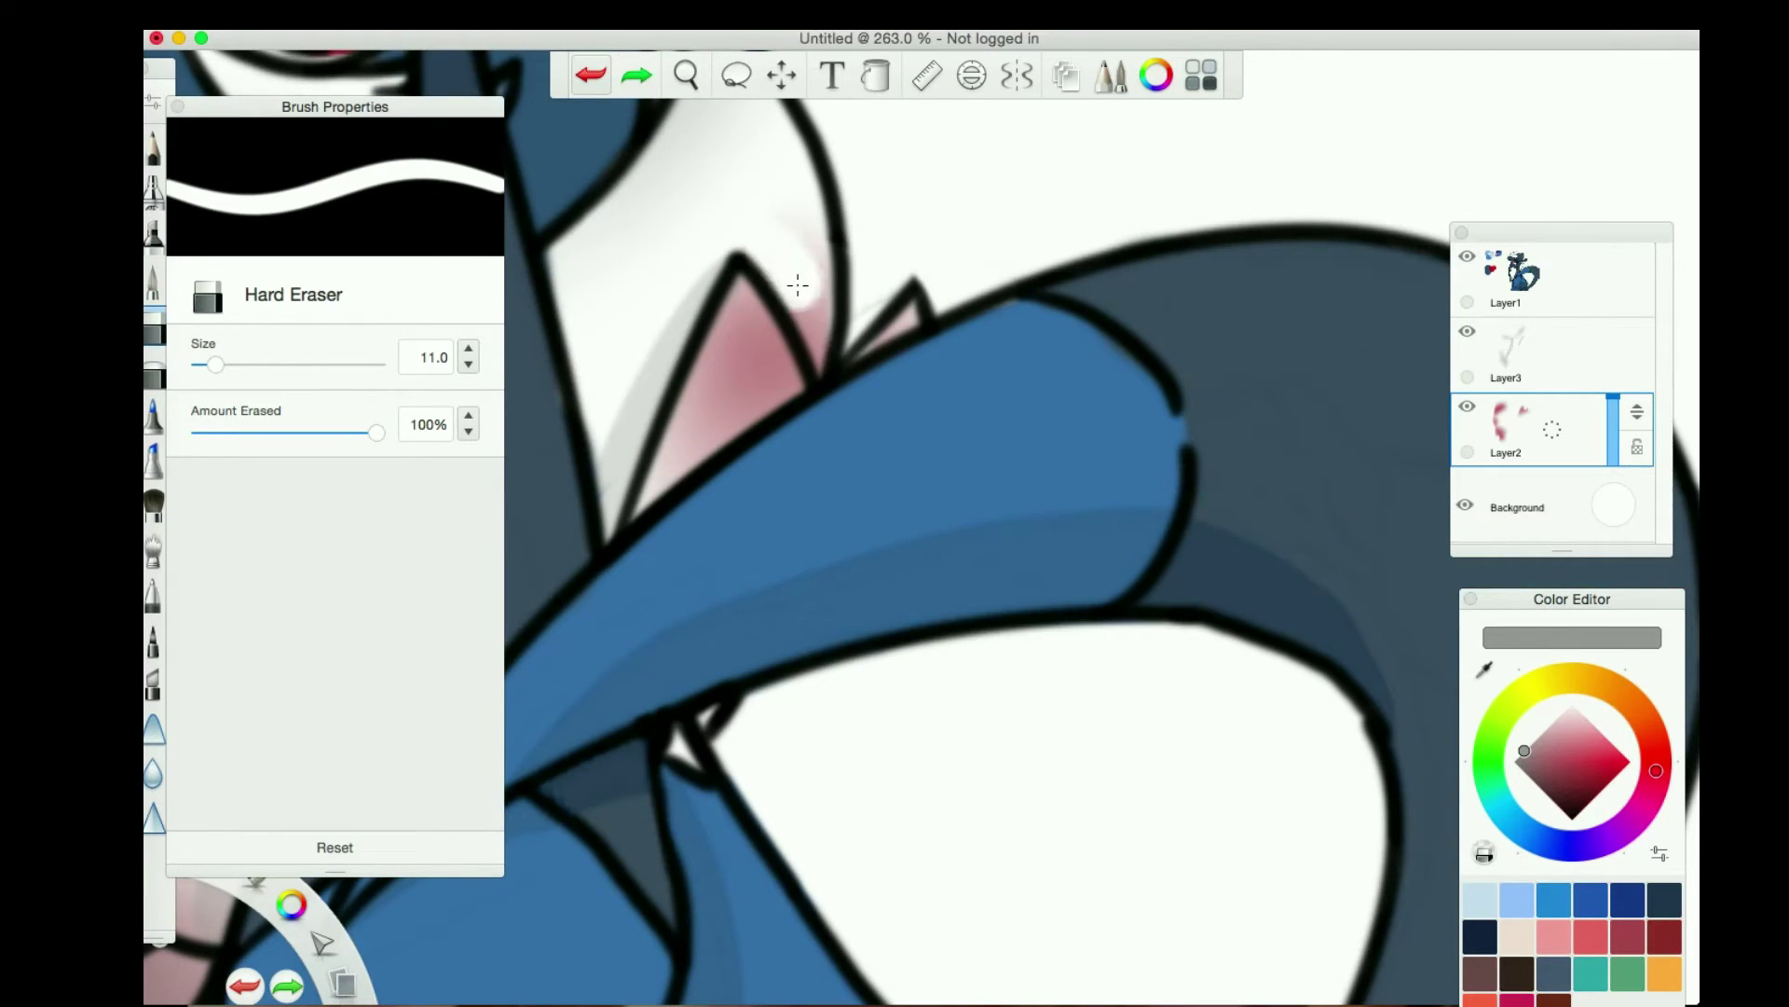
# Shade the small fur tuft under the tail grey and erase the overflow outside its outline
pyautogui.scroll(-5, 824, 346)
pyautogui.press('b')
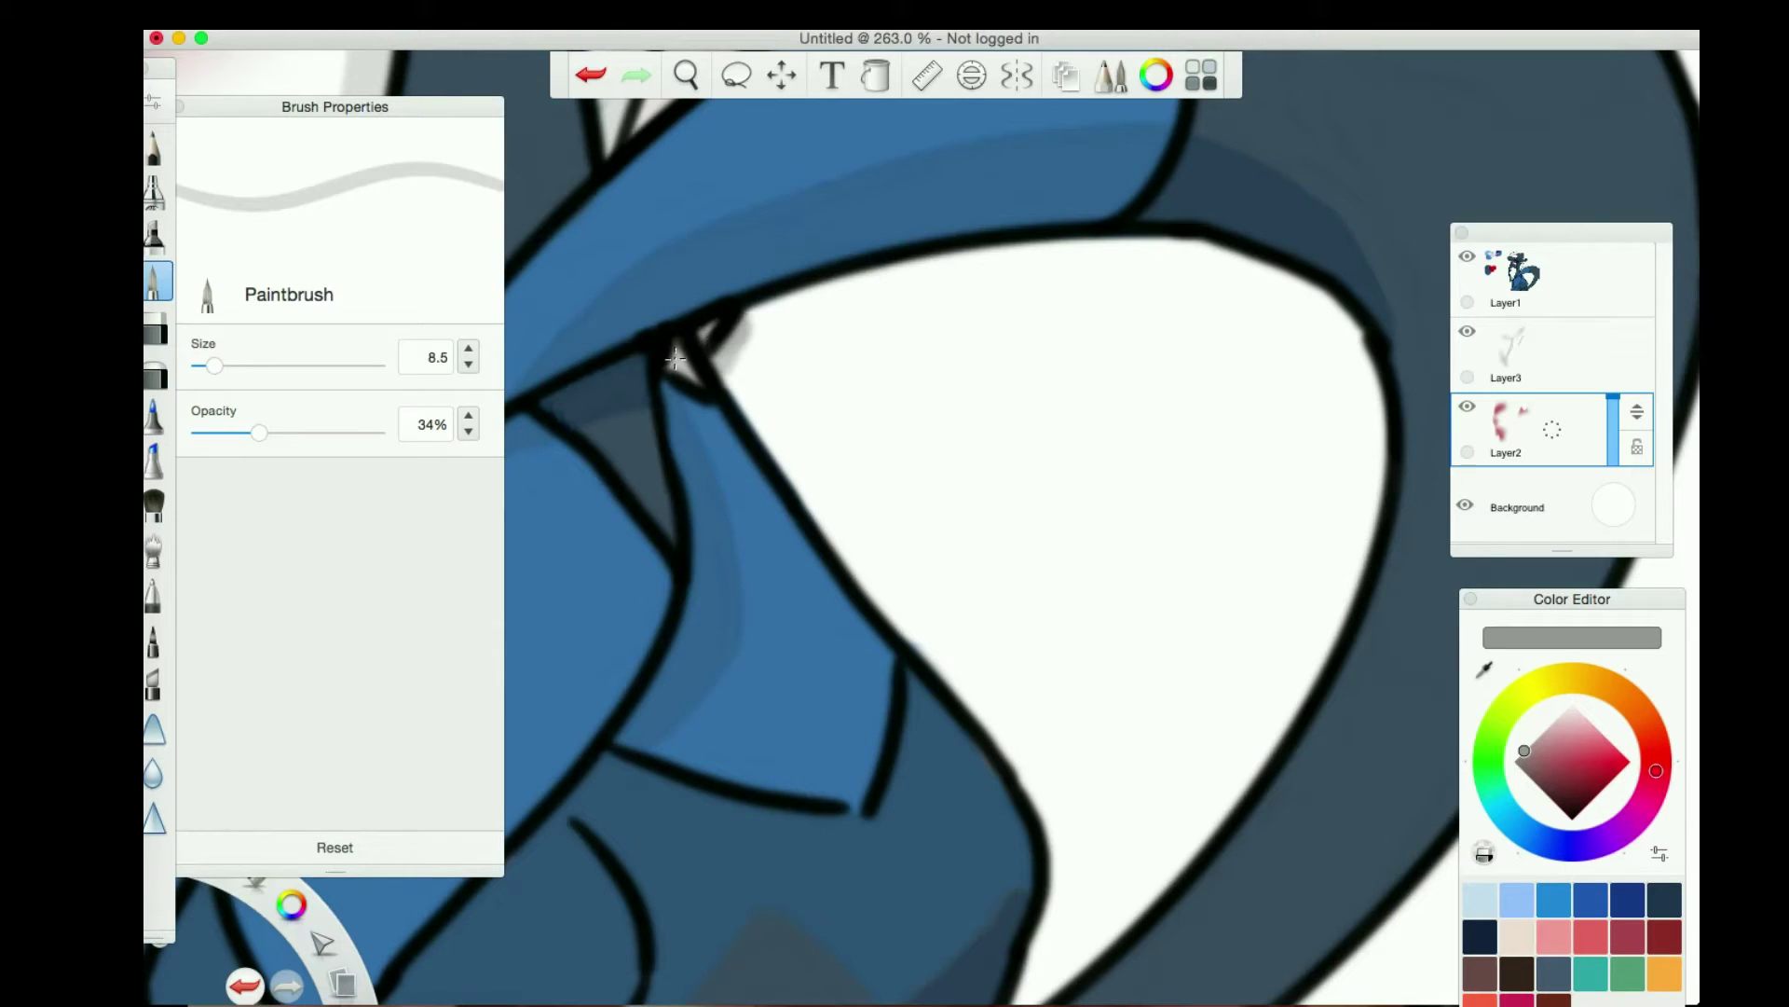
pyautogui.press('e')
# Shade the chest's outer fur edge and upper tuft with translucent grey over the red tint at size 8.5
pyautogui.scroll(5, 919, 559)
pyautogui.press('b')
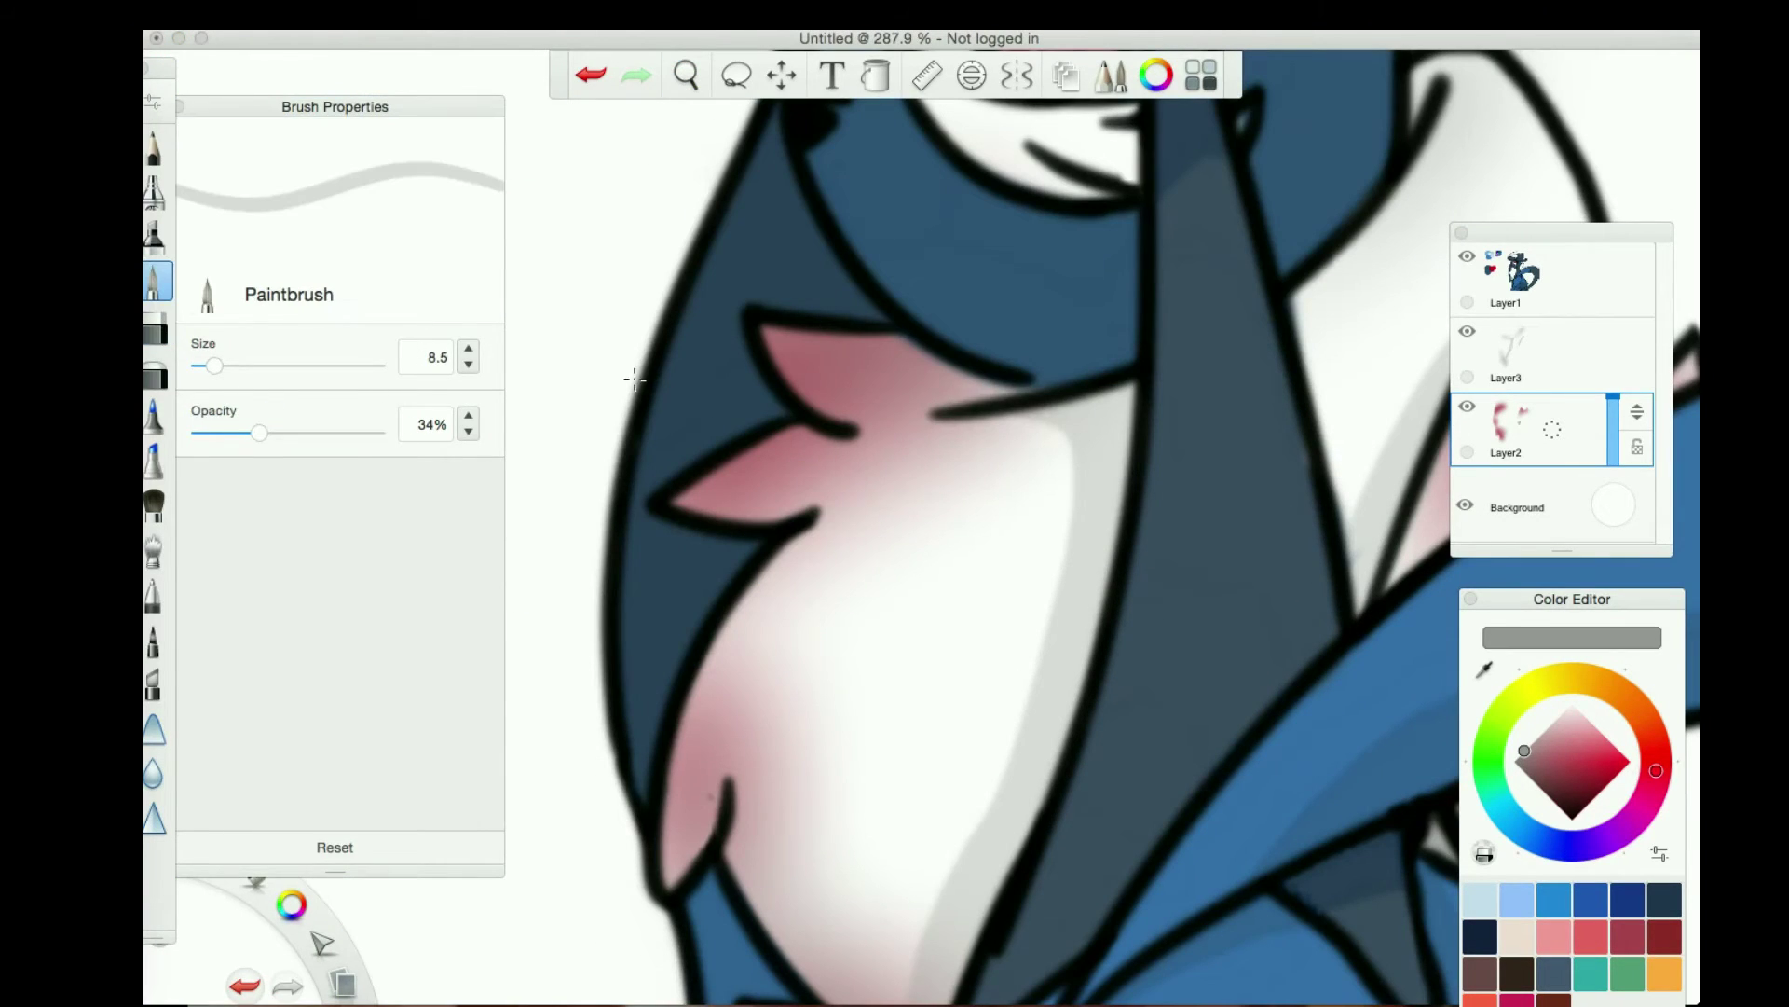
pyautogui.press('super+z')
pyautogui.moveTo(797, 550); pyautogui.dragTo(718, 664)
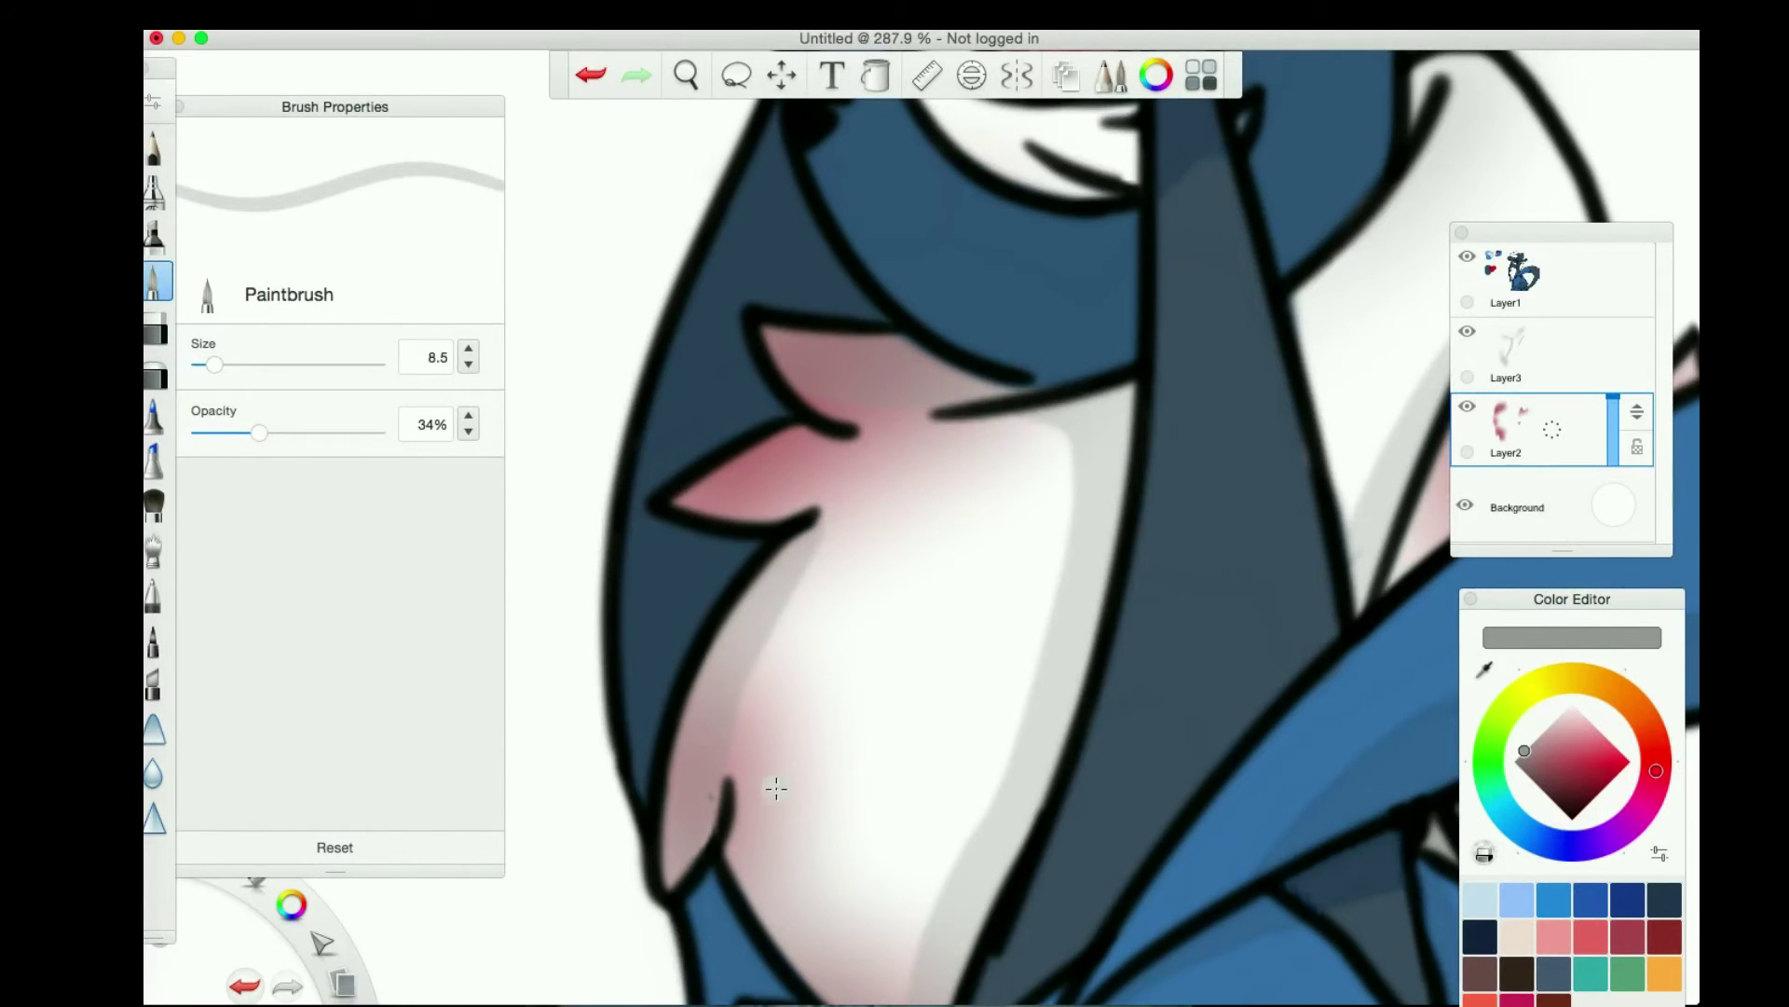
pyautogui.scroll(-5, 792, 652)
pyautogui.press('e')
pyautogui.moveTo(653, 470); pyautogui.dragTo(758, 584)
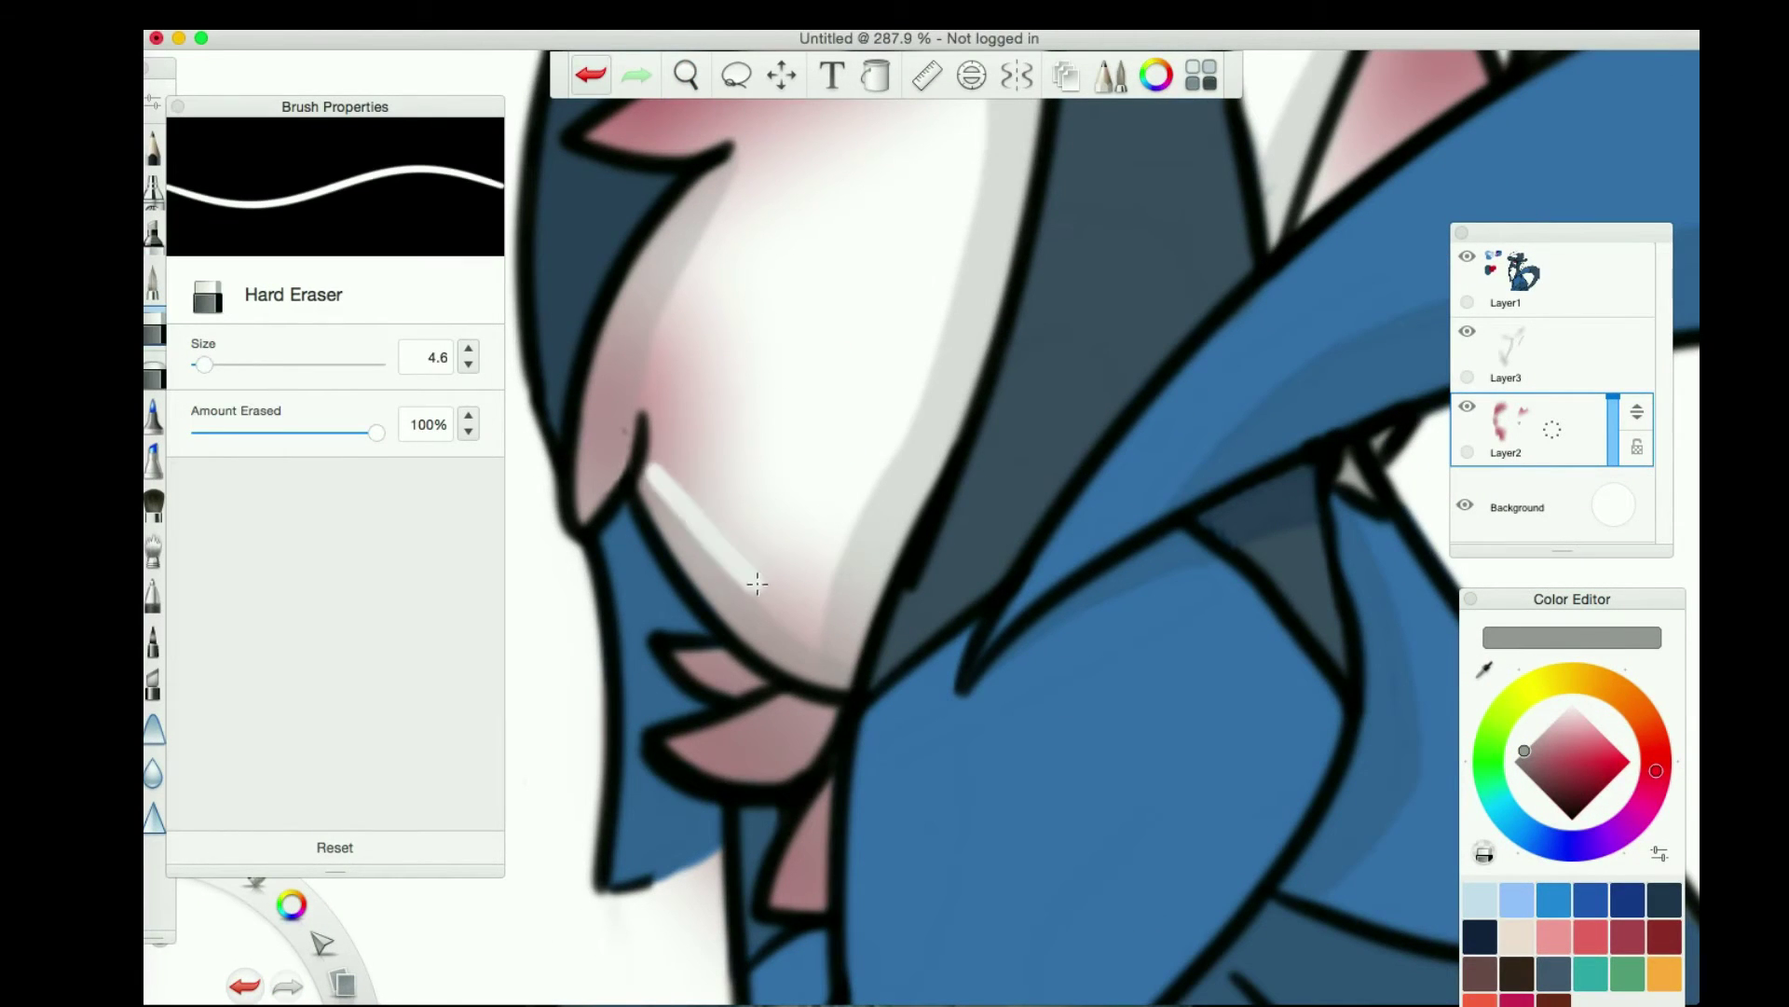
pyautogui.press('super+z')
# Shade the white muzzle below the red eye on Layer3 with a sampled light grey, using the Paintbrush at size 8.5 and 34% opacity
pyautogui.scroll(-5, 758, 583)
pyautogui.click(1538, 355)
pyautogui.scroll(5, 746, 419)
pyautogui.press('b')
pyautogui.press('e')
pyautogui.press('b')
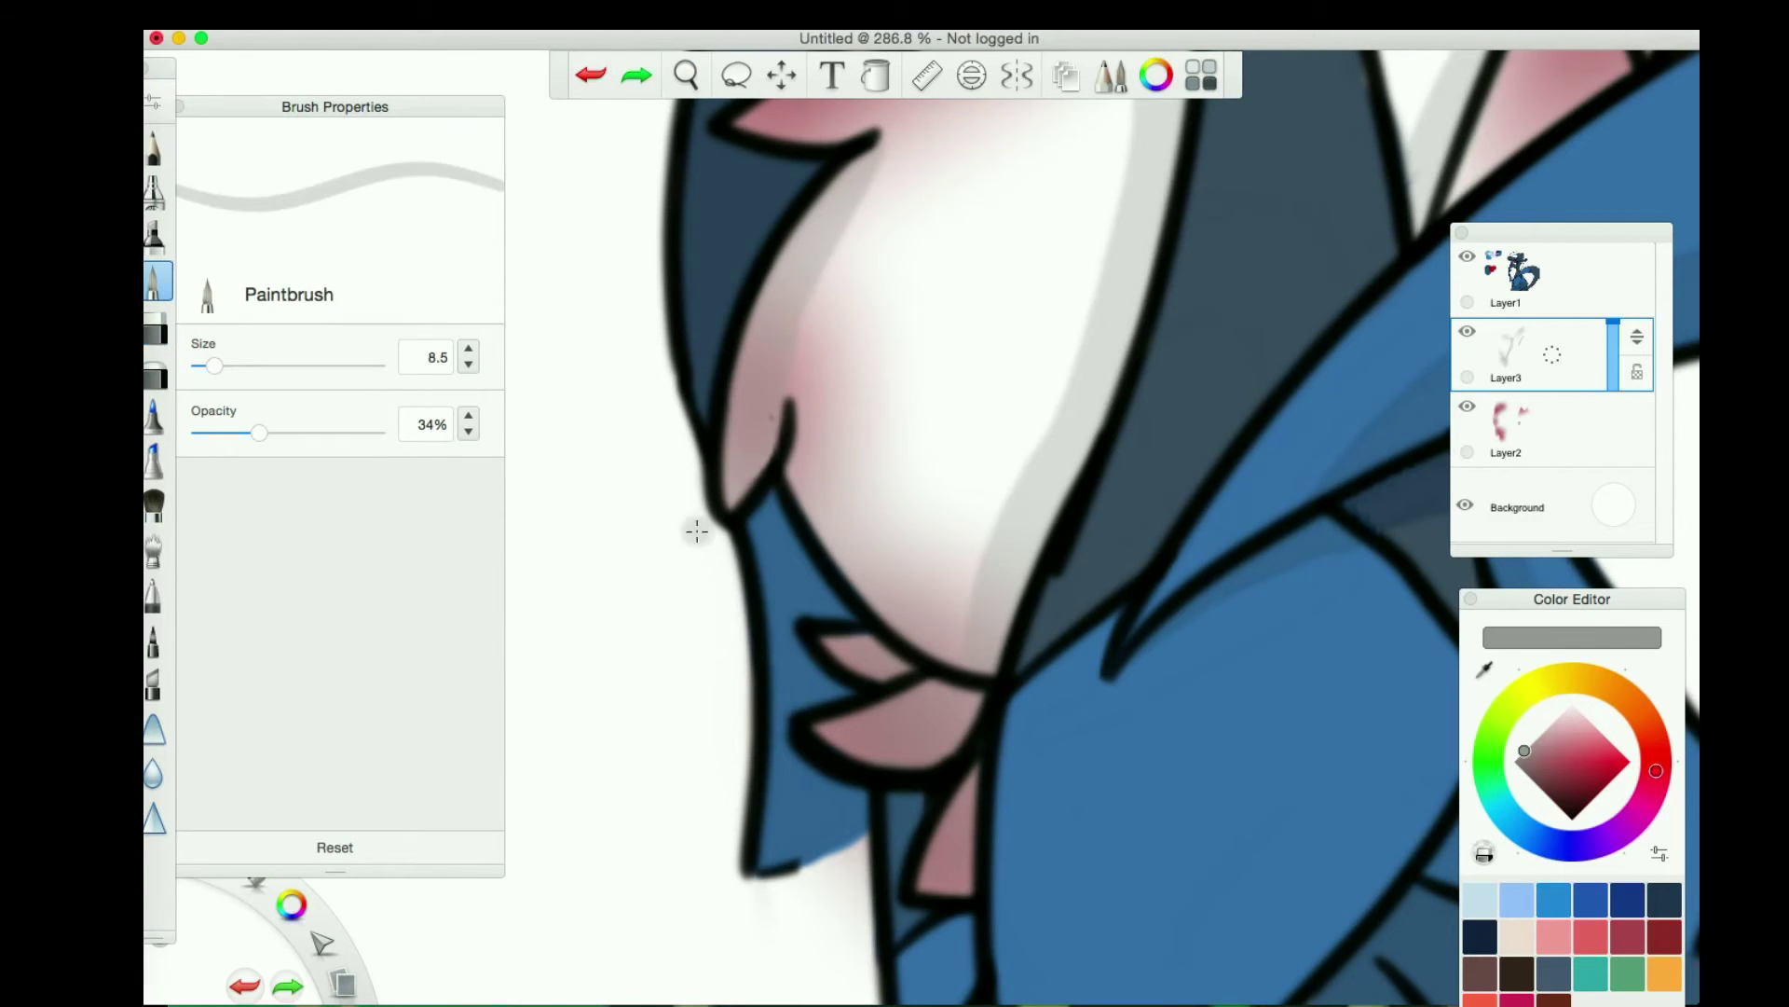
pyautogui.keyDown('alt'); pyautogui.click(1006, 565); pyautogui.keyUp('alt')
pyautogui.scroll(-5, 992, 656)
pyautogui.scroll(8, 973, 588)
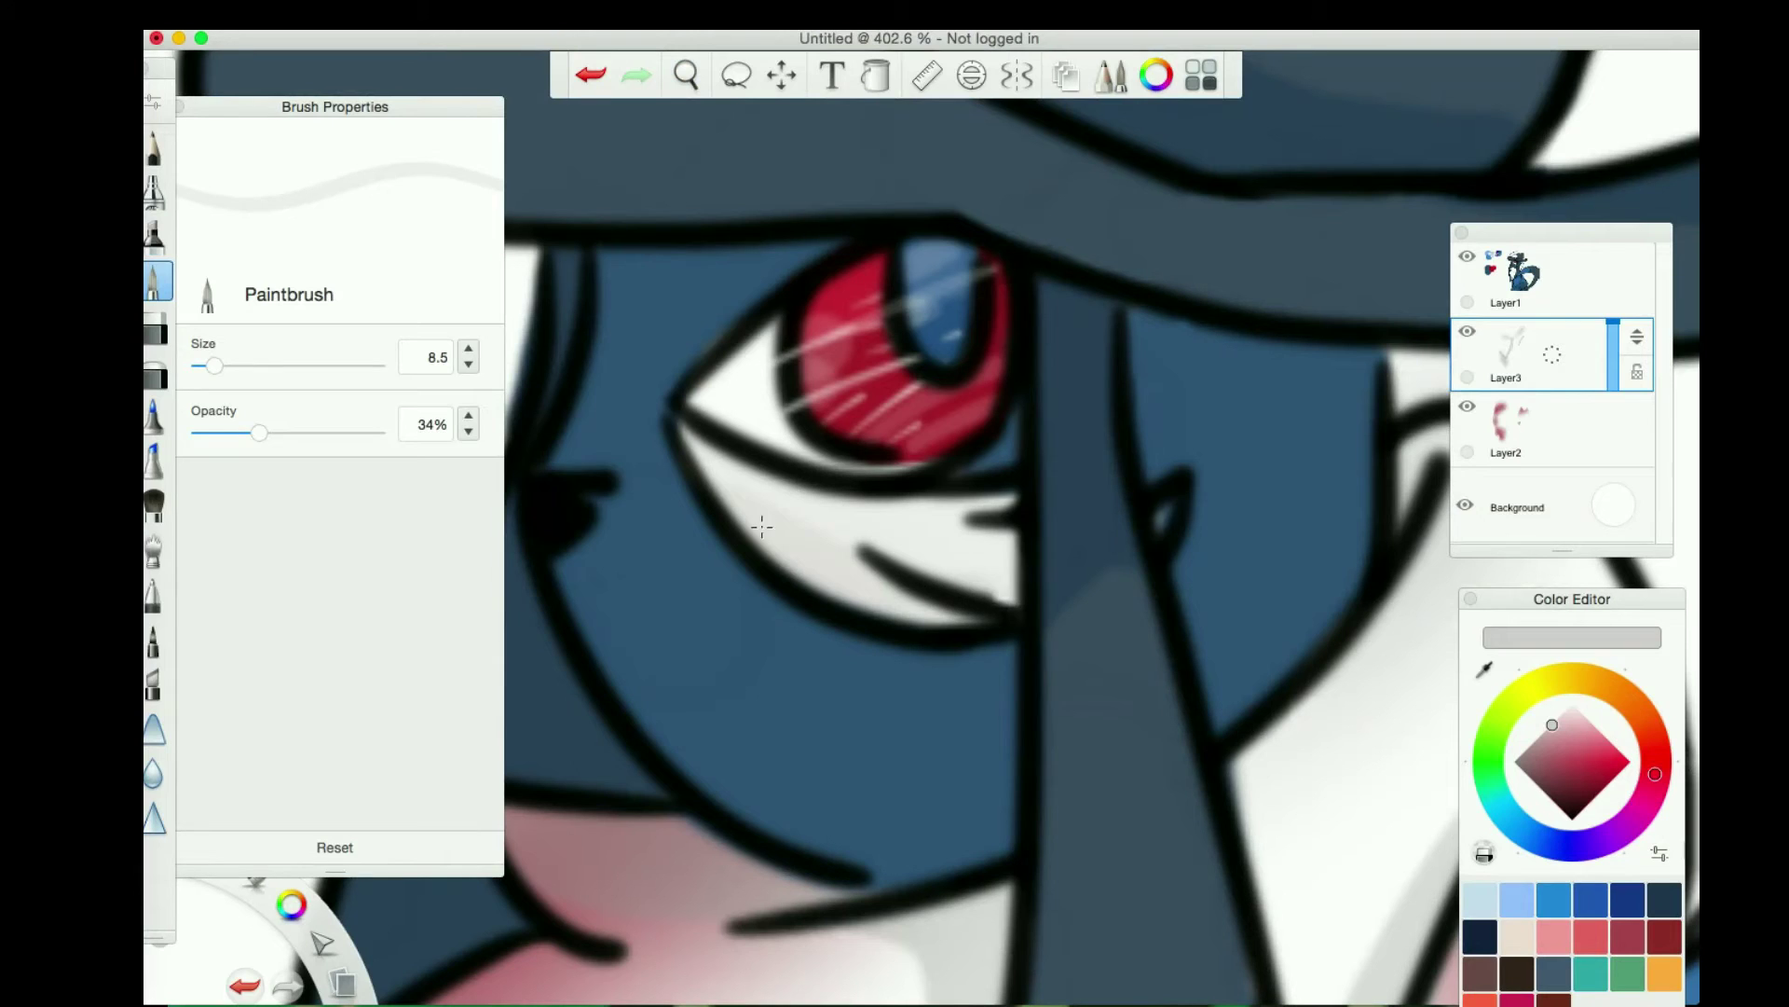
# Merge the artwork layers and paint the white pieces on the hat light blue on Layer1 beneath, at size 32.4 and 100% opacity
pyautogui.scroll(-10, 1174, 508)
pyautogui.press('super+e')
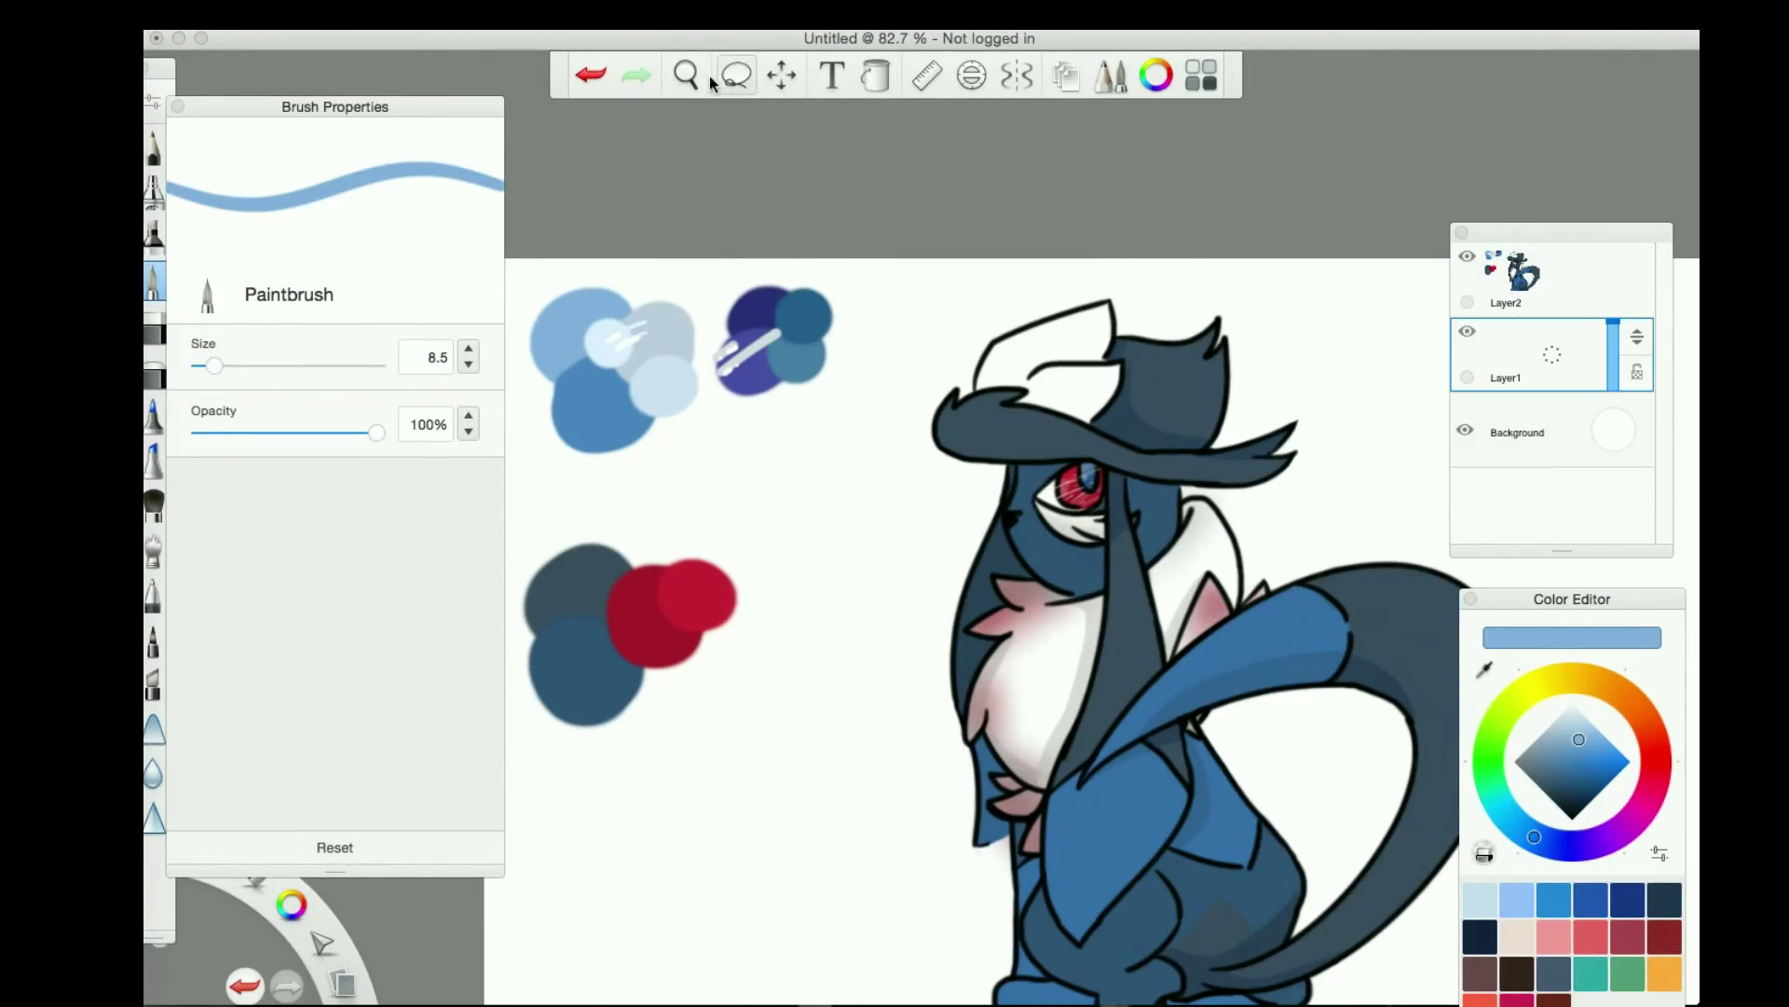
pyautogui.scroll(6, 1158, 572)
pyautogui.moveTo(653, 484)
pyautogui.mouseDown()
pyautogui.moveTo(747, 660)
pyautogui.moveTo(792, 220)
pyautogui.mouseUp()
# Shade the lower parts and creases of the light blue hat pieces with darker blue at size 2.7, using 35% and 20% opacity
pyautogui.scroll(-6, 1424, 690)
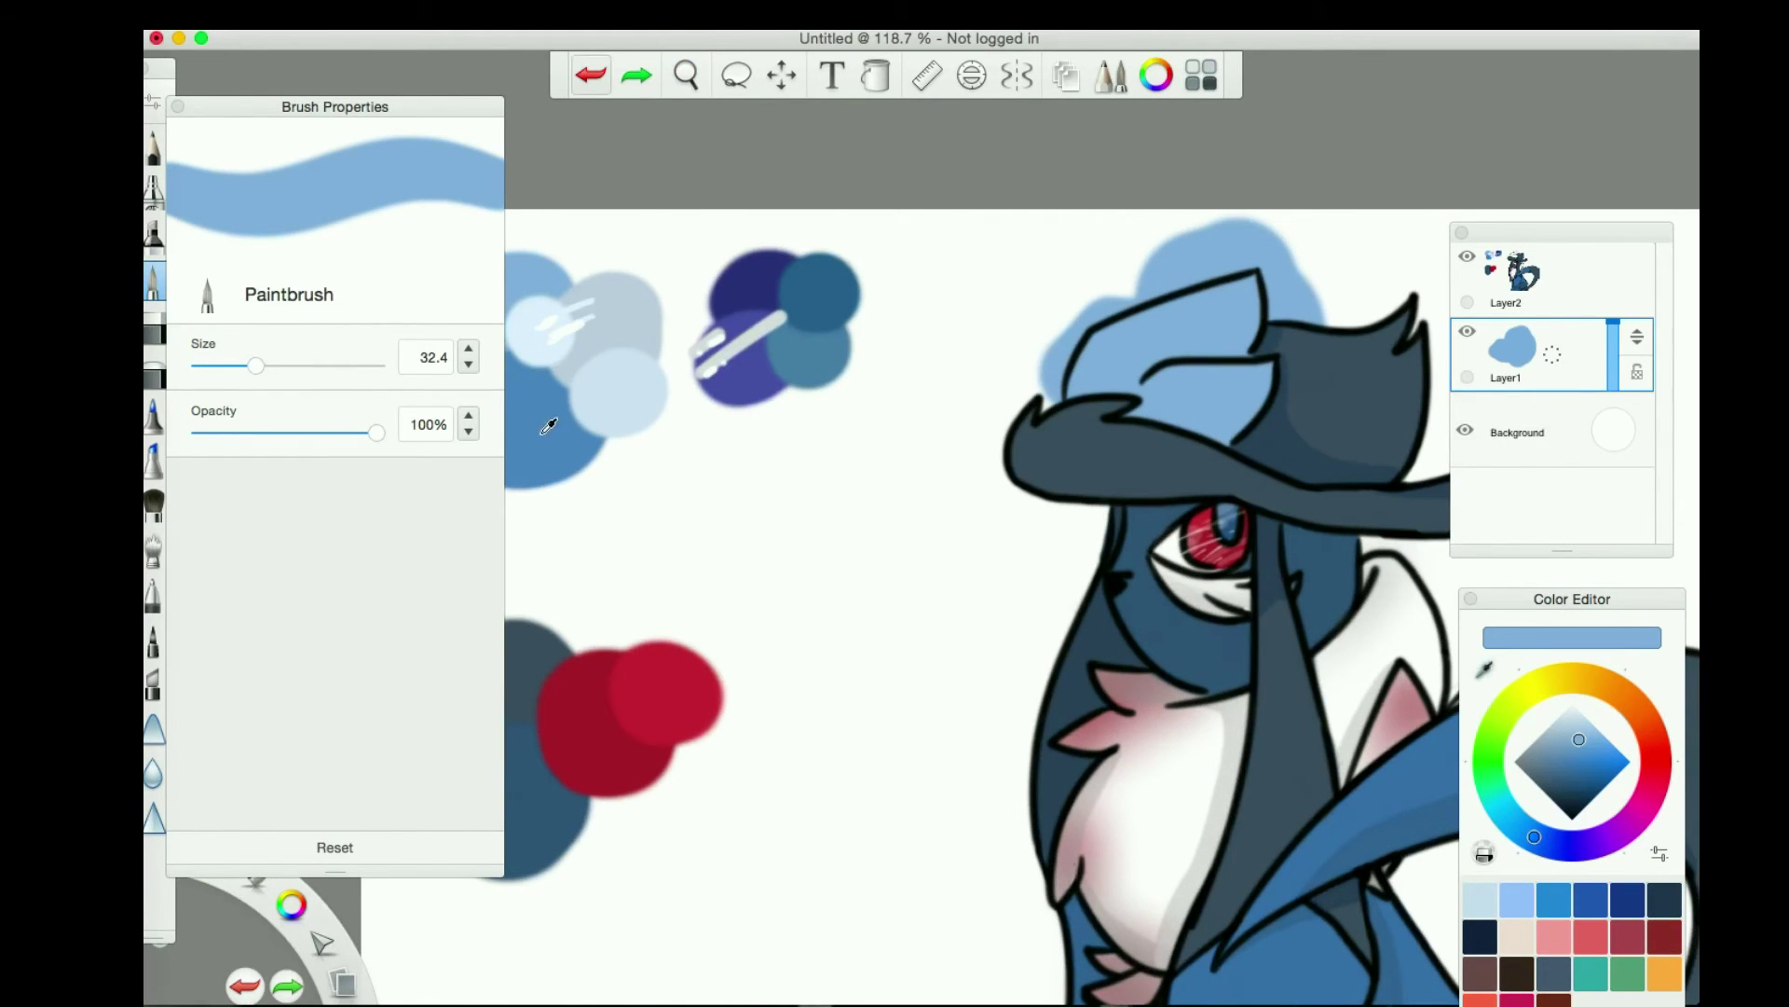
pyautogui.scroll(6, 892, 475)
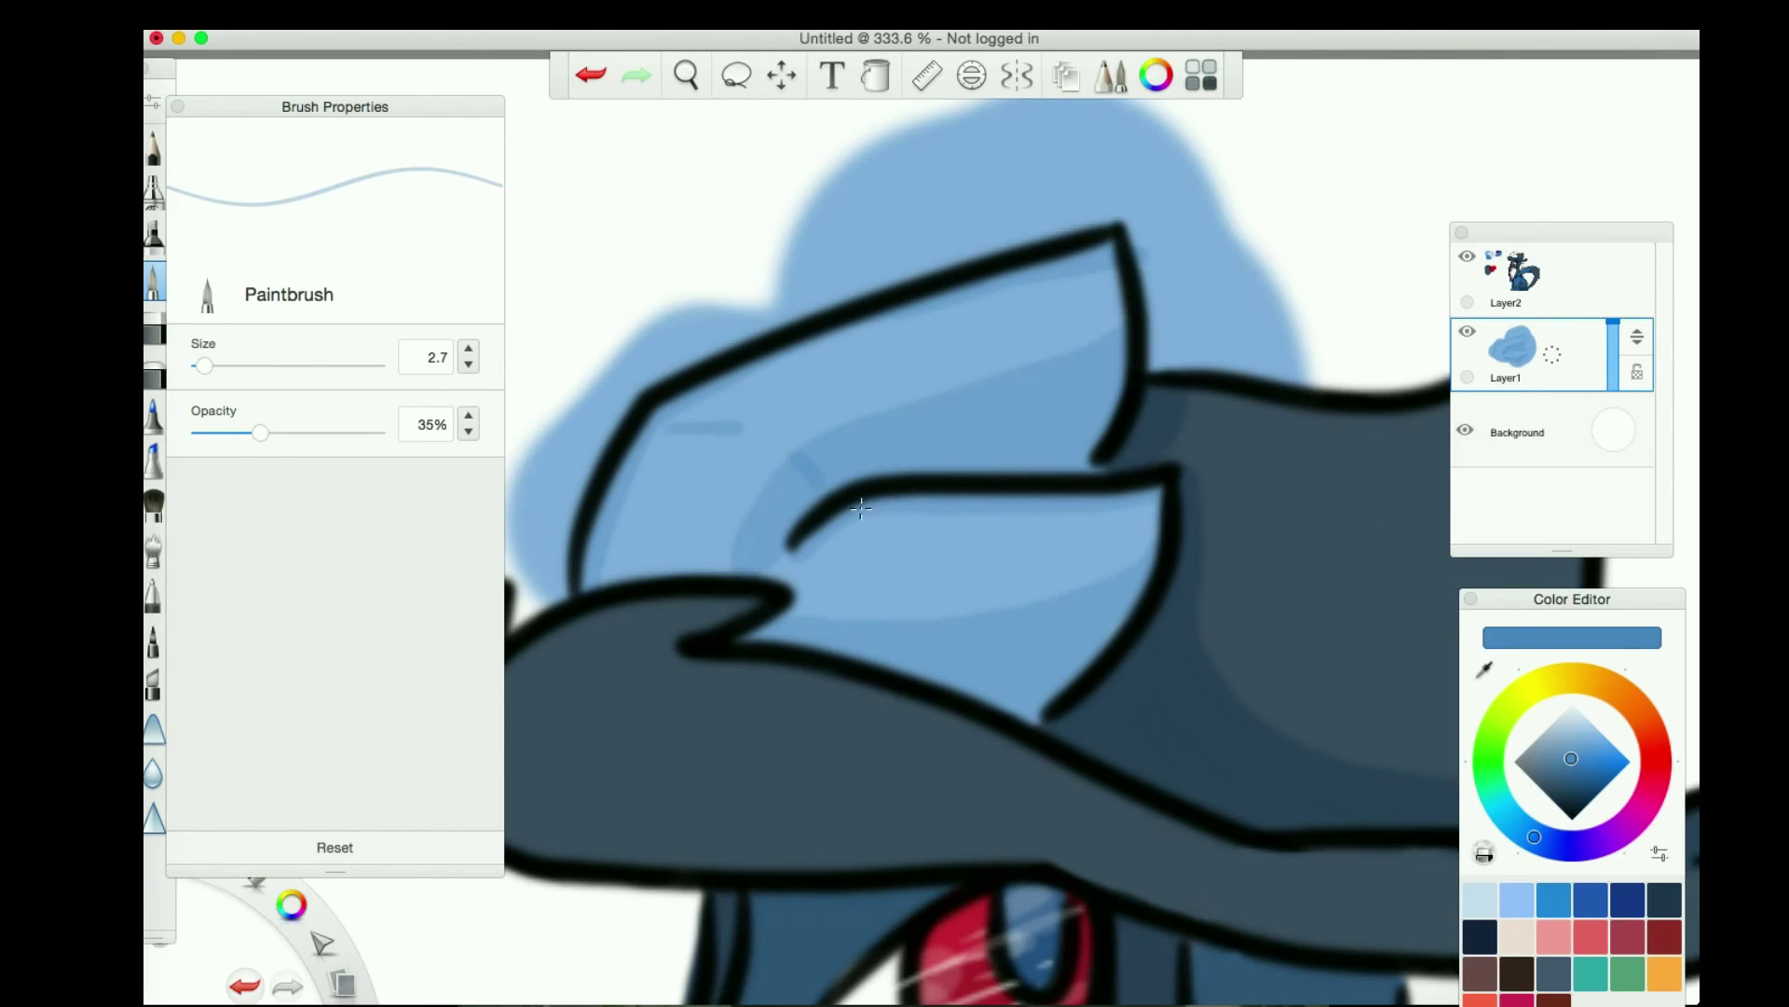
pyautogui.click(688, 76)
pyautogui.moveTo(266, 438); pyautogui.dragTo(233, 432)
pyautogui.moveTo(919, 388); pyautogui.dragTo(649, 409)
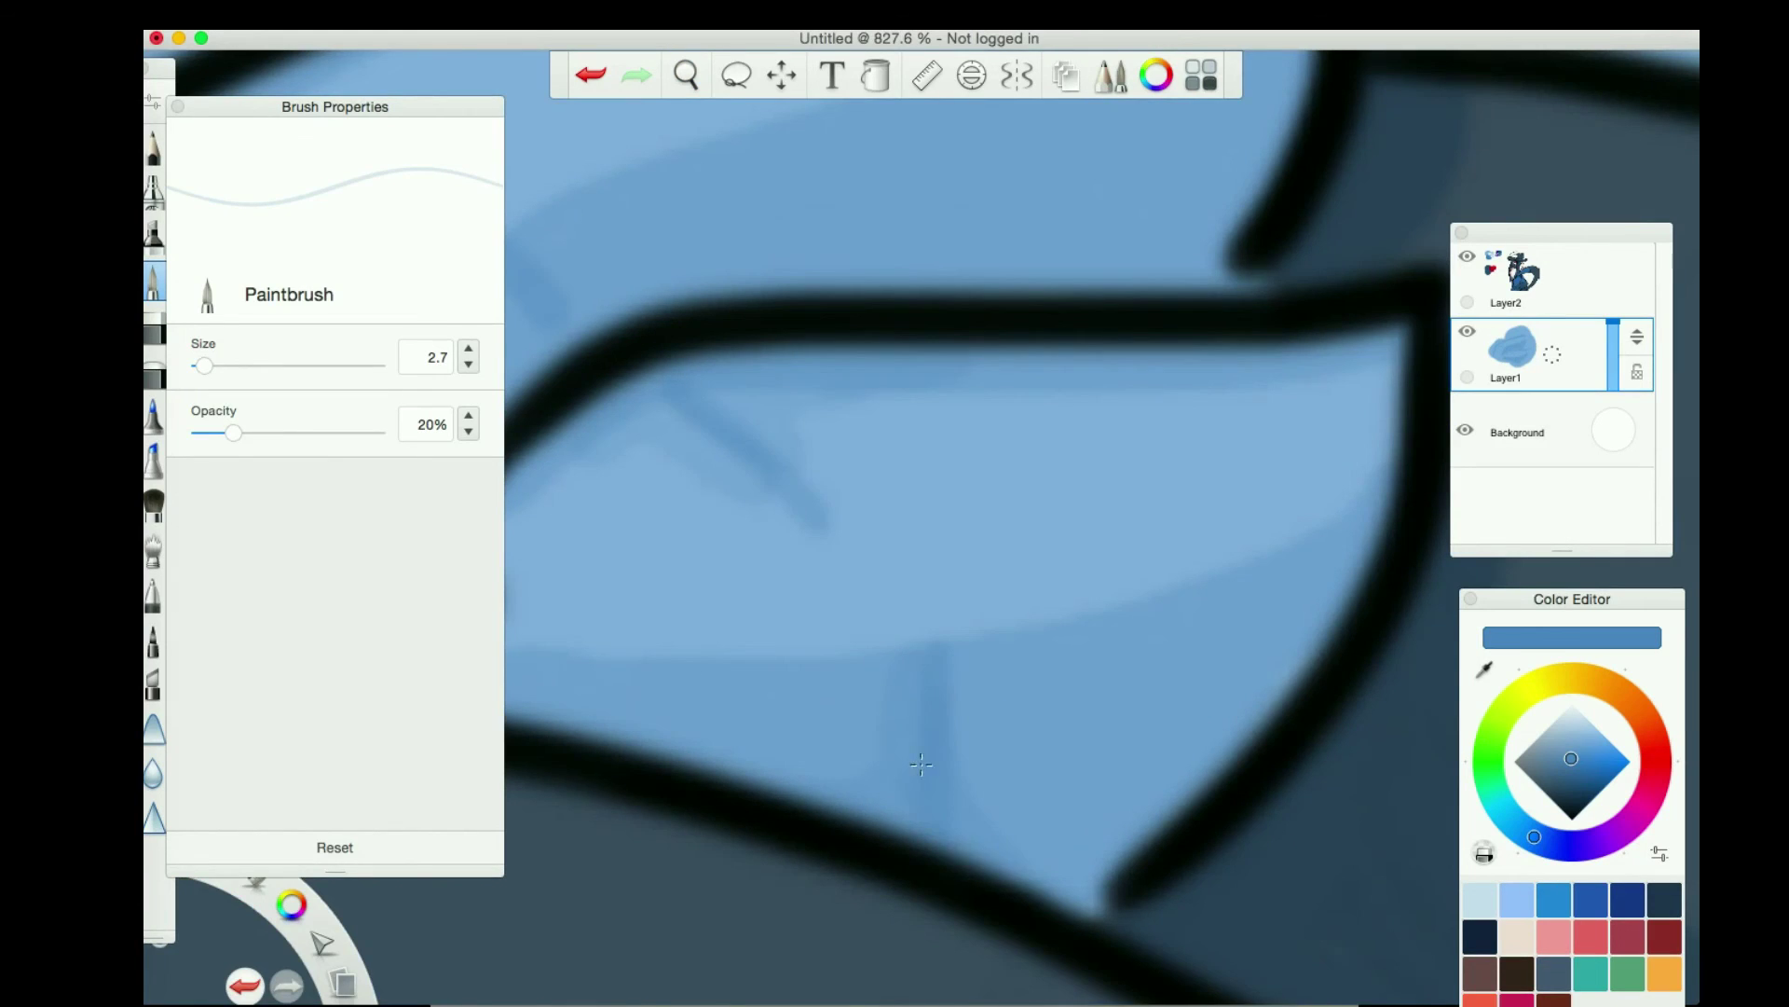
pyautogui.scroll(-5, 920, 765)
pyautogui.scroll(5, 1038, 300)
pyautogui.press('space')
pyautogui.moveTo(923, 519); pyautogui.dragTo(743, 757)
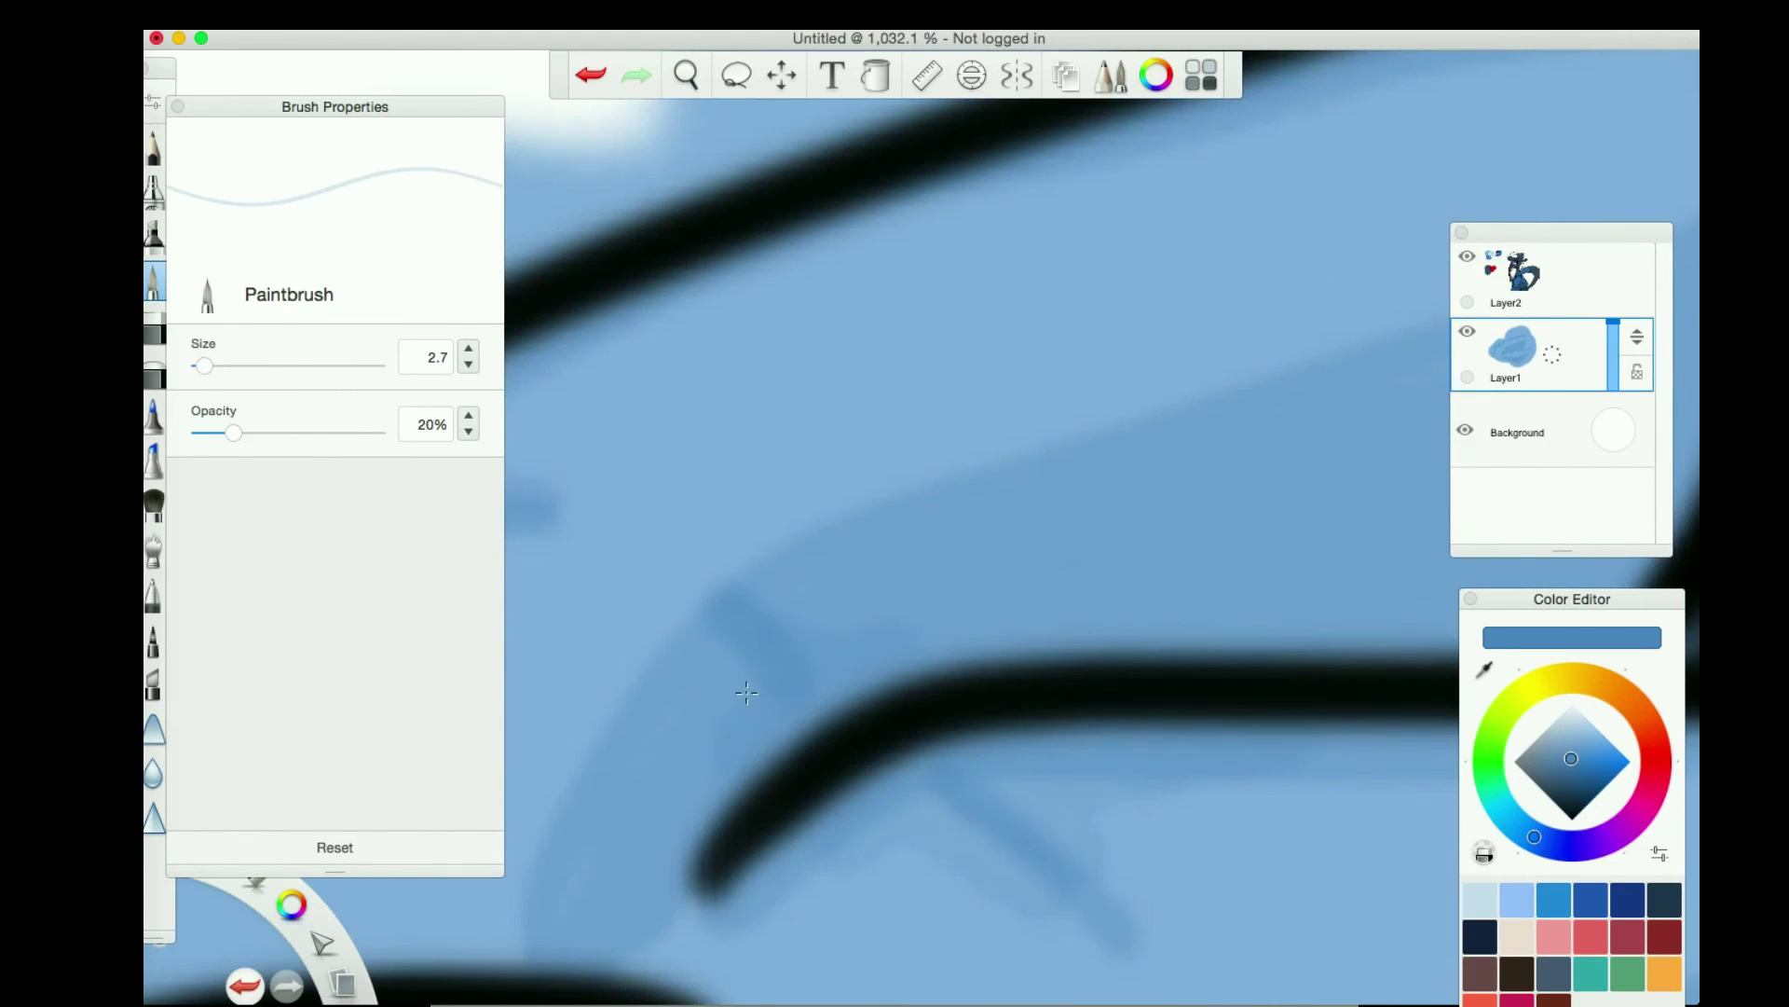
# Paint pale blue highlights along the upper hat piece at size 2.7 and 20% opacity, undoing the stray stroke
pyautogui.click(667, 88)
pyautogui.moveTo(898, 858); pyautogui.dragTo(818, 299)
pyautogui.click(779, 339)
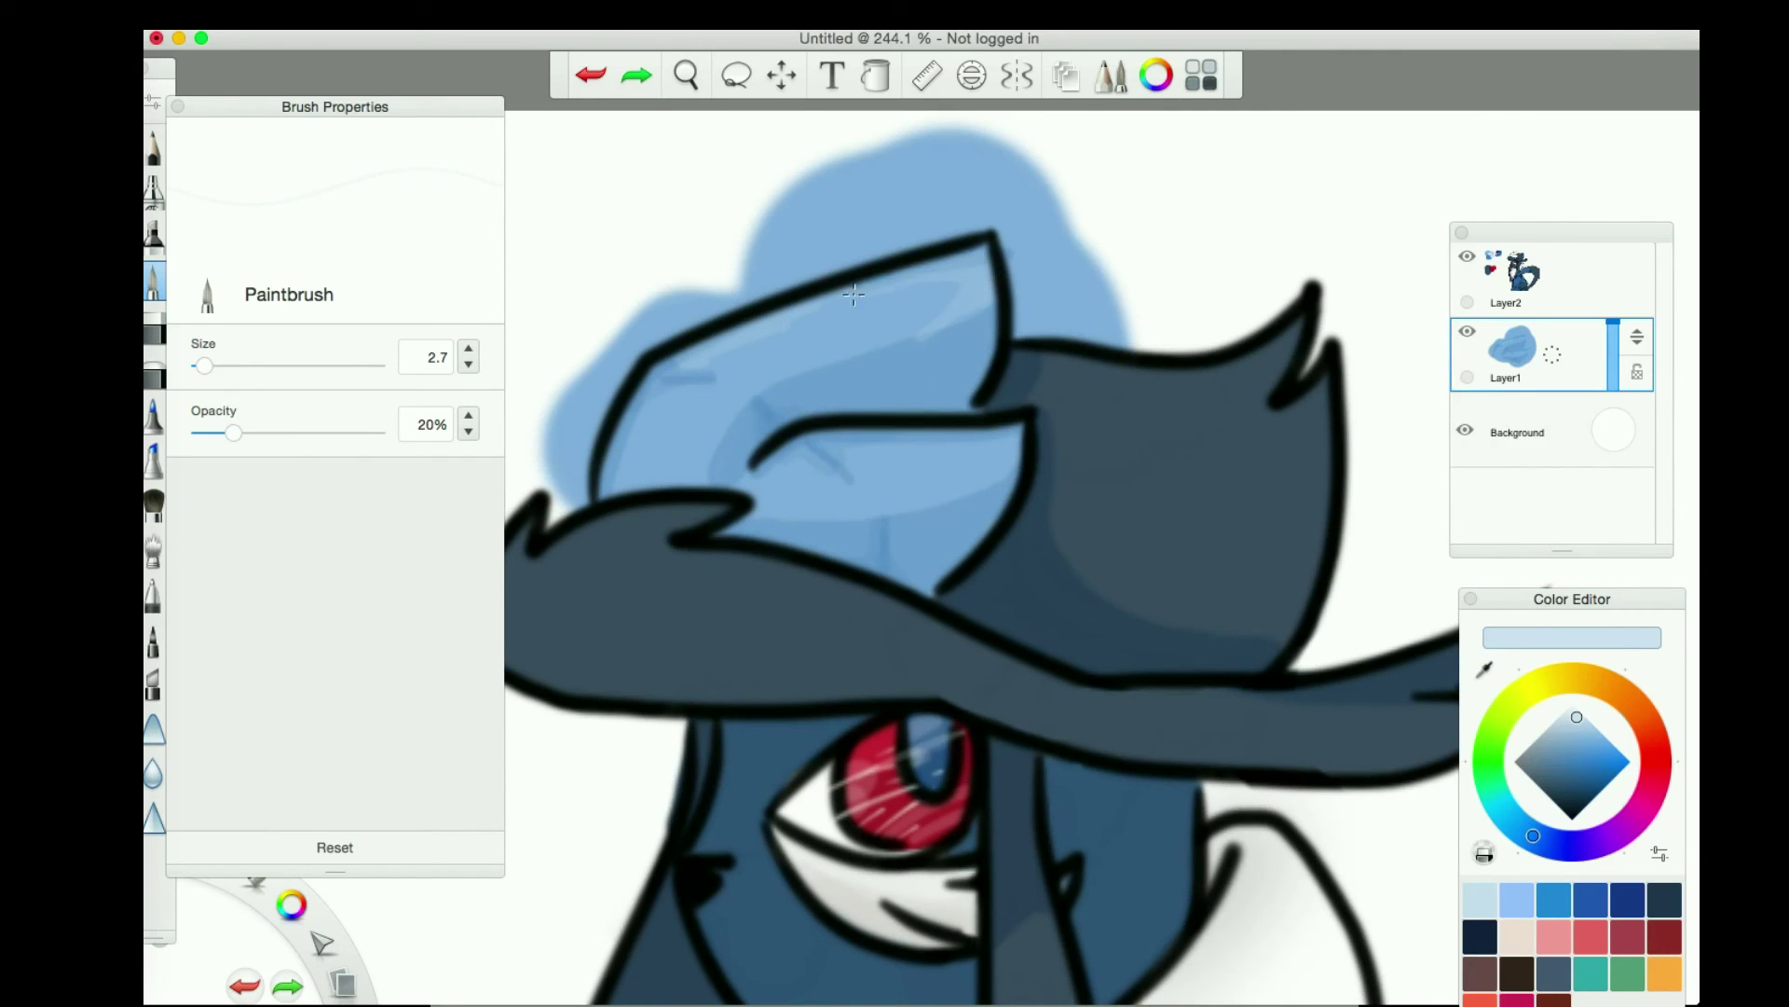
pyautogui.hotkey('ctrl', 'z')
pyautogui.scroll(5, 911, 345)
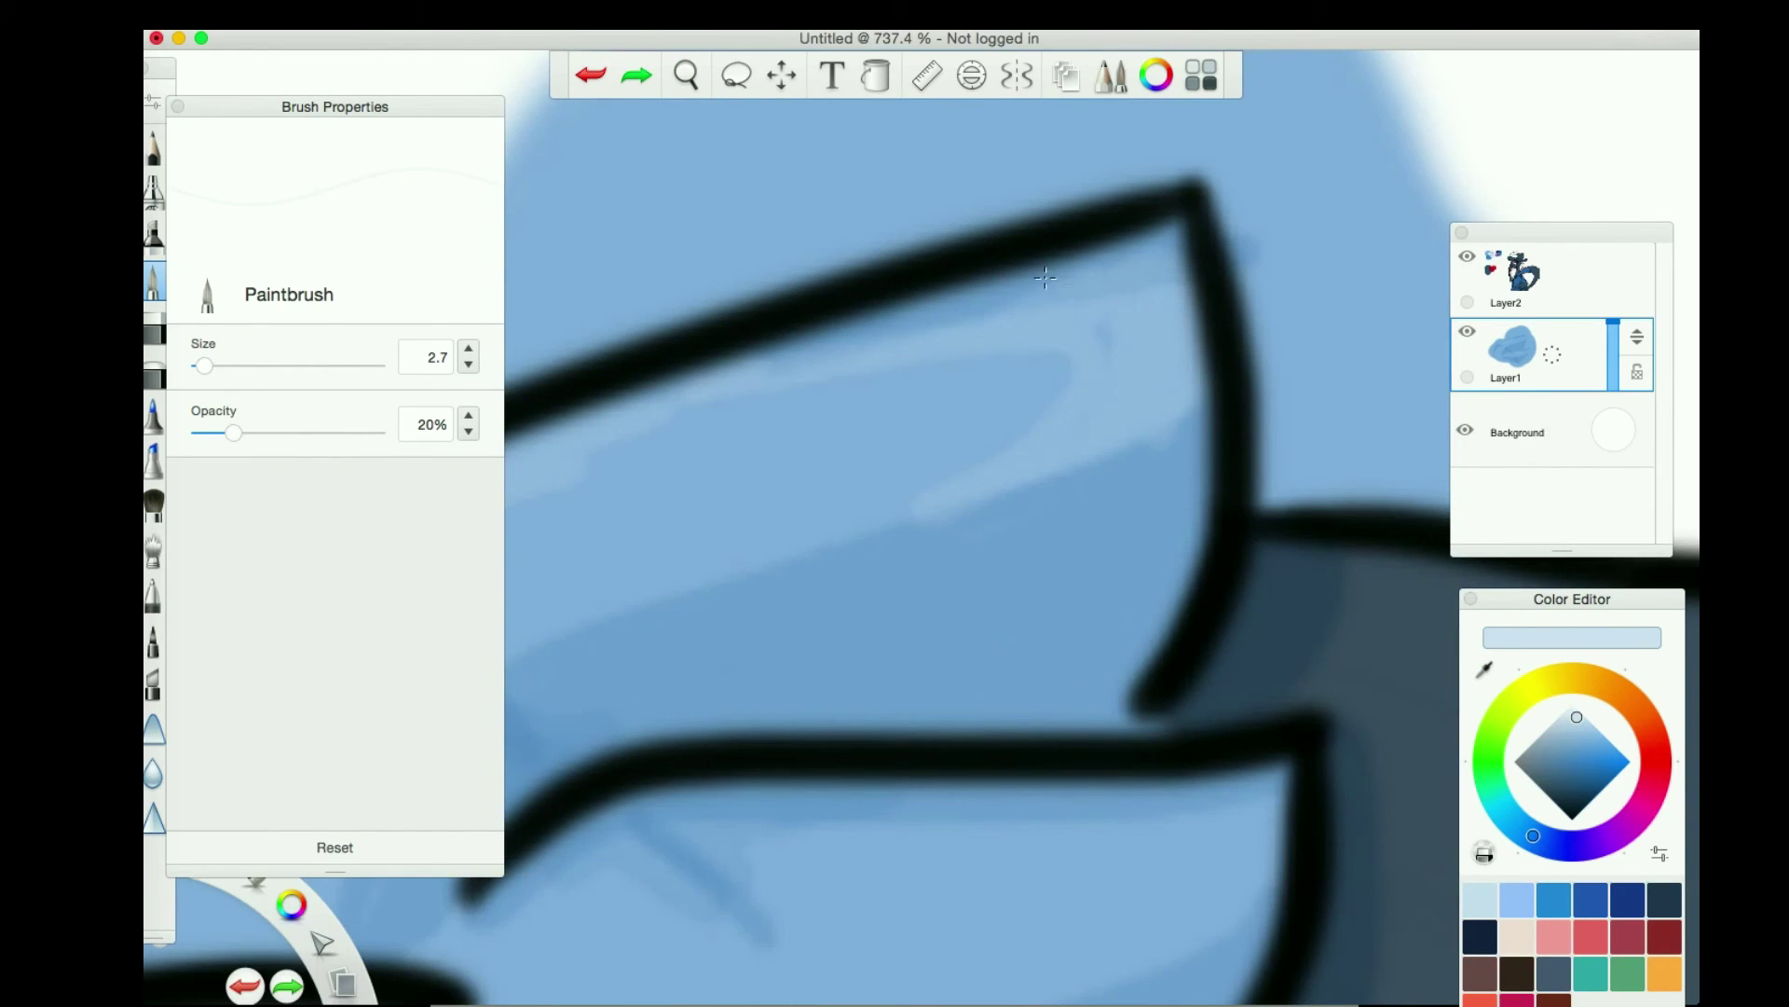